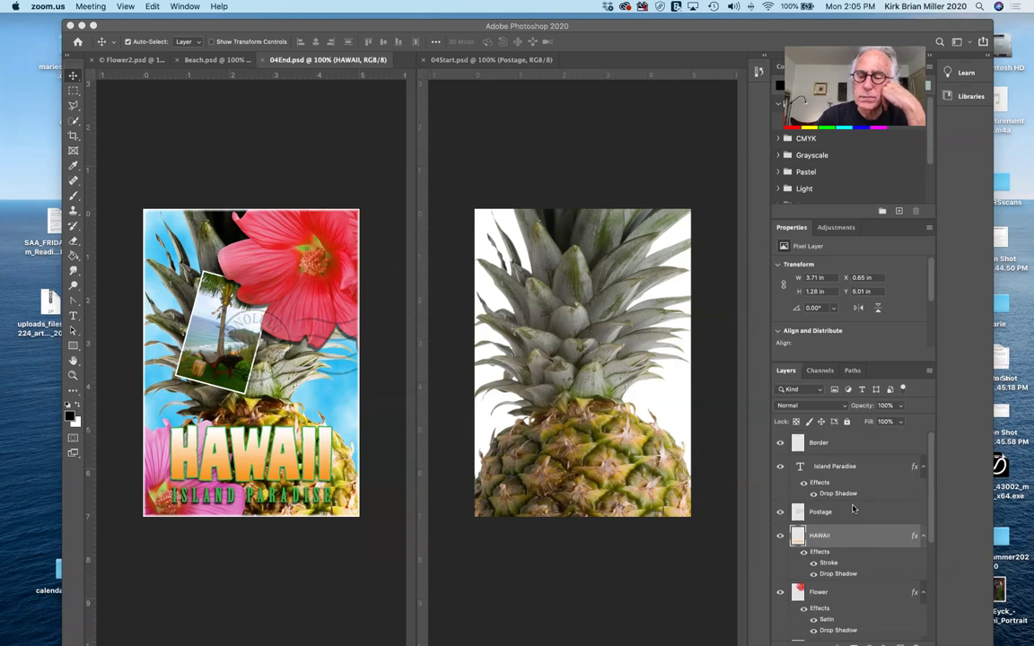
Detach the docked Layers panel and float it over the 04Start.psd image.
click(935, 495)
scroll(934, 498, down, 5)
scroll(935, 503, up, 4)
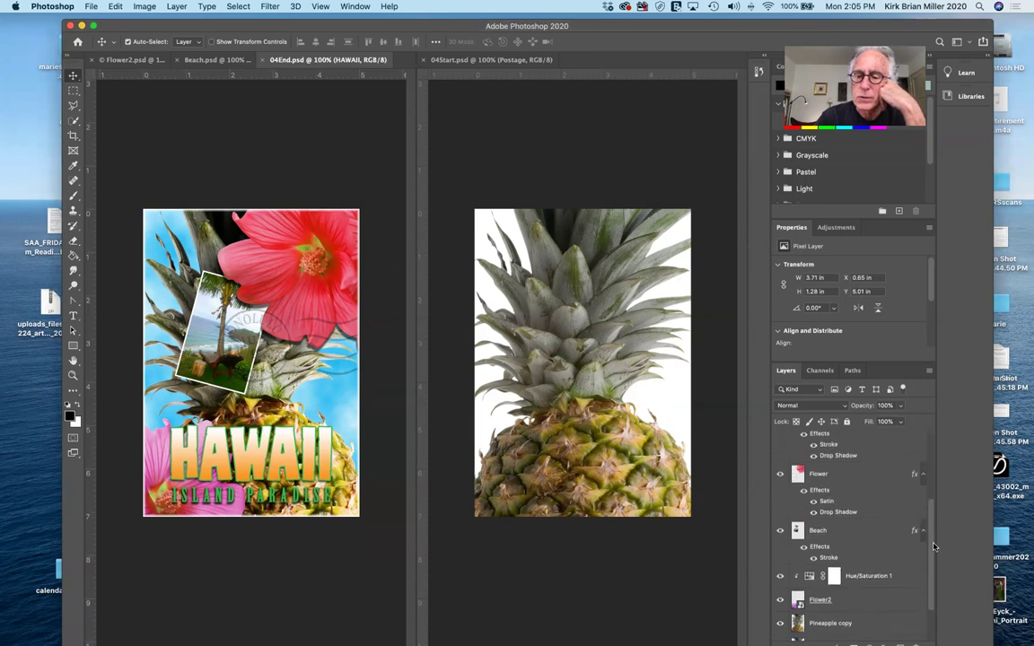
scroll(935, 502, up, 1)
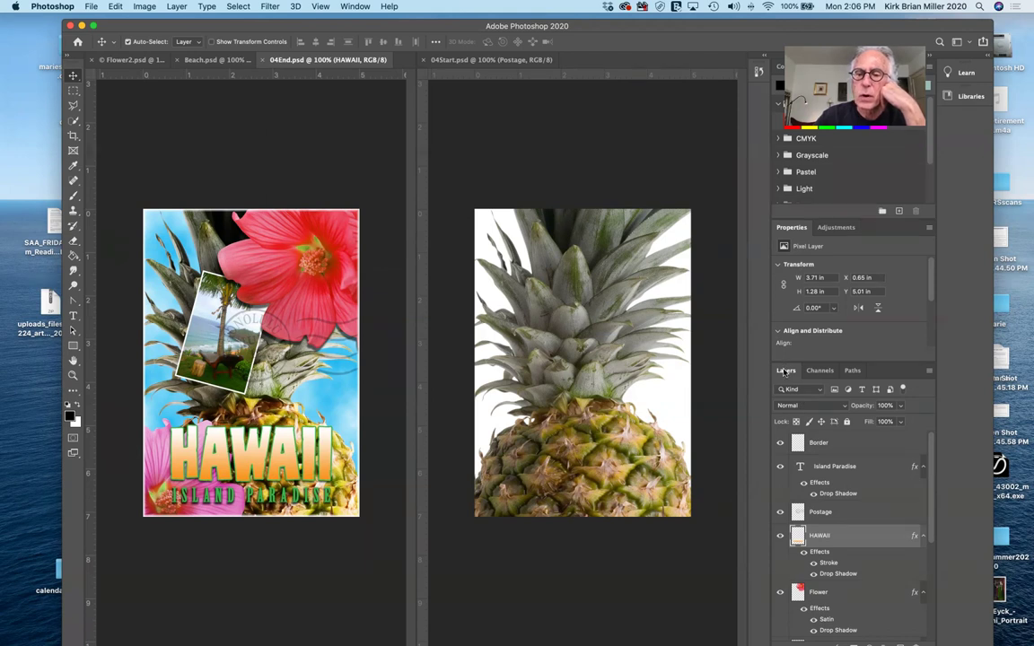
drag(782, 371, 223, 127)
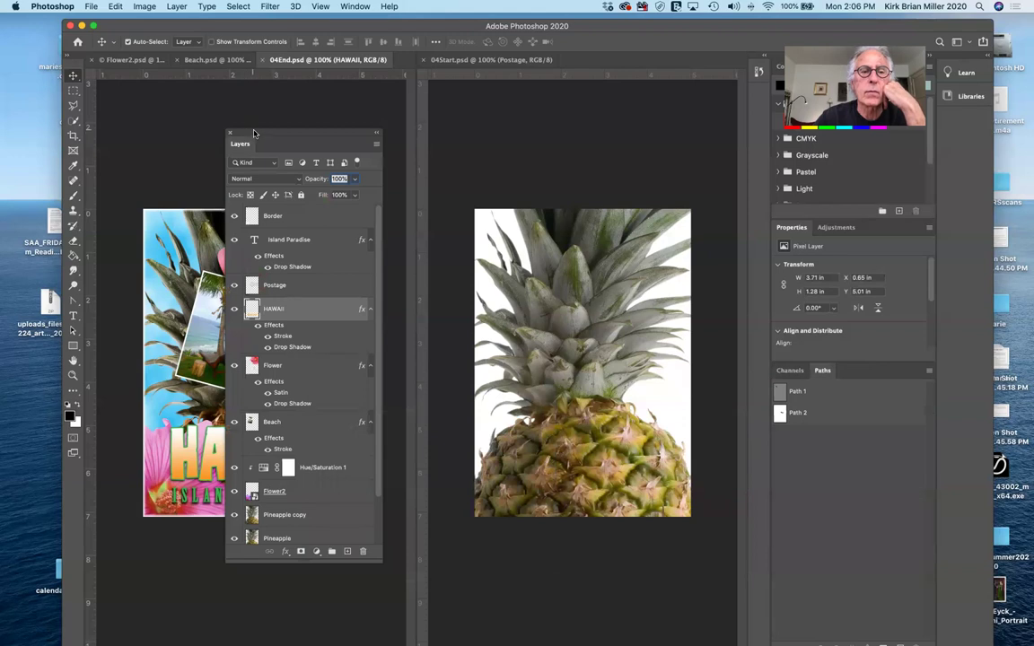
drag(363, 154, 565, 137)
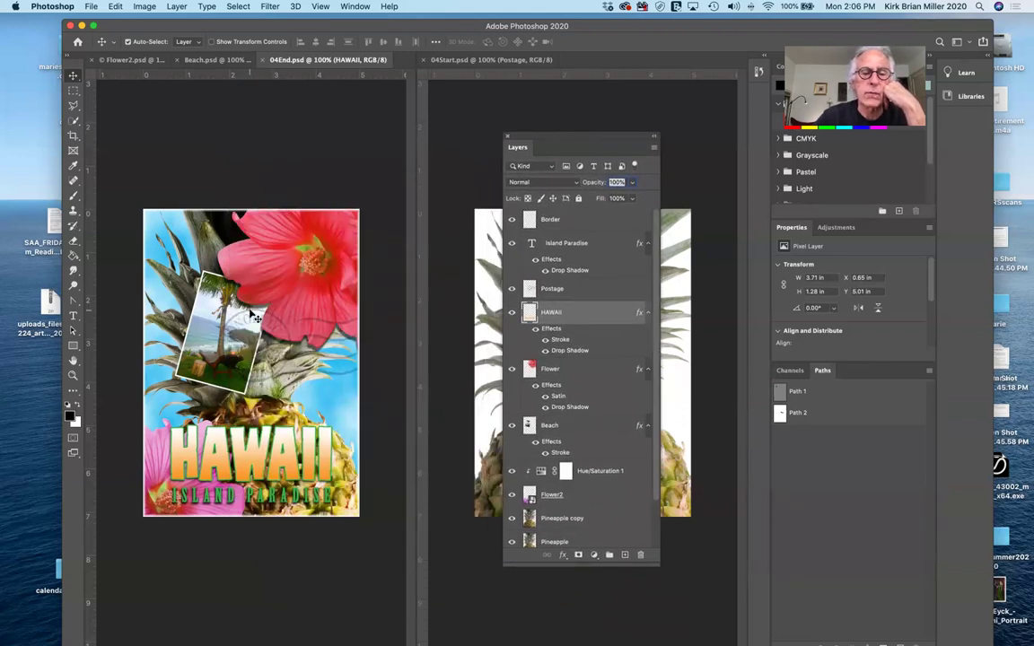
Examine the complete layer stack of 04End.psd from the Border layer down to the Background layer.
scroll(577, 449, down, 2)
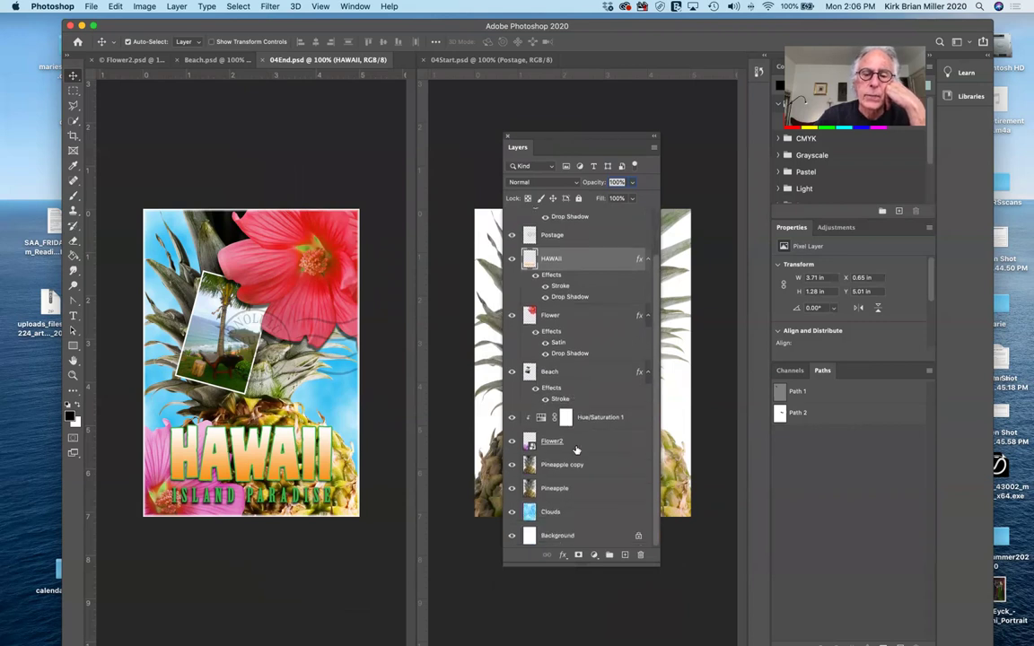
scroll(577, 449, up, 4)
scroll(577, 449, down, 4)
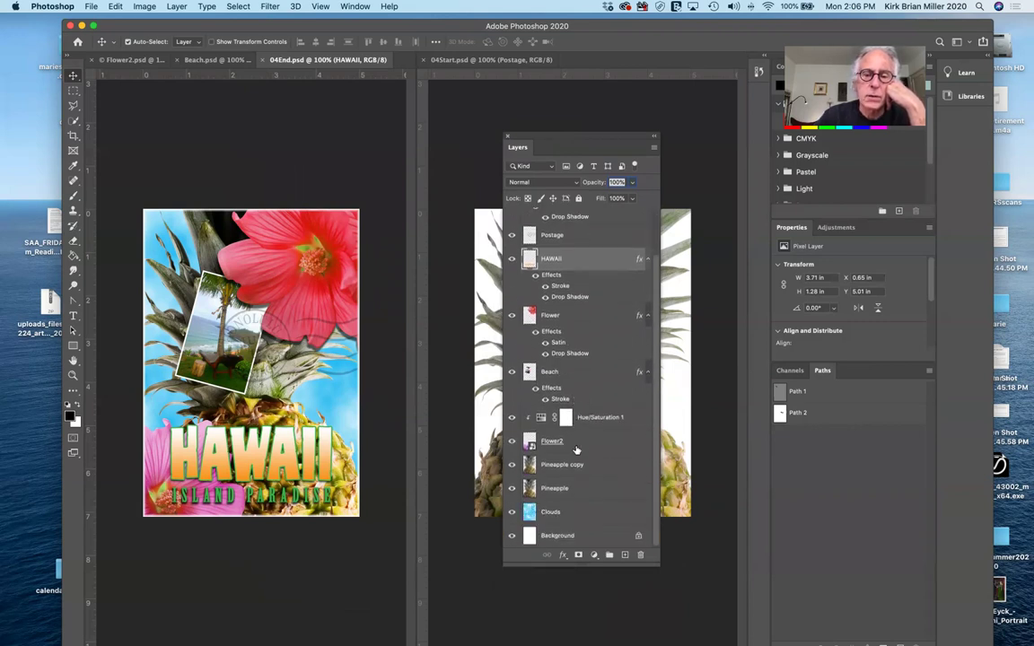
scroll(577, 450, up, 2)
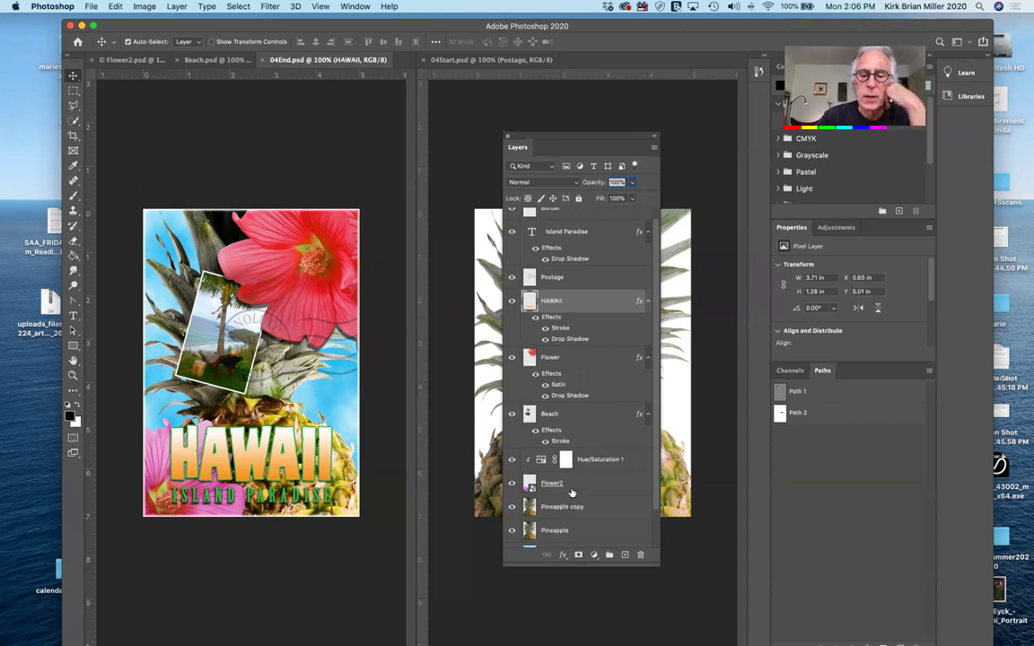
scroll(571, 491, down, 2)
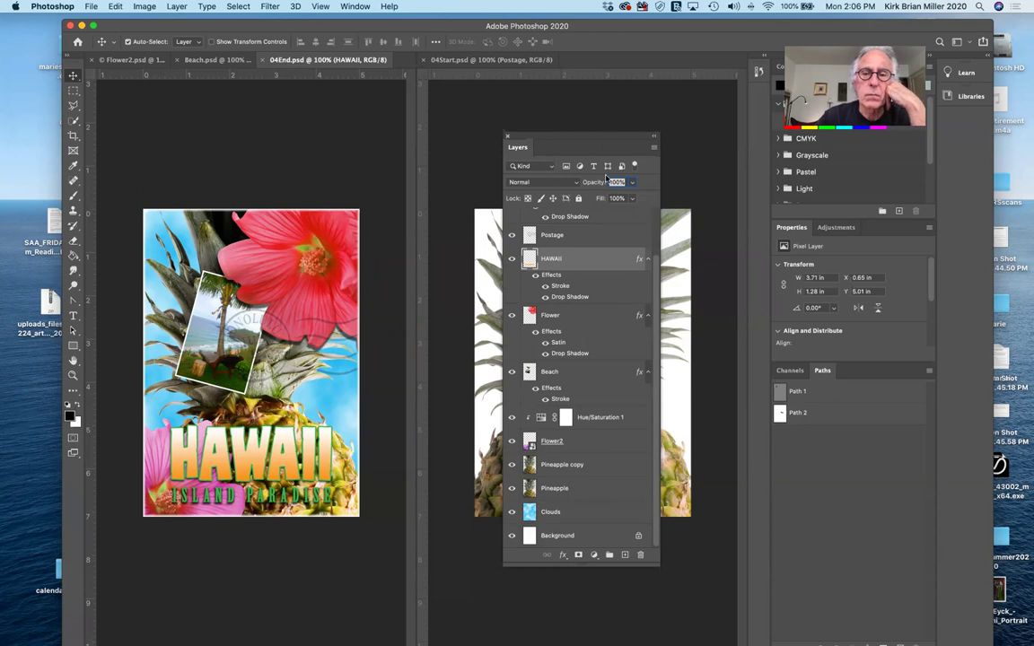
Move the floating Layers panel over the 04End.psd image and make 04Start.psd the active document.
mouse_move(592, 135)
mouse_down()
mouse_move(316, 215)
mouse_move(508, 154)
mouse_move(583, 150)
mouse_up()
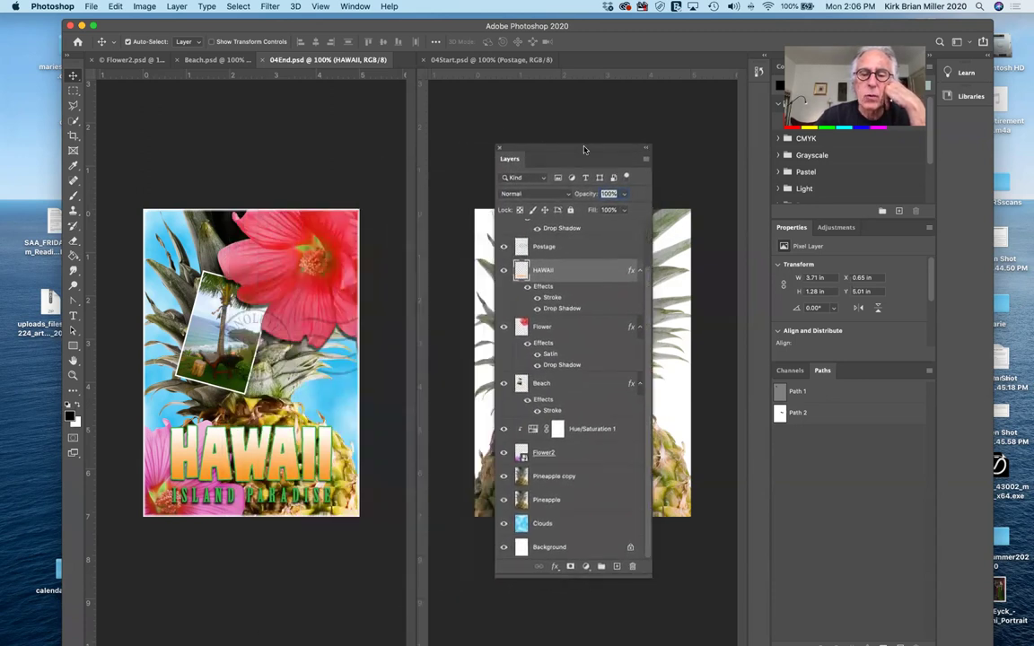
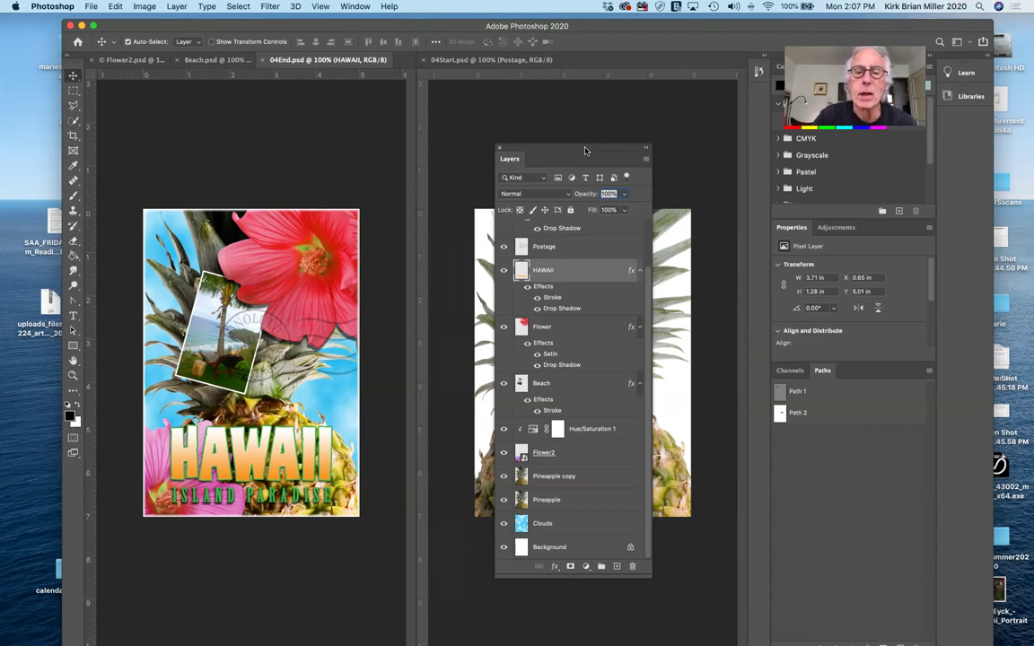
drag(584, 151, 267, 118)
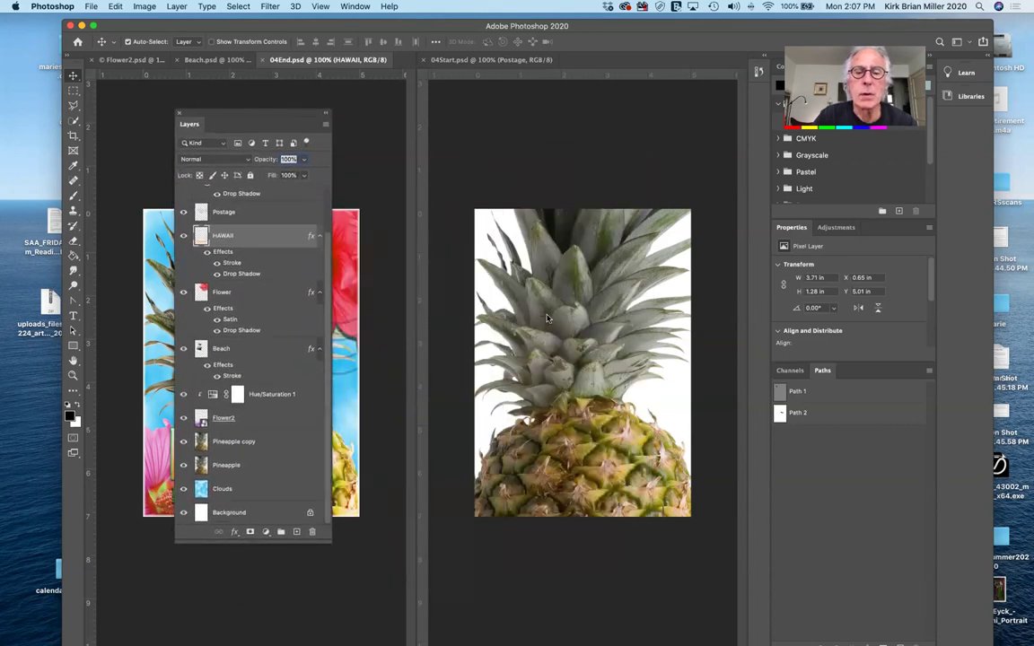
click(496, 287)
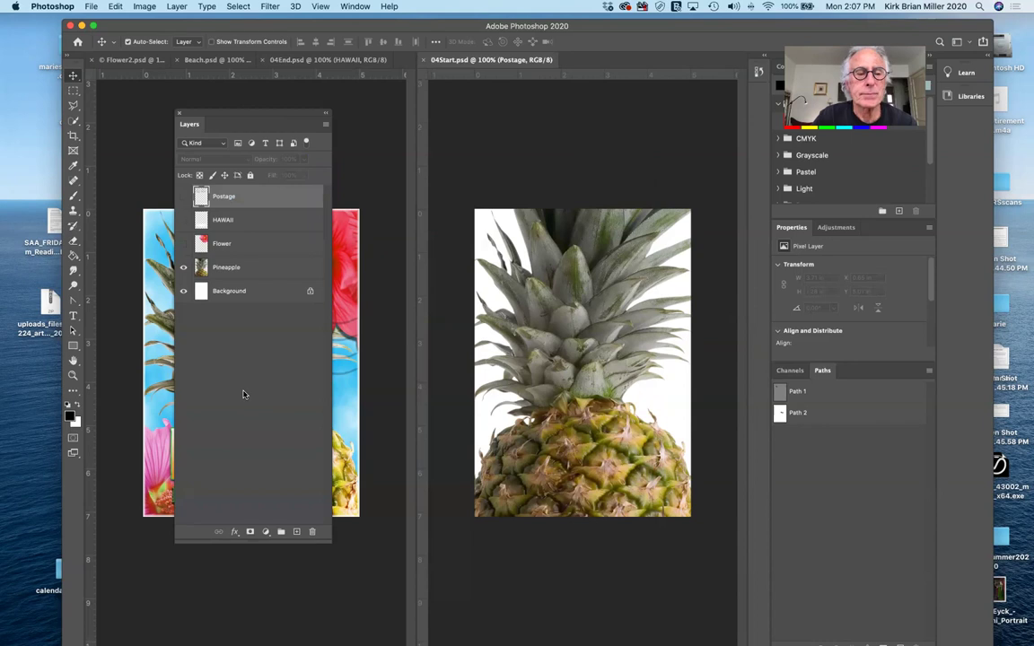
Show the Postage, HAWAII and Flower layers of 04Start.psd to preview their content, and hide all three again.
click(184, 196)
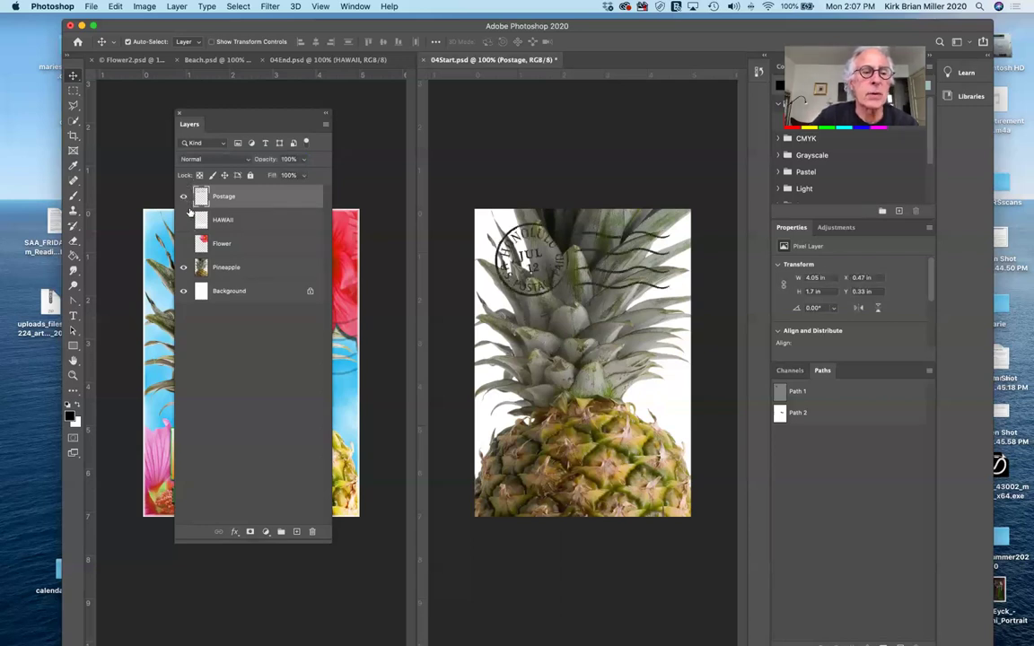
click(184, 220)
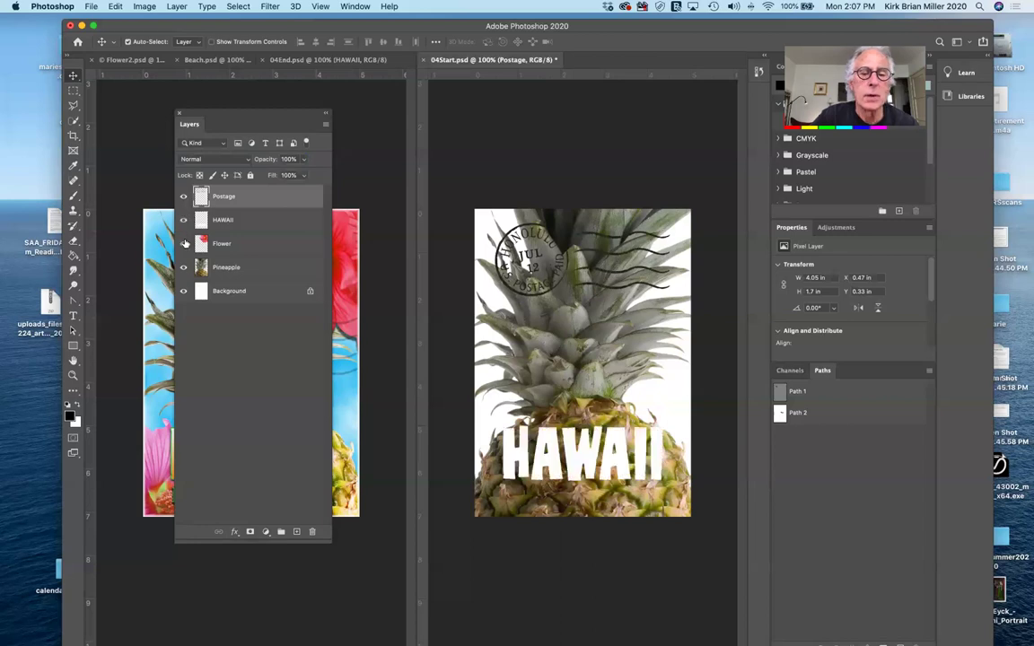
click(183, 243)
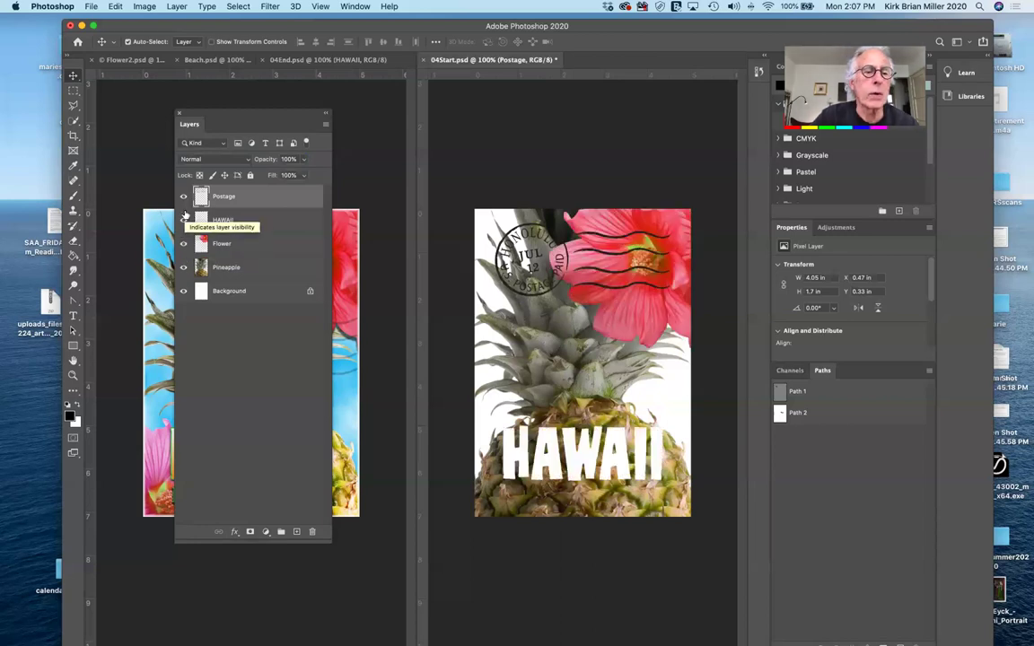
click(184, 220)
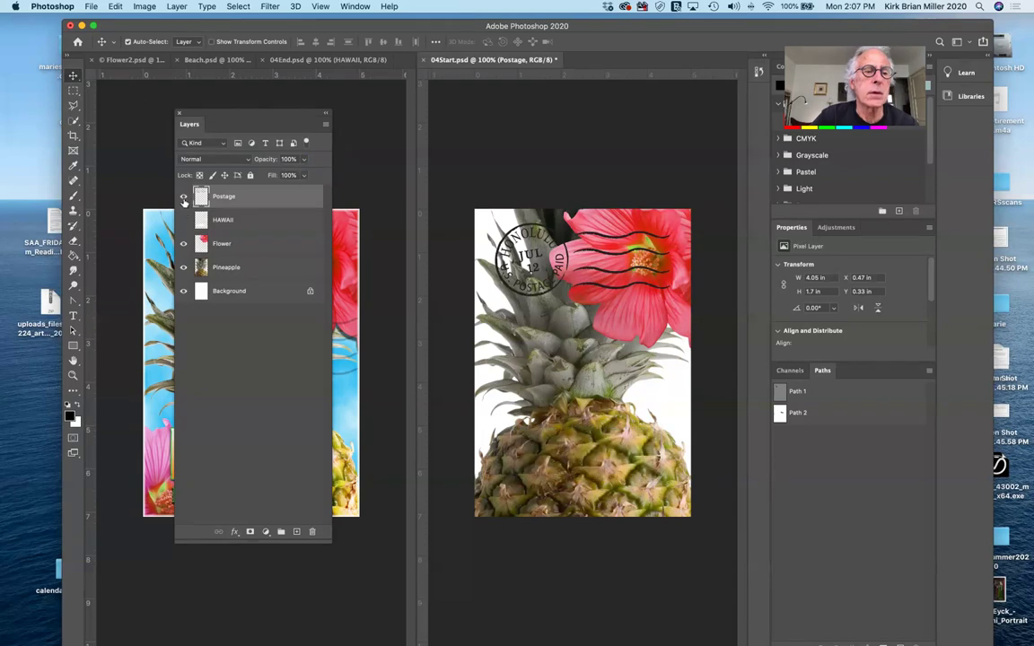
click(184, 196)
click(184, 243)
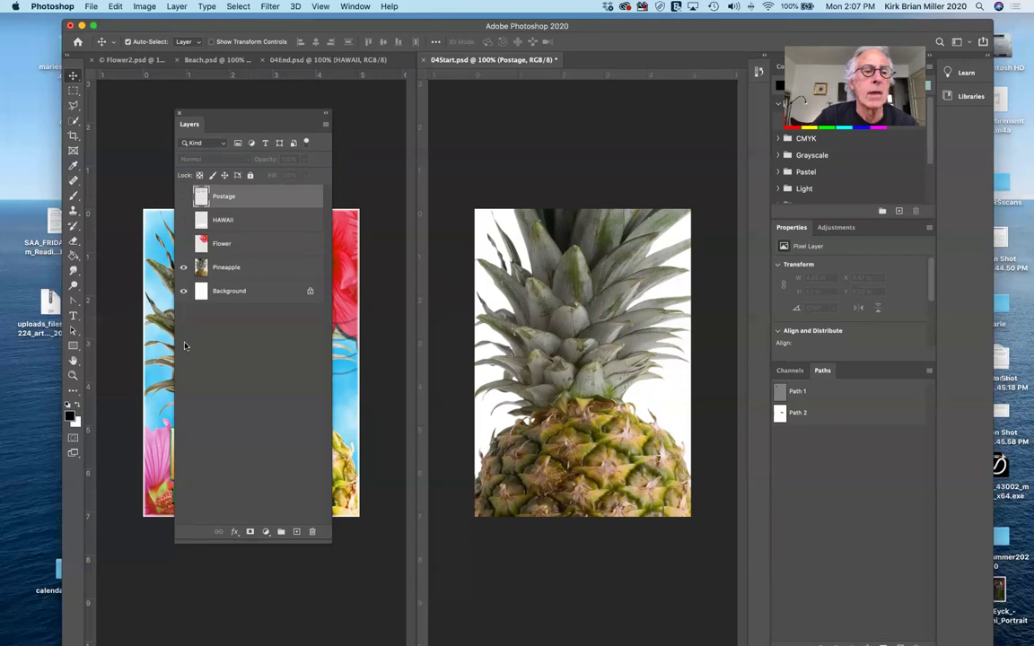
Try filtering the layer list by Effect and by Mode, and set the filter type back to Kind.
click(223, 144)
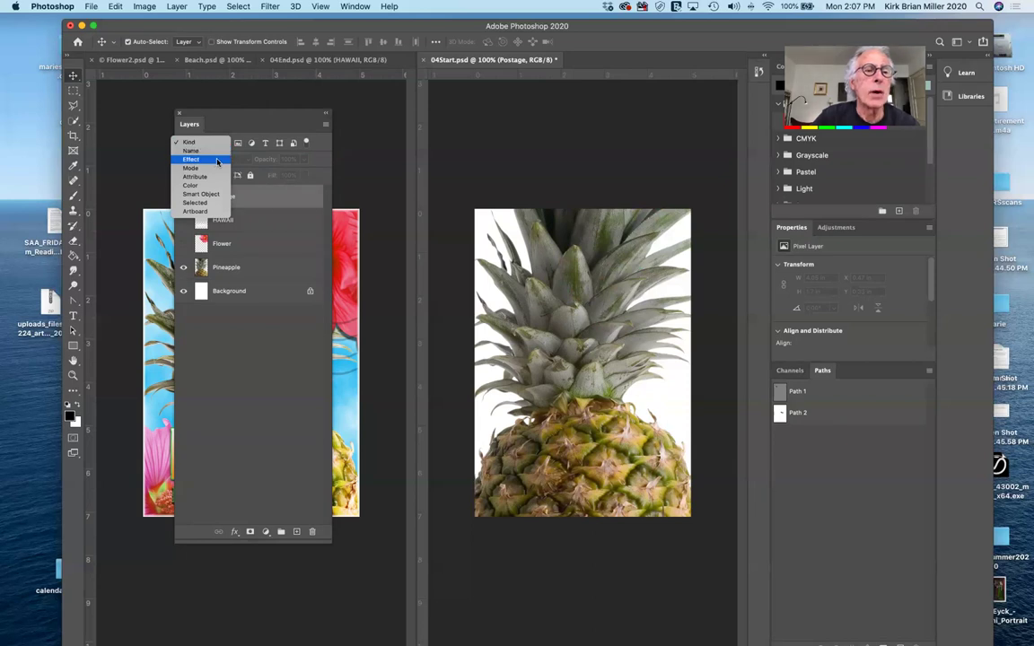
click(217, 162)
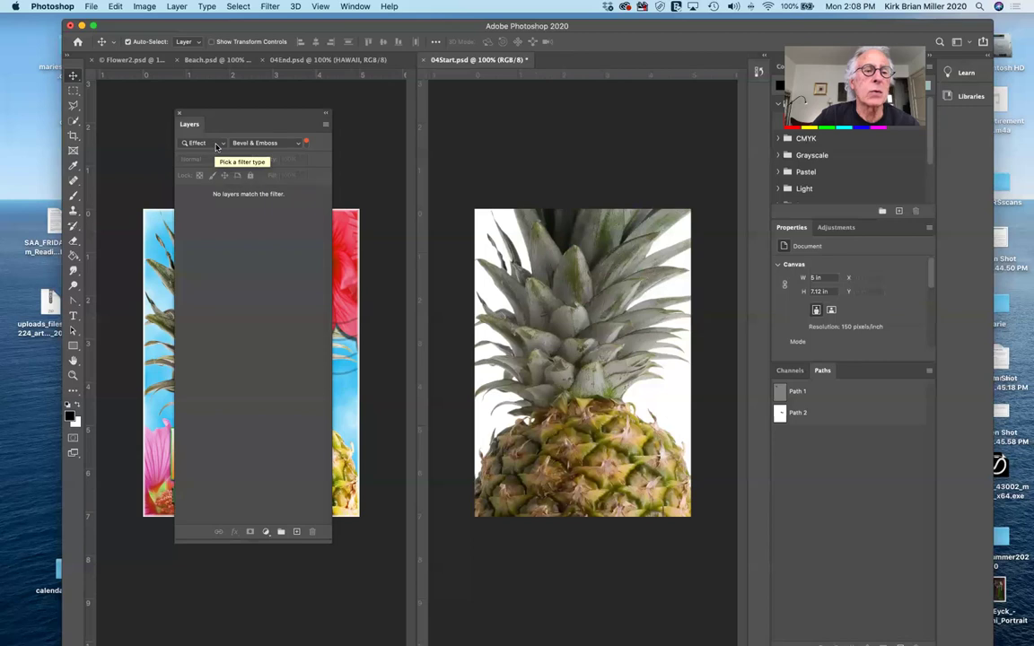
click(216, 146)
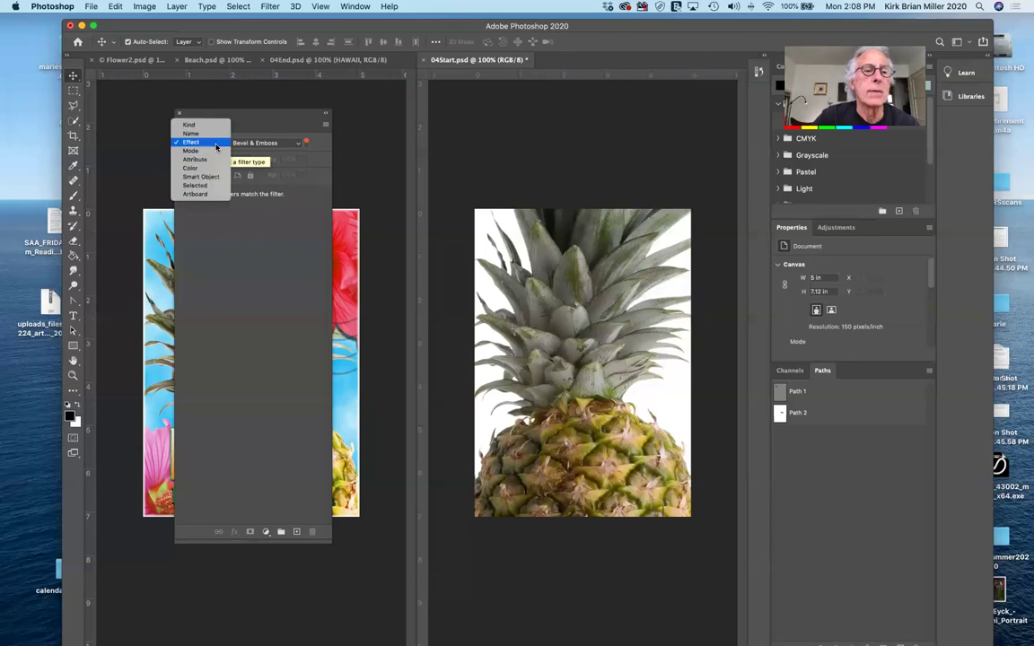
click(219, 150)
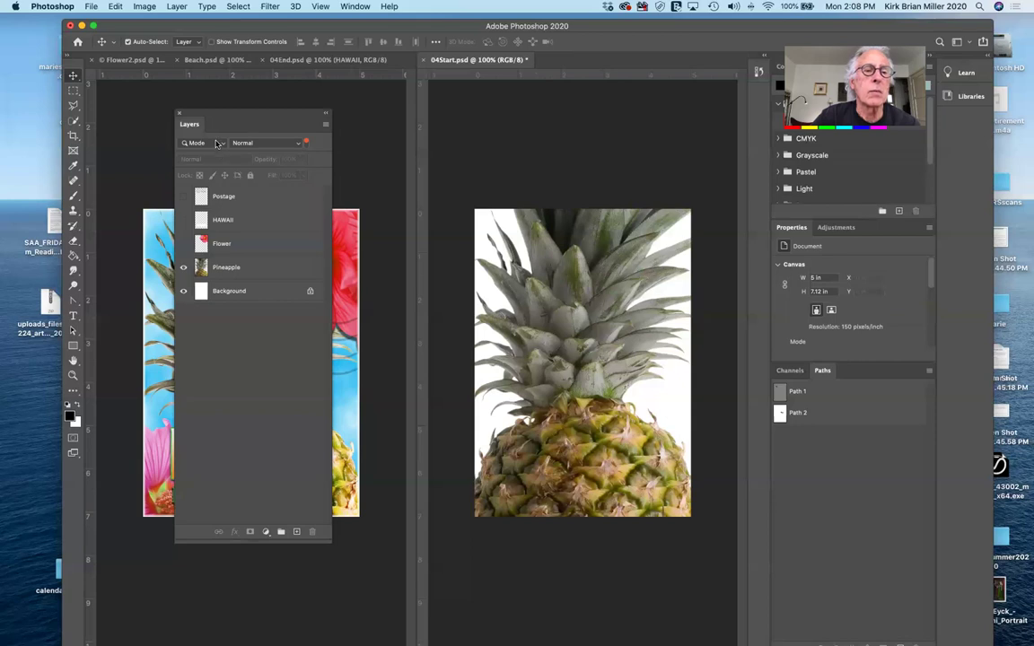
click(218, 143)
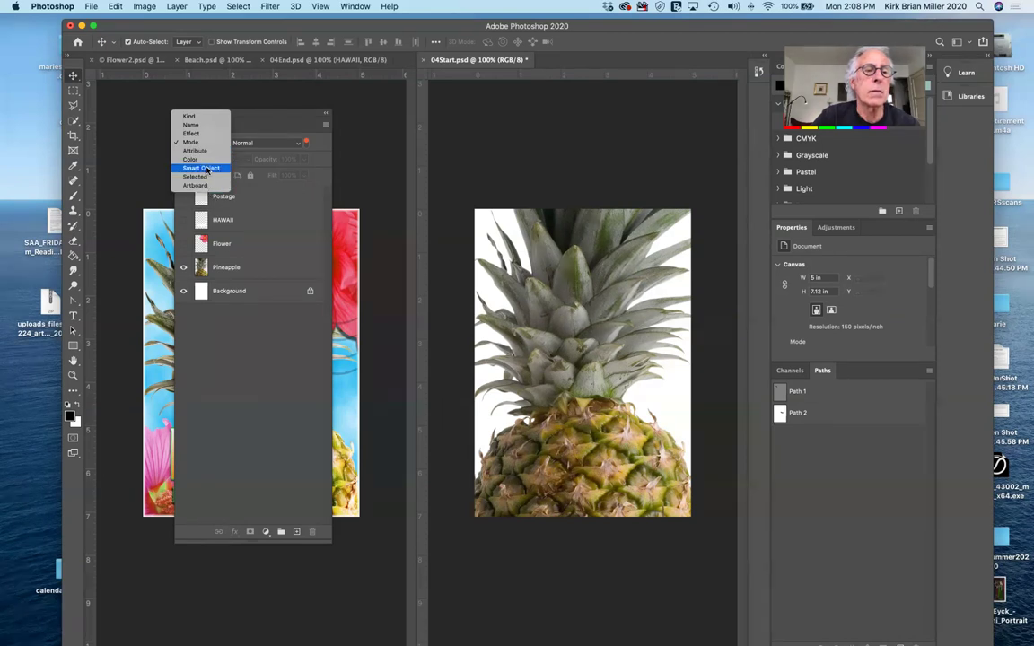
click(205, 118)
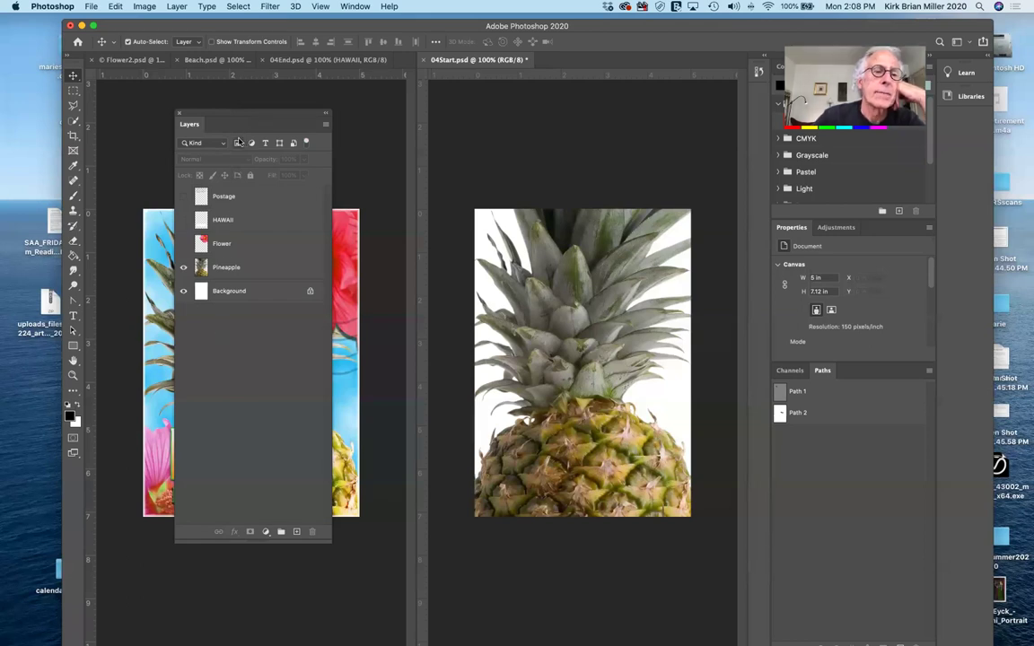
Review the blending modes available for the Pineapple layer, keeping Normal.
click(228, 199)
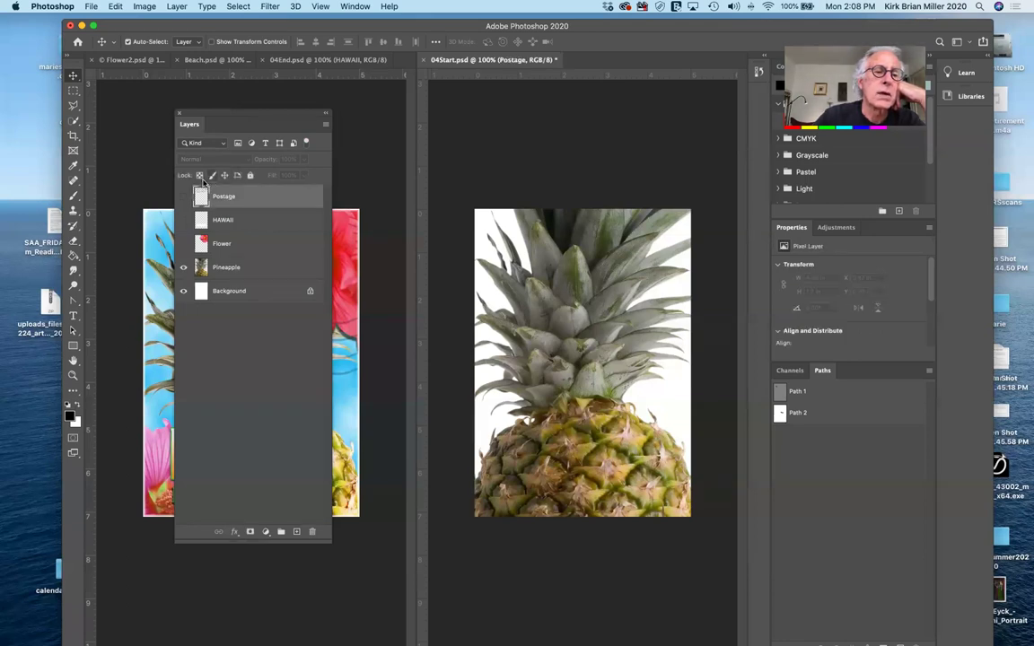
click(239, 271)
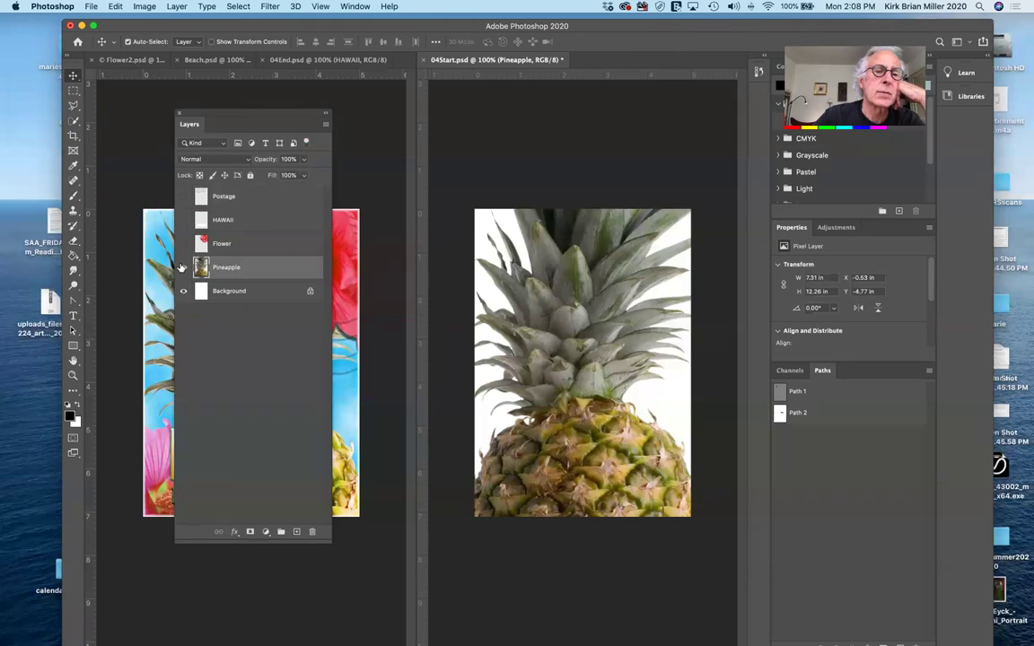
click(225, 159)
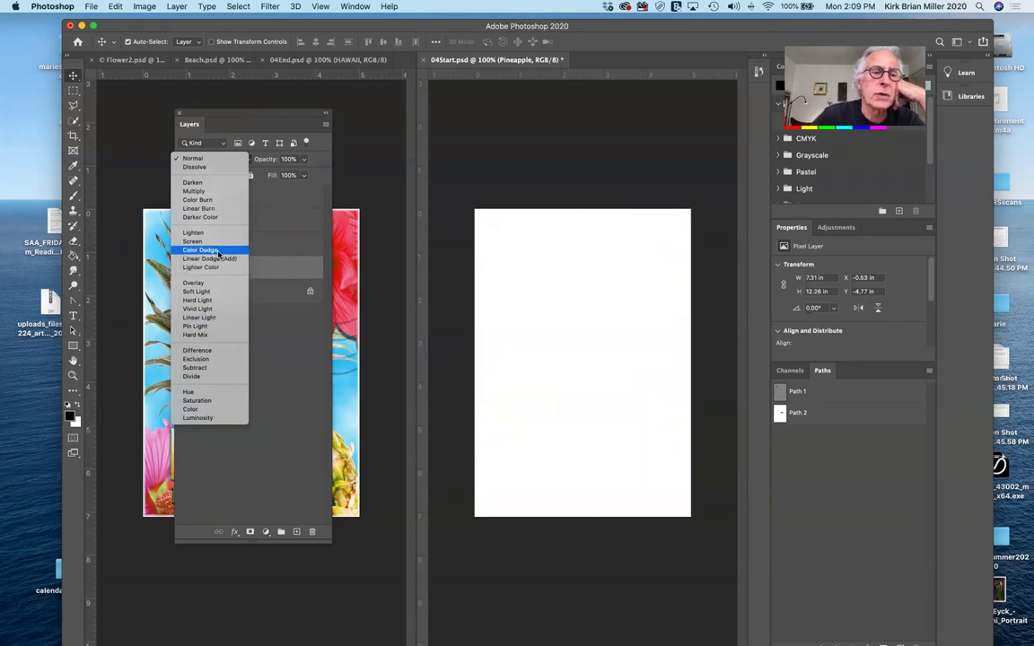
click(216, 162)
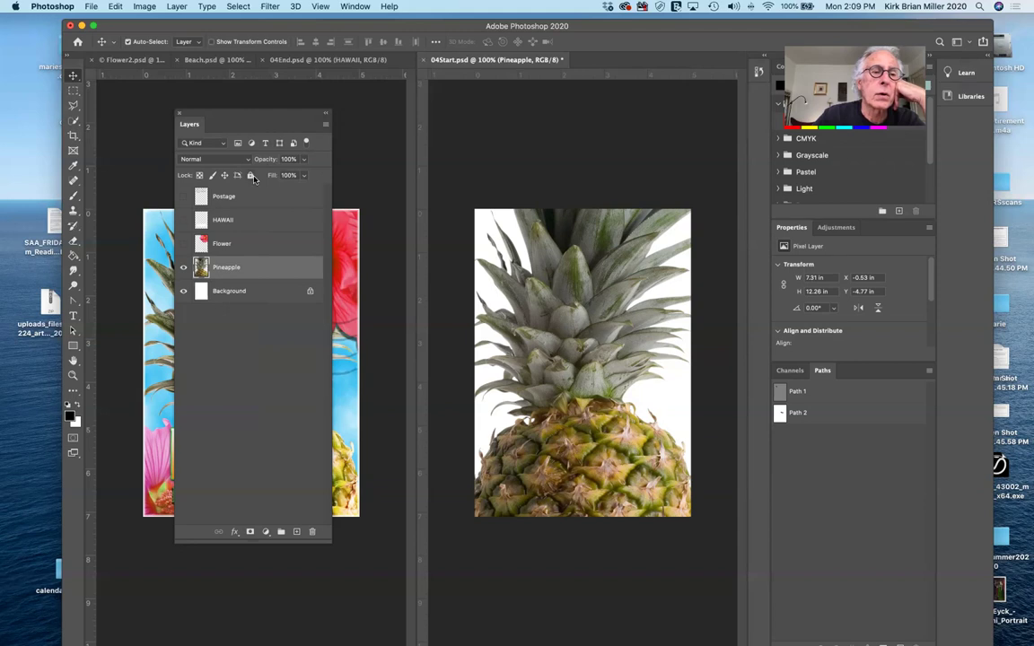
Try the transparent-pixel lock and the full lock on the Pineapple layer, leaving the layer unlocked.
click(200, 176)
click(199, 175)
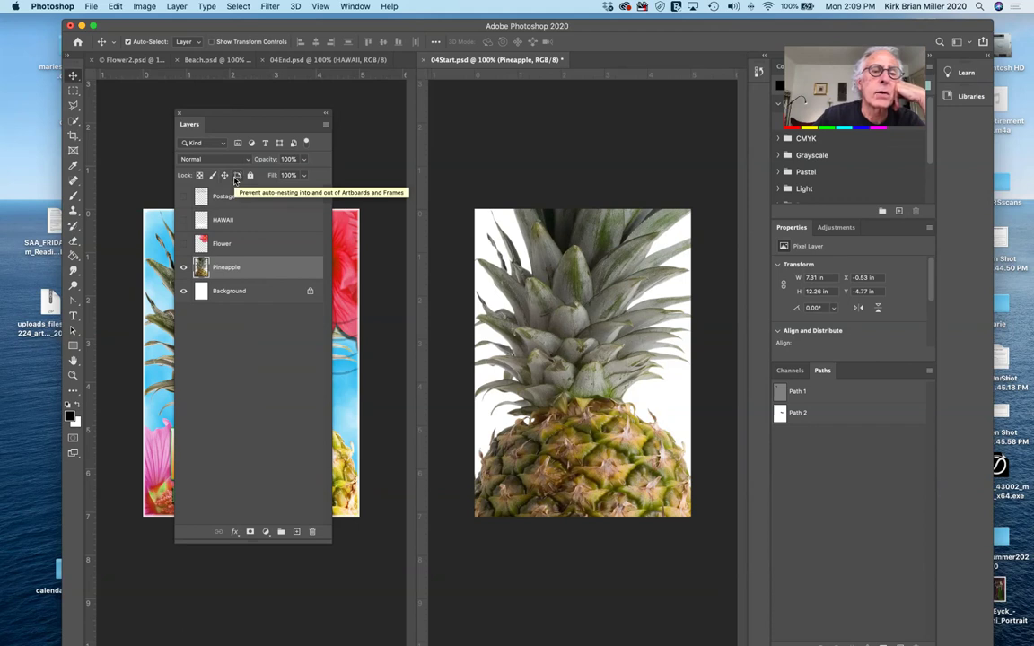
click(251, 176)
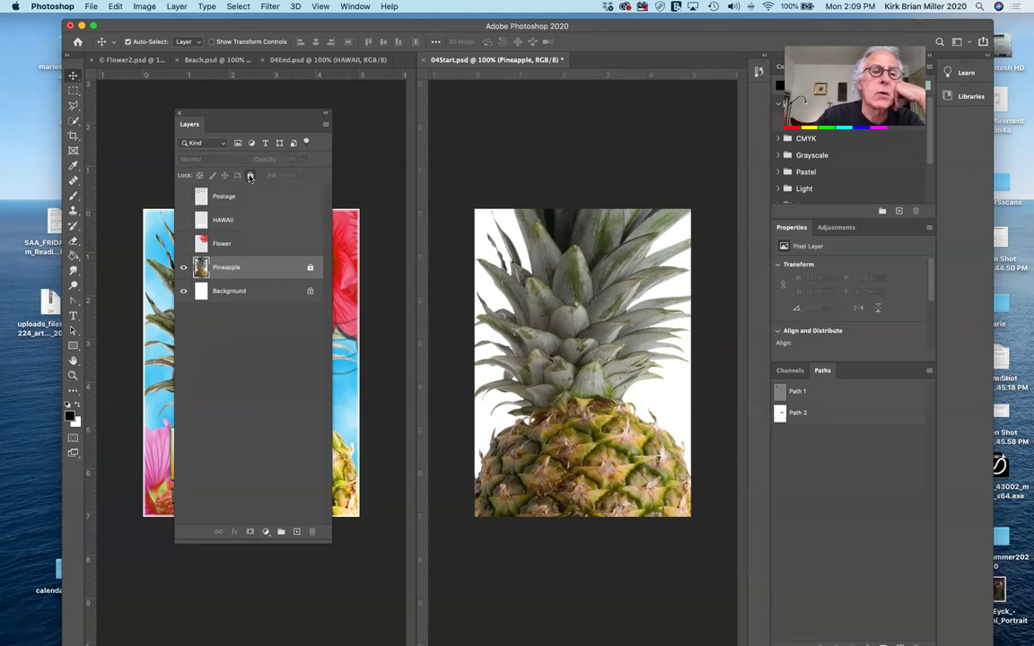
click(250, 176)
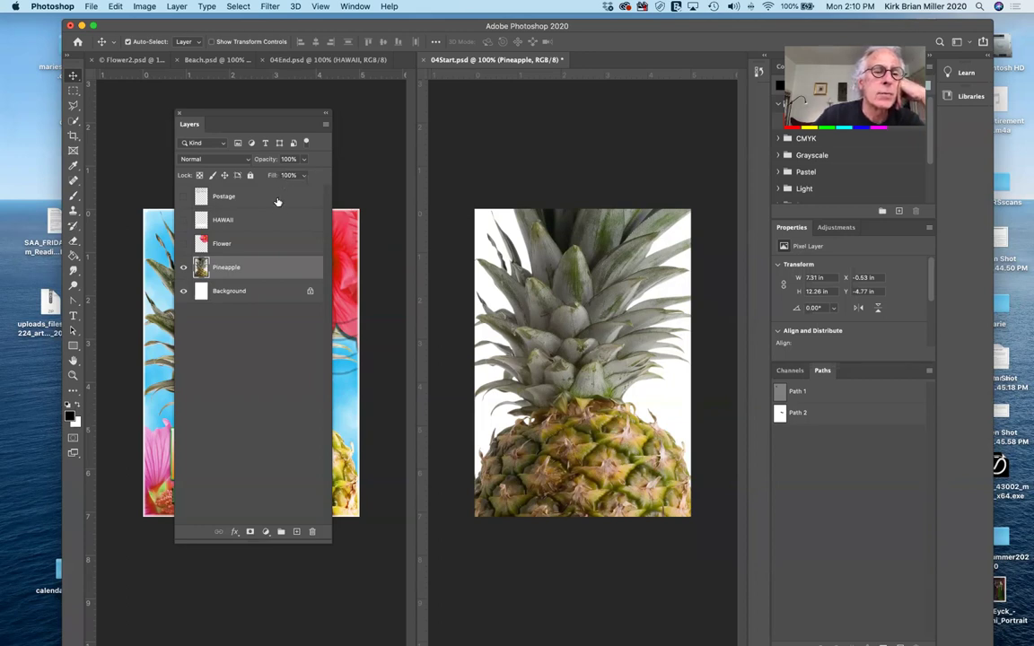
Open the Pineapple layer's name for editing, keep the name, and move the layer directly above Flower.
click(278, 201)
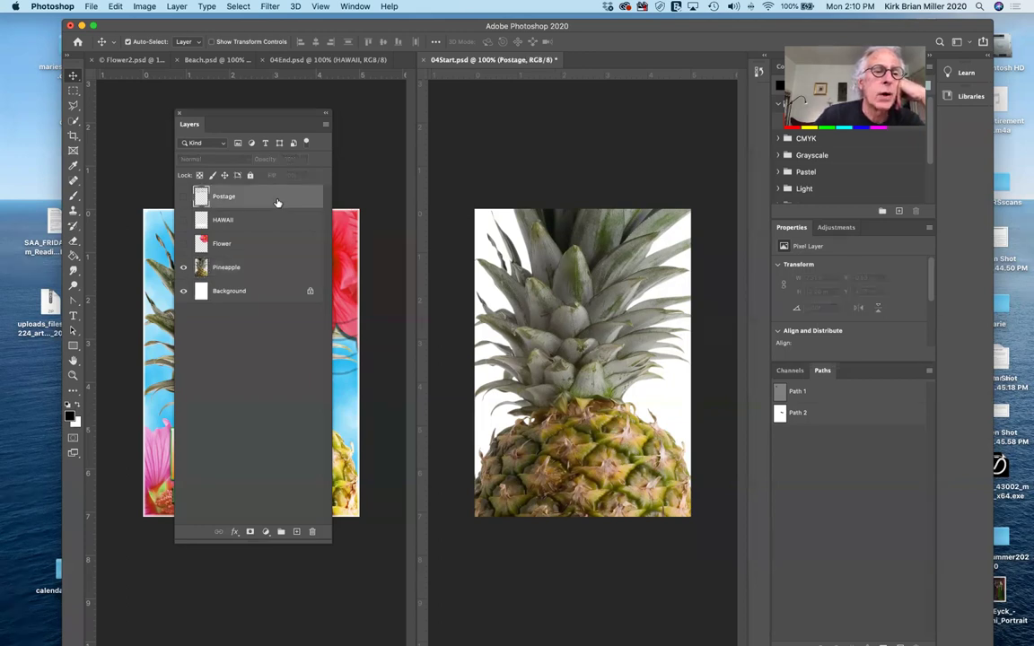
click(219, 244)
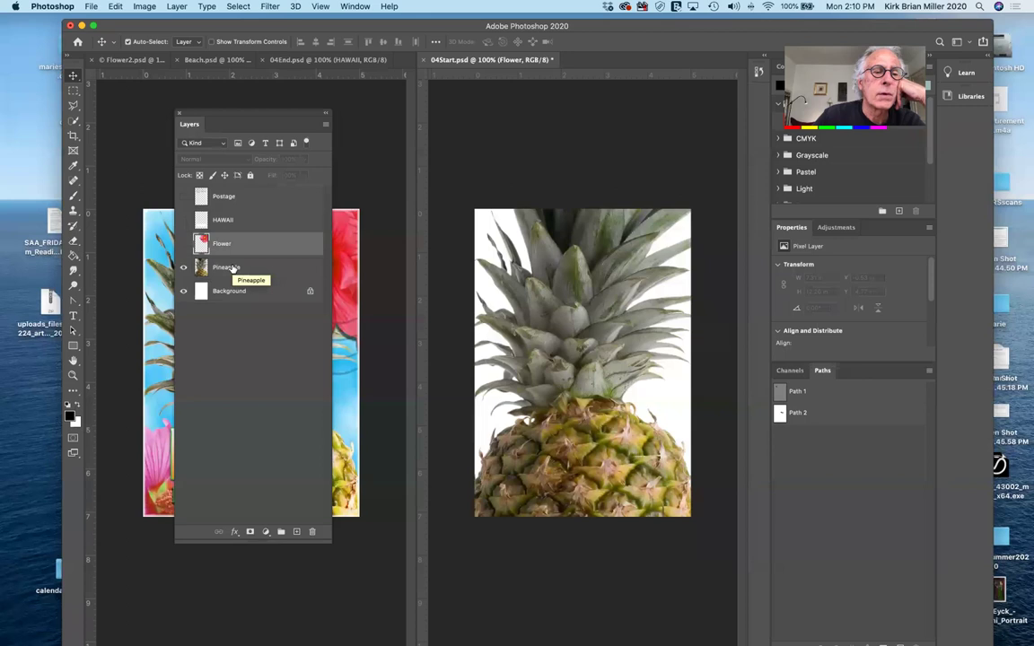
double_click(226, 268)
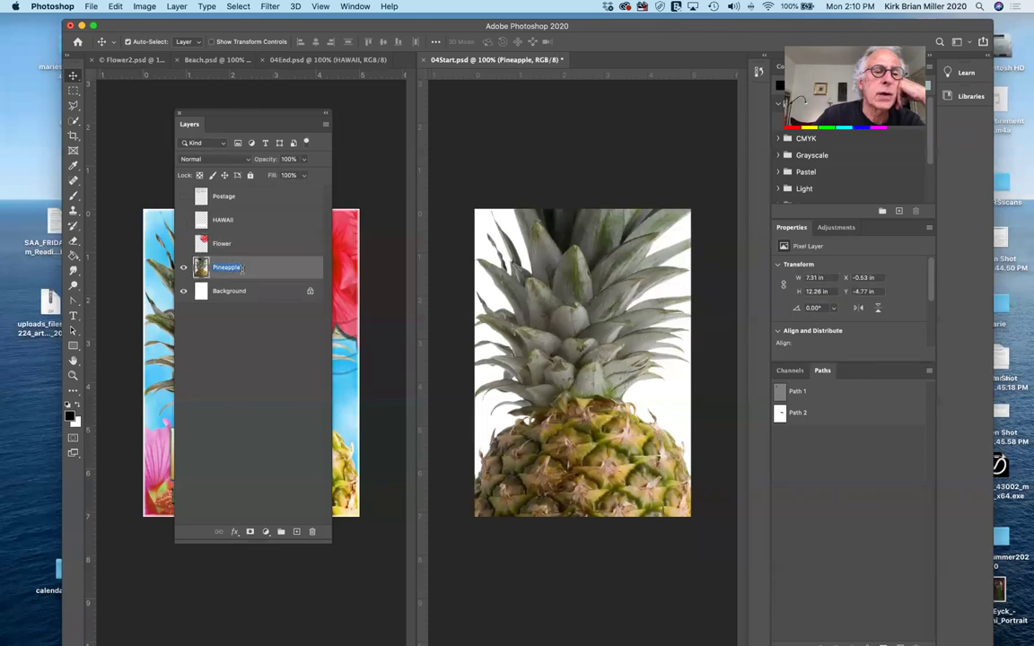
key(Return)
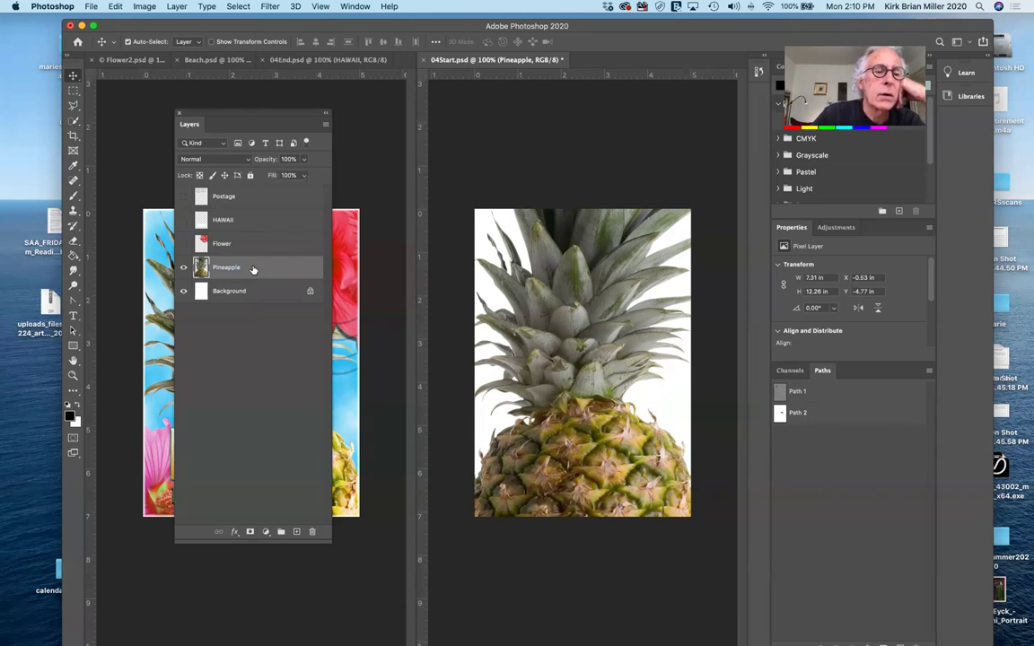
drag(254, 266, 249, 241)
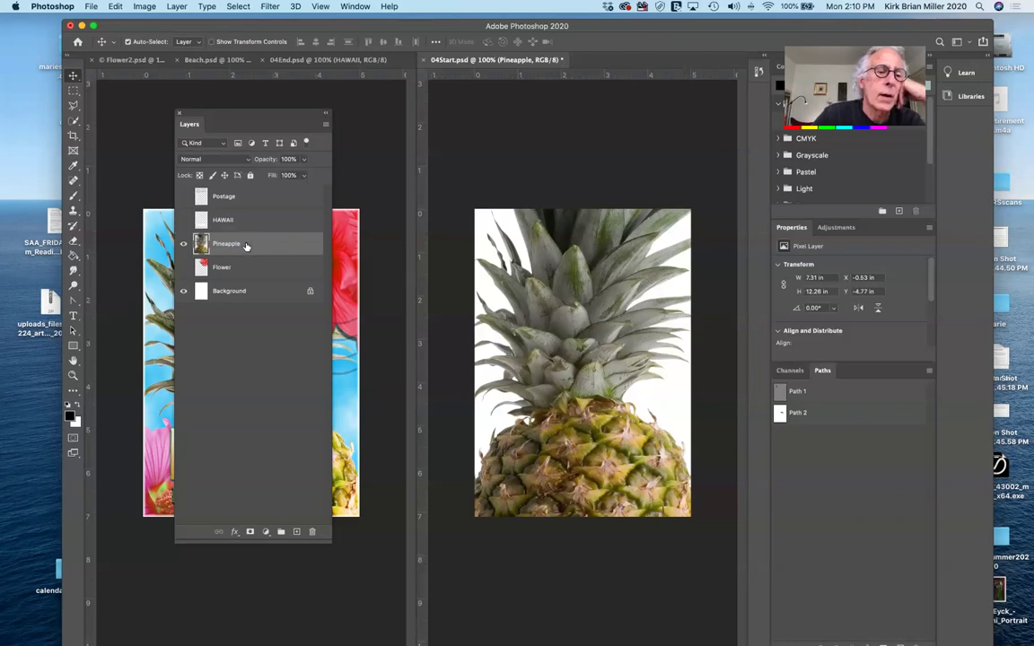
Move the Pineapple layer down and up the layer stack, leaving it directly above Background and below Flower.
mouse_move(247, 245)
mouse_down()
mouse_move(248, 232)
mouse_move(249, 244)
mouse_up()
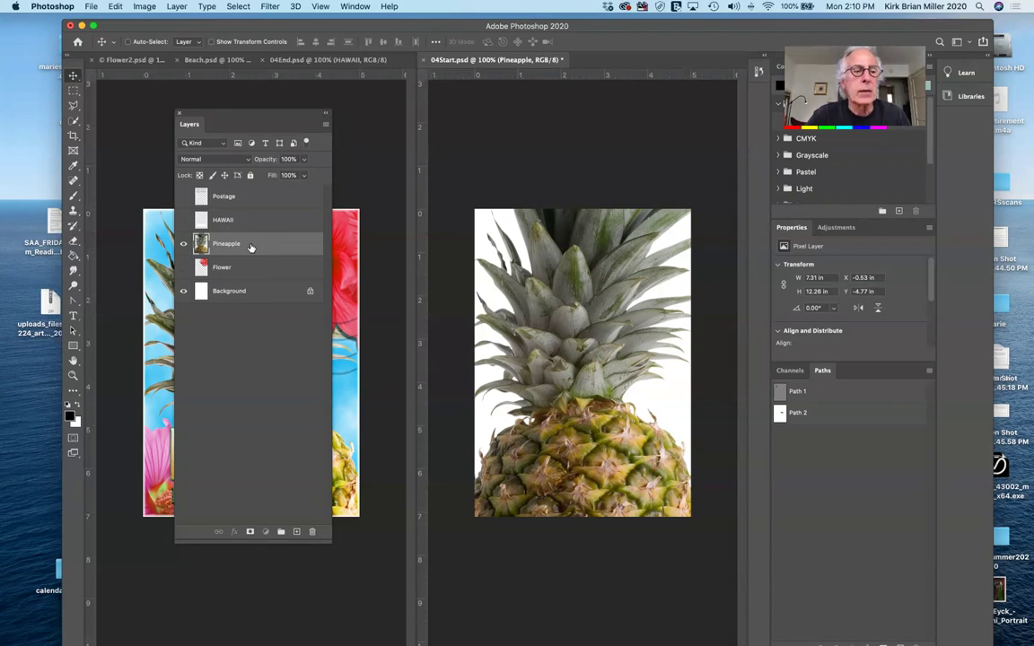
key(super+bracketleft)
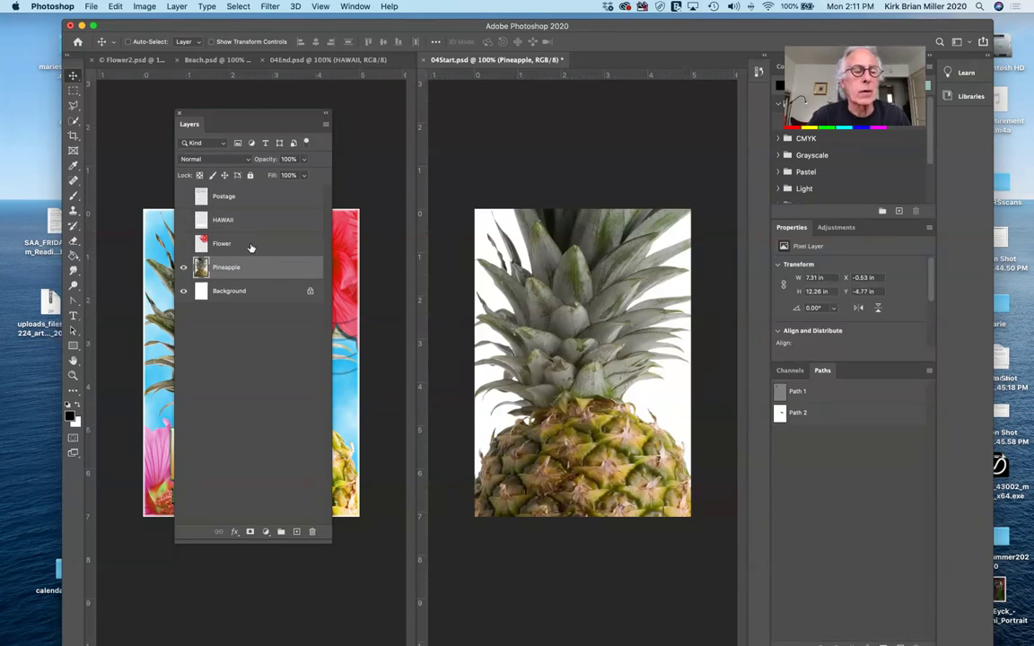
key(super+bracketright)
key(super+bracketright)
key(super+bracketright)
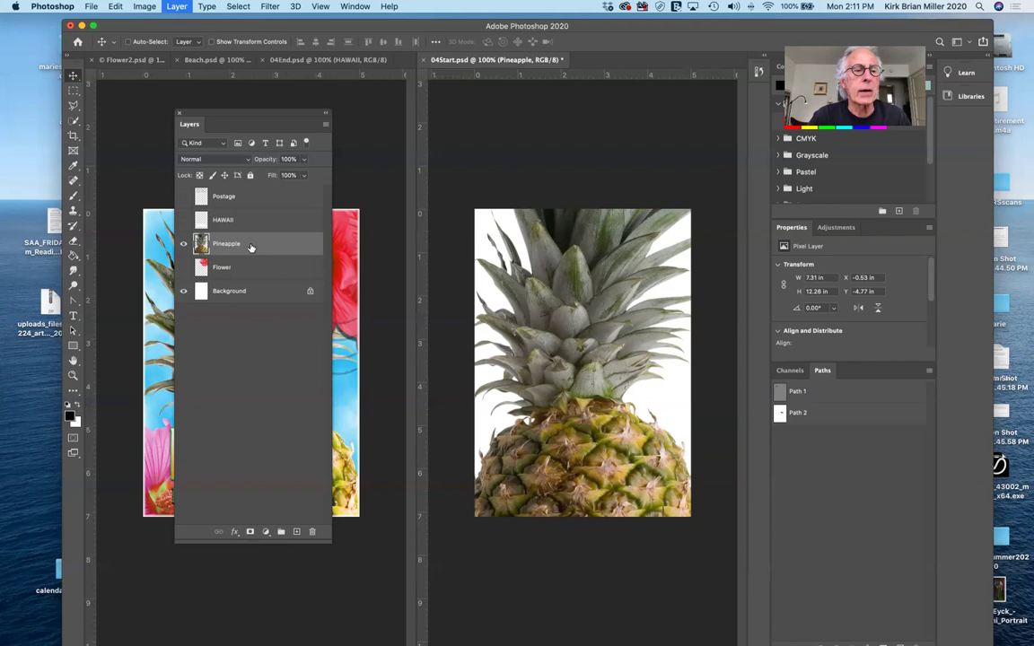
key(super+bracketleft)
key(super+bracketleft)
key(super+bracketleft)
key(super)
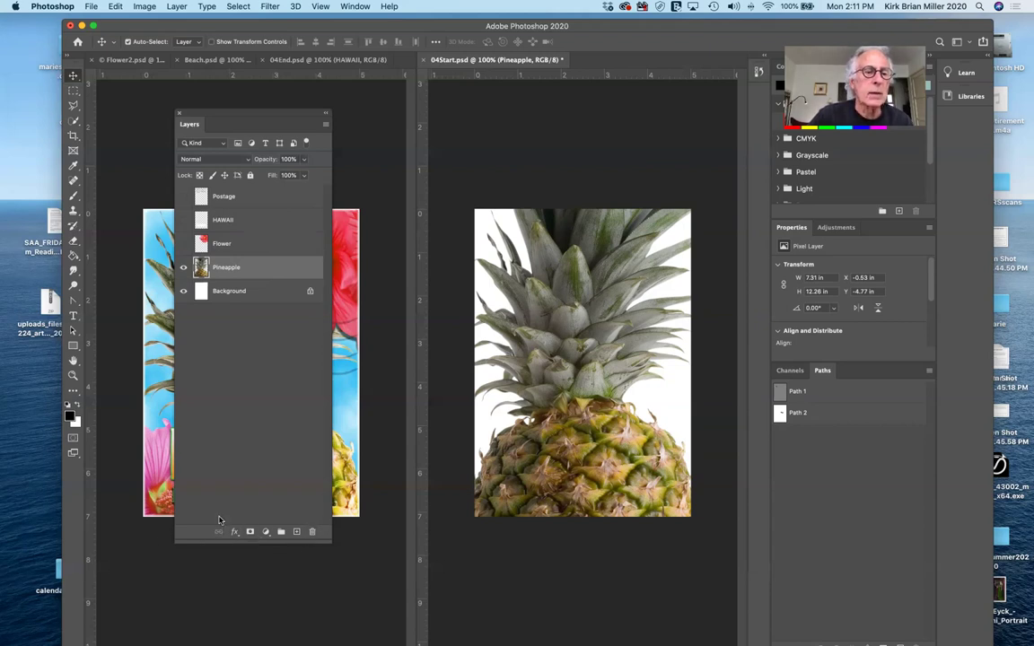
Select the Pineapple and Background layers together, try to link them, and clear the layer selection.
click(242, 292)
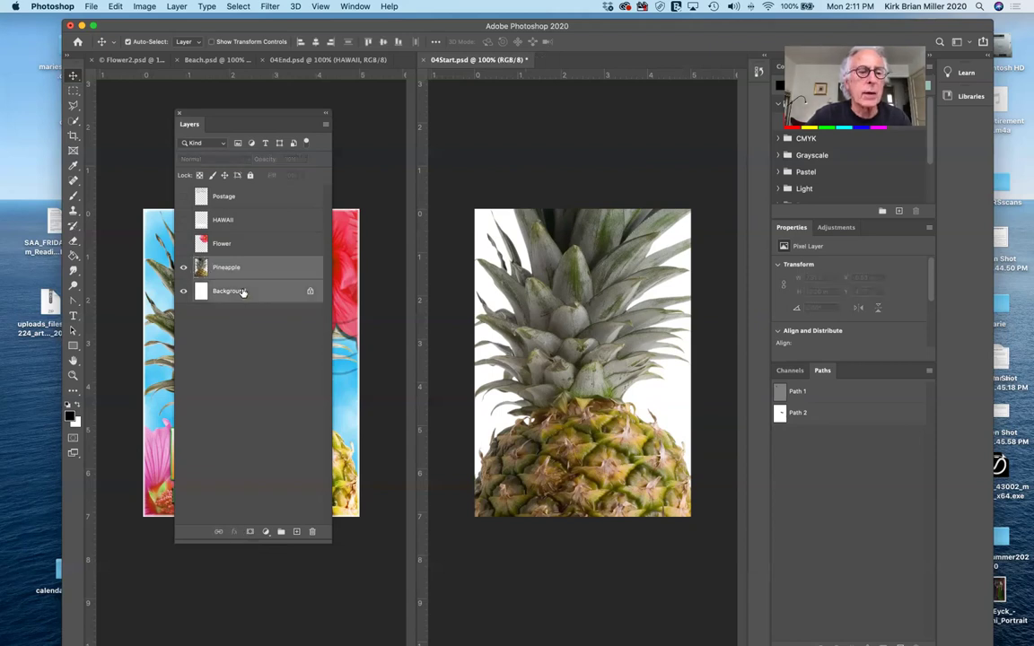
click(219, 532)
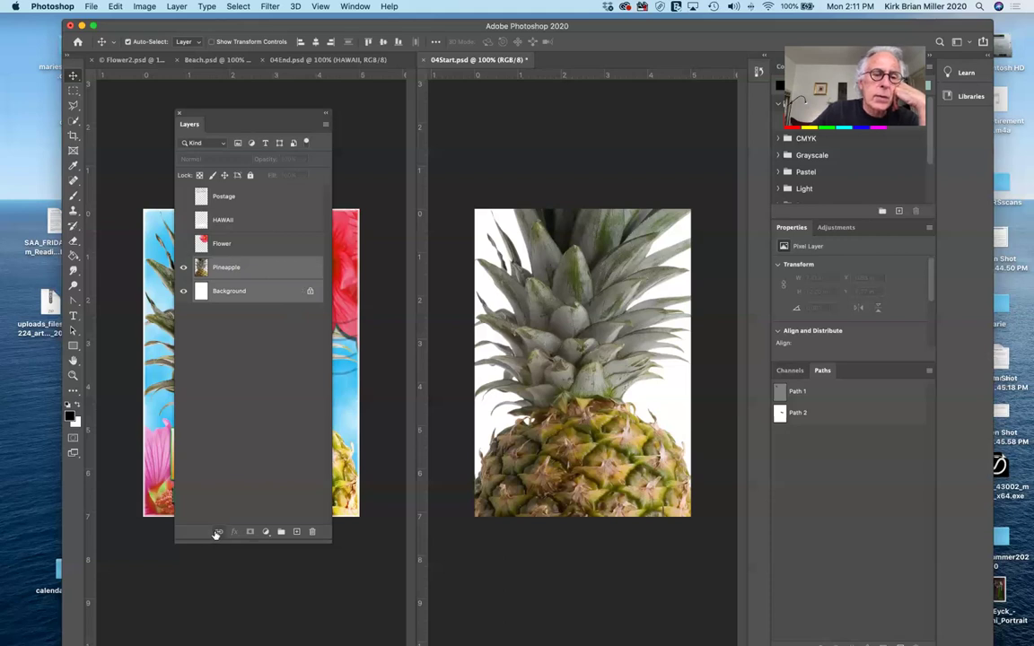
click(257, 357)
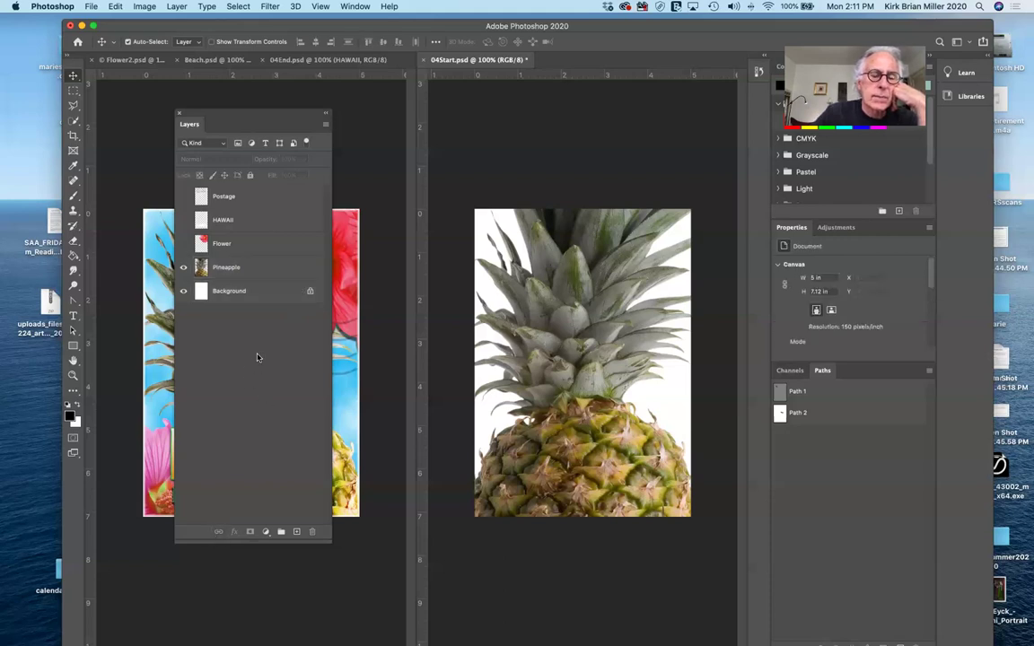
Select the whole range of layers from Background to Postage, and clear the selection.
click(265, 292)
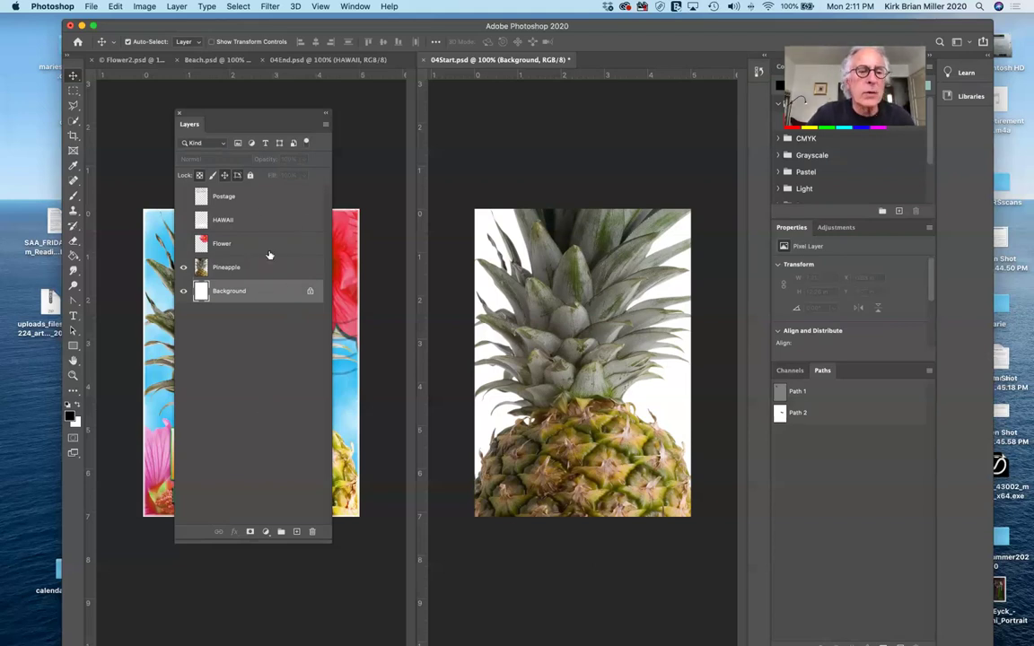
shift+click(262, 197)
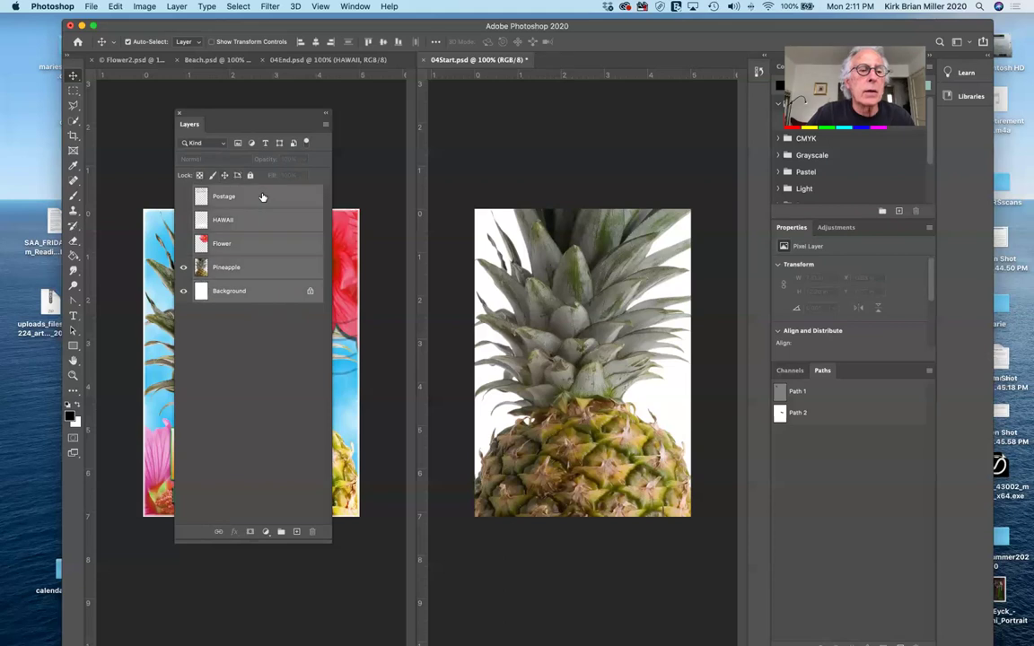
click(251, 344)
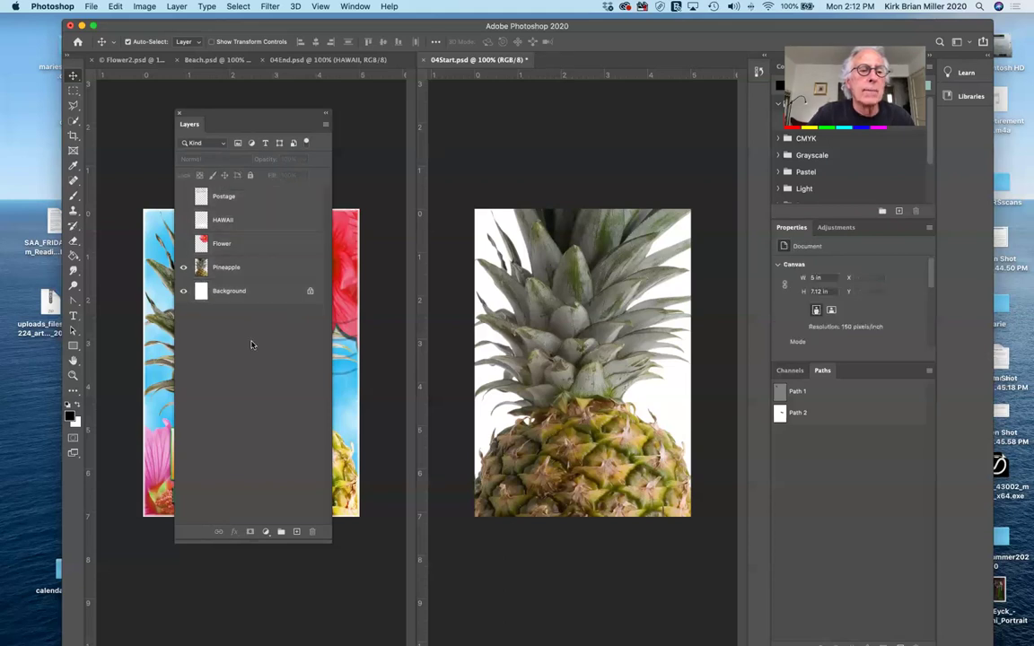
Select the nonadjacent layers Postage, Flower and Background together, and remove them from the selection until no layer is selected.
click(271, 197)
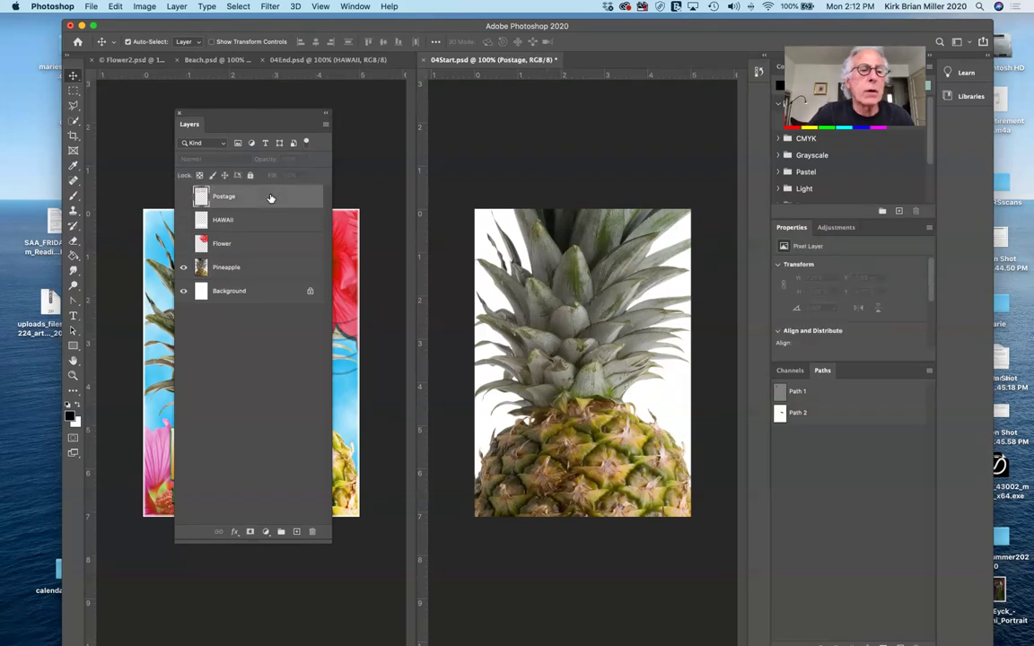
super+click(270, 244)
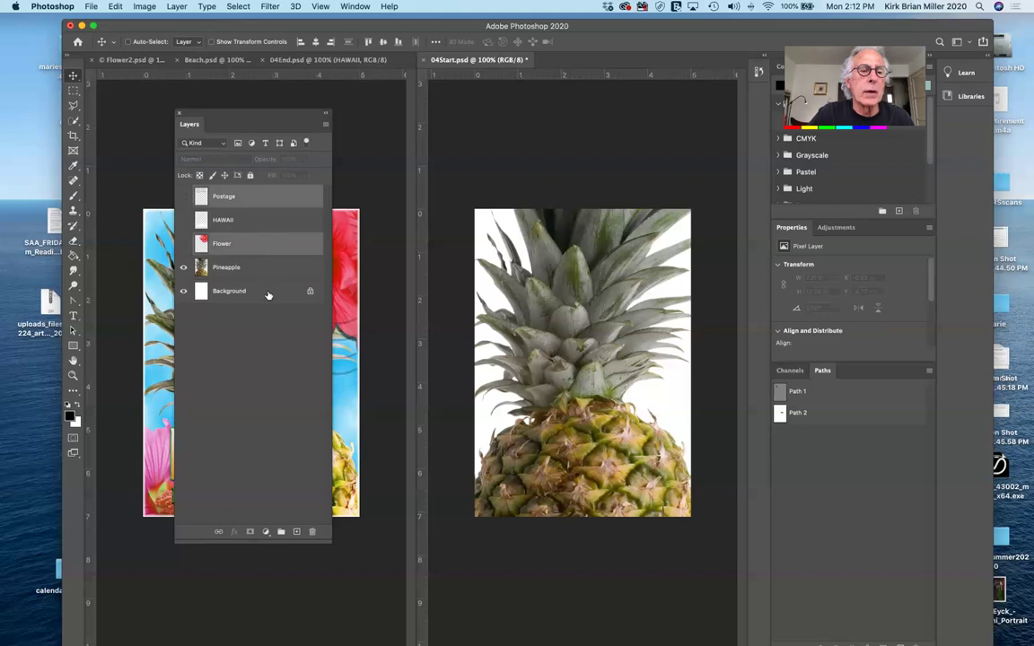
super+click(267, 291)
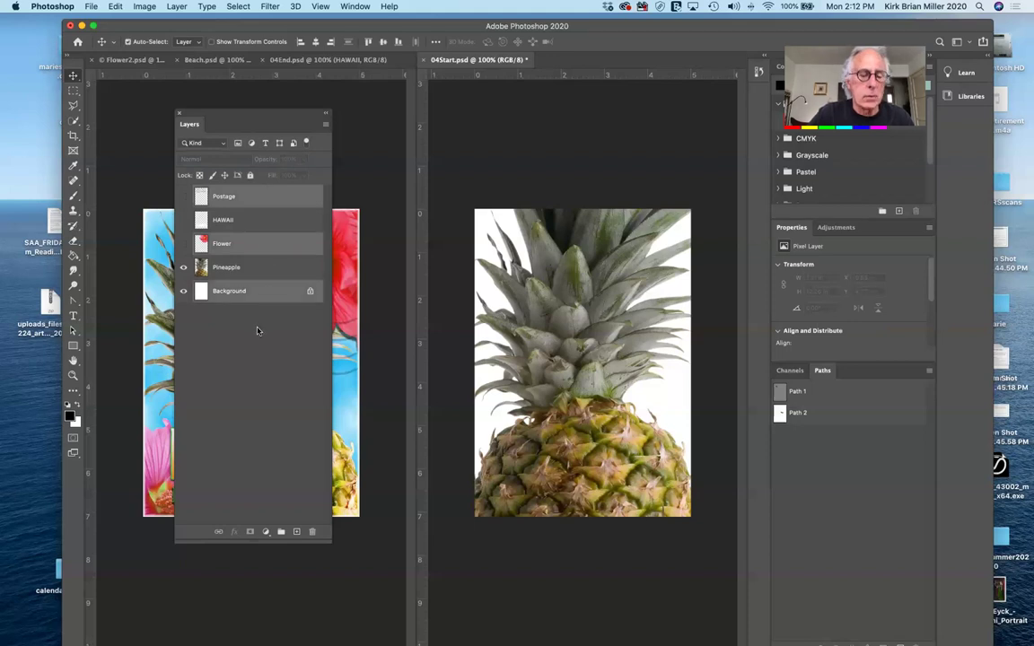
super+click(273, 251)
super+click(288, 199)
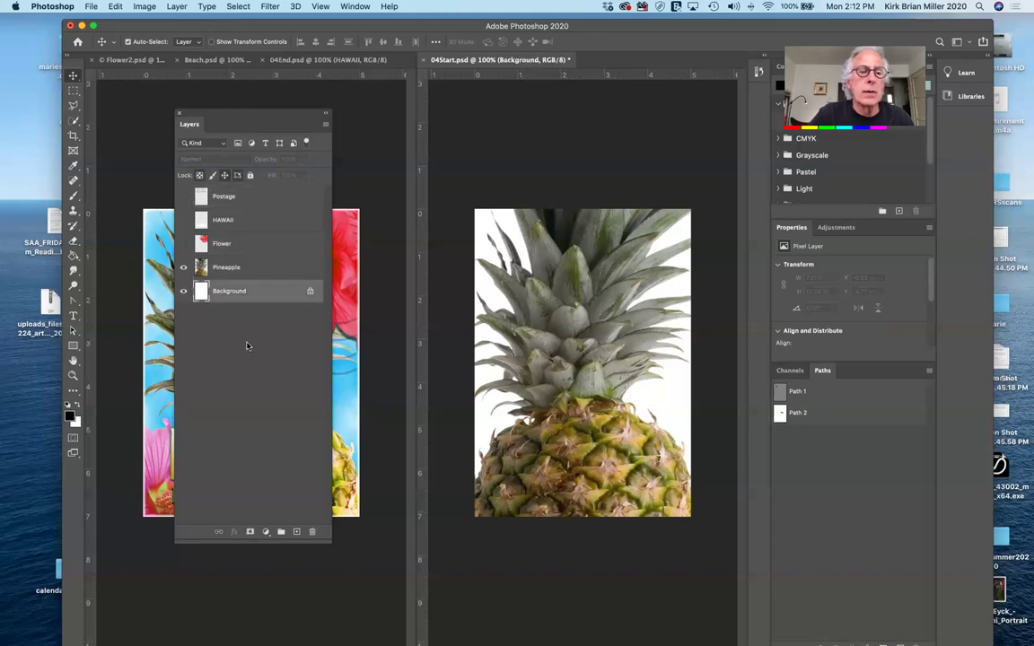
click(247, 346)
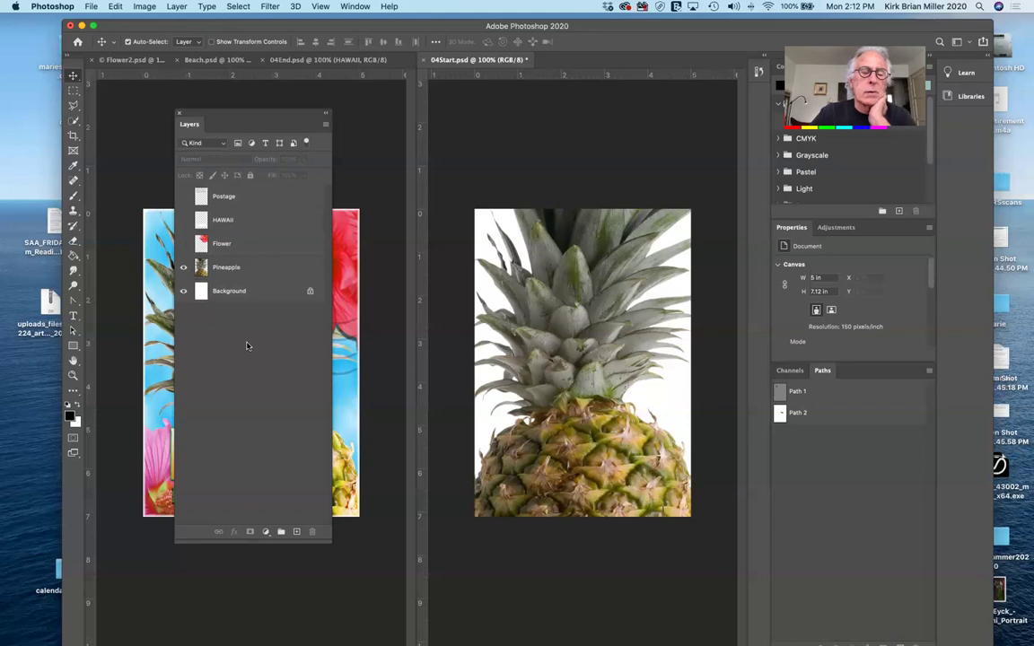
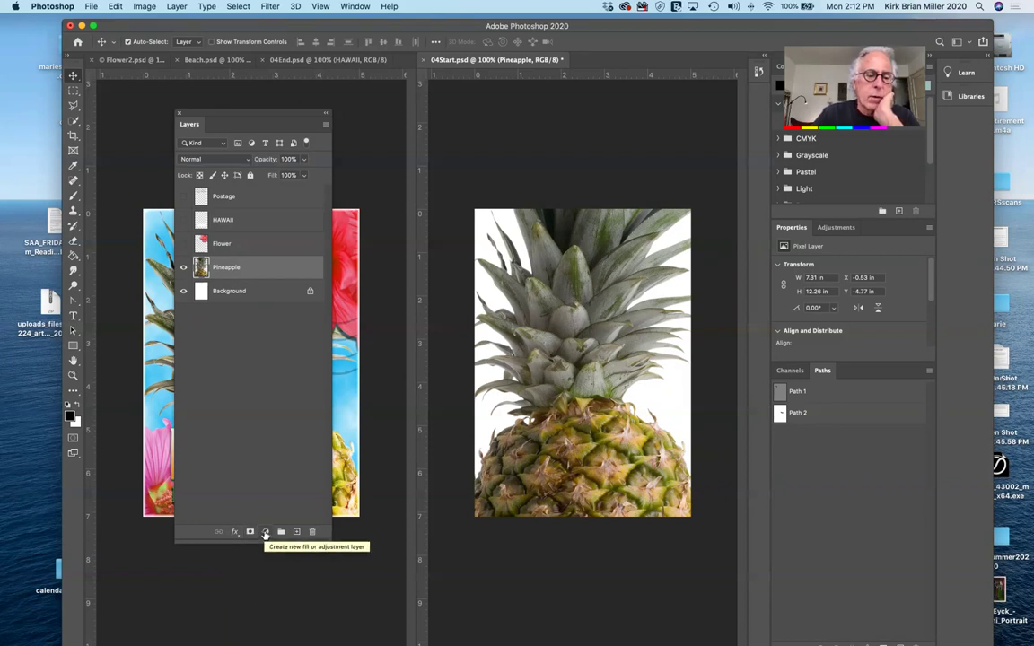
Review the fill and adjustment layer types available for the Pineapple layer, and display the adjustment presets.
click(265, 532)
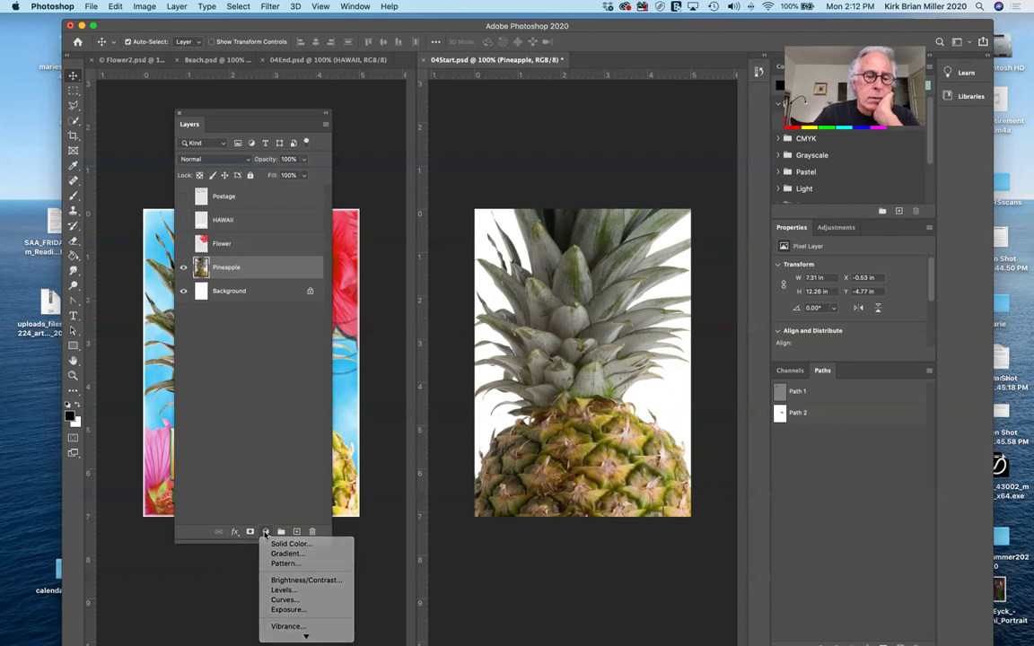
key(Escape)
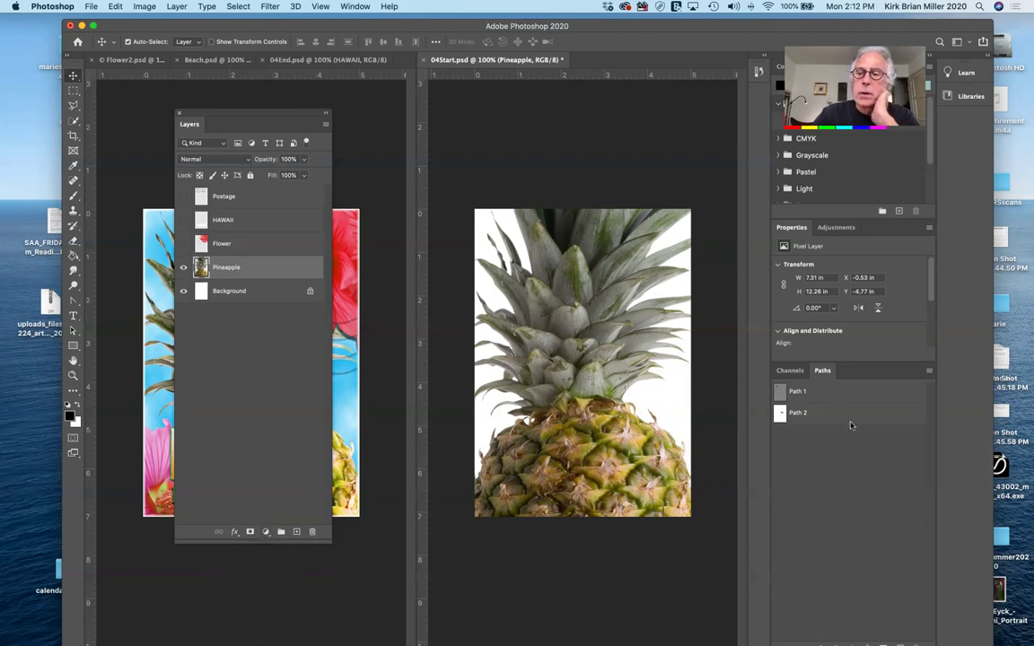
click(834, 227)
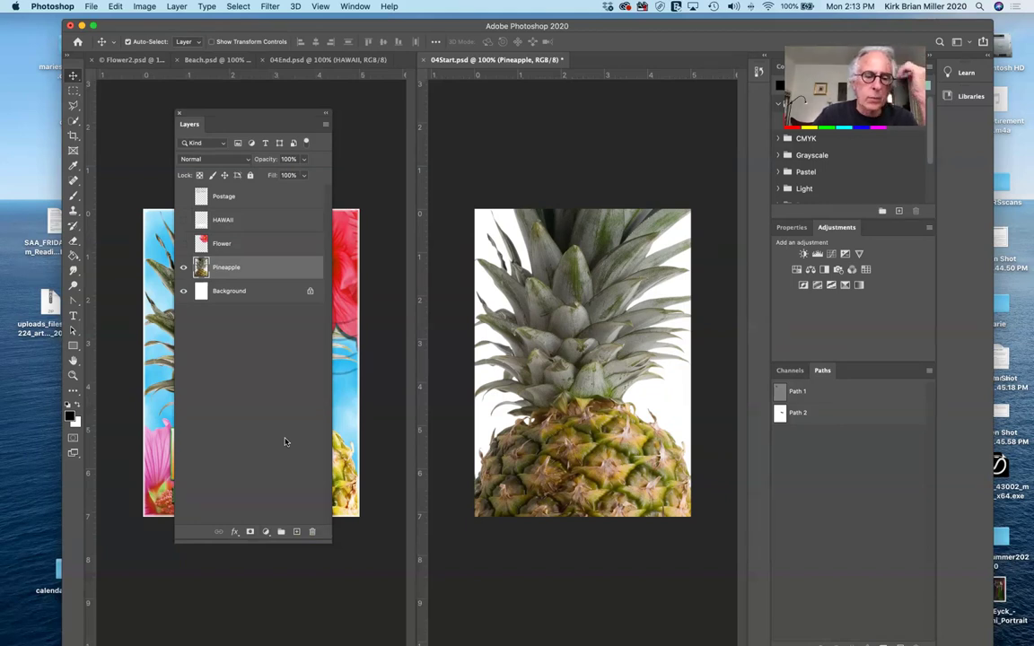
Create a layer group above Pineapple, move the Pineapple and Flower layers into it, and collapse the group.
click(281, 532)
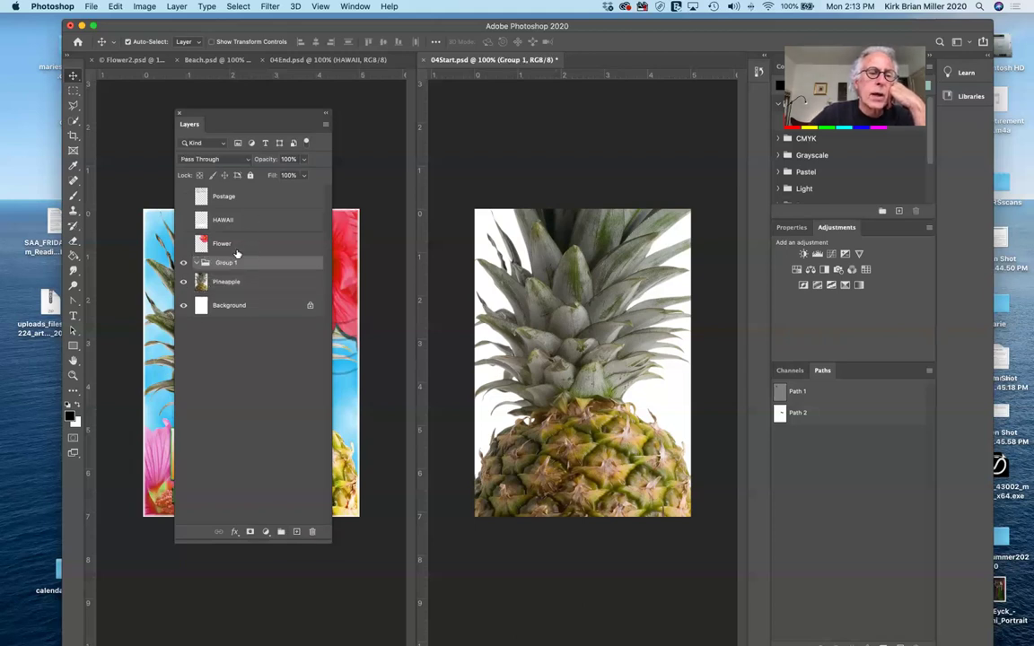
drag(229, 282, 236, 267)
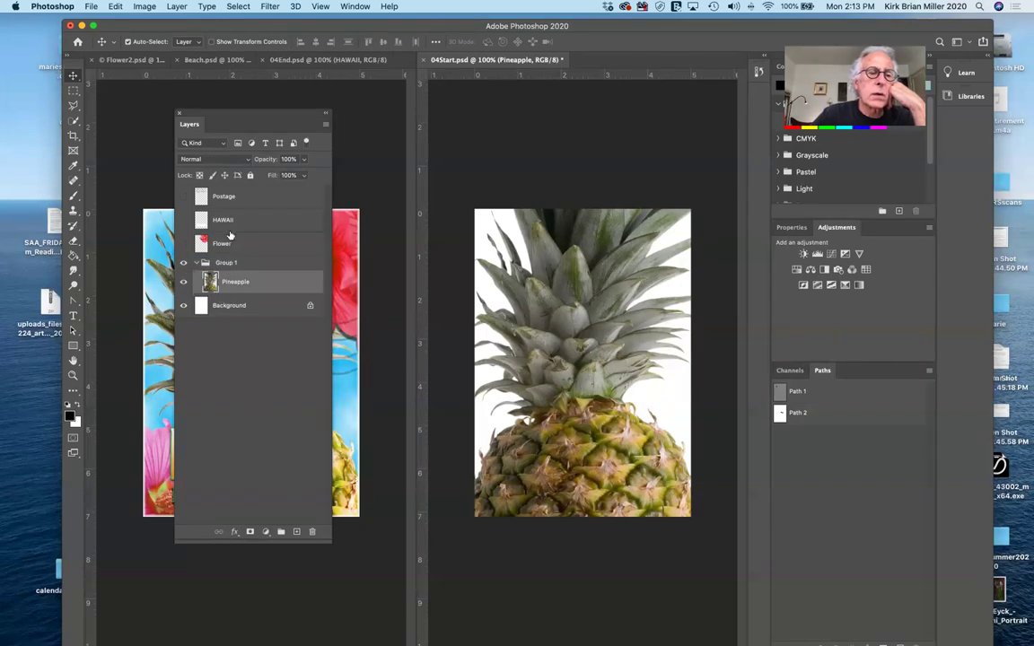
drag(216, 241, 231, 260)
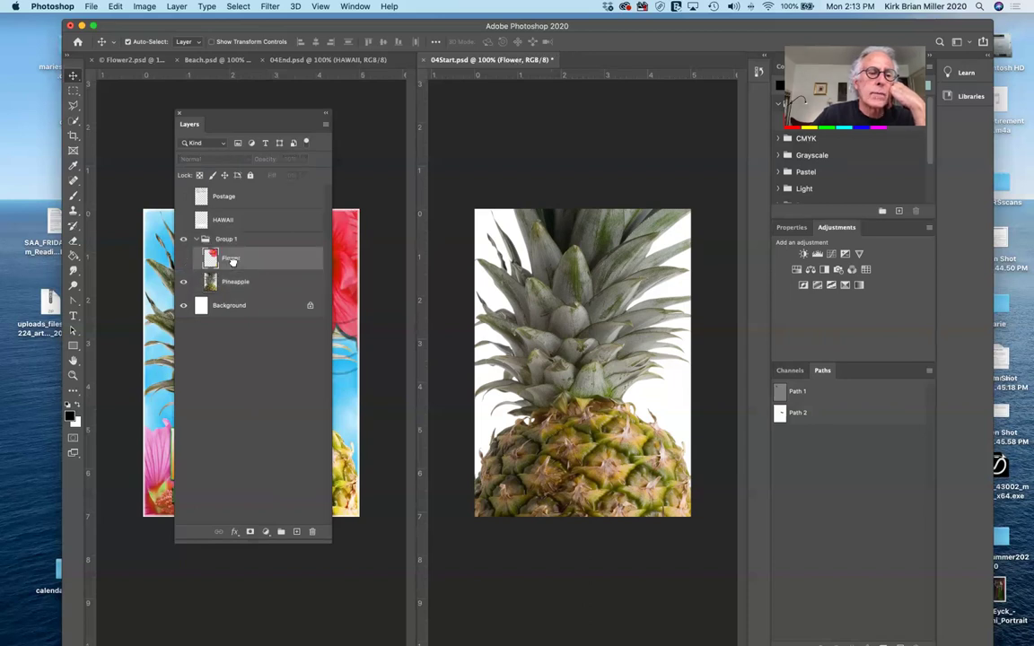
click(196, 239)
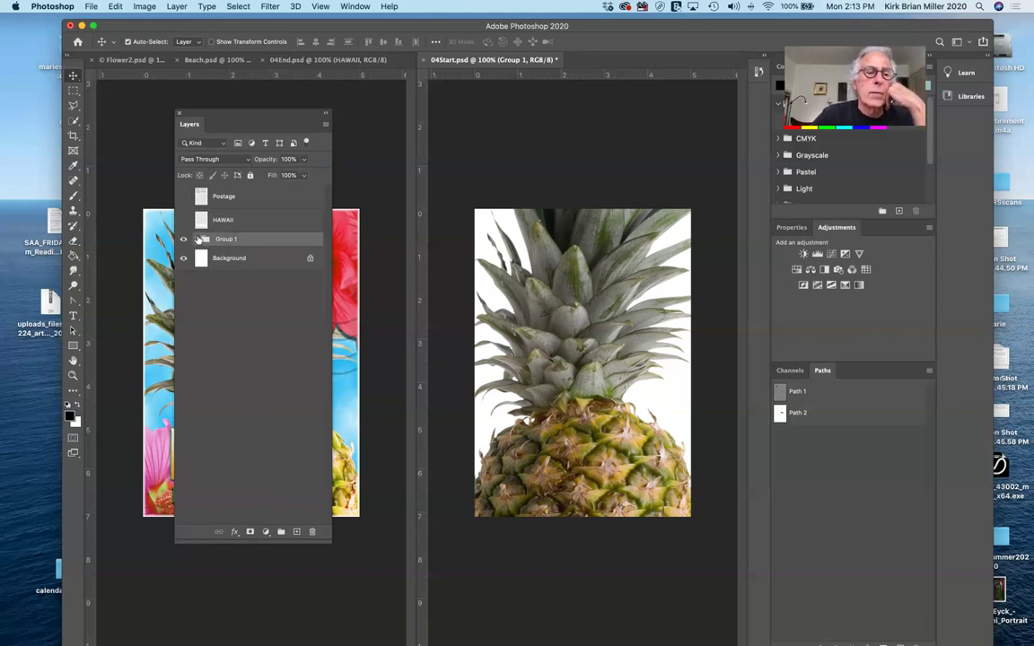
Expand the layer group, return Flower and Pineapple to their places outside it, and delete the empty group.
click(197, 239)
drag(210, 258, 198, 240)
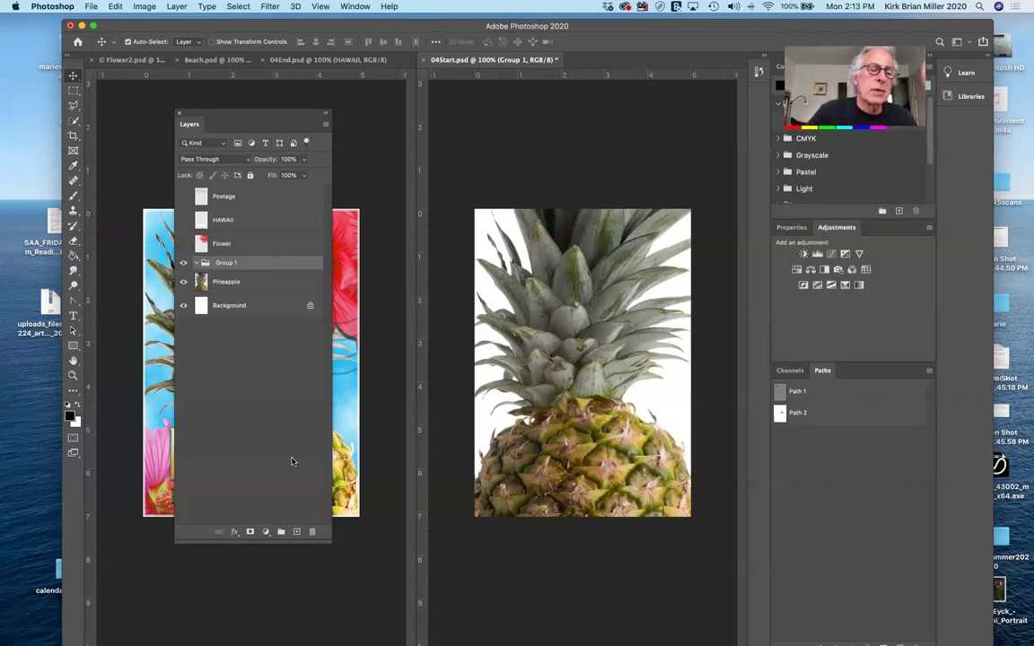
click(312, 533)
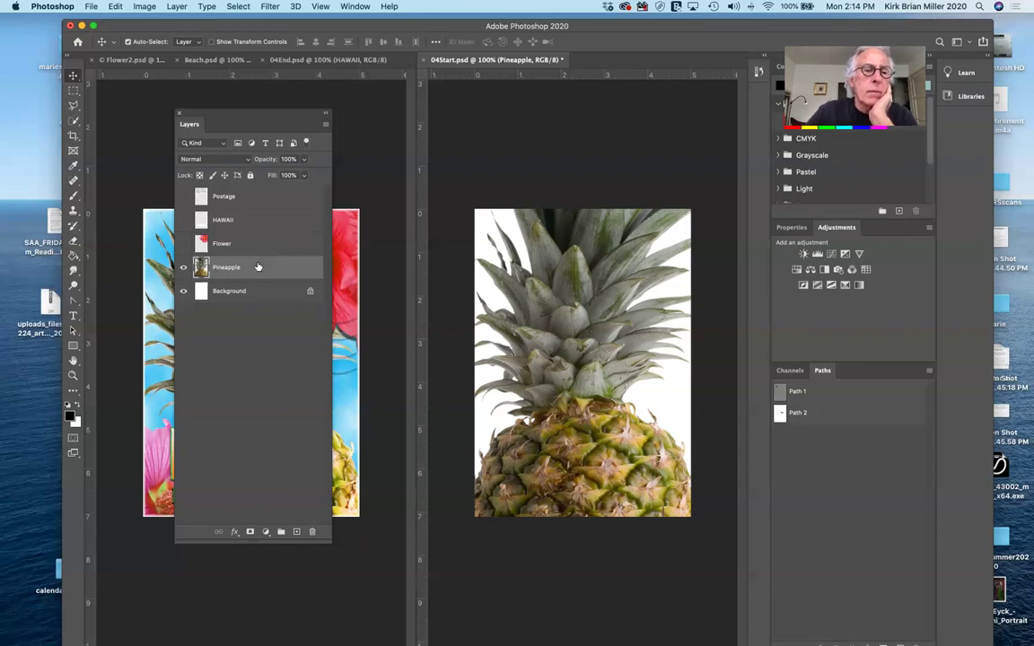
Duplicate the Pineapple layer, delete the copy, and clear the layer selection.
drag(257, 267, 297, 532)
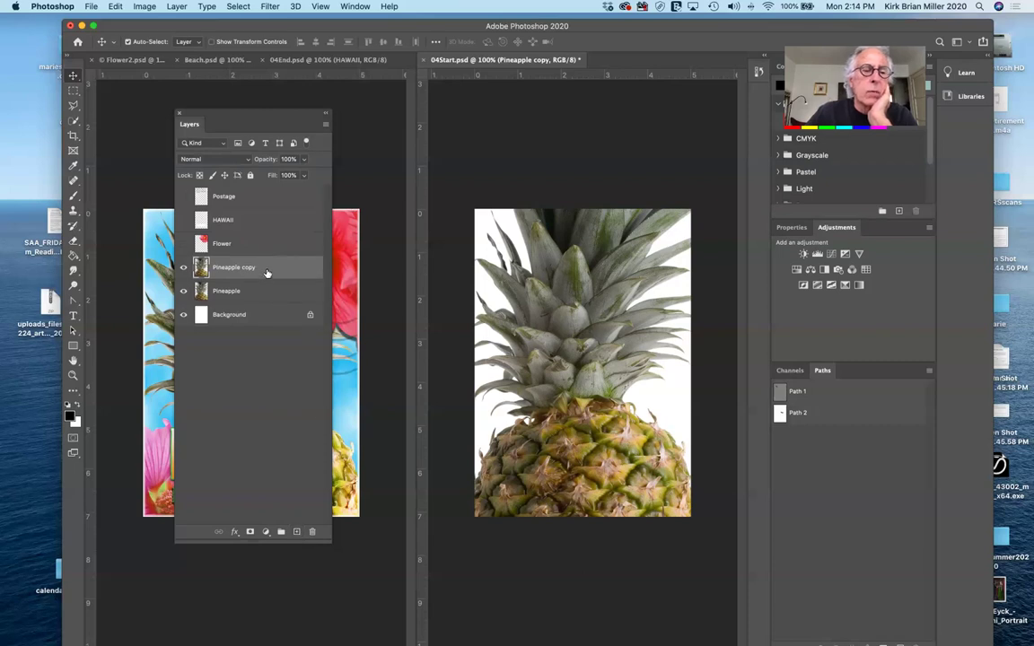
drag(266, 270, 311, 533)
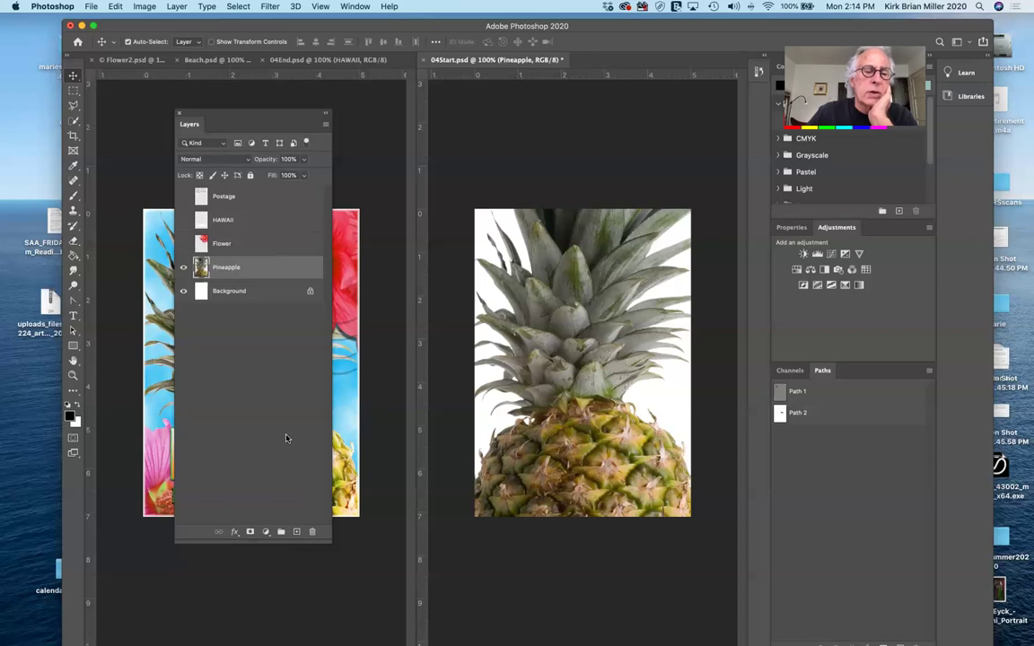
click(286, 438)
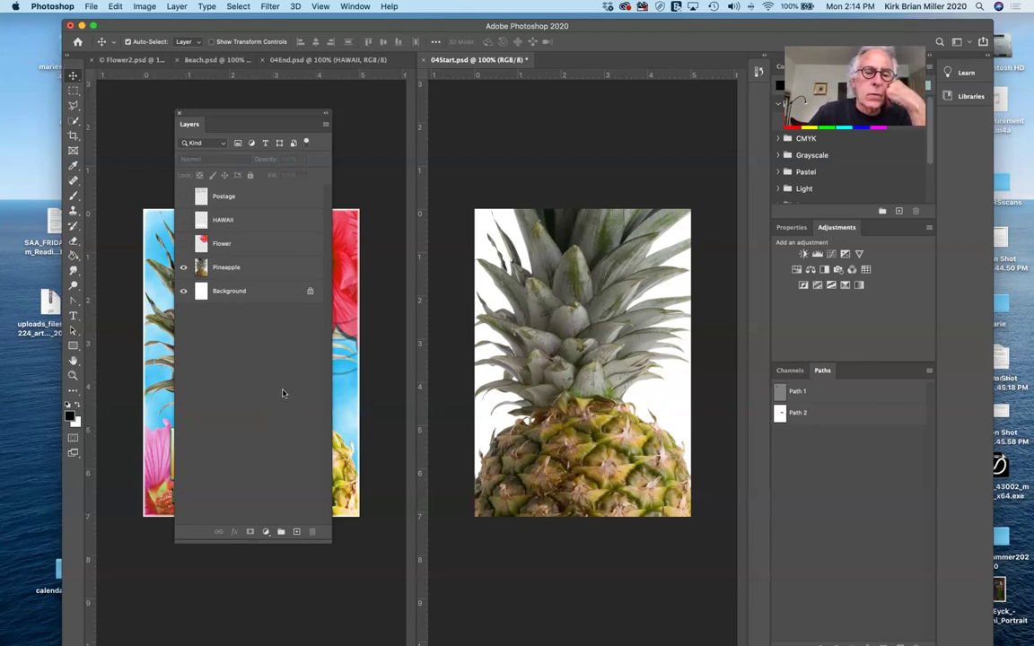
Hide and show the Background layer to examine the transparency behind the pineapple, leaving the layer visible.
drag(266, 116, 304, 126)
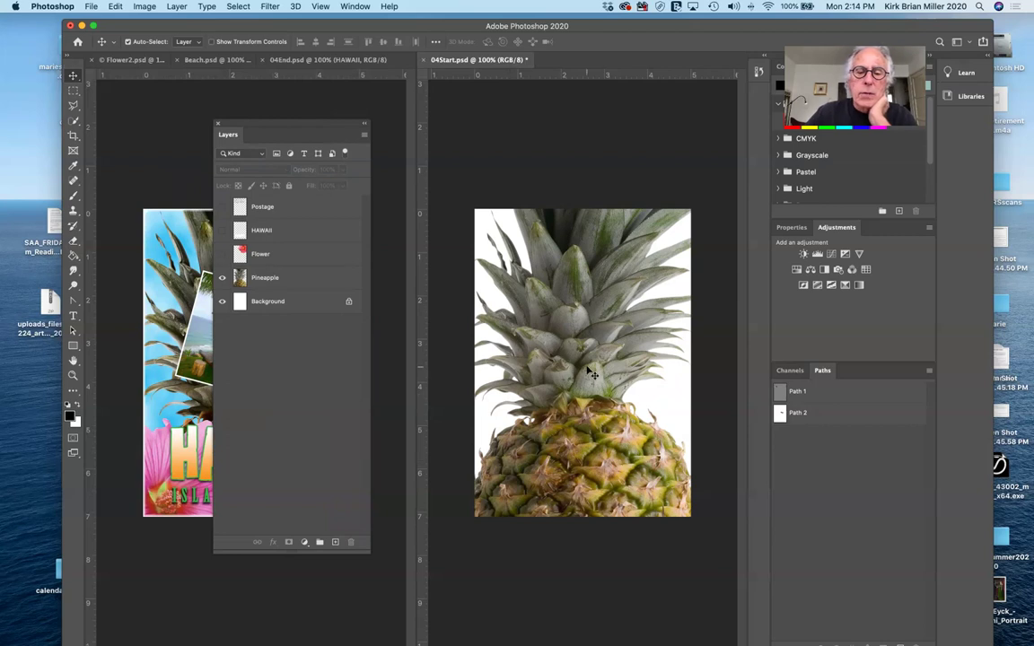
click(298, 302)
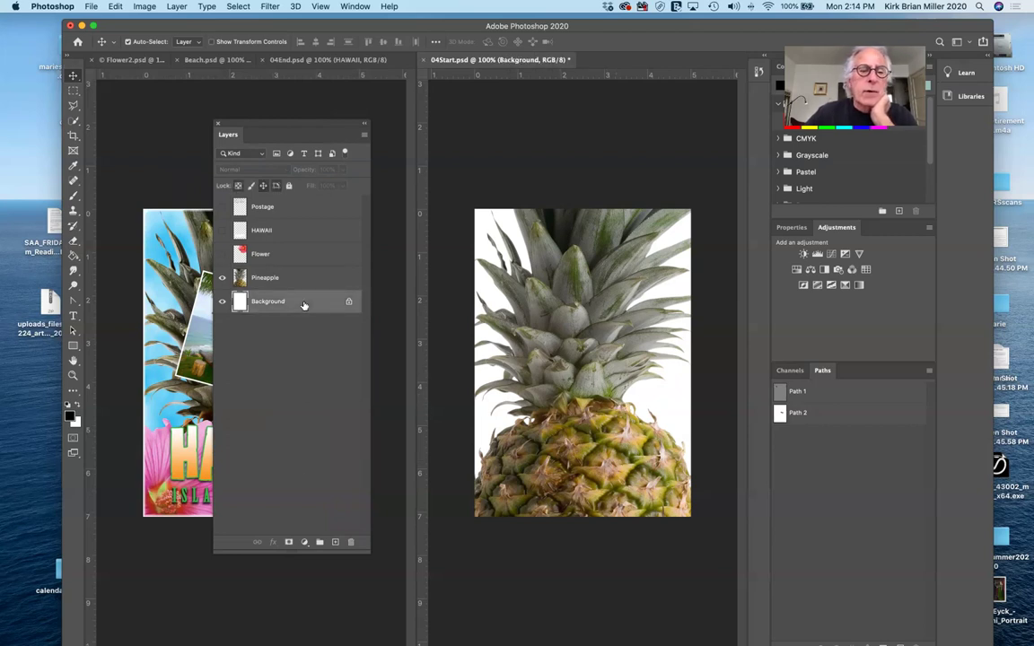
click(223, 302)
click(223, 301)
click(223, 302)
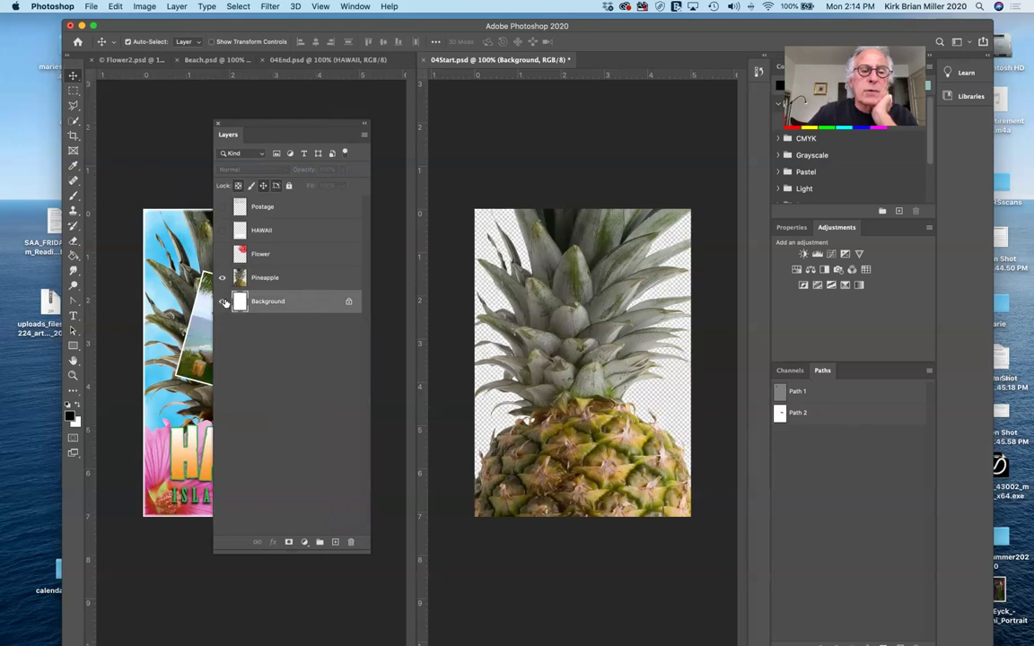
click(224, 302)
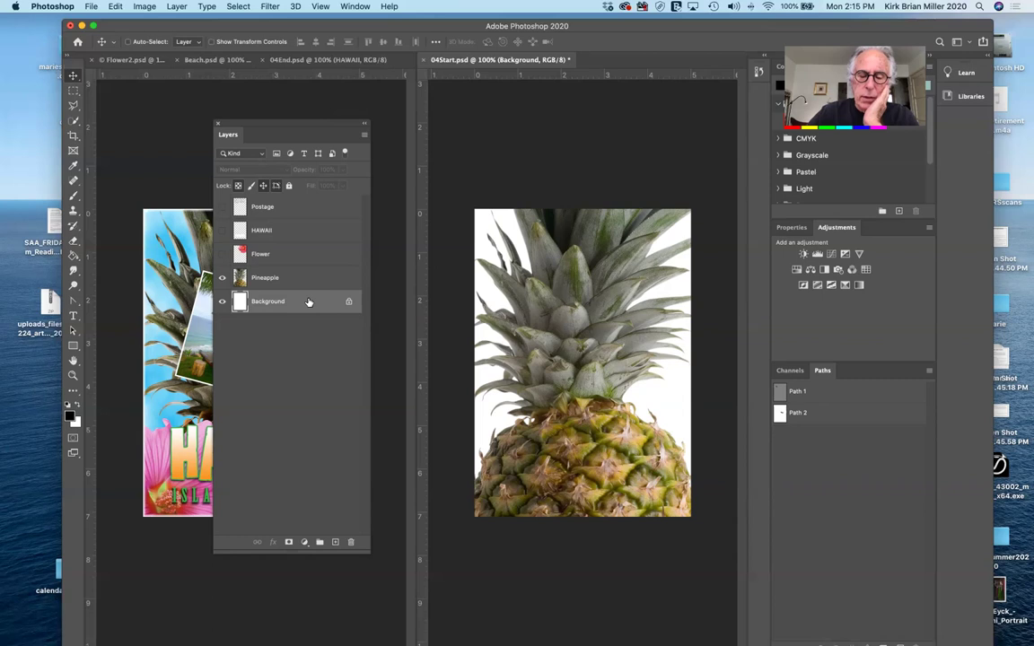
Duplicate the Background layer with the original hidden, and make the Flower layer visible.
key(super+j)
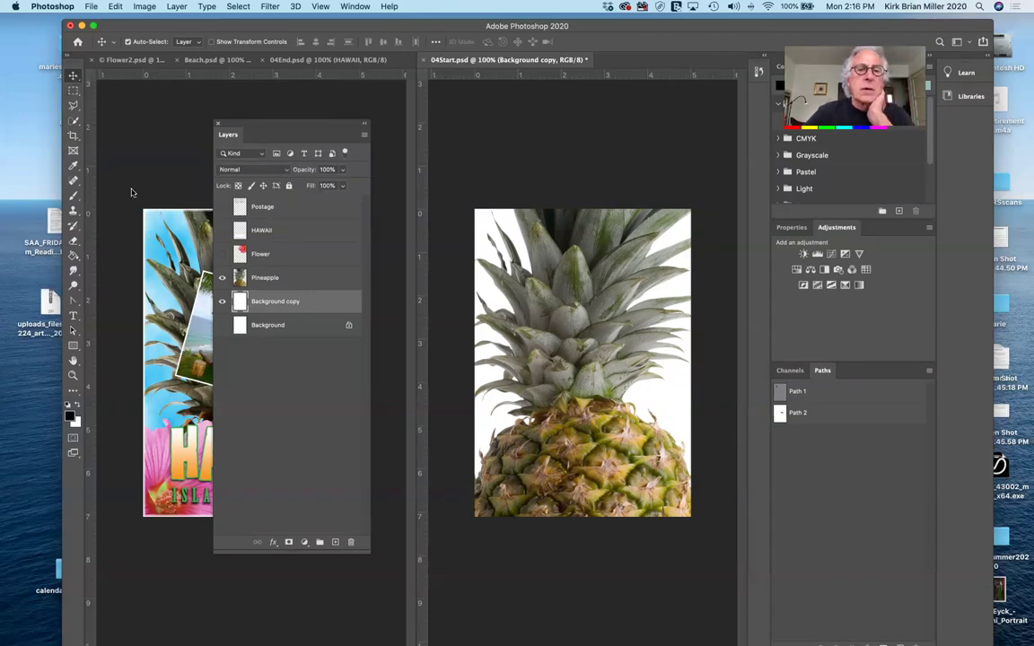
mouse_move(287, 135)
mouse_down()
mouse_move(284, 239)
mouse_move(291, 124)
mouse_up()
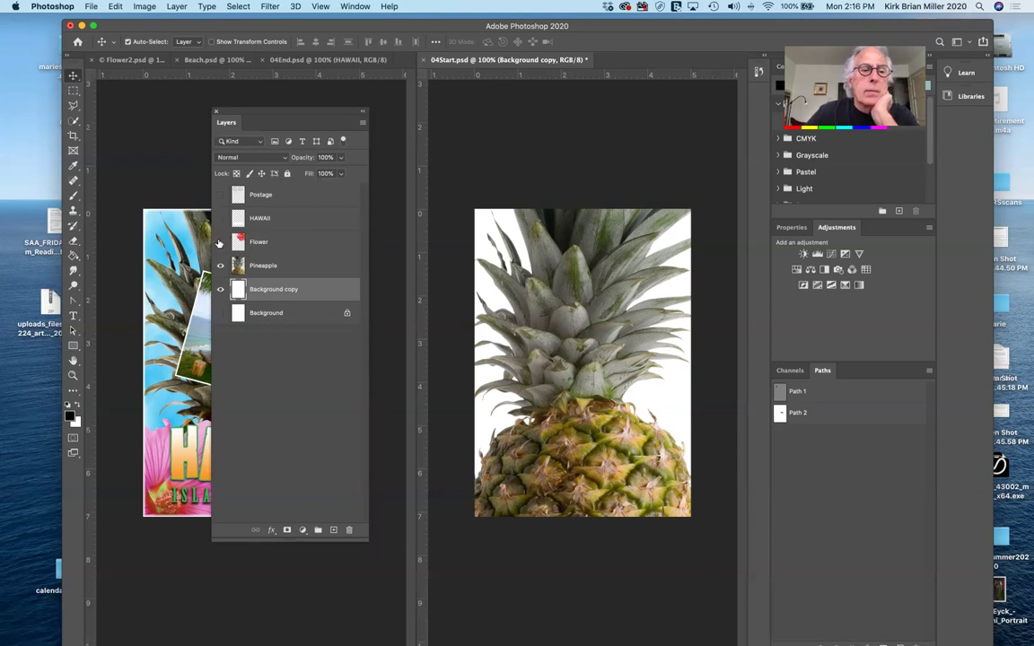
click(219, 241)
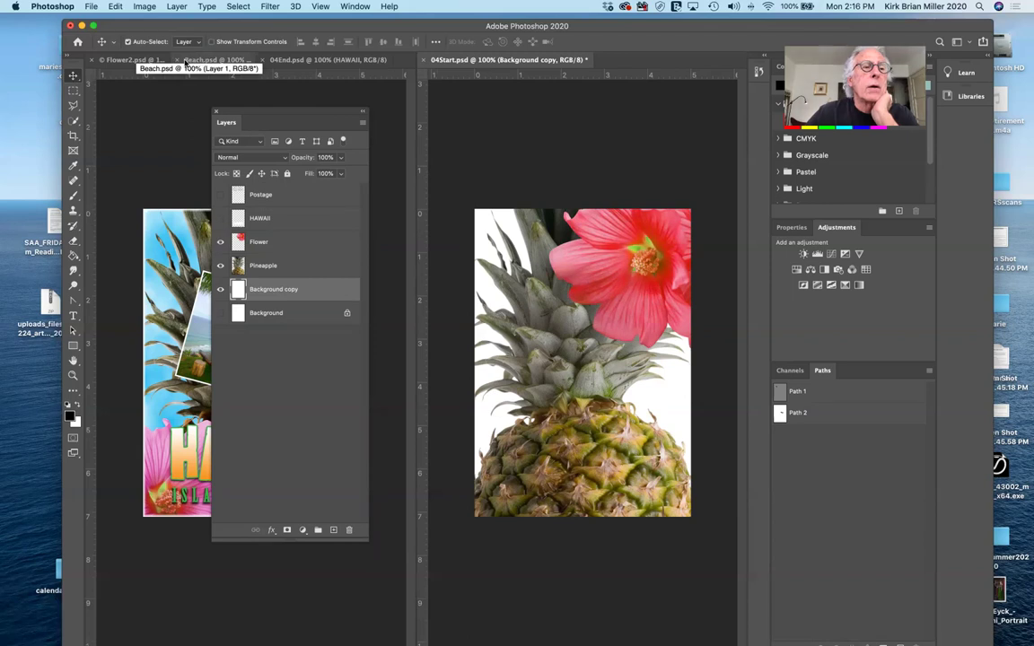
Copy the beach photo layer from Beach.psd into 04Start.psd and place it directly above the Pineapple layer.
click(205, 60)
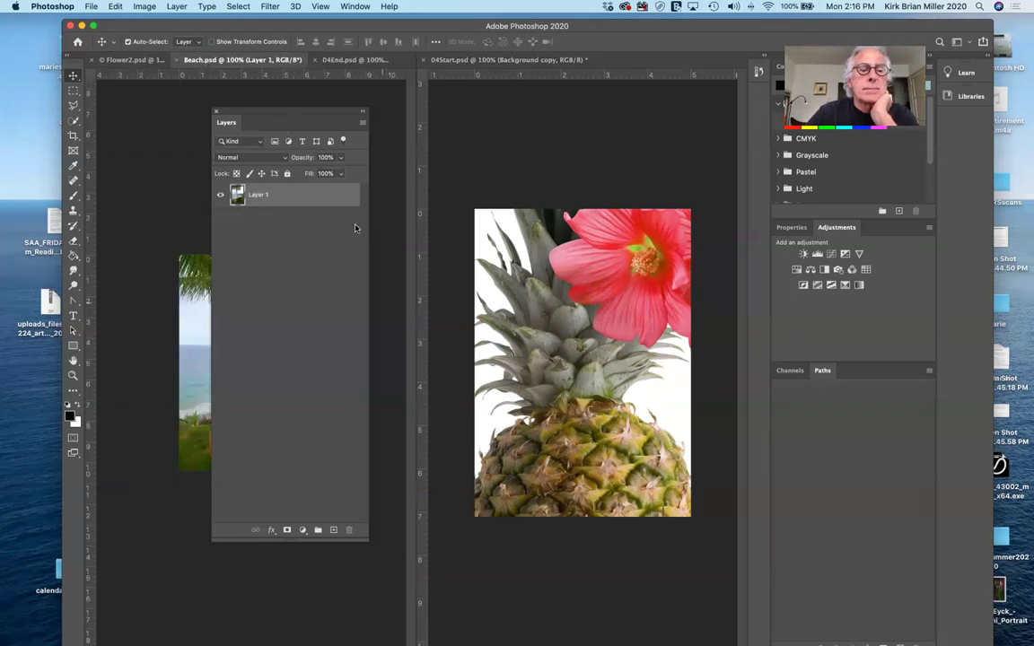
drag(305, 113, 441, 482)
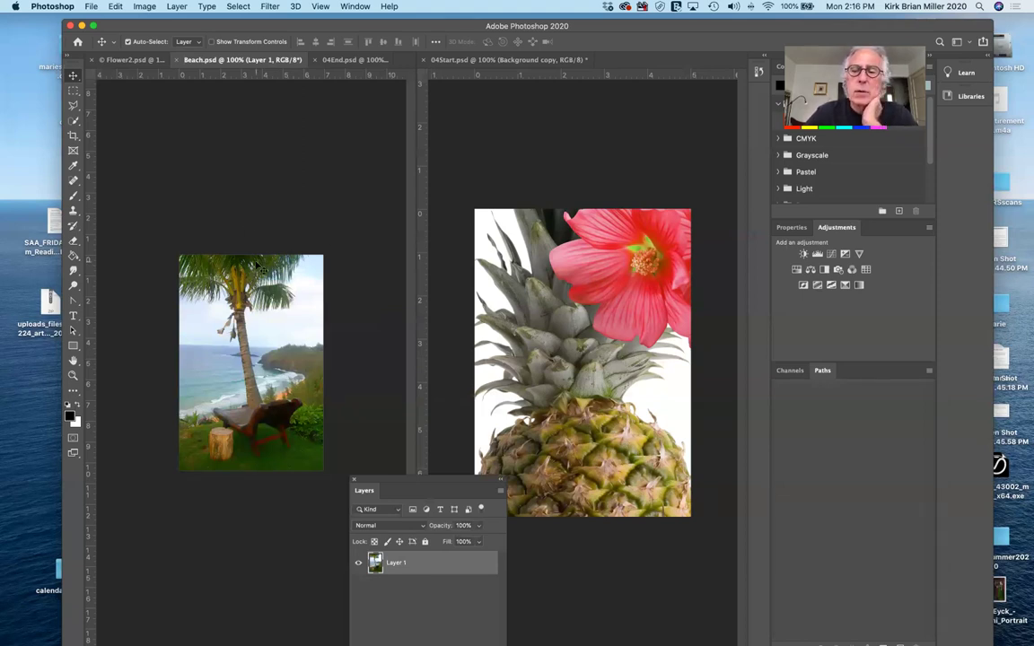
drag(422, 479, 392, 424)
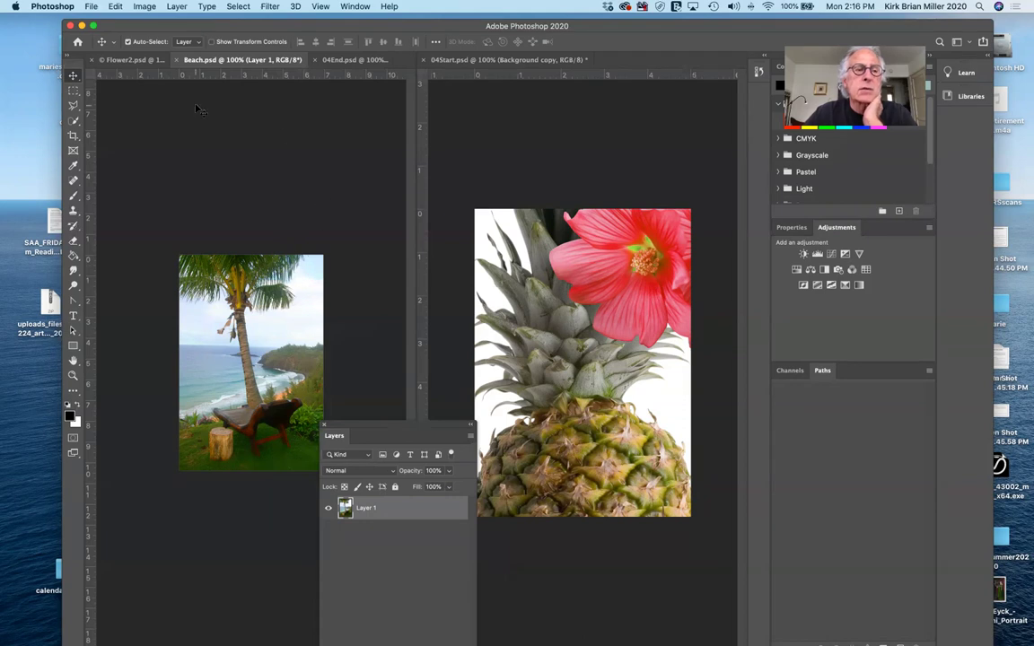
drag(253, 331, 607, 324)
drag(597, 251, 480, 62)
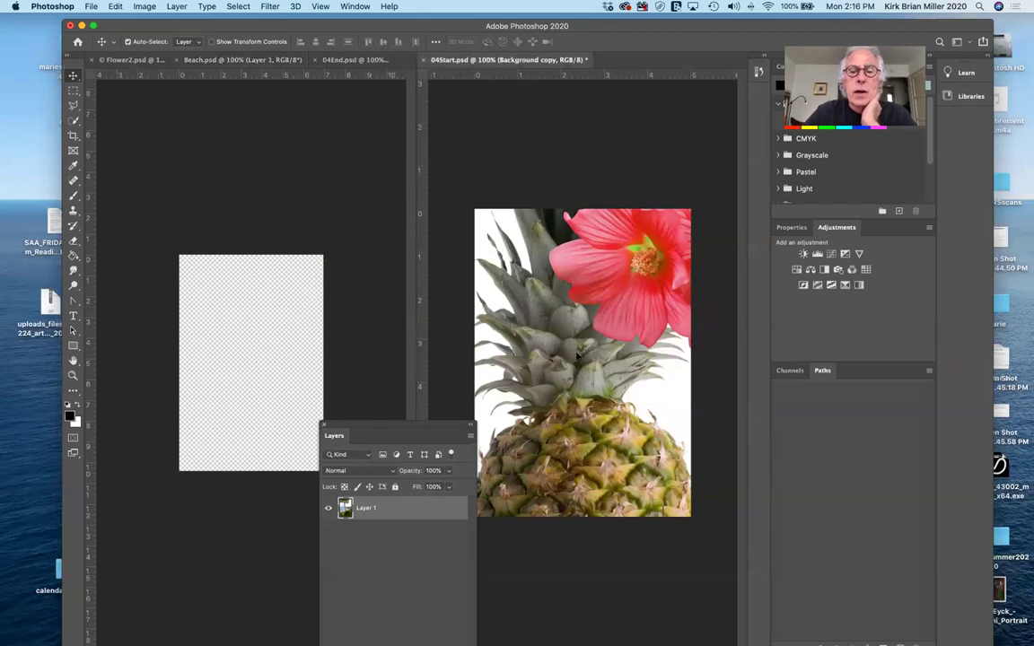
drag(577, 357, 575, 361)
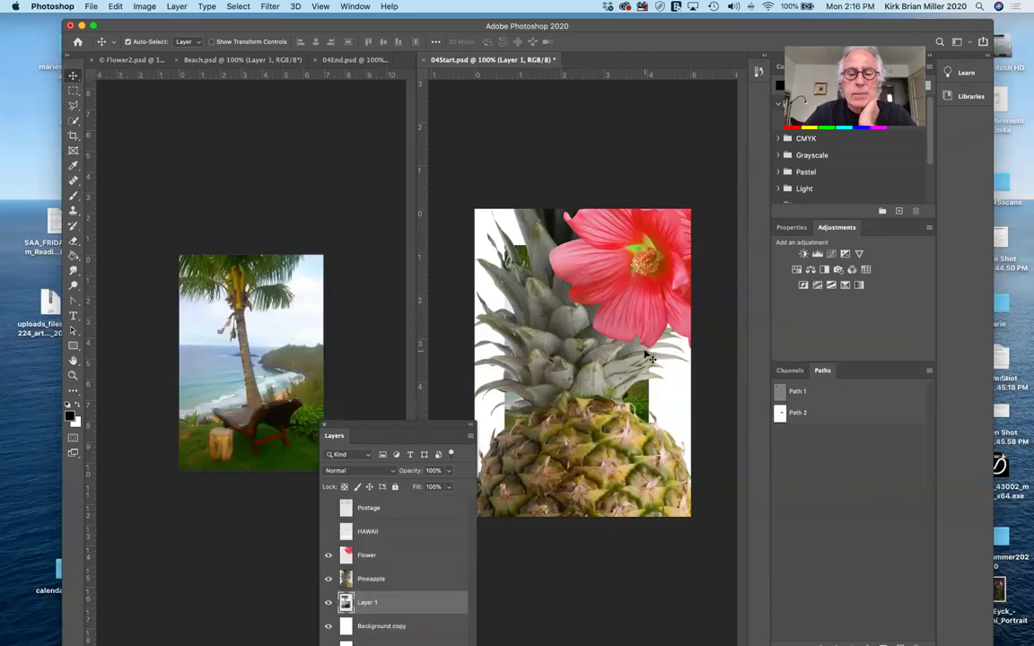
drag(386, 435, 326, 139)
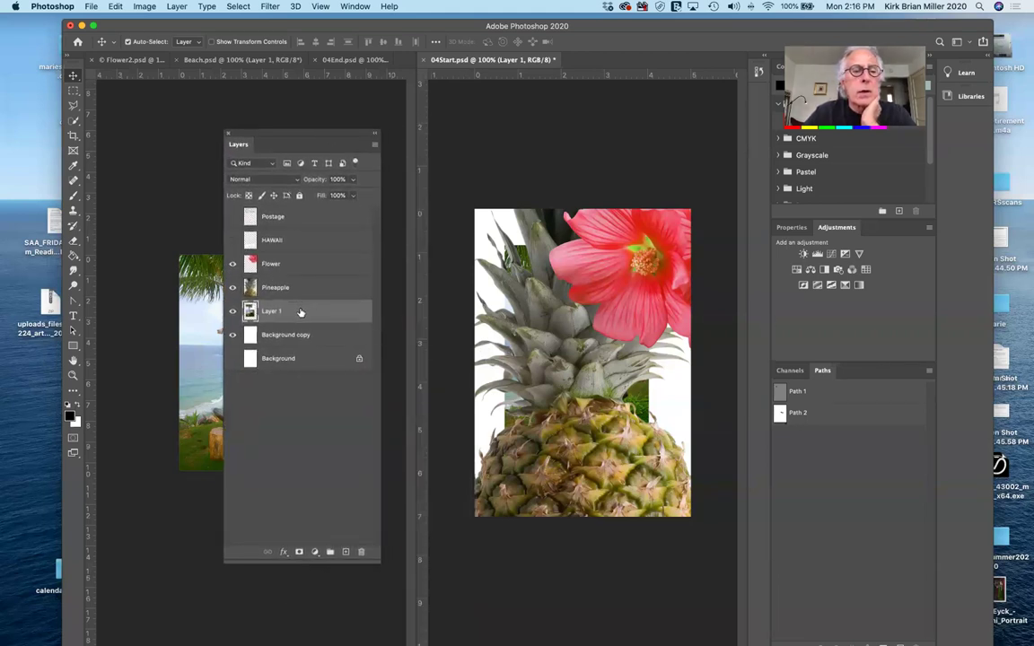
drag(301, 311, 302, 286)
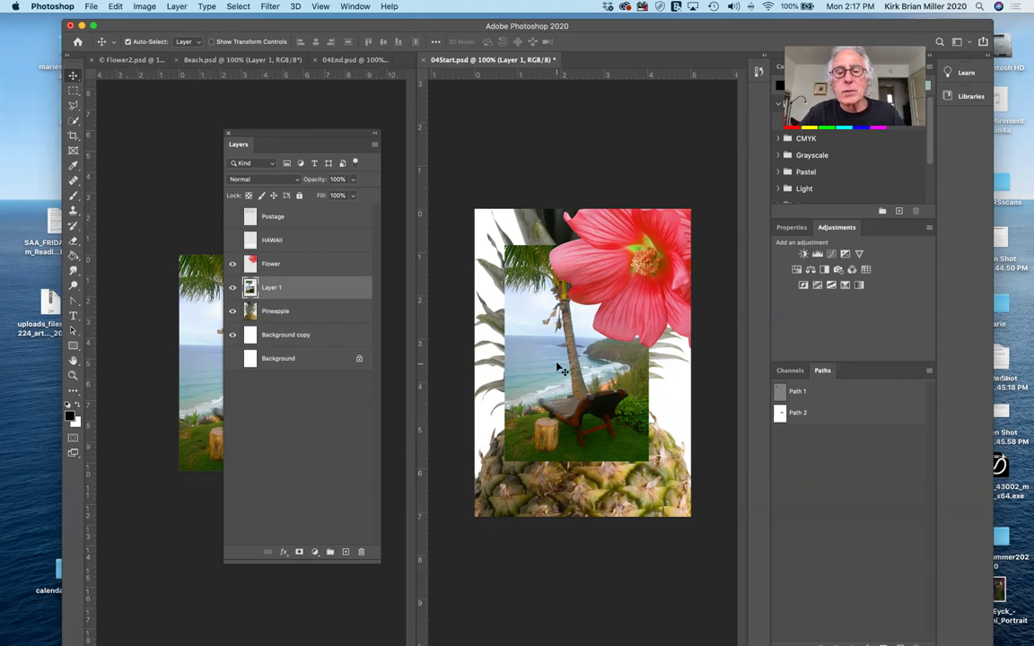
Free-transform the beach photo, scaling it about its centre to about 39.6% width and 39.5% height.
key(super+t)
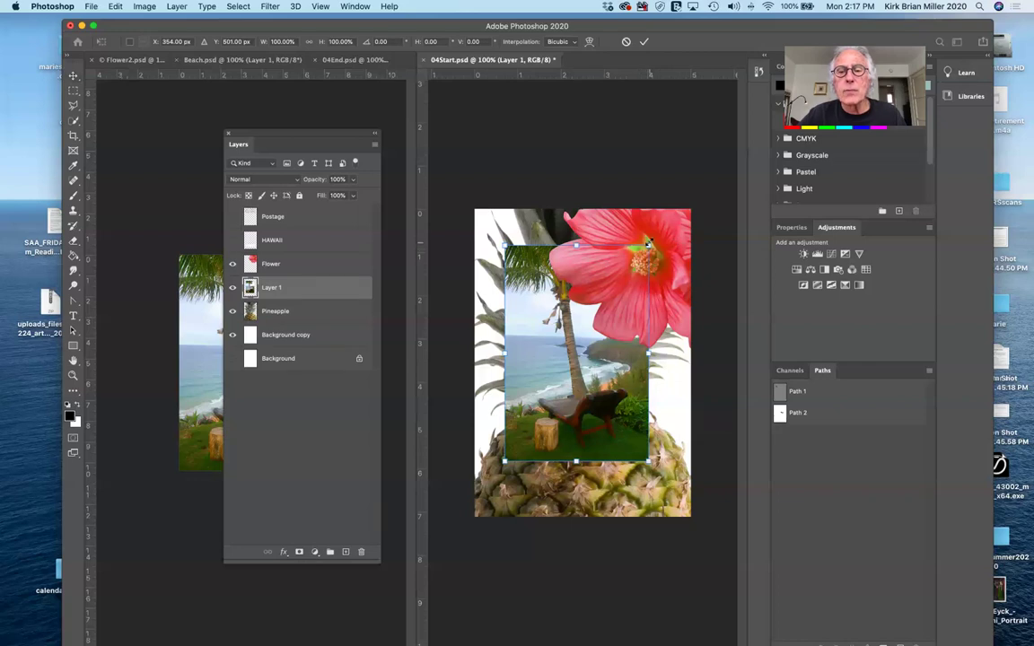
drag(648, 244, 584, 280)
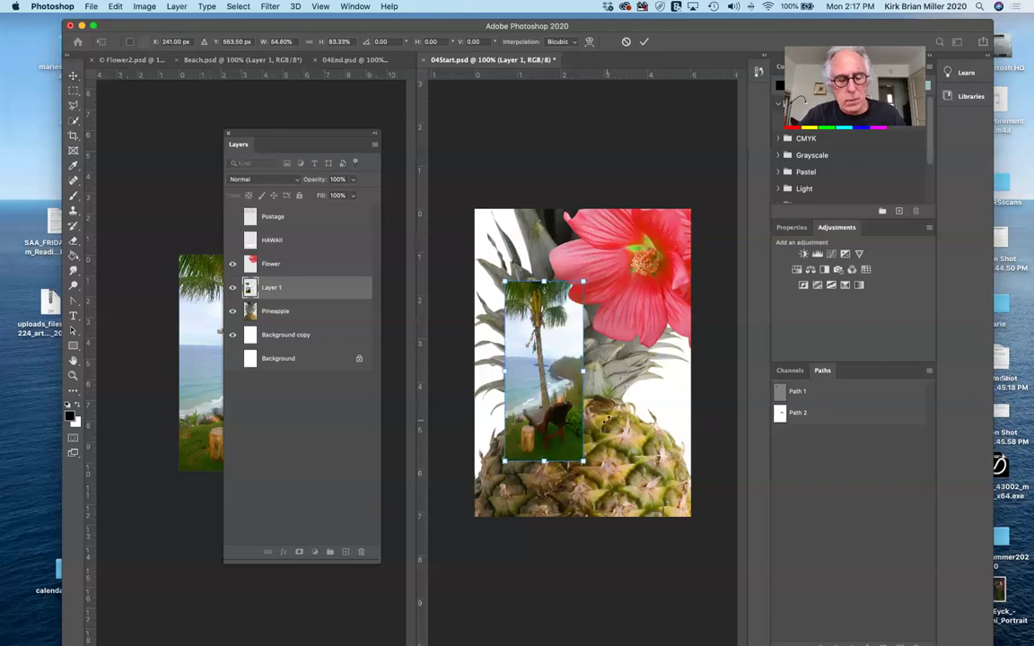
key(super+z)
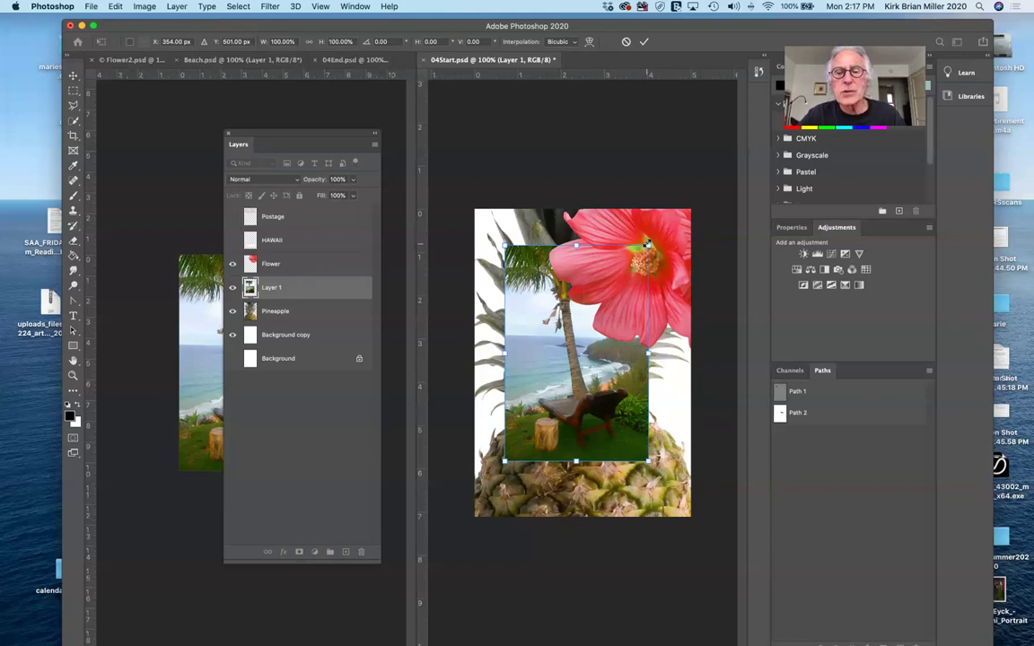
drag(647, 244, 614, 293)
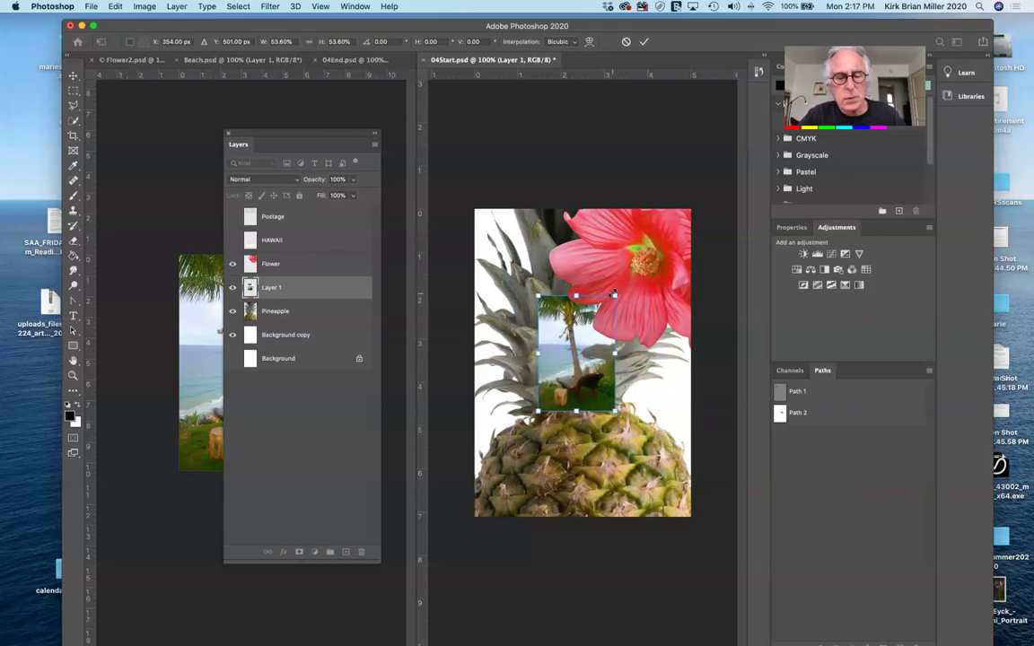
drag(615, 295, 593, 303)
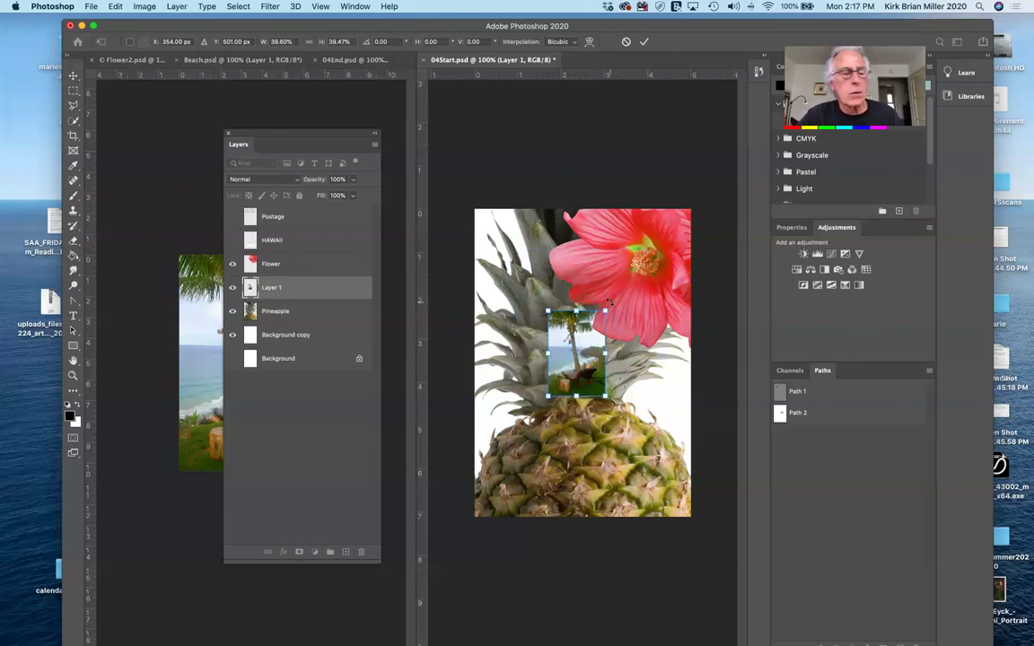
Rotate the beach photo about 21.7° clockwise, apply the transform, and position it over the pineapple leaves beside the flower.
drag(608, 302, 565, 336)
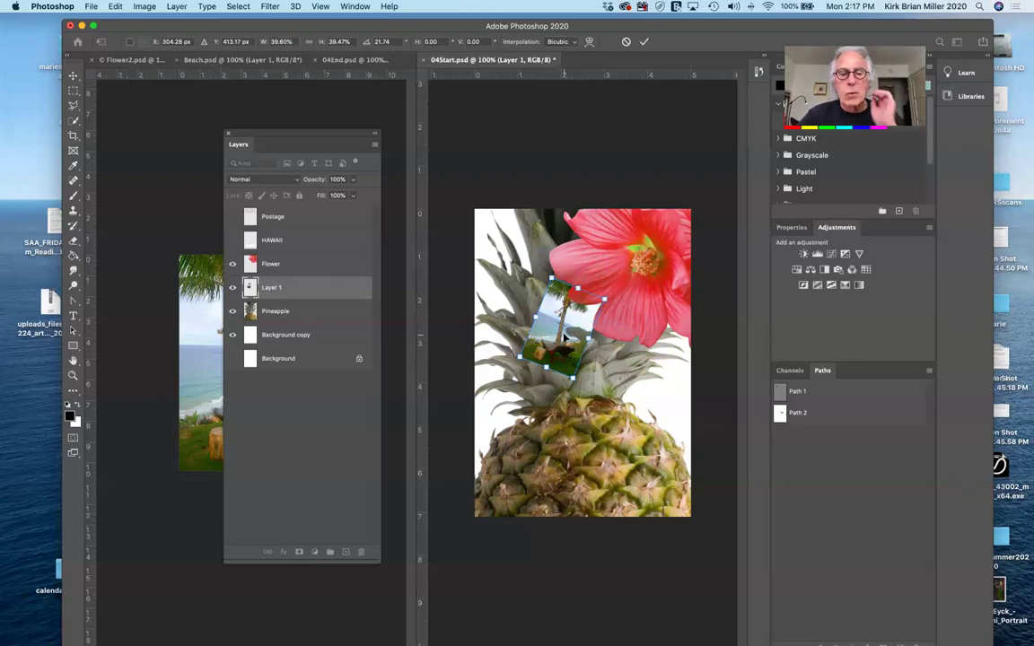
click(645, 43)
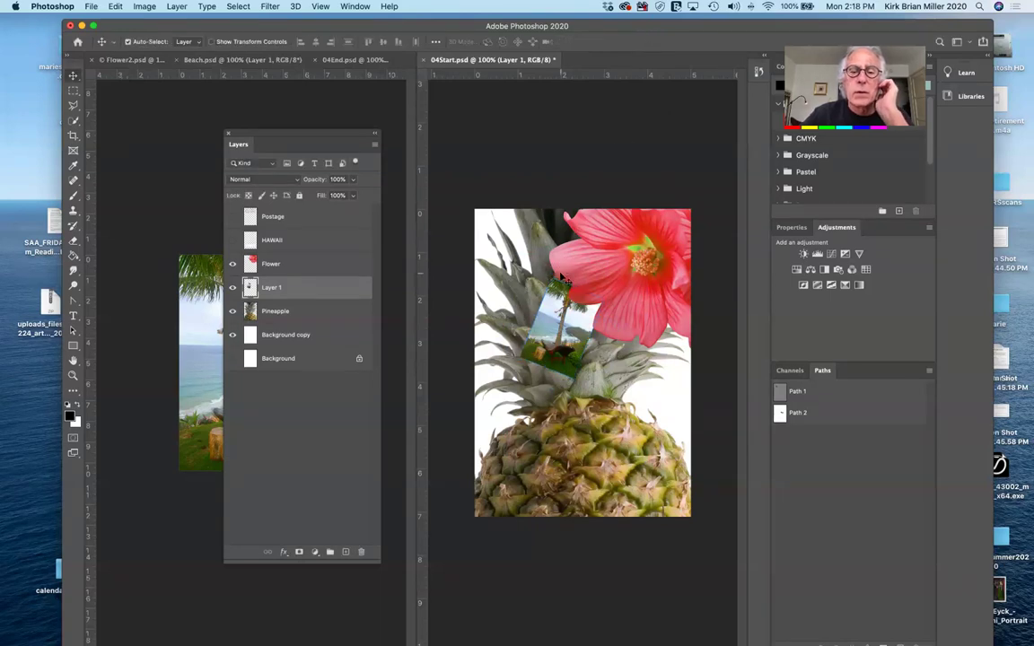
mouse_move(568, 338)
mouse_down()
mouse_move(552, 280)
mouse_move(555, 342)
mouse_up()
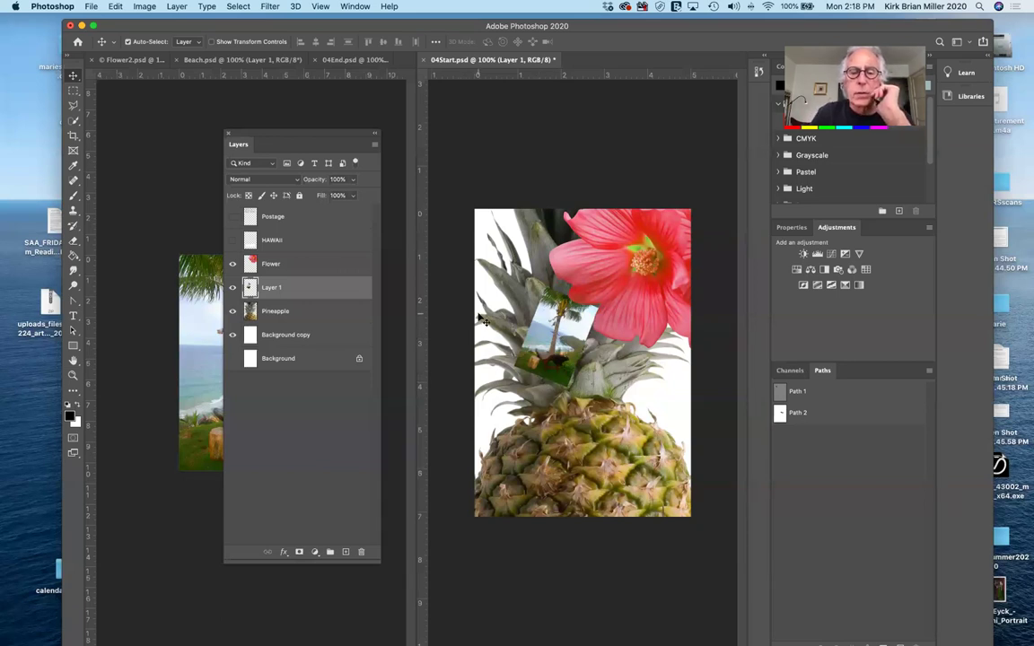
Add a Stroke effect to the beach photo layer and set the stroke colour to white.
scroll(480, 318, up, 5)
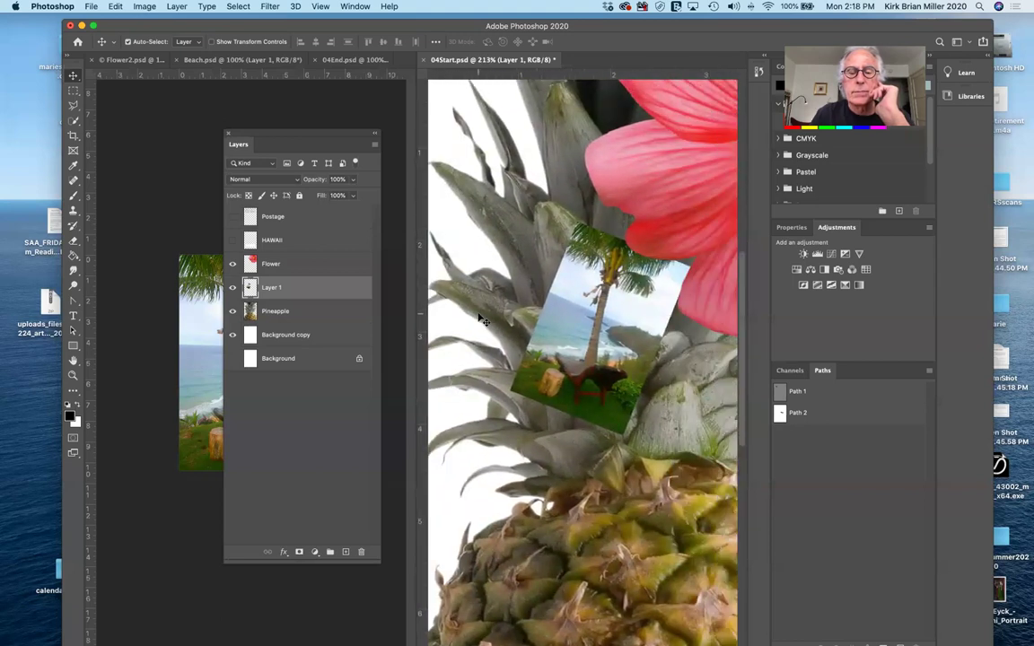
scroll(480, 319, right, 1)
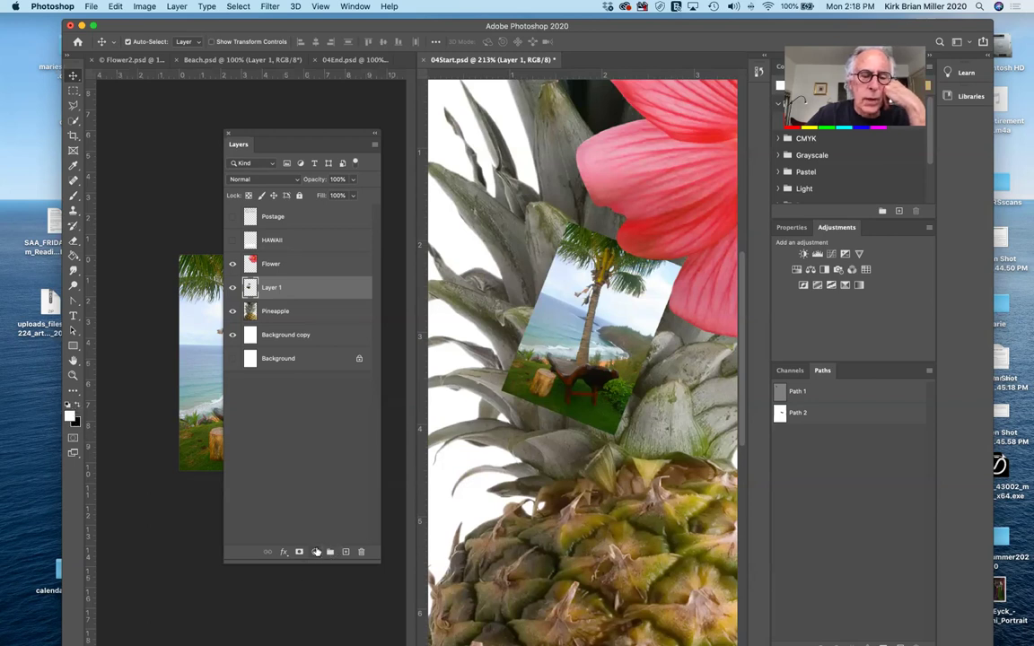
click(284, 552)
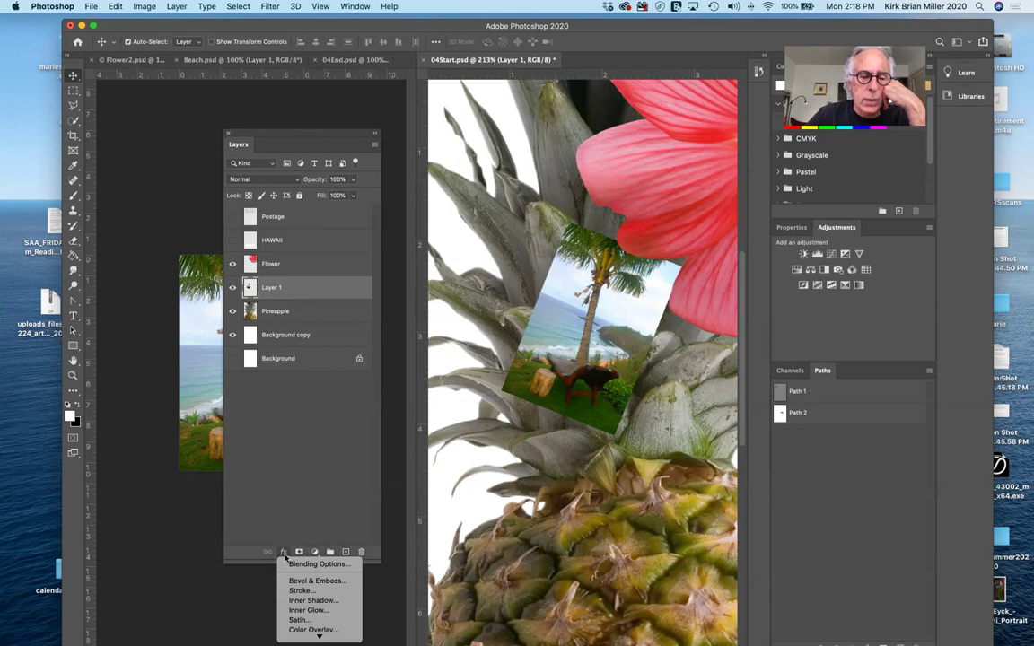
click(294, 589)
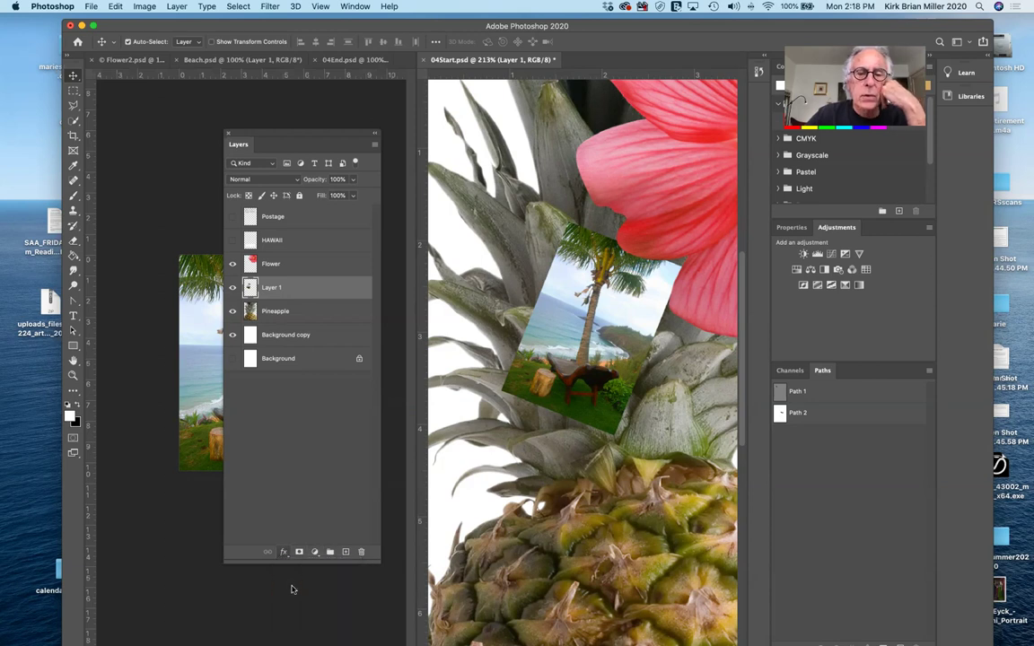
drag(752, 210, 290, 432)
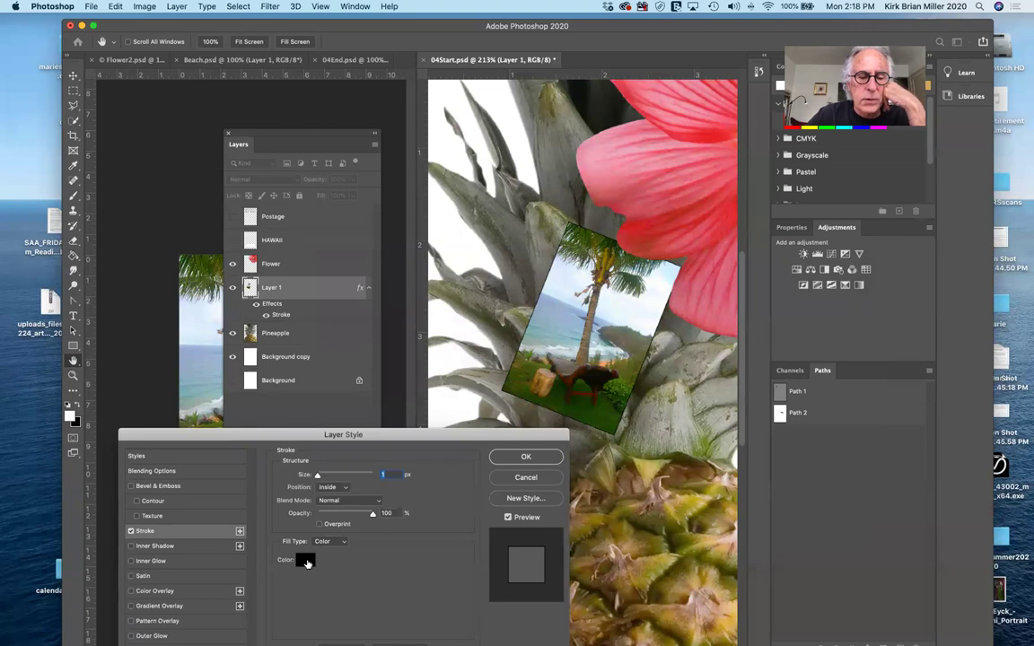
click(306, 560)
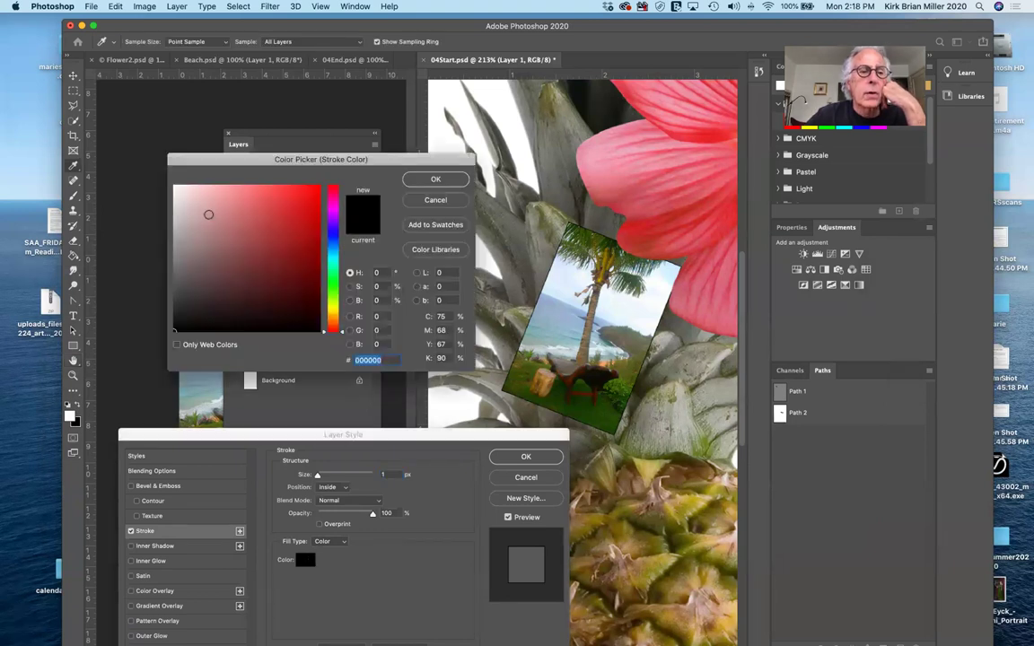
click(176, 188)
click(424, 178)
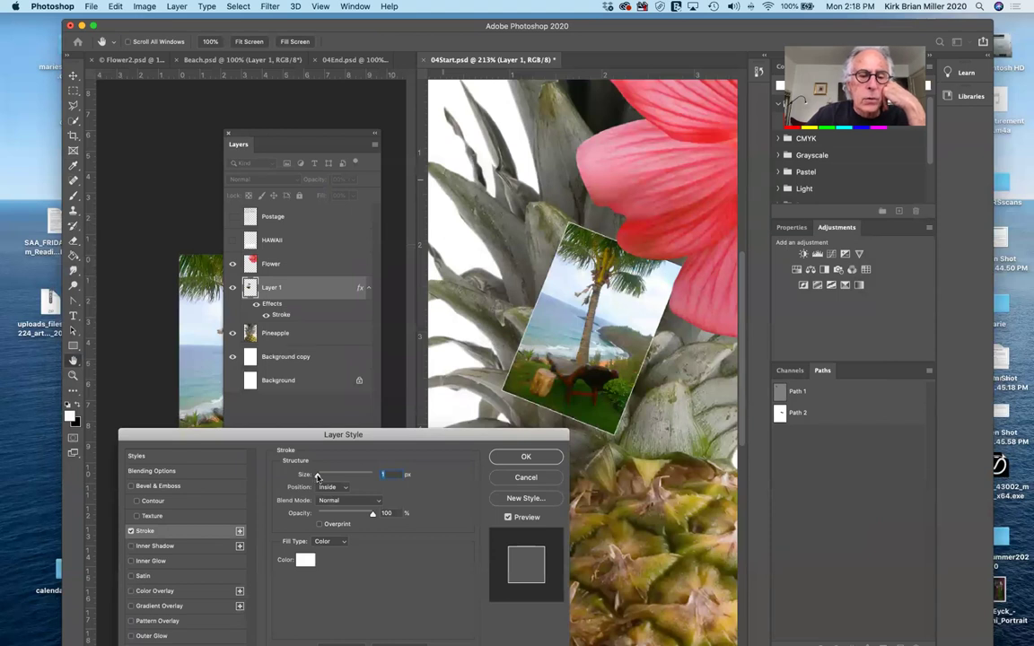
Set the beach photo's stroke to 3 px with the Inside position and 100% opacity, and apply the layer style.
drag(318, 477, 319, 478)
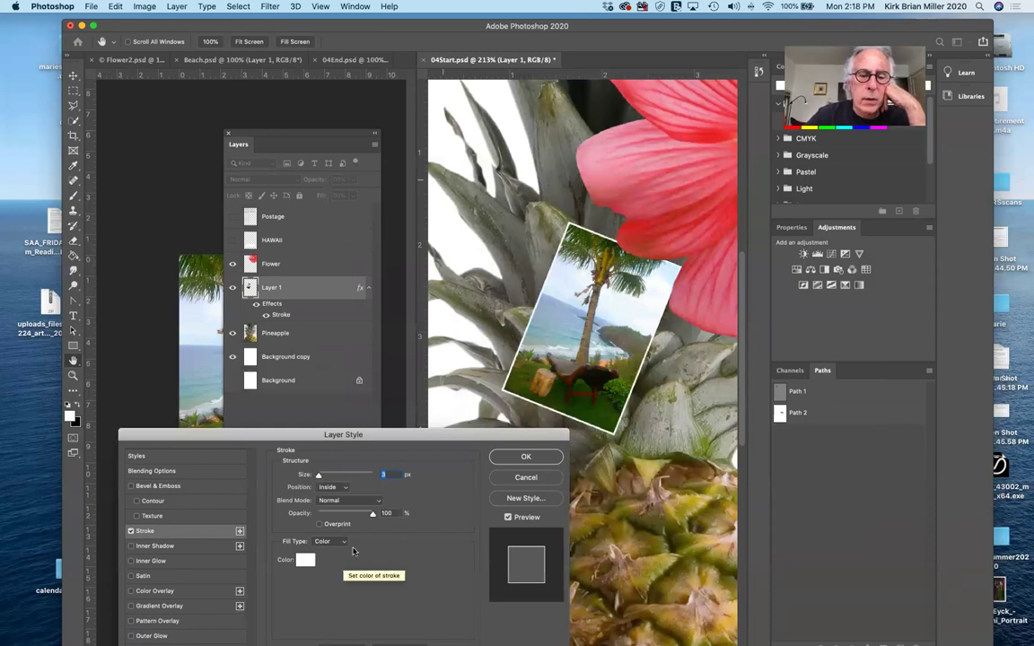
click(346, 485)
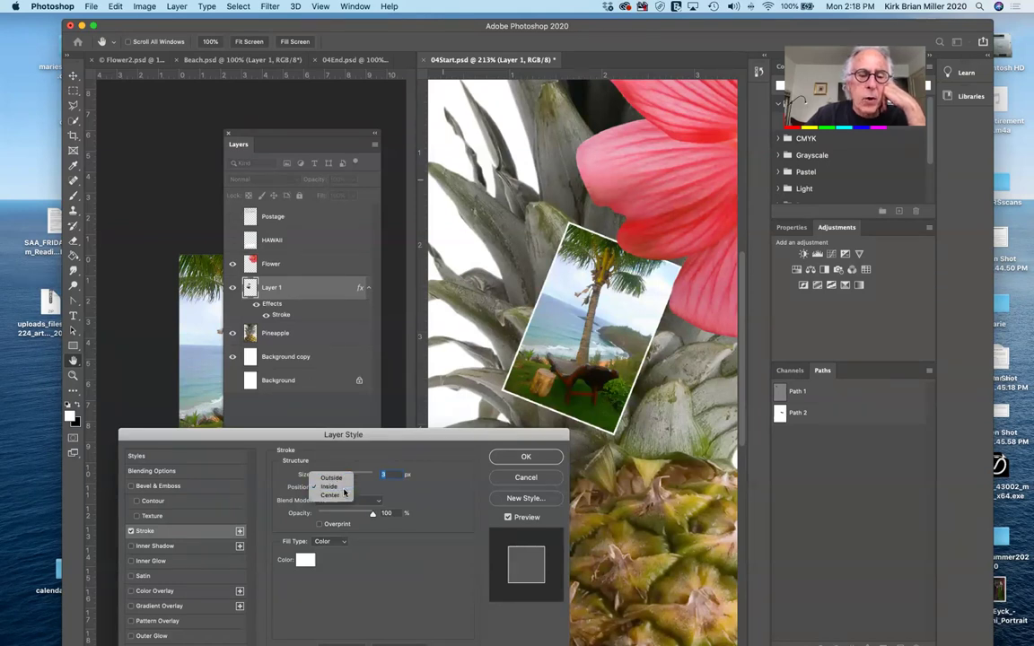
click(342, 488)
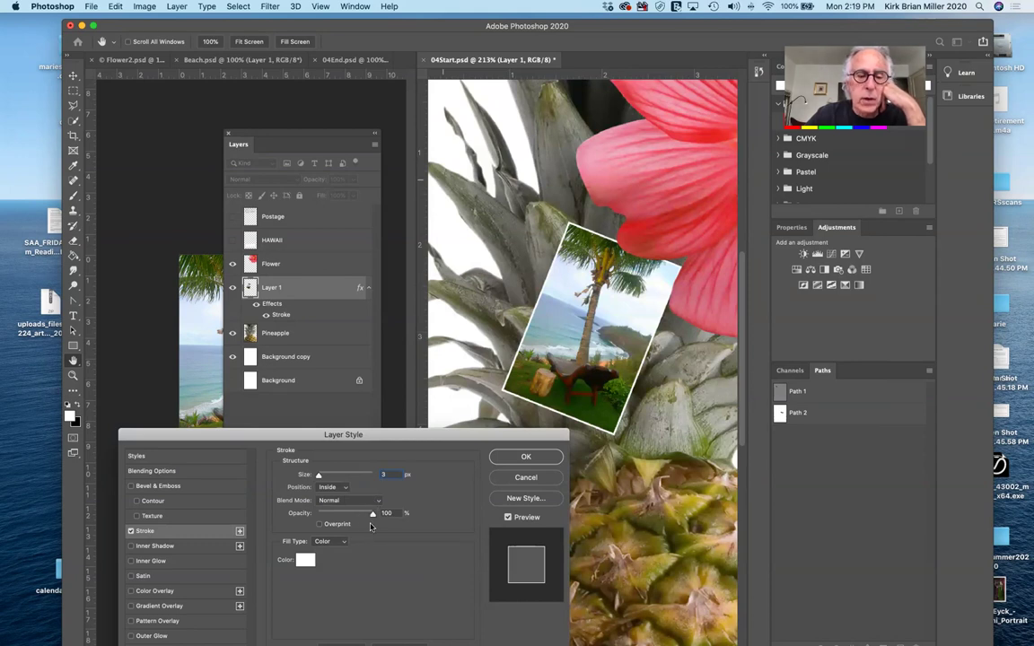
drag(368, 513, 497, 217)
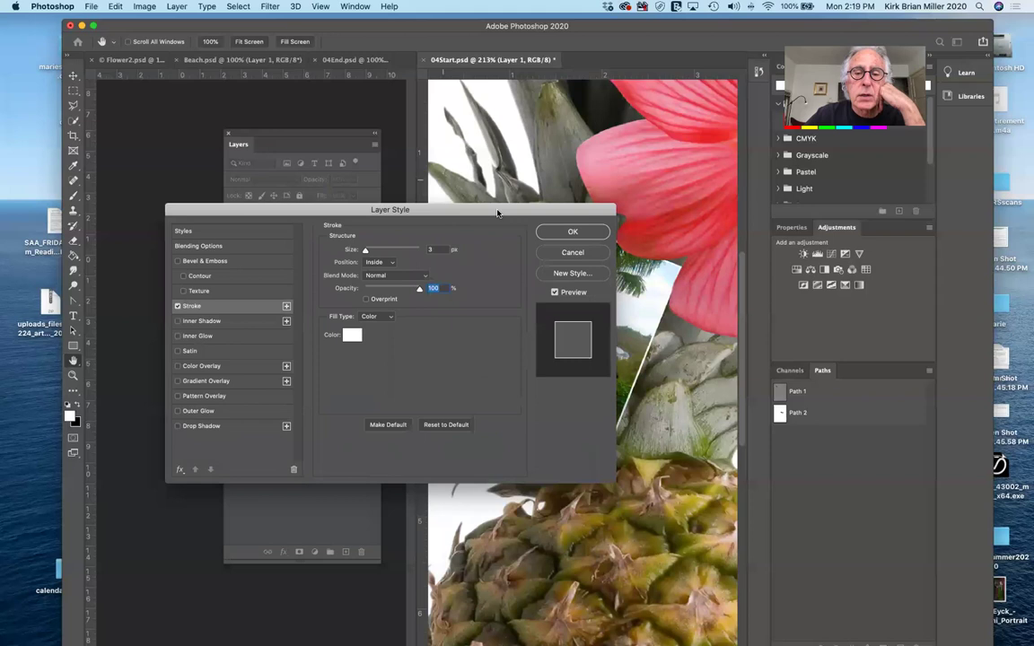
click(550, 233)
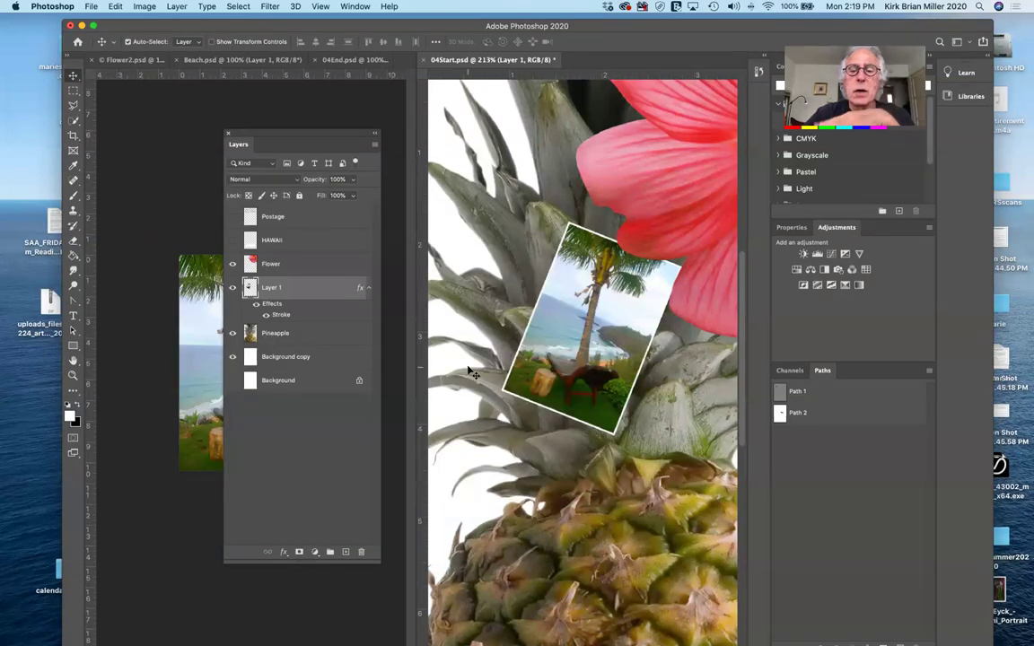
Reopen the beach photo's Stroke effect settings to review them, close them without changes, and examine the composition.
double_click(284, 315)
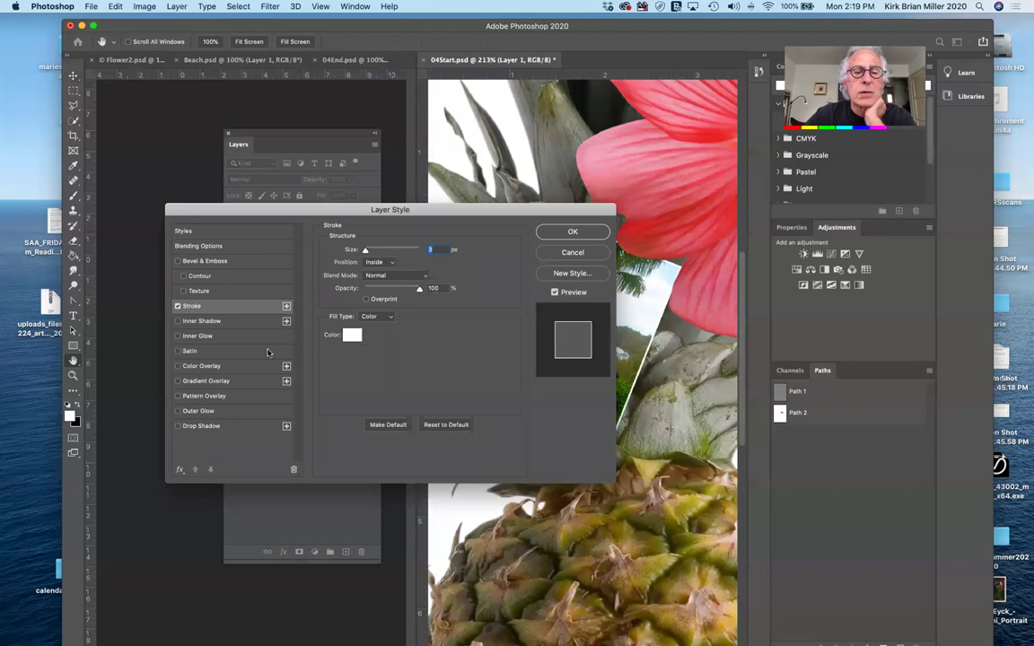
click(571, 252)
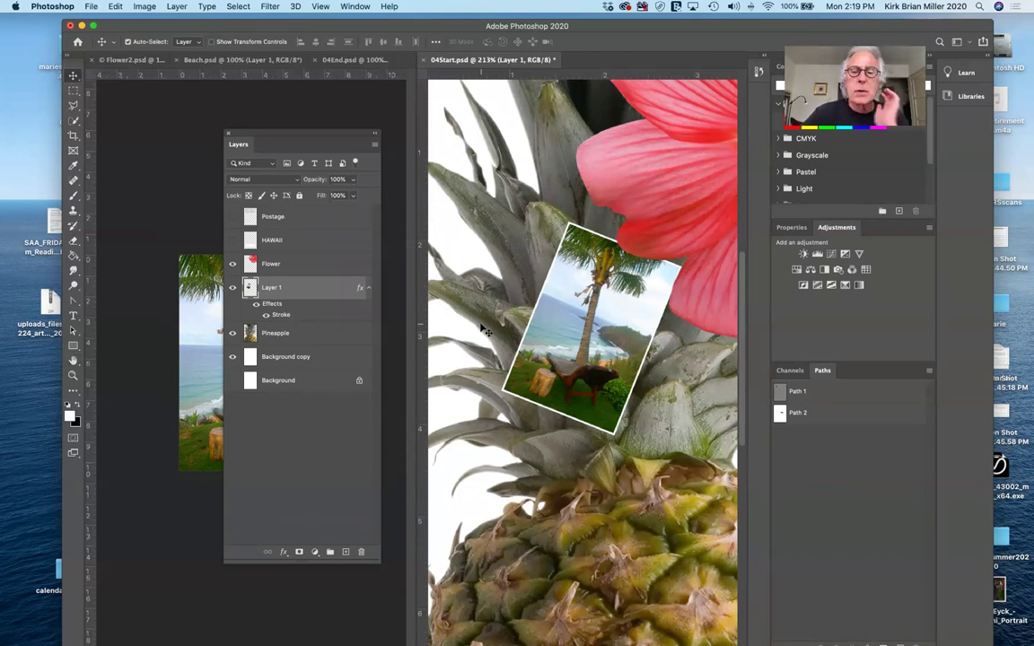
scroll(483, 330, down, 3)
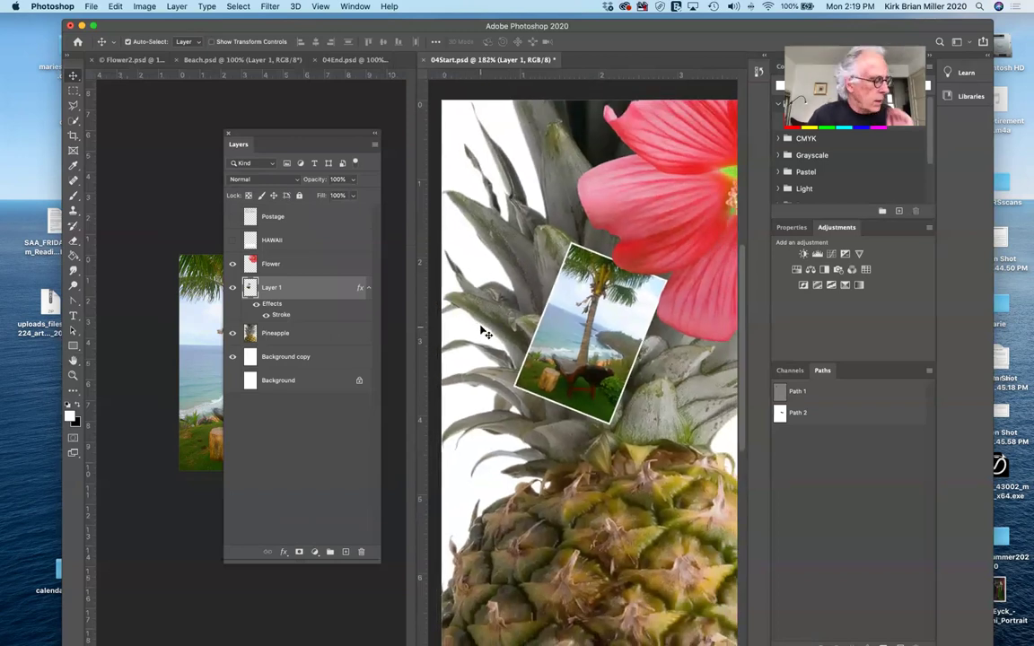
scroll(483, 330, down, 2)
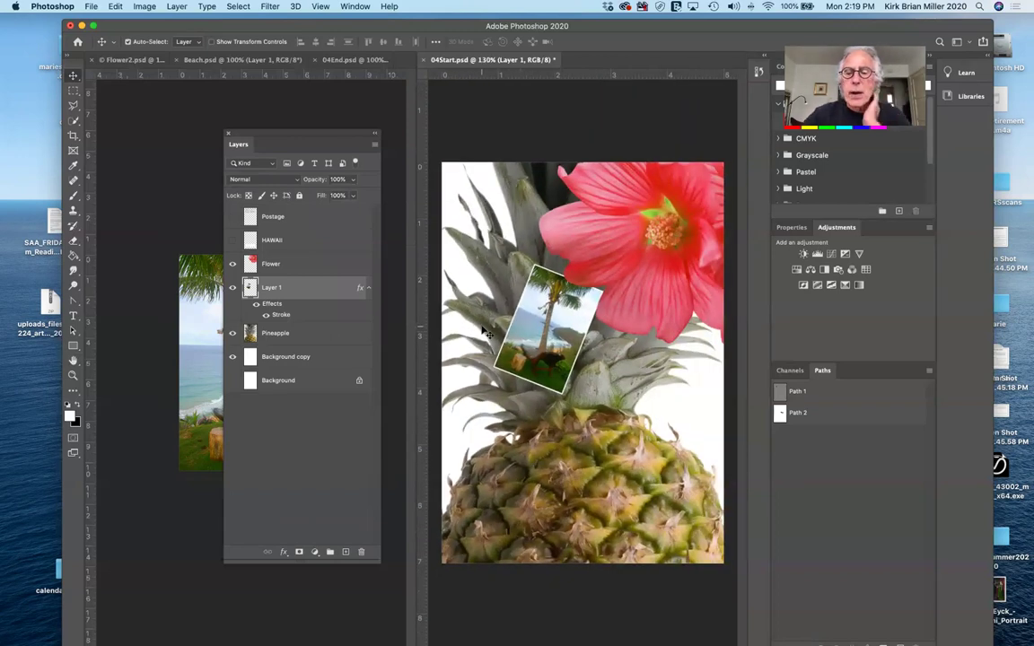
Select the Background layer in 04Start.psd and bring the finished 04End.psd into view beside it for comparison.
click(272, 395)
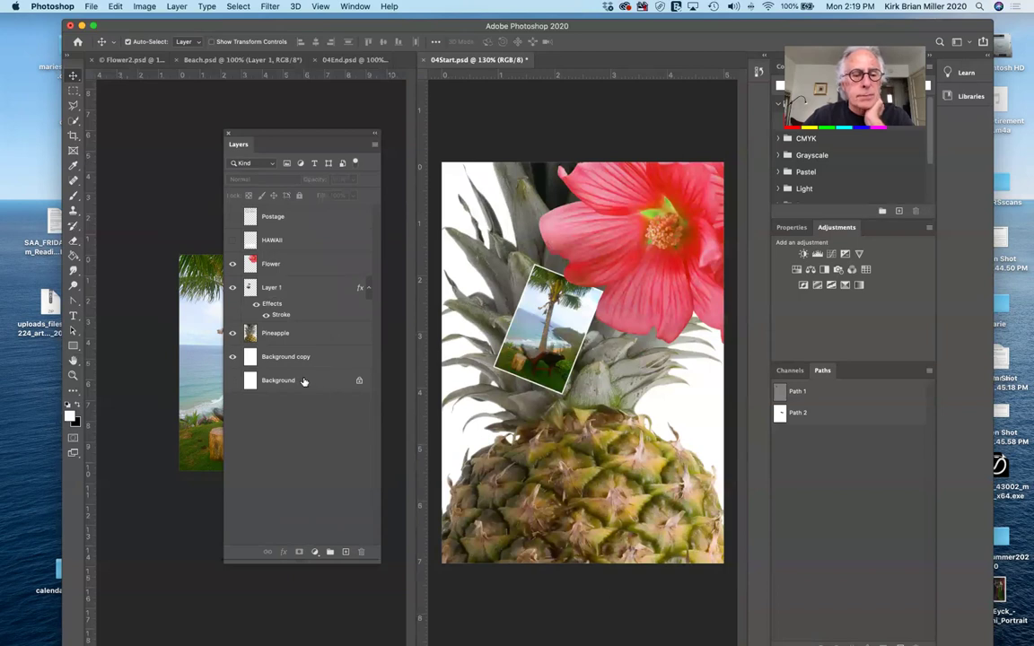
click(304, 381)
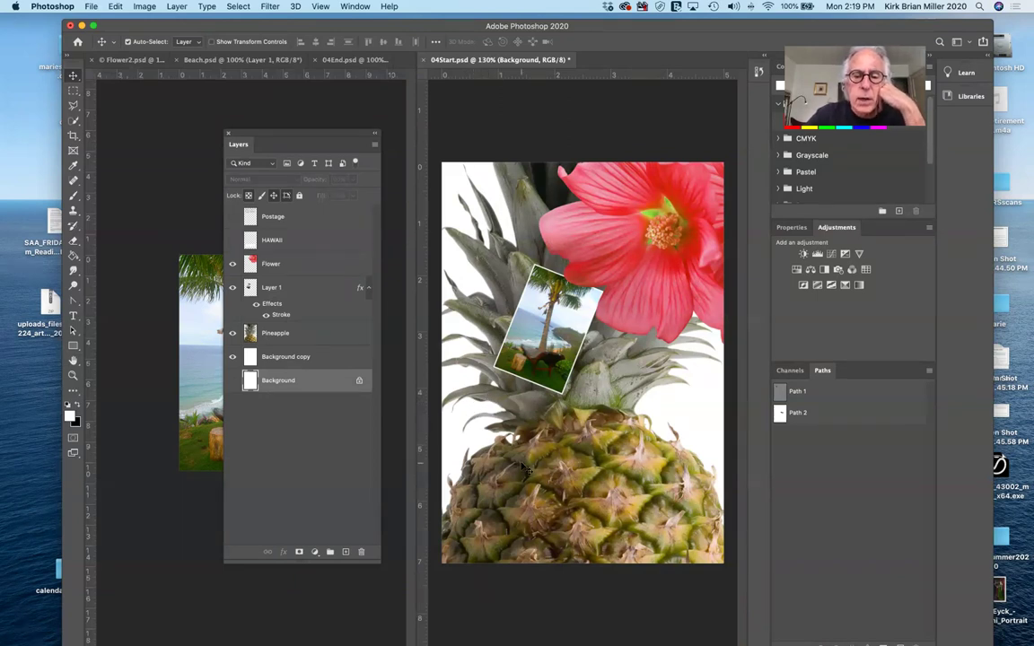
drag(351, 138, 558, 233)
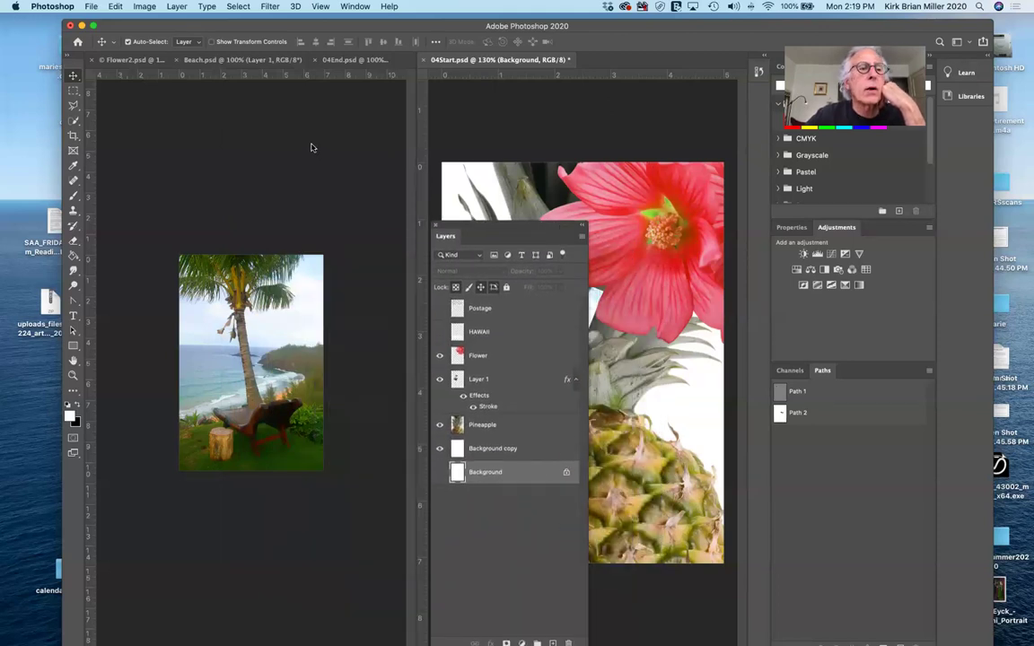
click(330, 60)
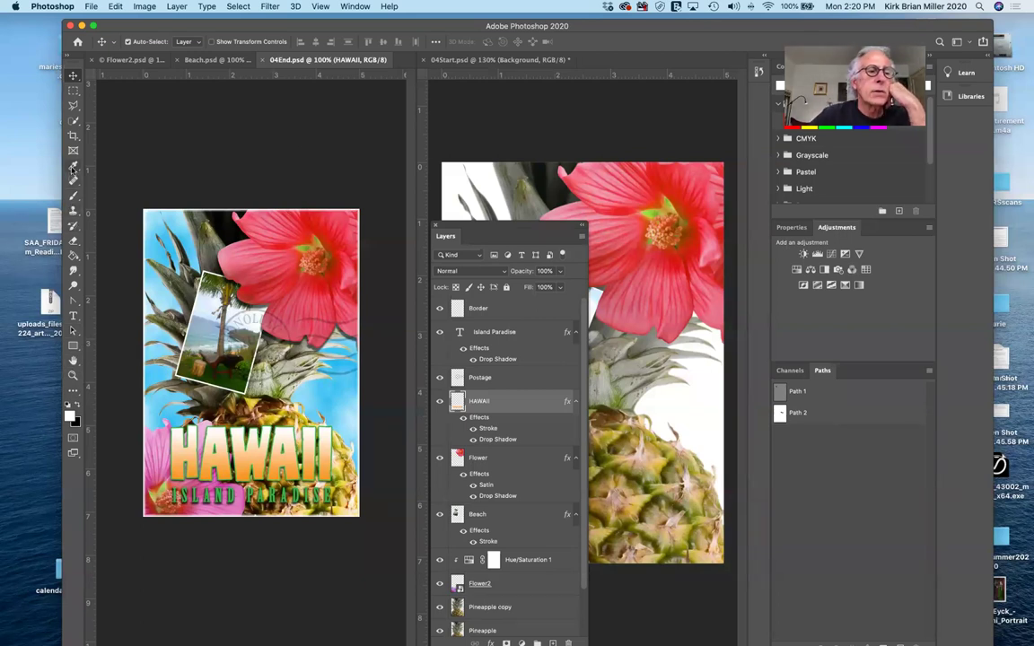
Sample the sky blue beside the pineapple in the 04End.psd postcard as the foreground colour.
click(73, 166)
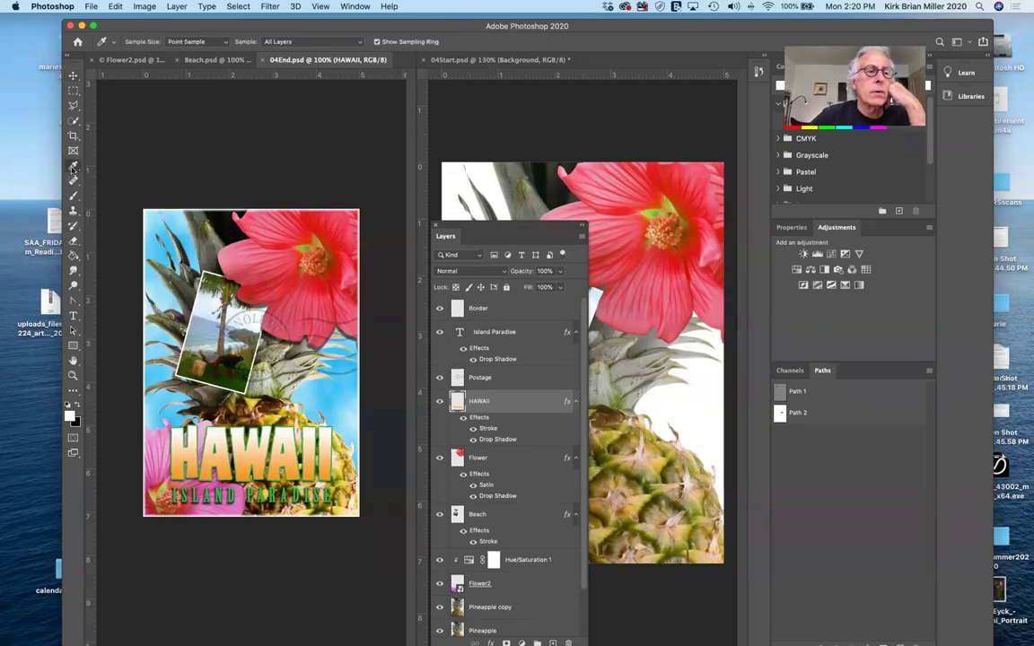
click(349, 363)
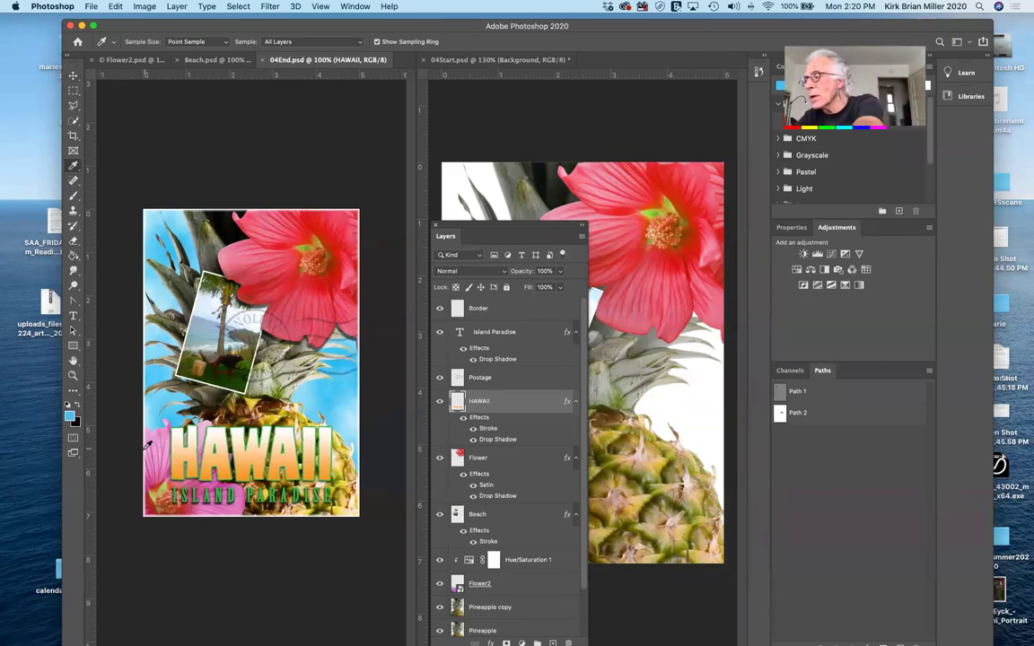
mouse_move(3, 616)
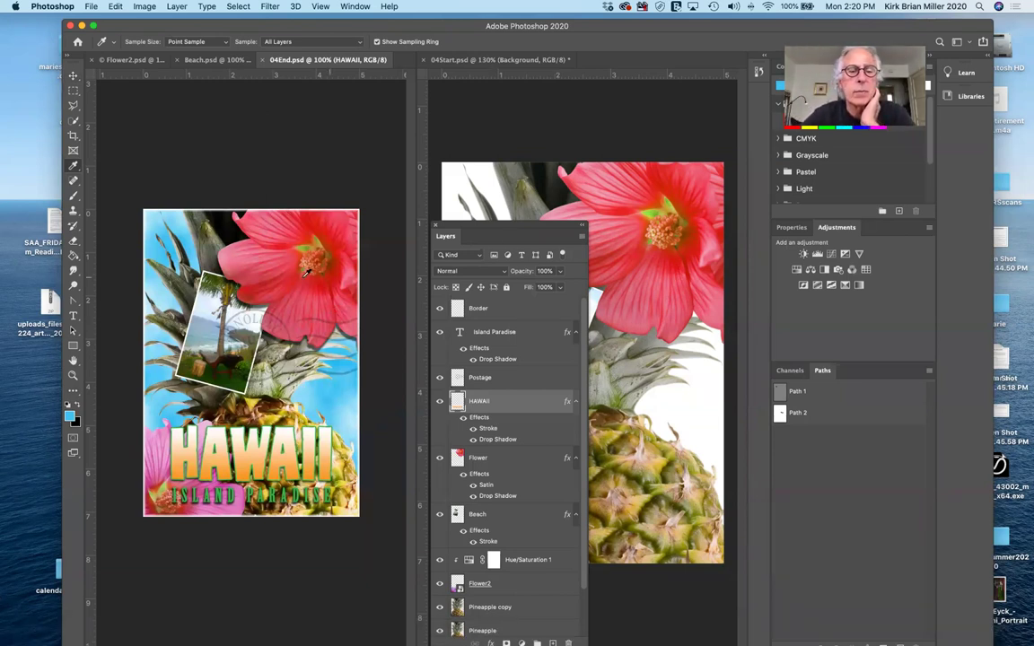
Move the Layers panel clear of the 04Start.psd artwork and select that document's Background copy layer.
drag(504, 226, 282, 132)
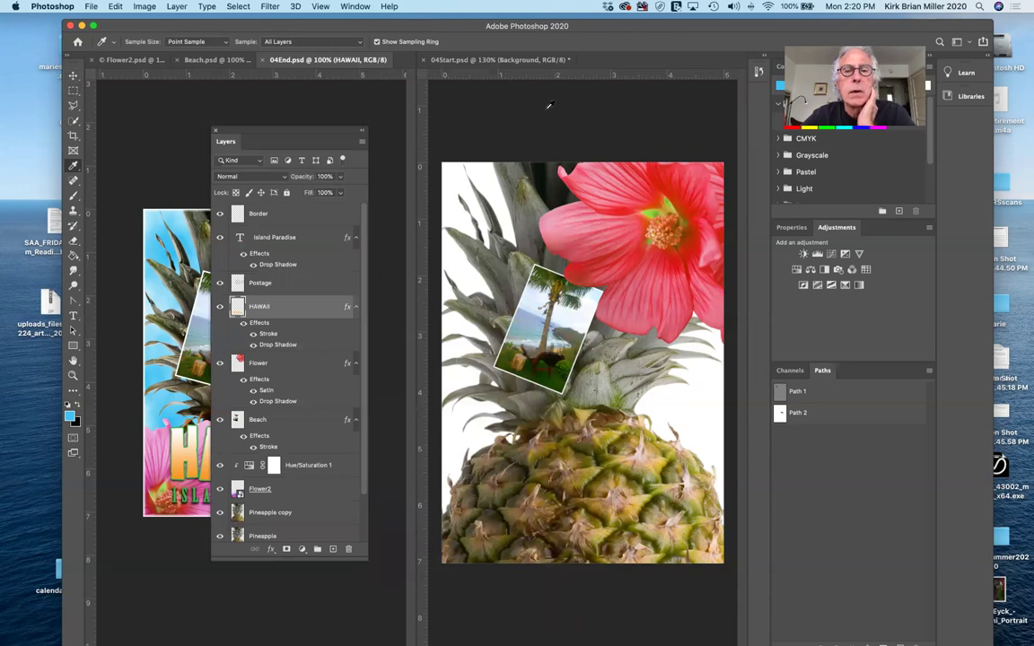
click(73, 75)
click(449, 123)
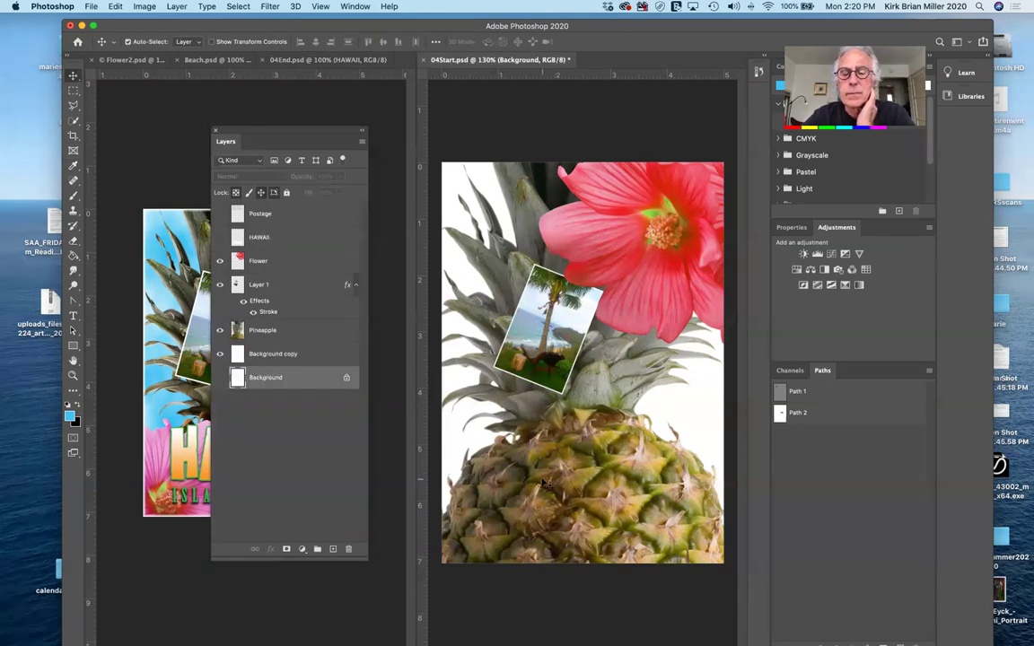
click(698, 423)
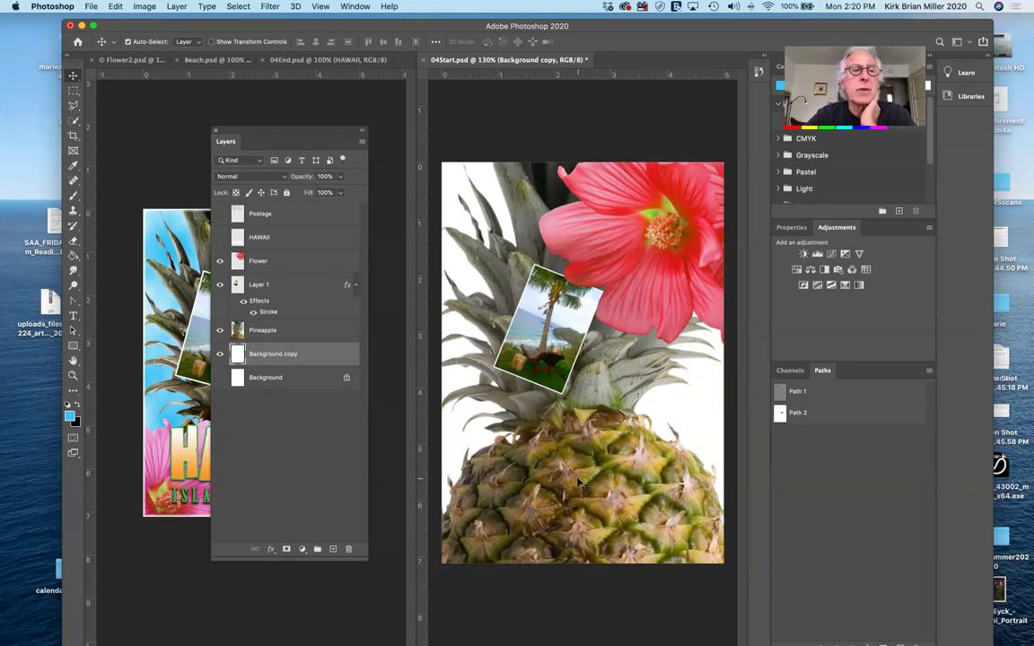
Try rendering Clouds on the Background copy layer with the sampled blue as foreground and black as background, and undo it.
click(270, 6)
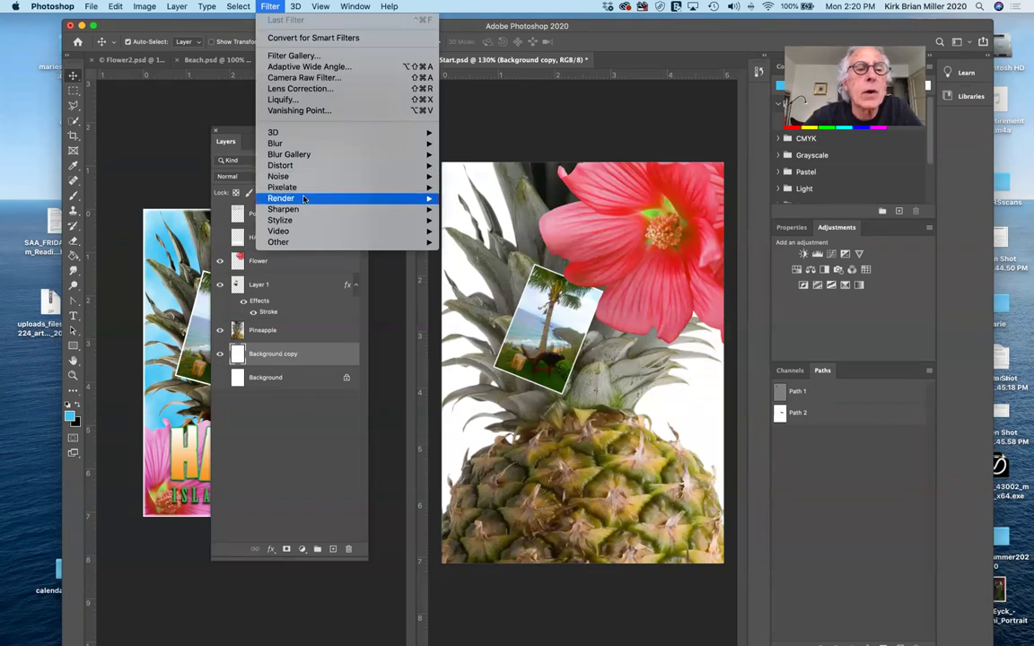
mouse_move(303, 200)
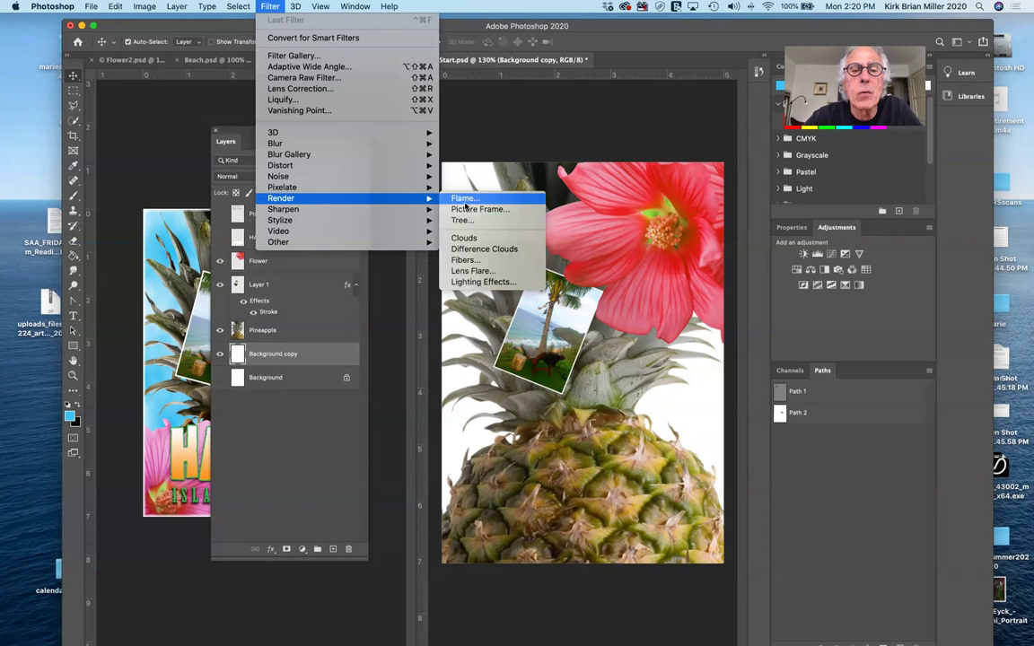
click(477, 238)
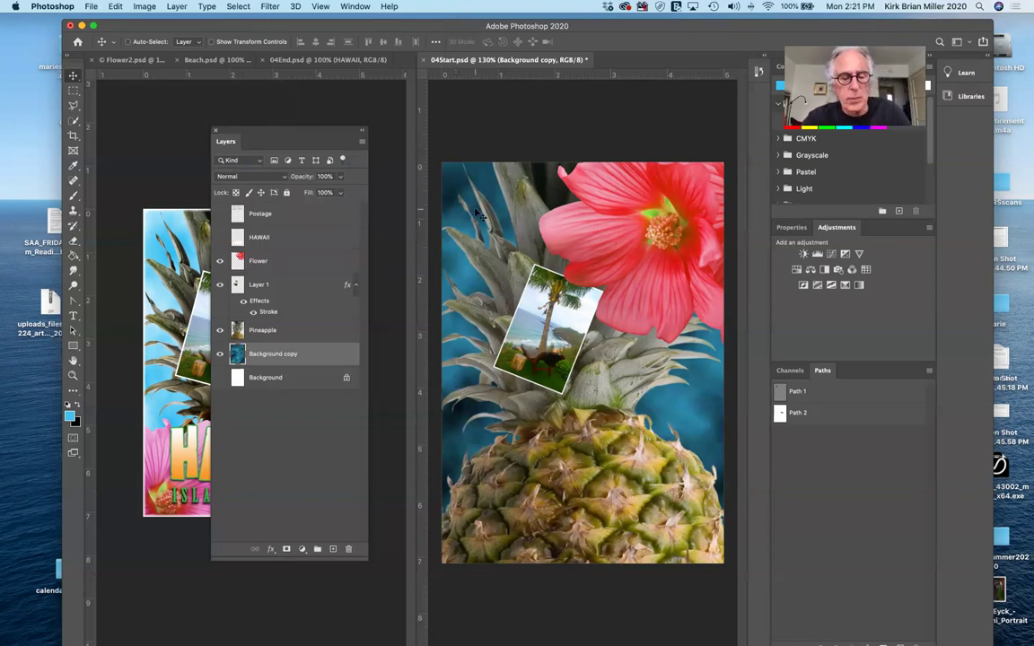
key(Delete)
Swap the foreground and background colours so that the sampled blue becomes the background colour.
click(77, 406)
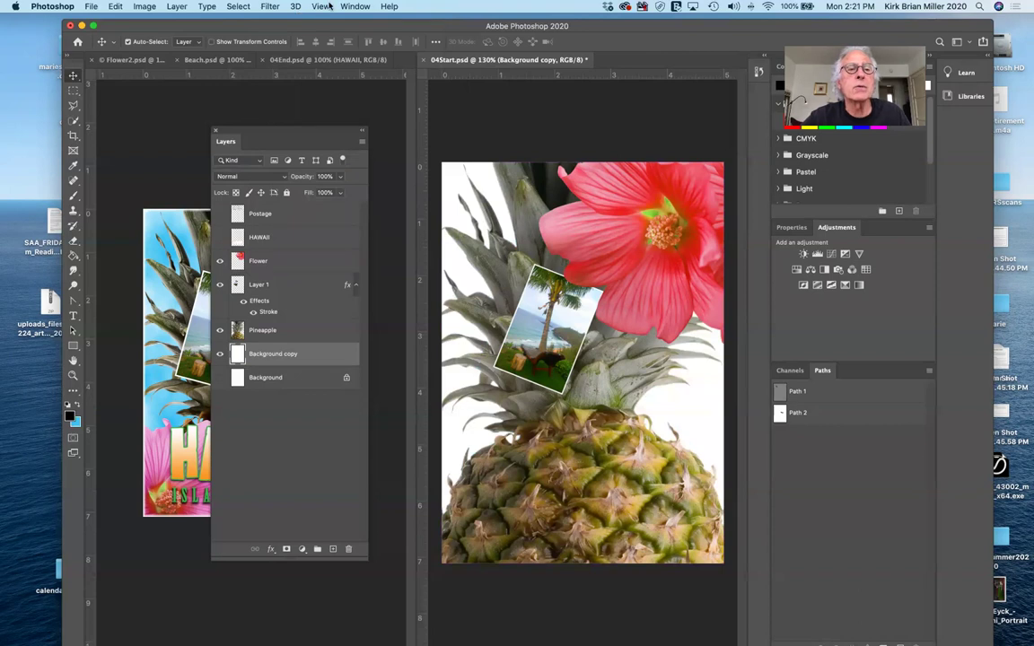
Try rendering Clouds on the Background copy layer with black as foreground and blue as background, and undo it.
click(269, 7)
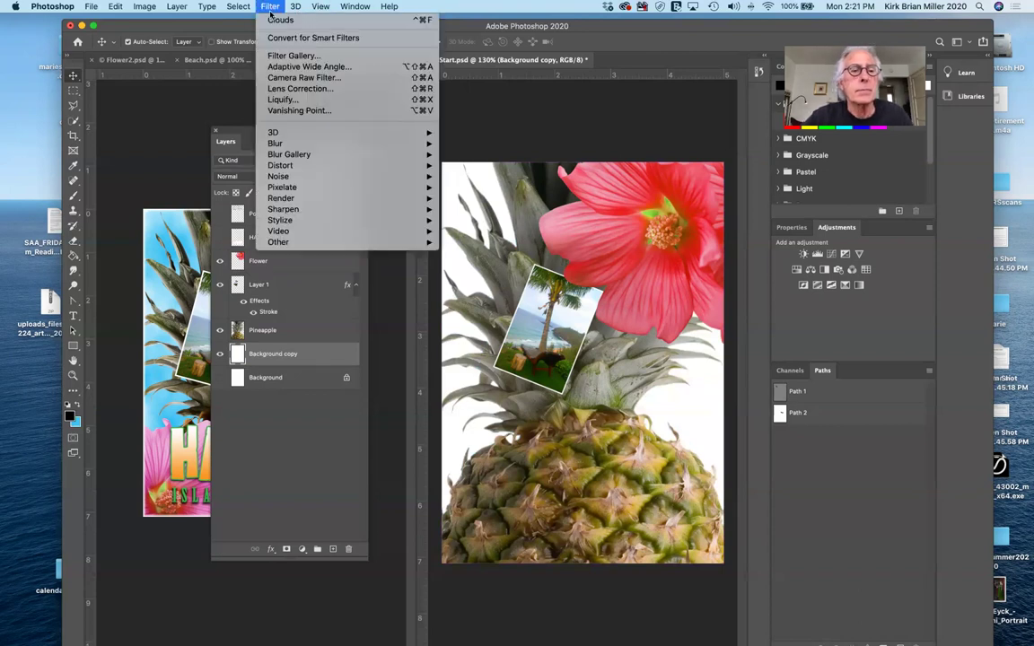
mouse_move(295, 178)
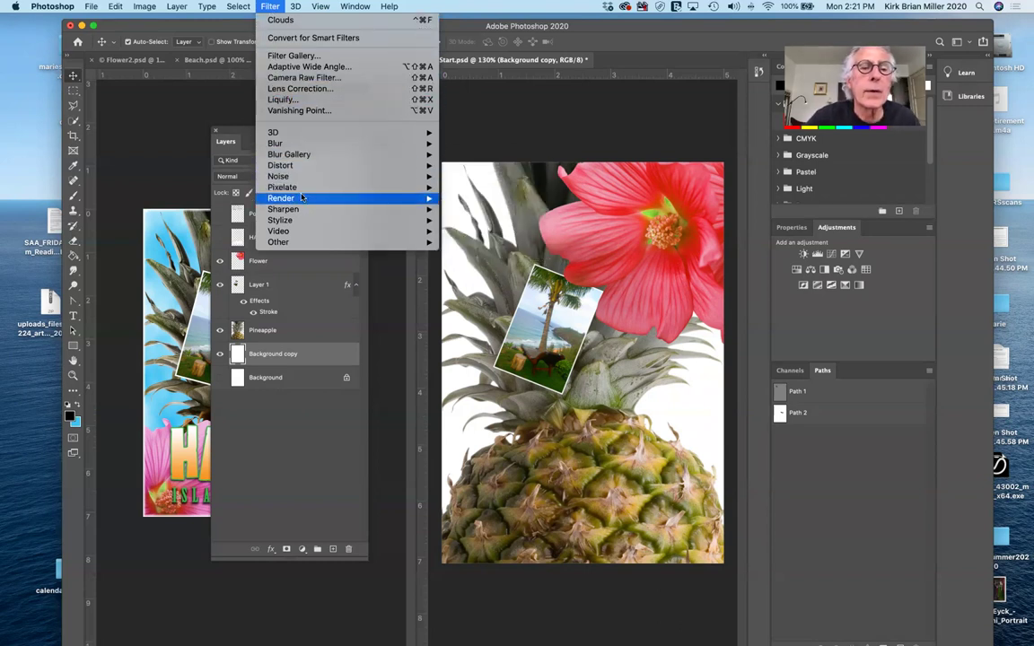
mouse_move(301, 197)
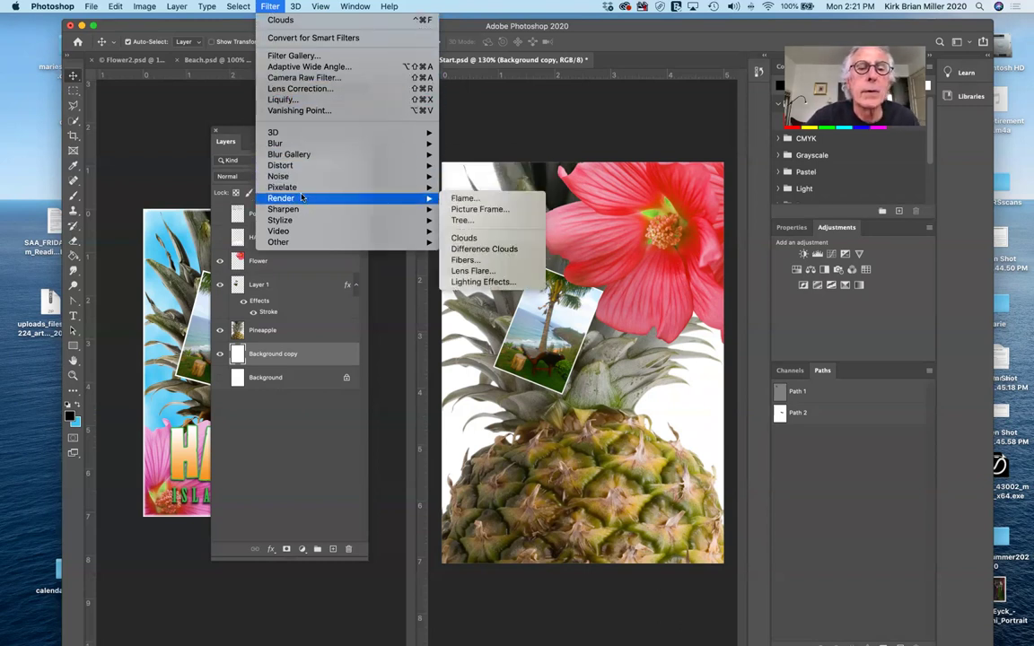
click(480, 238)
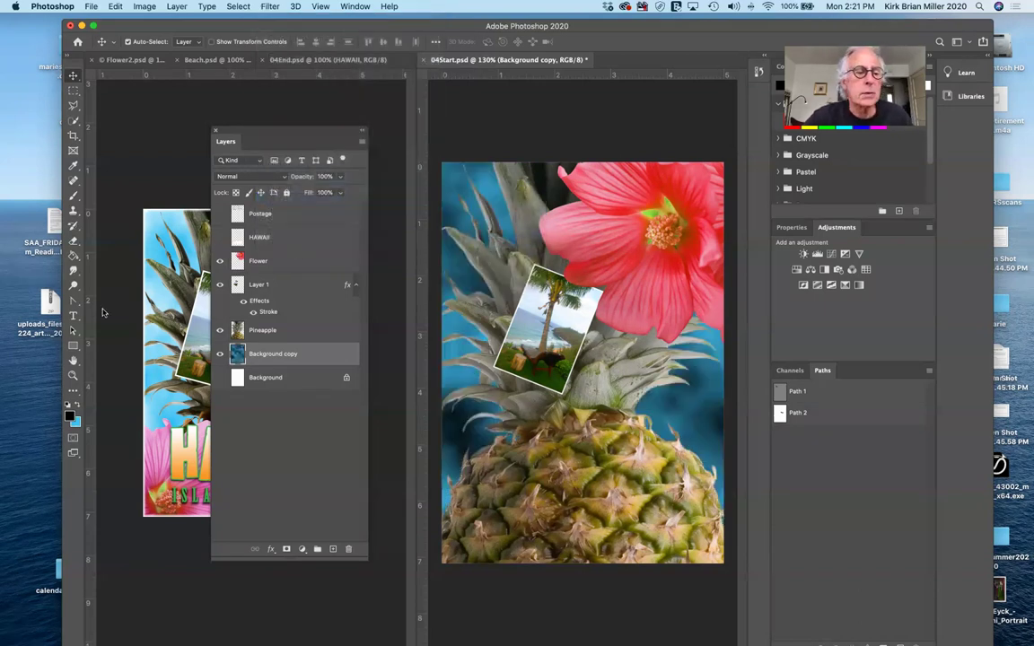
key(super+z)
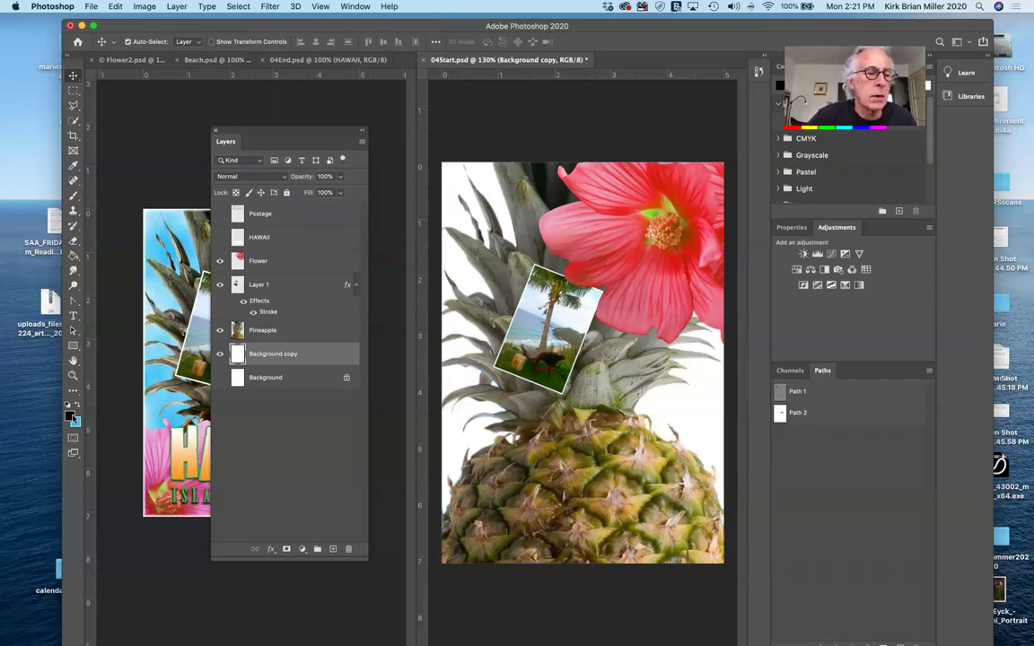
Set the foreground colour to white (ffffff) and render Clouds on the Background copy layer.
click(69, 414)
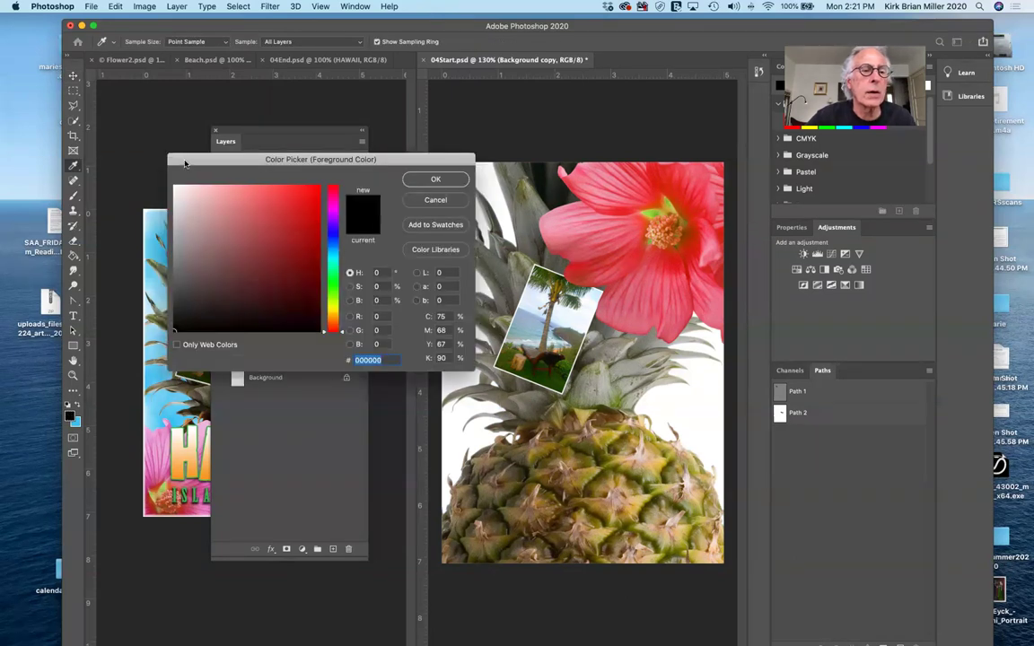
click(175, 186)
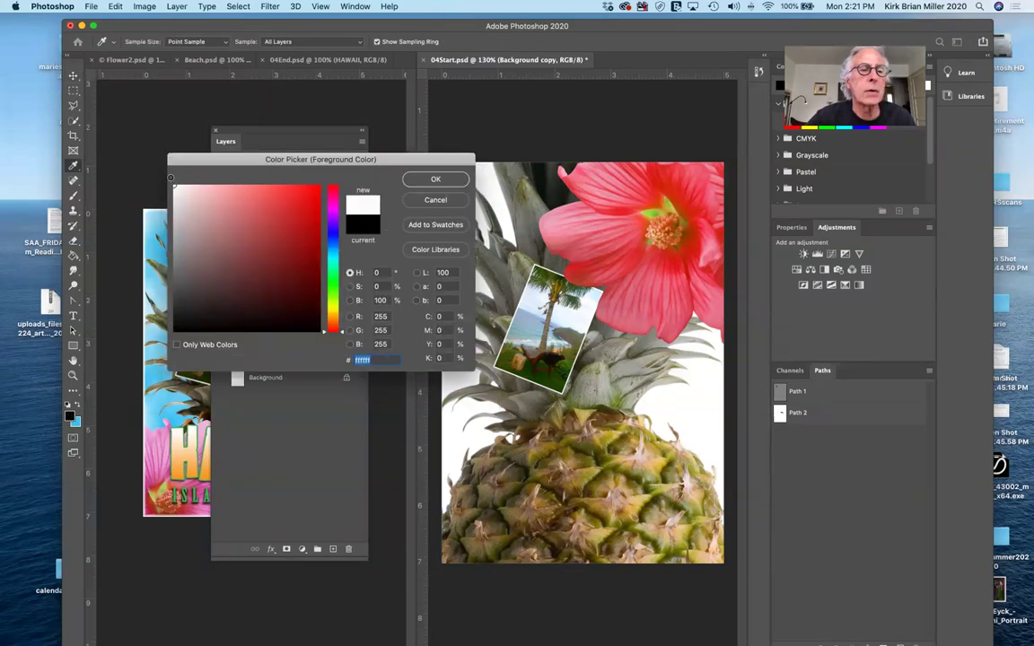
click(434, 180)
key(v)
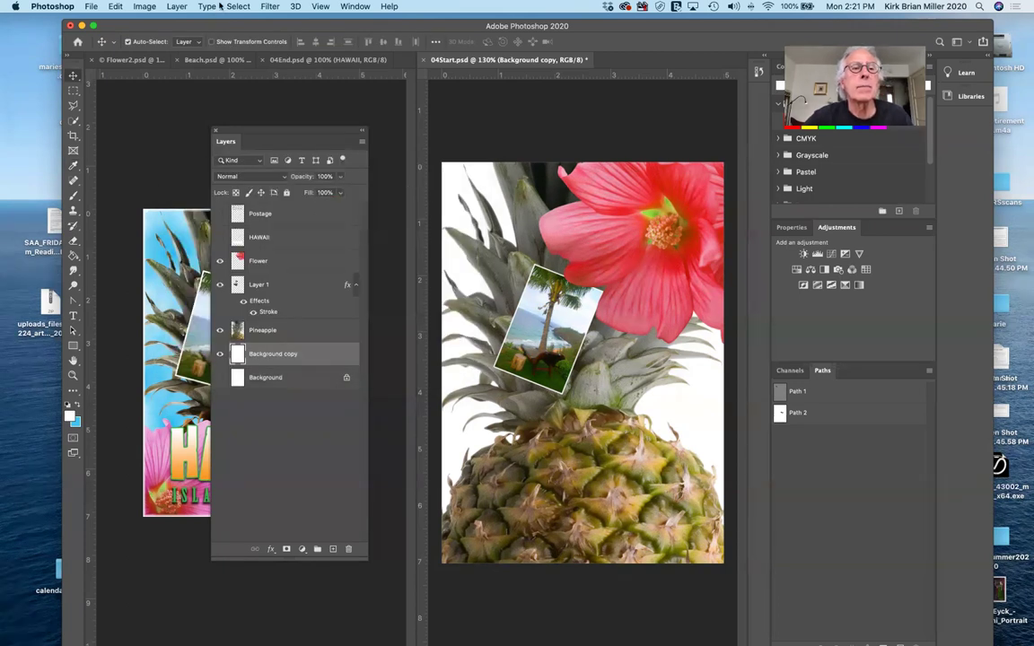
click(269, 7)
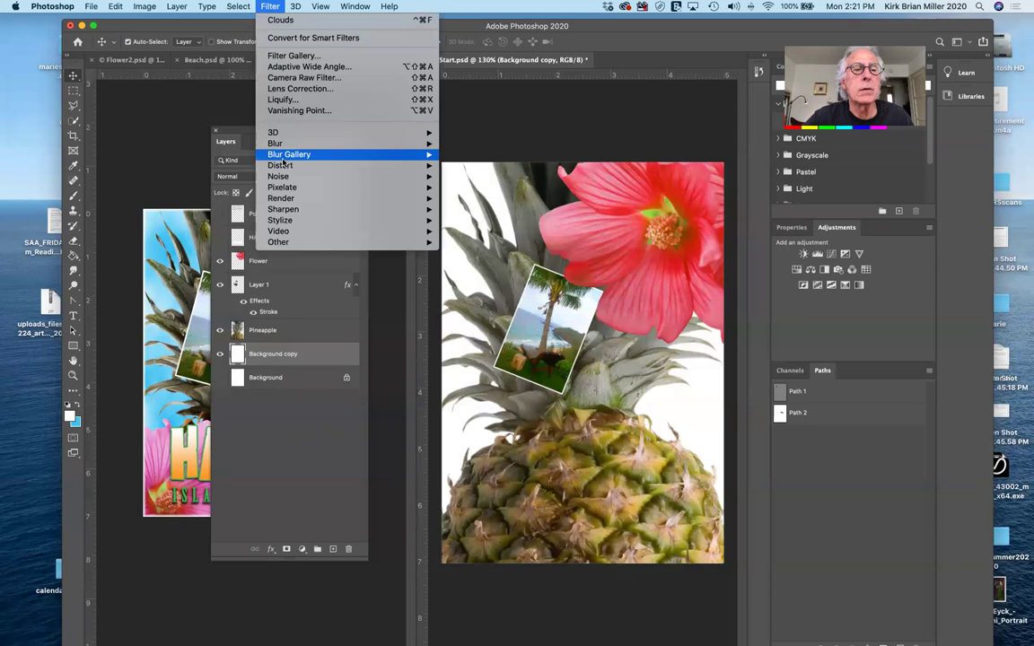
mouse_move(359, 196)
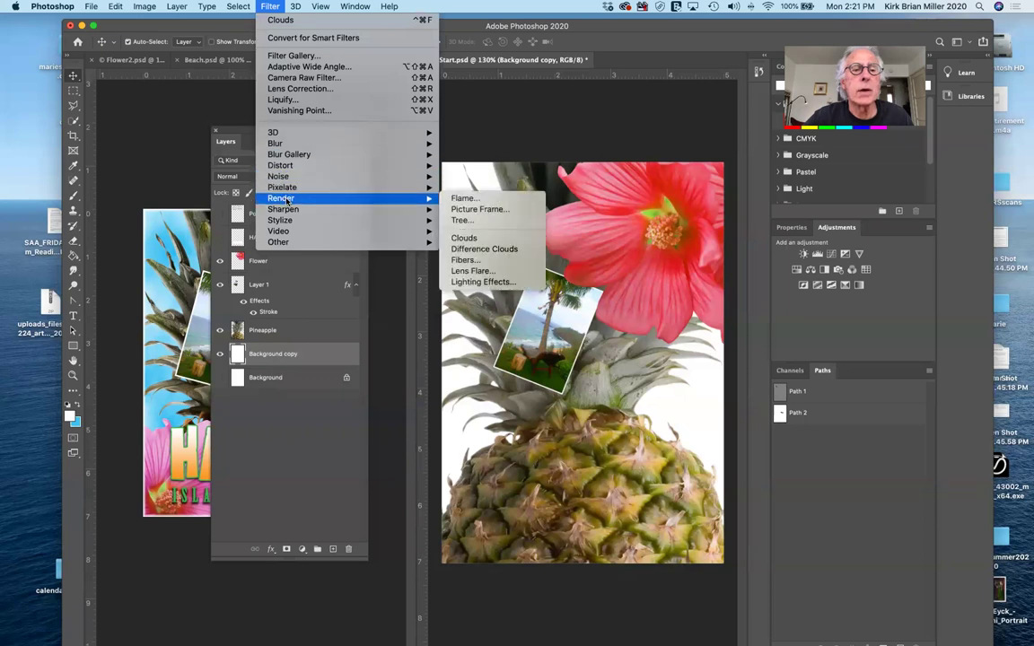
click(514, 238)
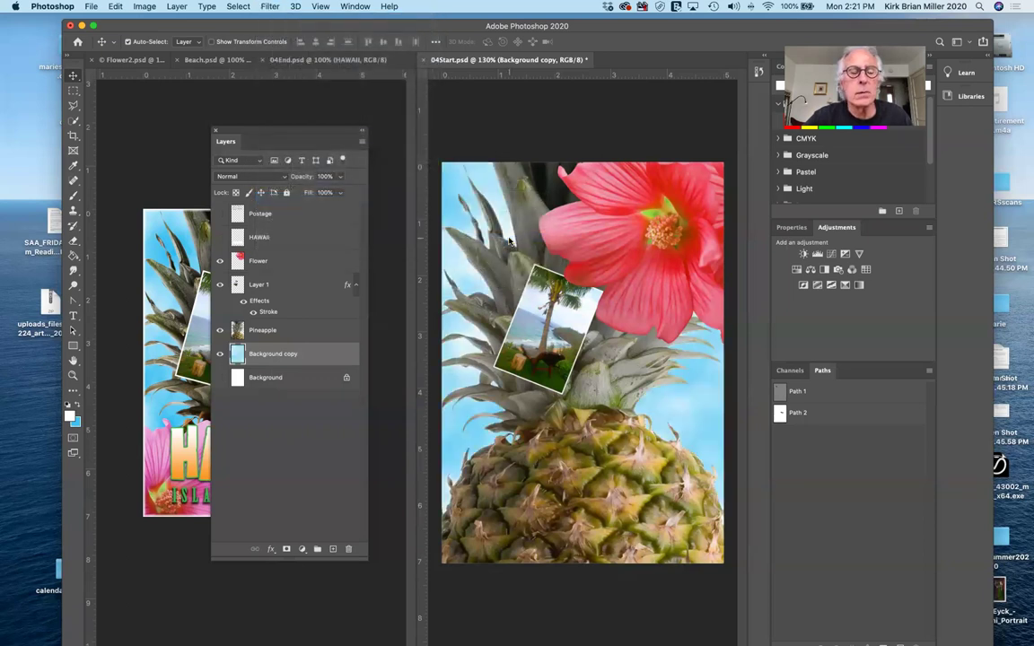
Move the Layers panel aside and reapply the Clouds filter to the Background copy layer for other cloud patterns.
drag(348, 131, 297, 119)
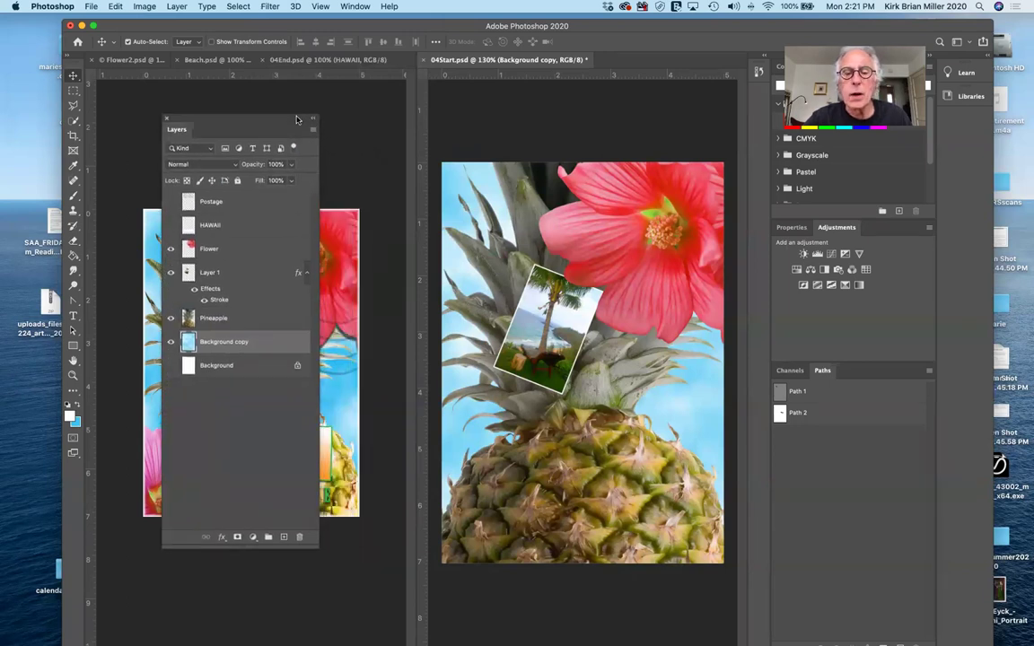
click(275, 7)
key(Escape)
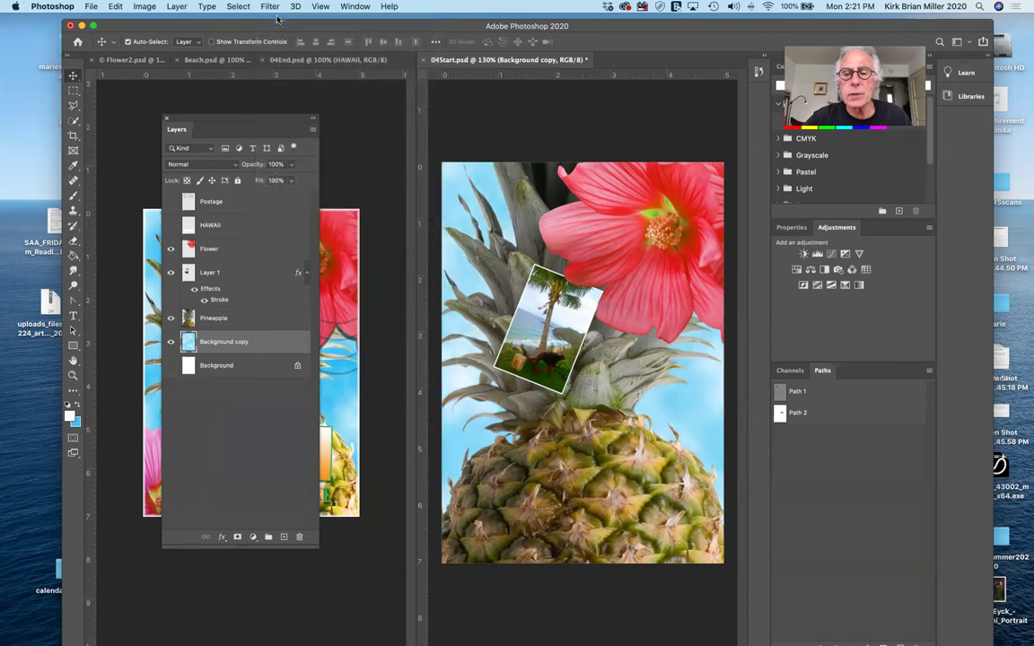
click(270, 7)
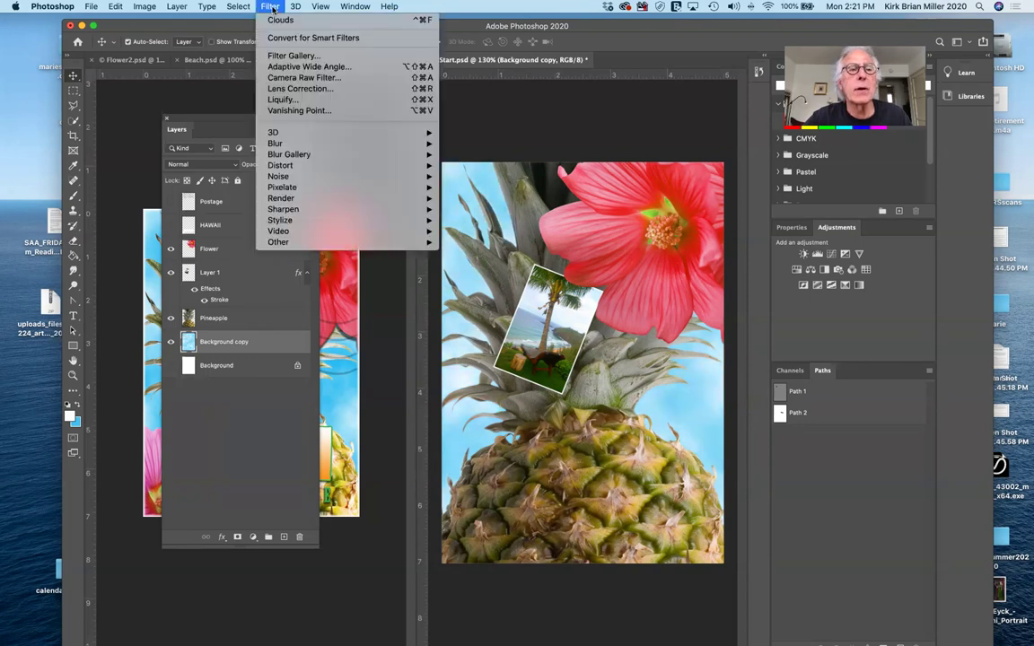
key(Escape)
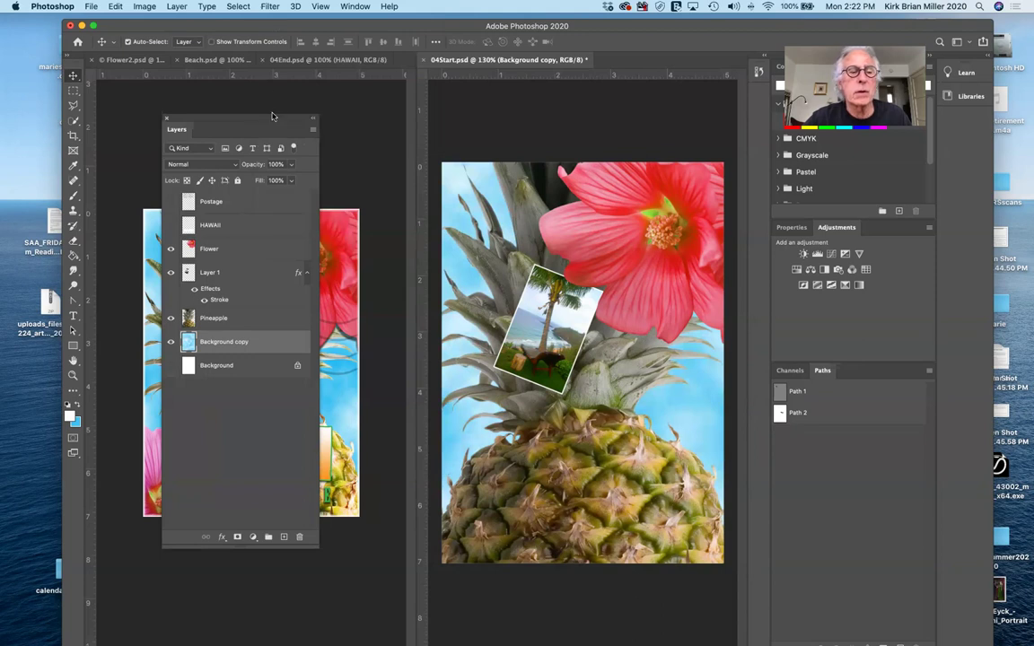
Set the background colour to a deeper blue, 1ab8f1, and render Clouds again on the Background copy layer.
click(76, 423)
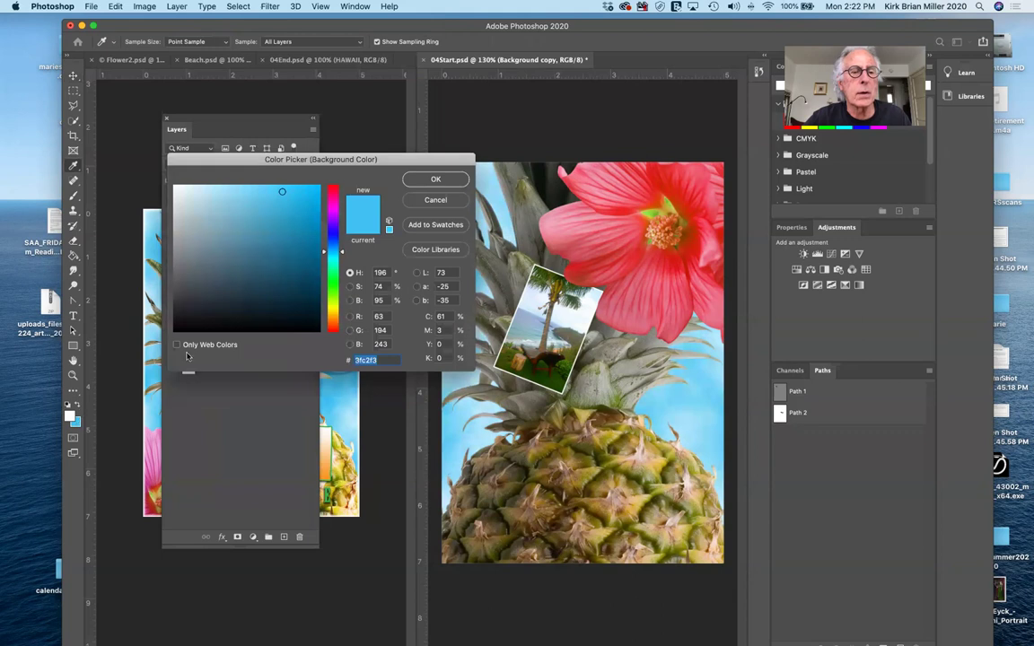
click(298, 191)
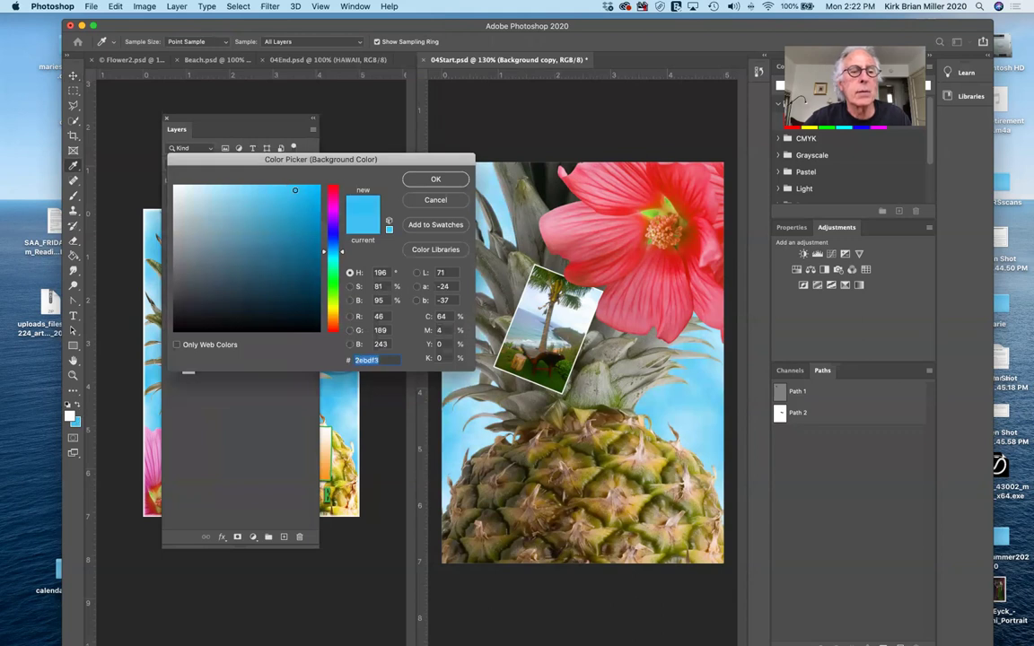
drag(298, 191, 304, 191)
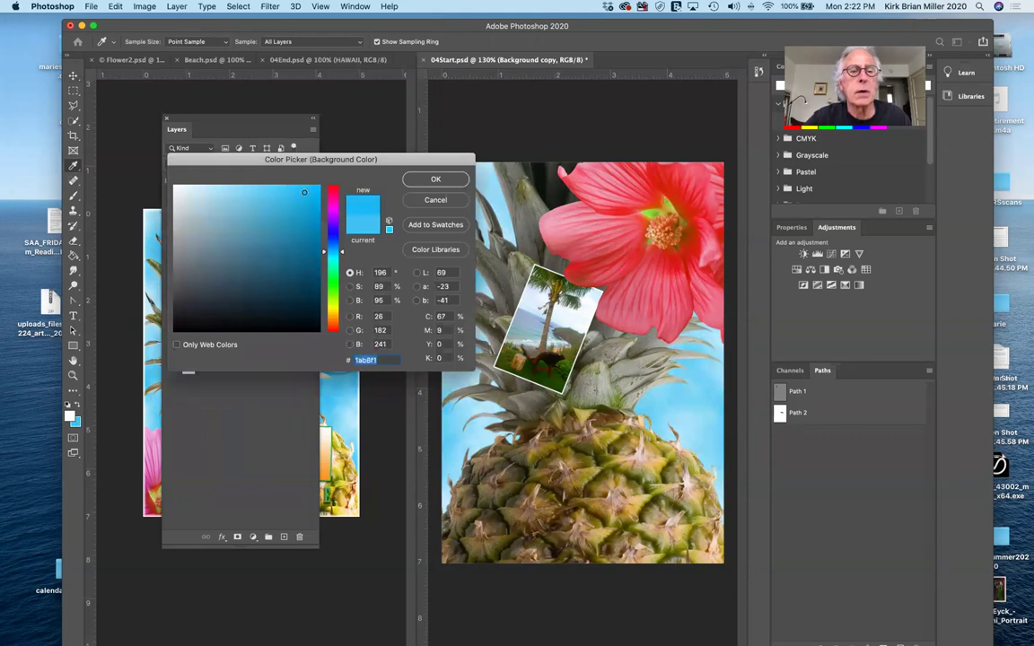
click(435, 178)
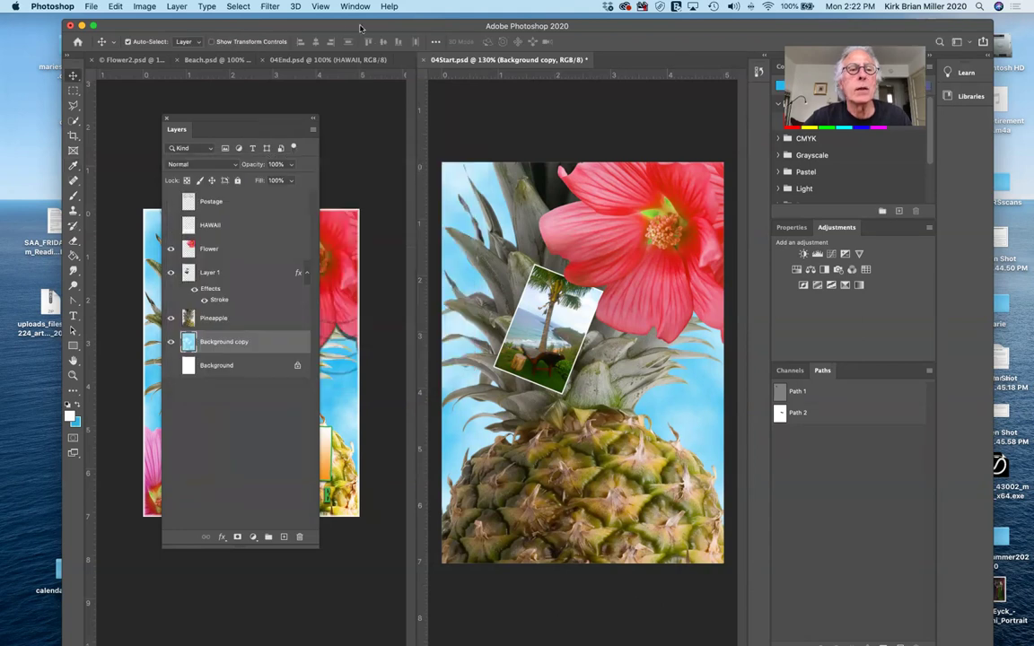
click(273, 7)
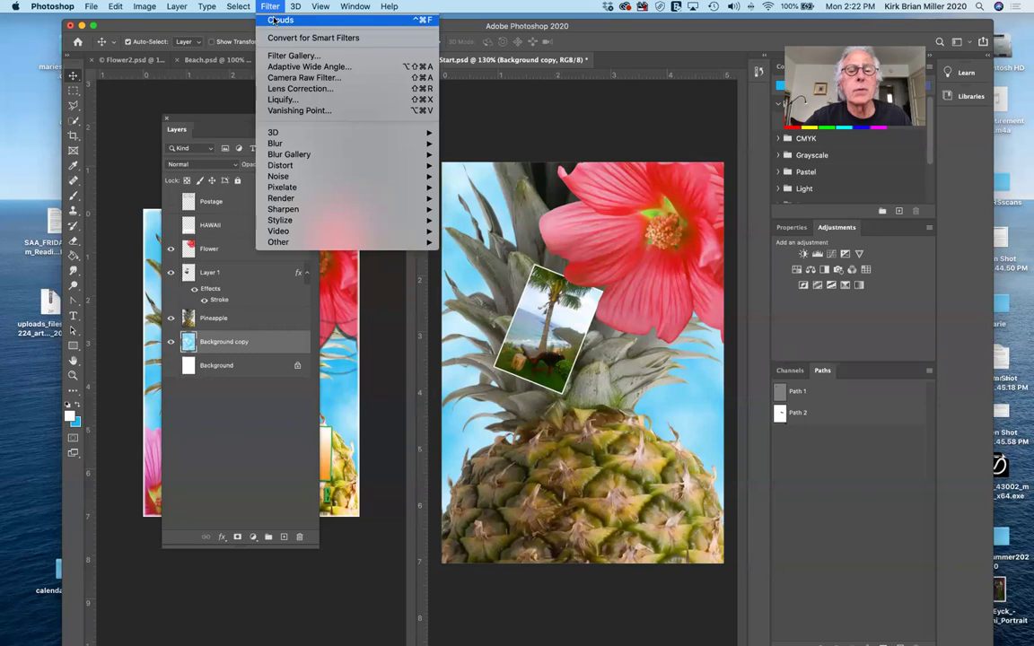
click(273, 8)
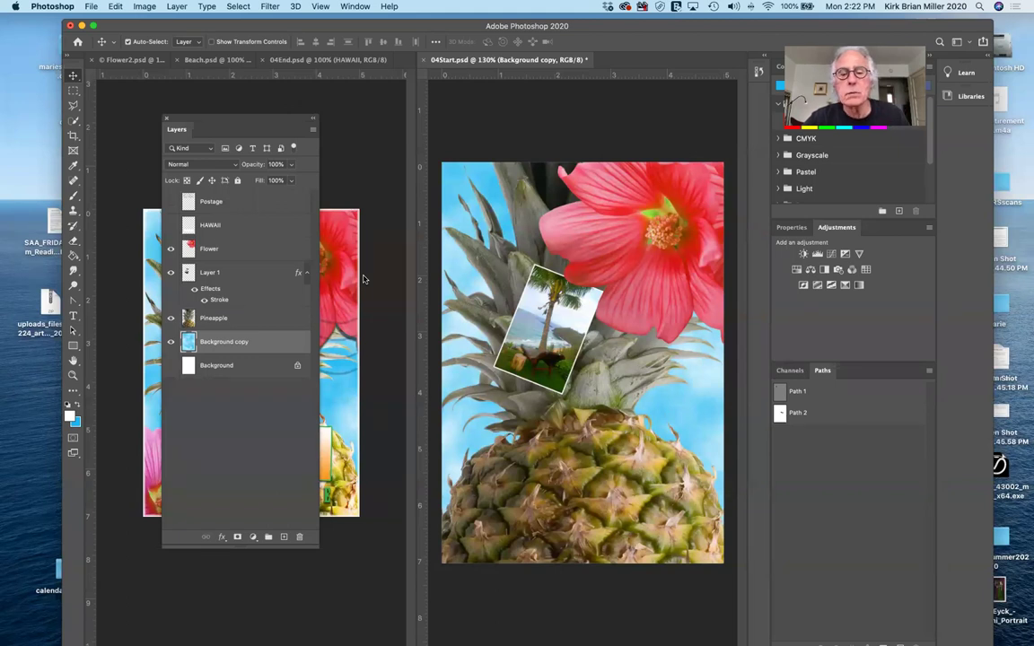
Hide and reshow the Background copy layer to compare the composition with and without its cloudy sky.
drag(300, 119, 325, 108)
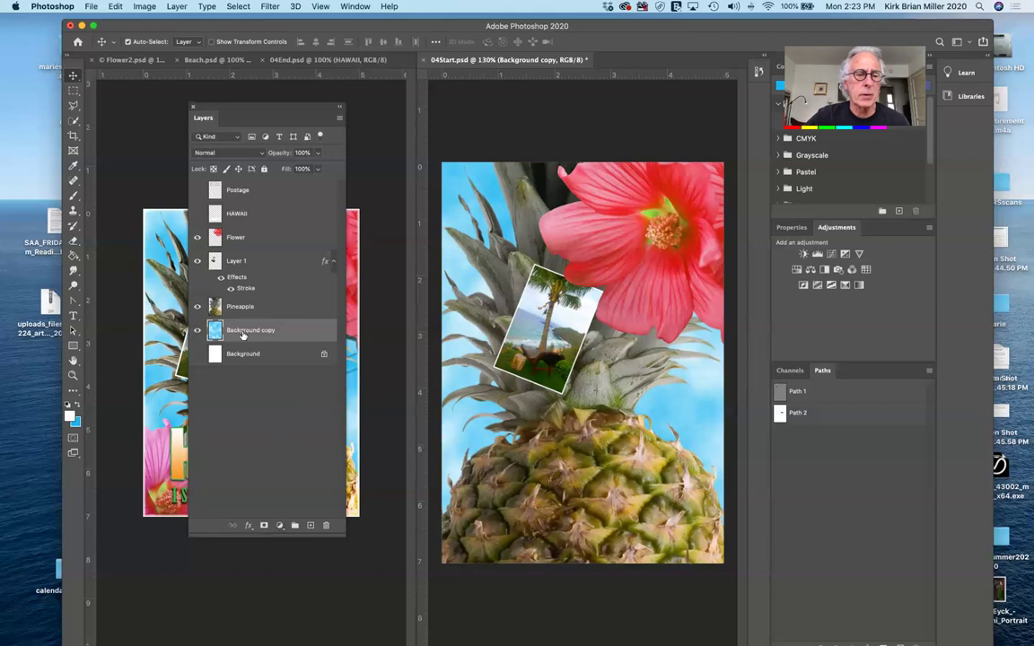
click(198, 330)
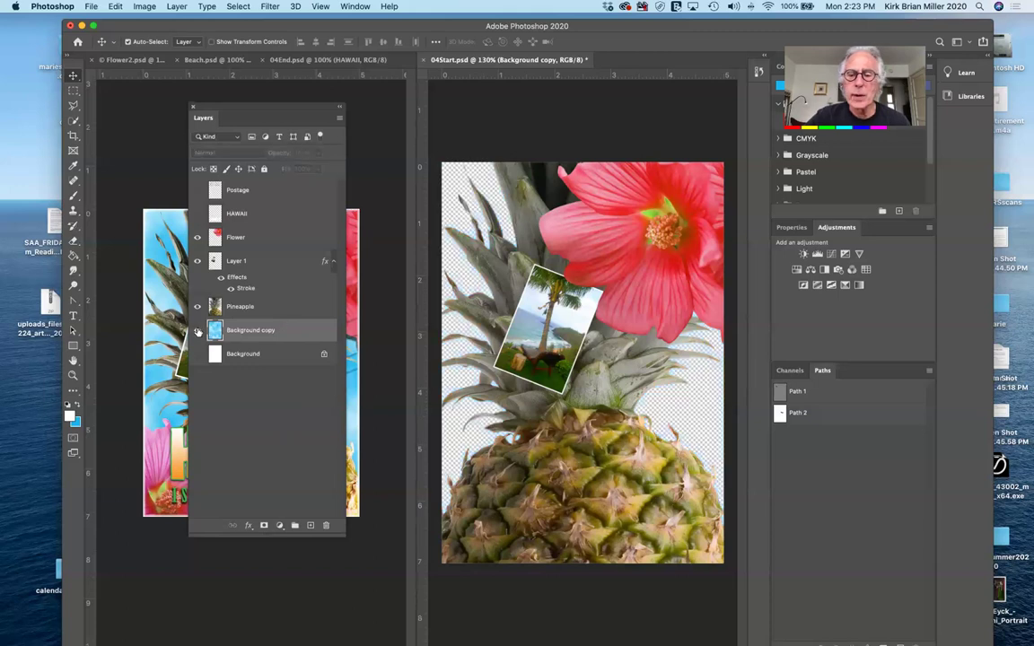
click(197, 330)
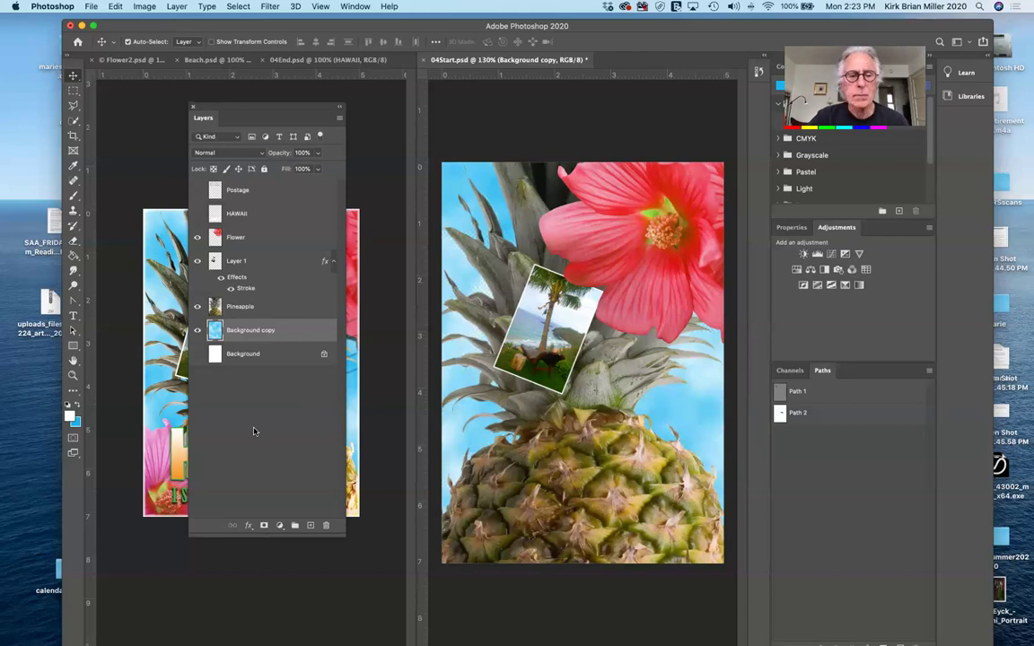
Duplicate the Pineapple layer and set the copy's blend mode to Overlay.
click(288, 307)
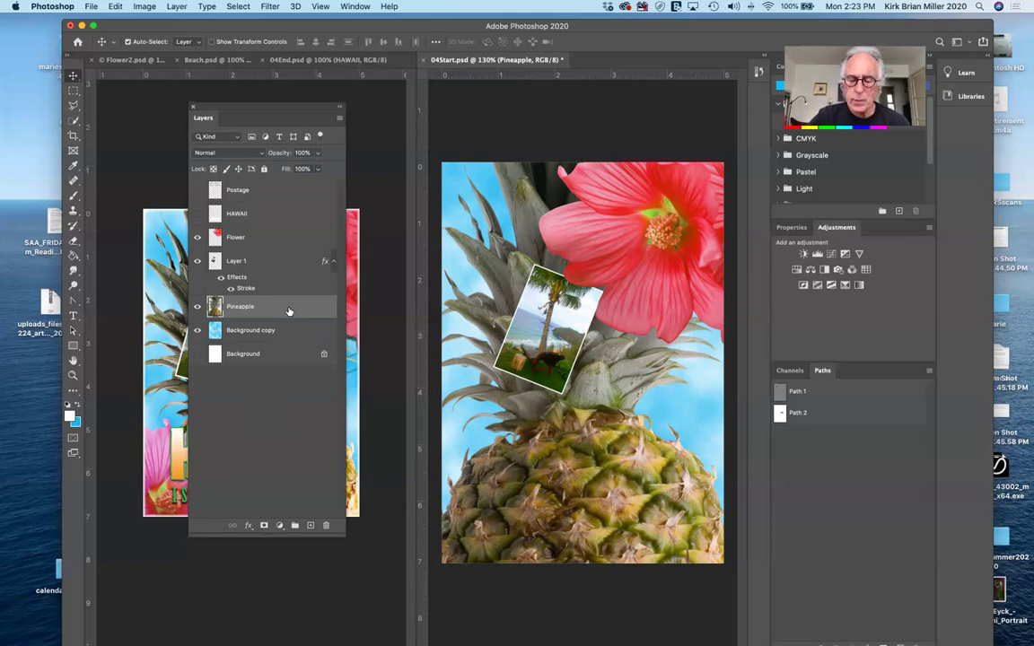
key(super)
key(super+j)
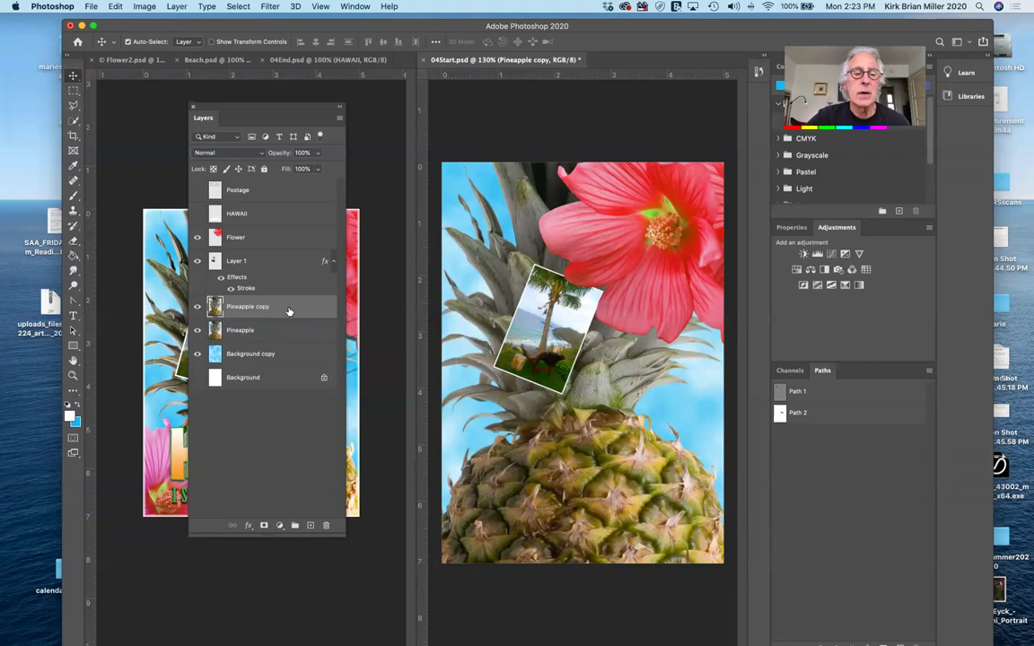
click(198, 307)
click(197, 307)
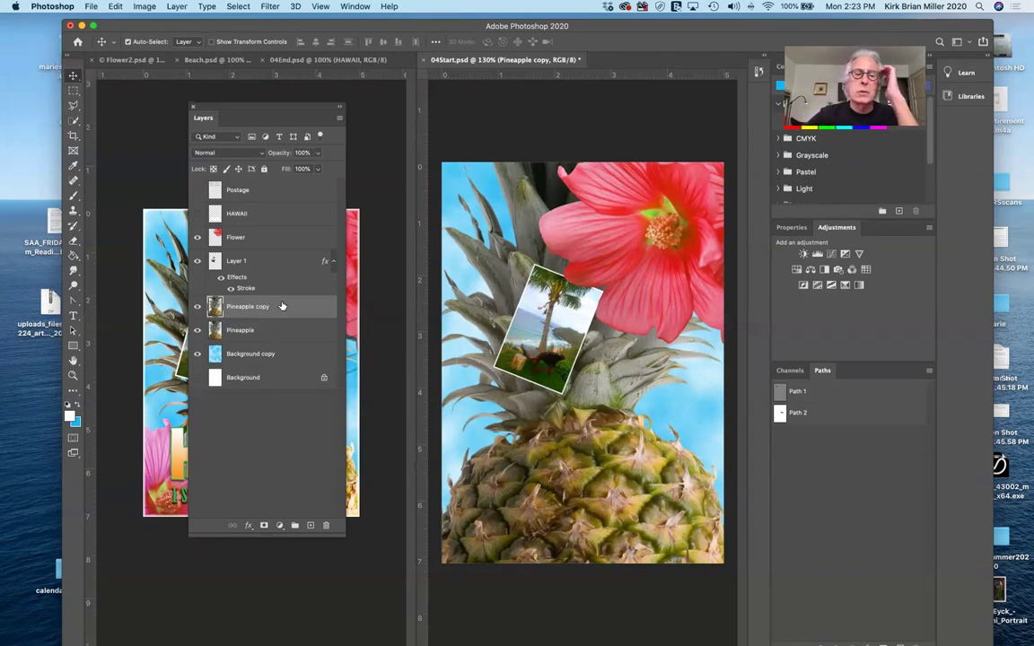
click(253, 154)
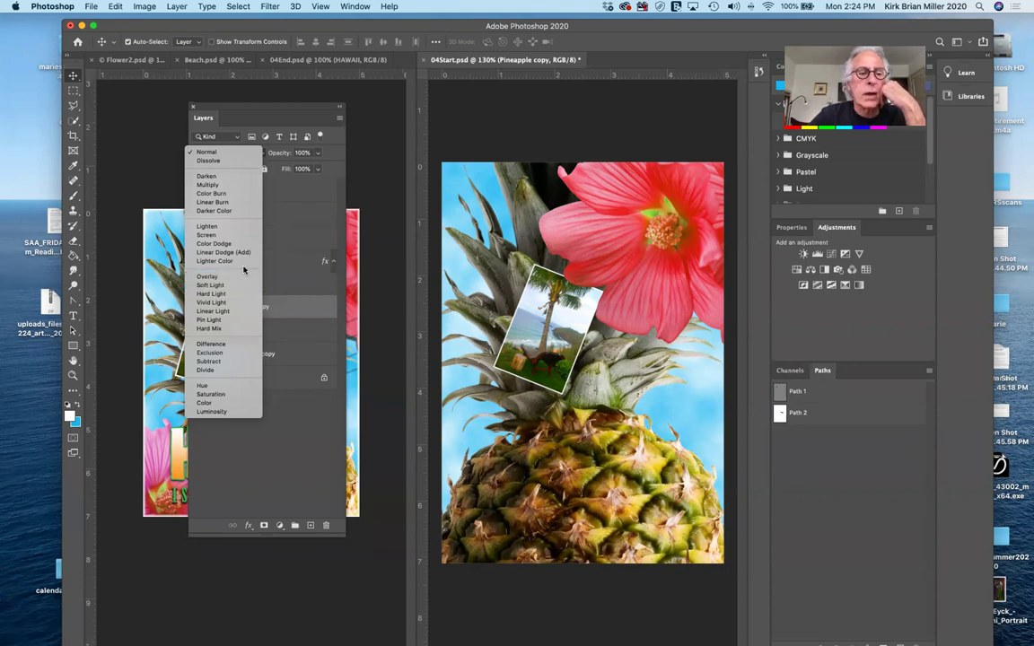
click(245, 276)
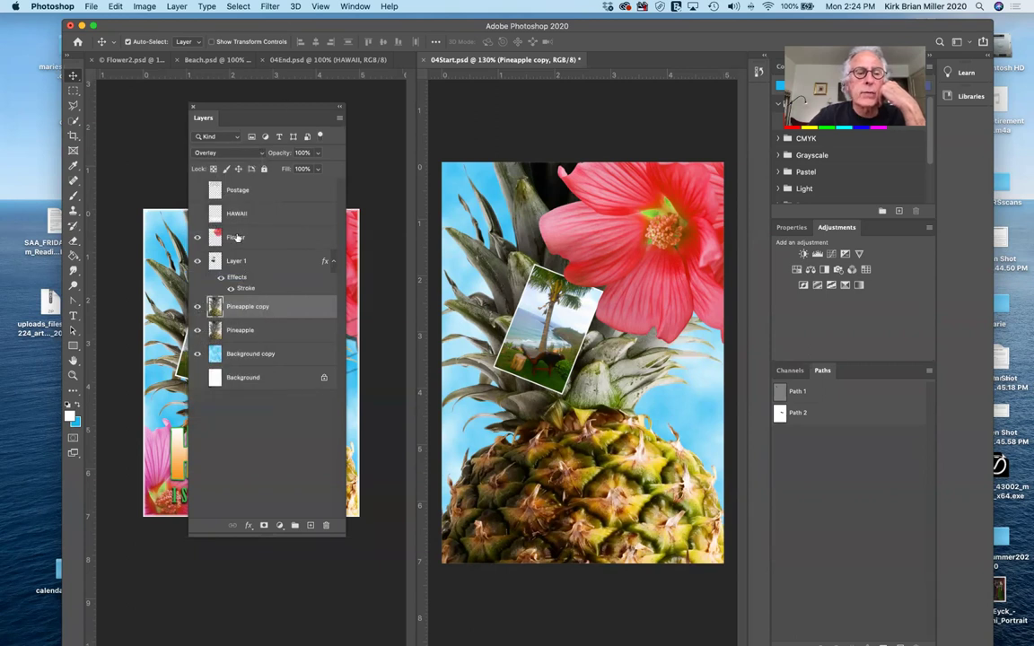
Hide and reshow the Pineapple copy layer to compare the pineapple with and without the Overlay blend.
click(197, 307)
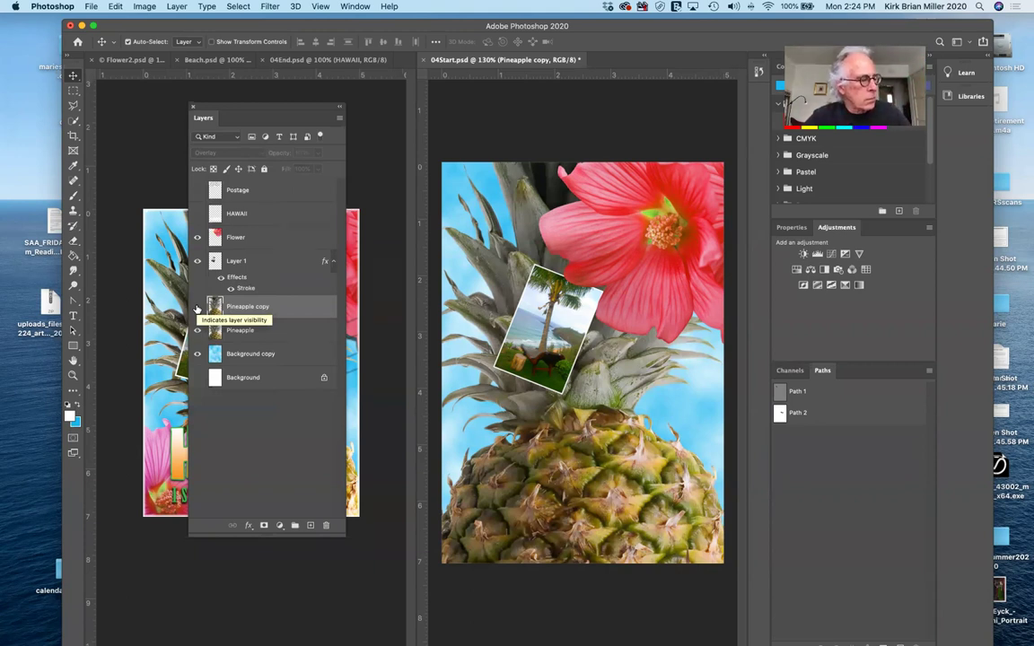
click(197, 307)
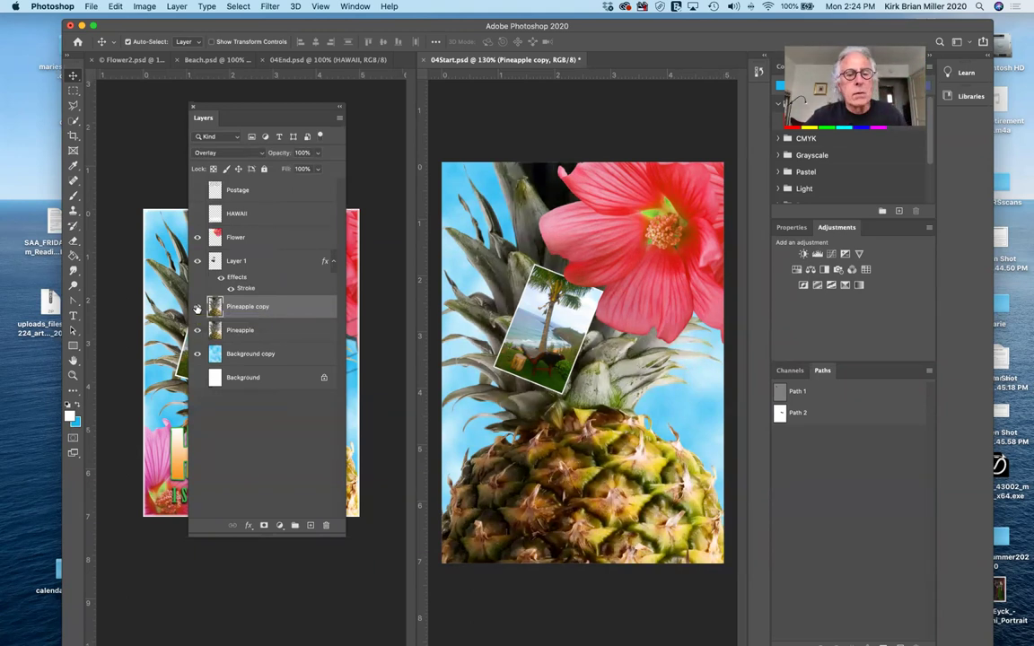
click(198, 307)
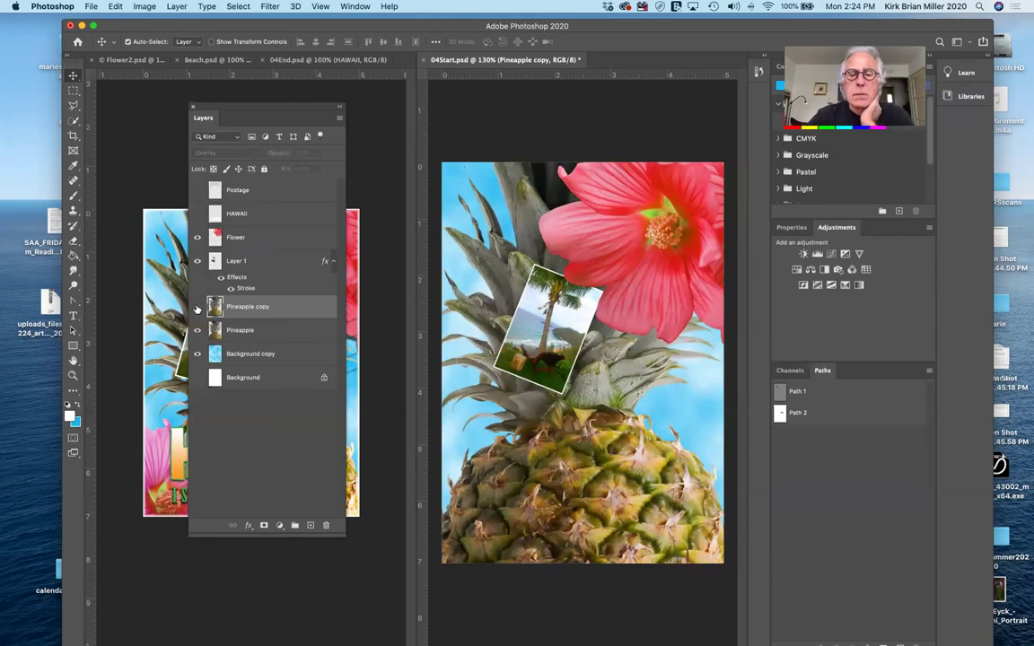
click(198, 307)
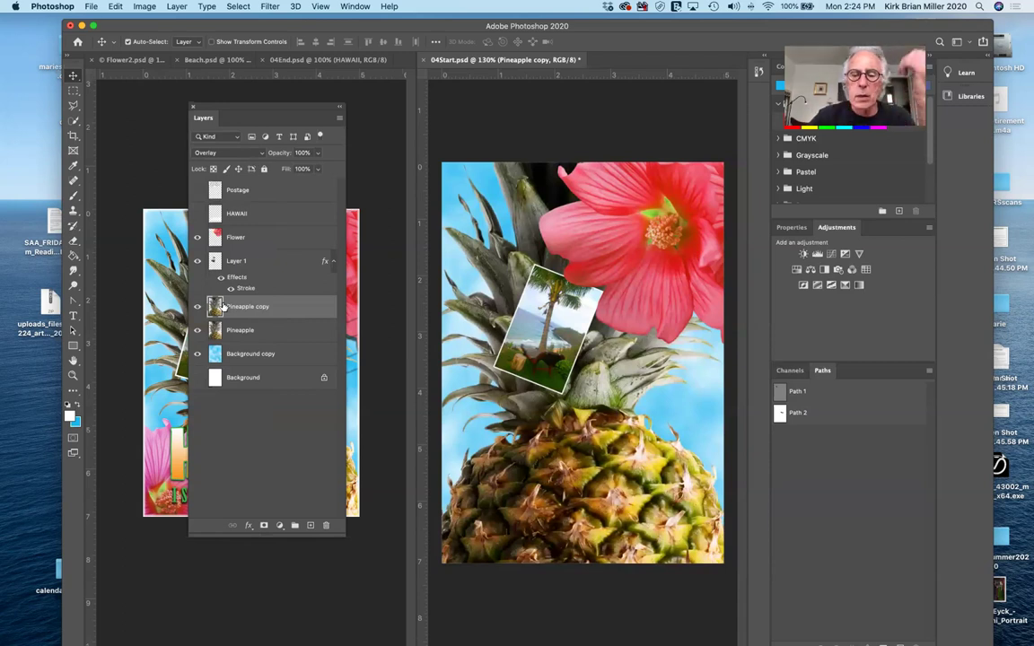
Examine the Satin effect settings of the Flower layer in the finished 04End.psd without changing them.
mouse_move(311, 111)
mouse_down()
mouse_move(409, 528)
mouse_move(353, 196)
mouse_move(325, 117)
mouse_up()
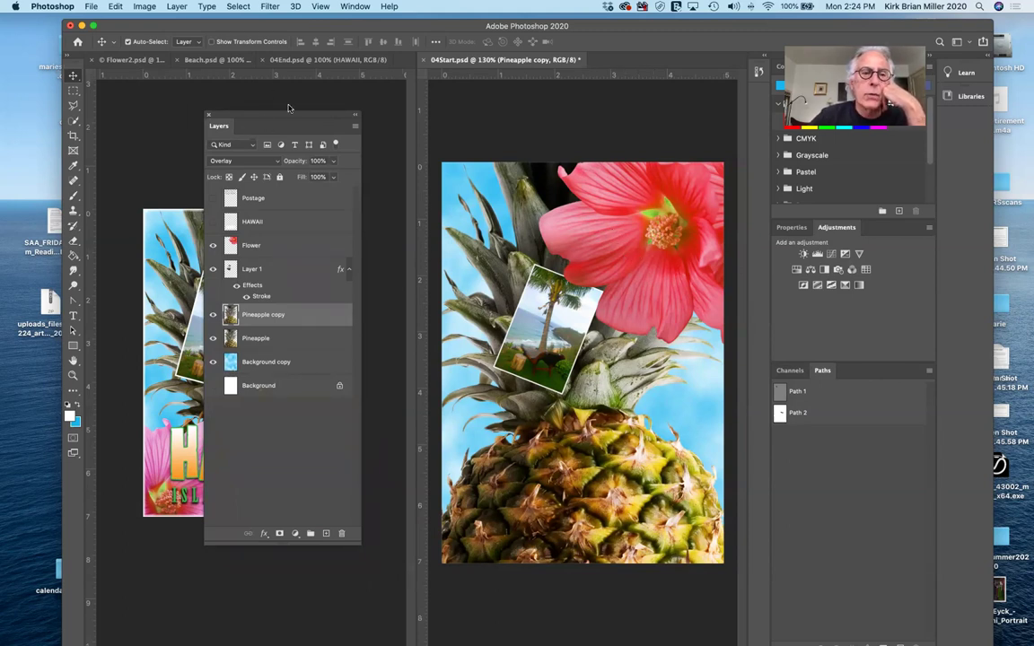
drag(288, 110, 483, 135)
click(336, 262)
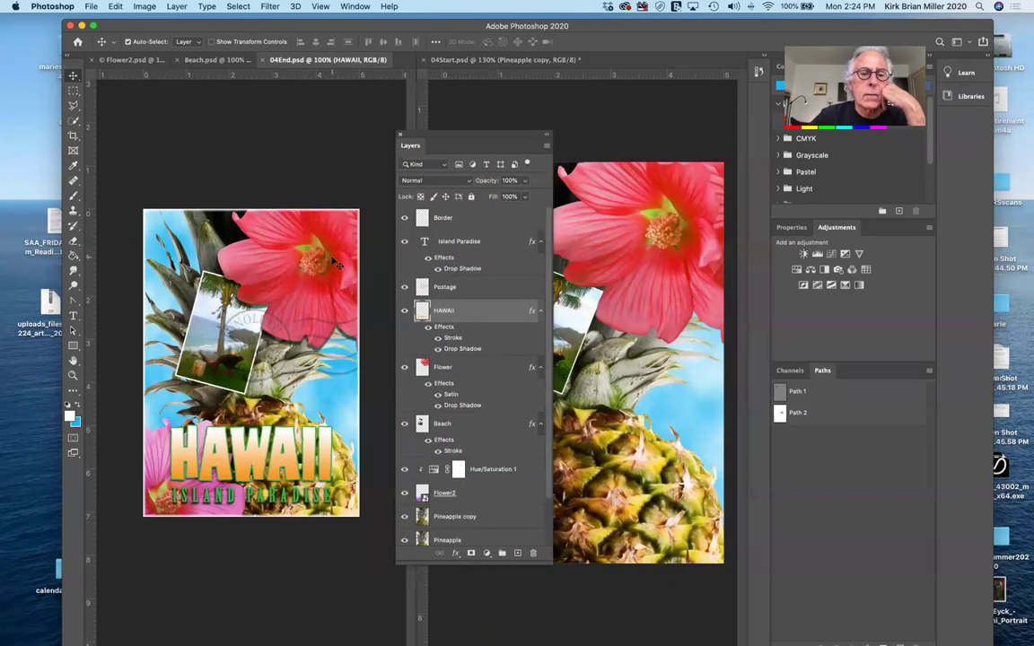
click(482, 370)
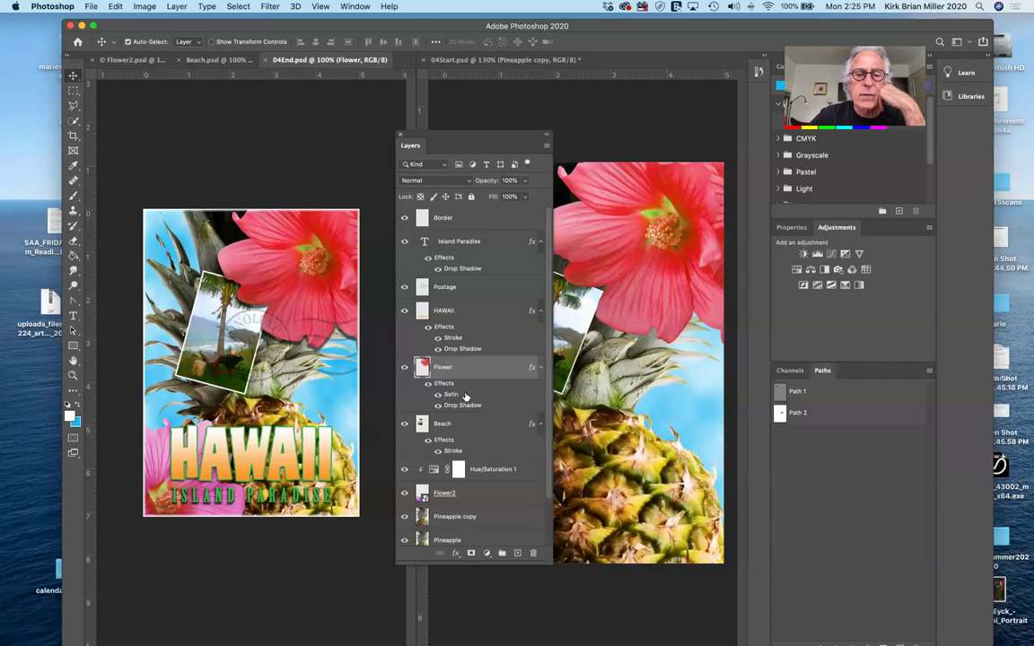
double_click(464, 396)
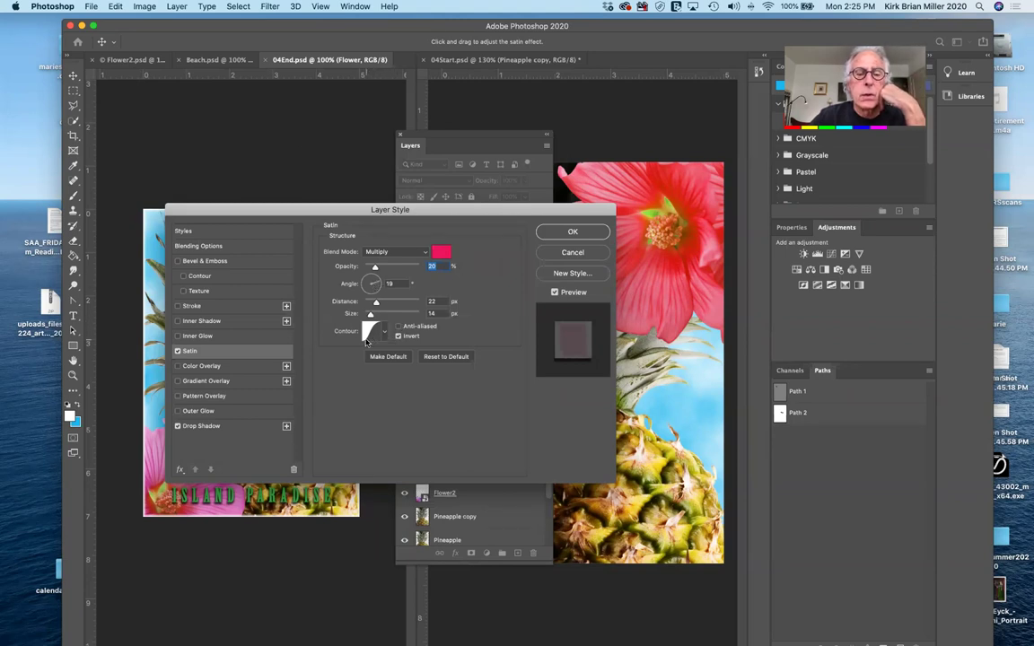
click(577, 256)
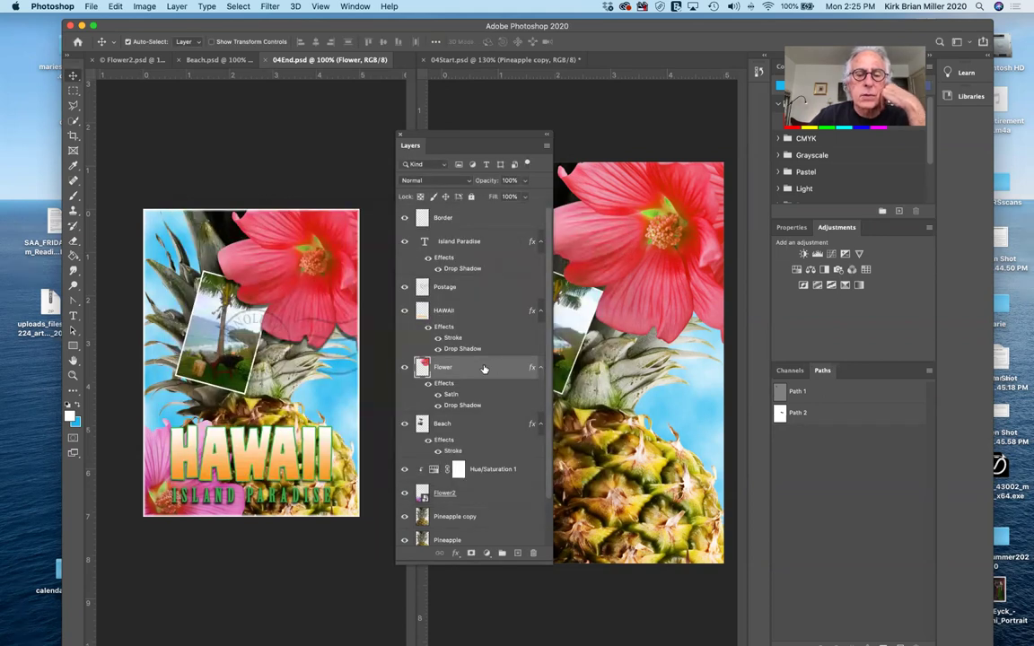
In 04Start.psd, add a Drop Shadow effect to the Flower layer with its angle set to 117°.
drag(526, 138, 355, 116)
click(468, 167)
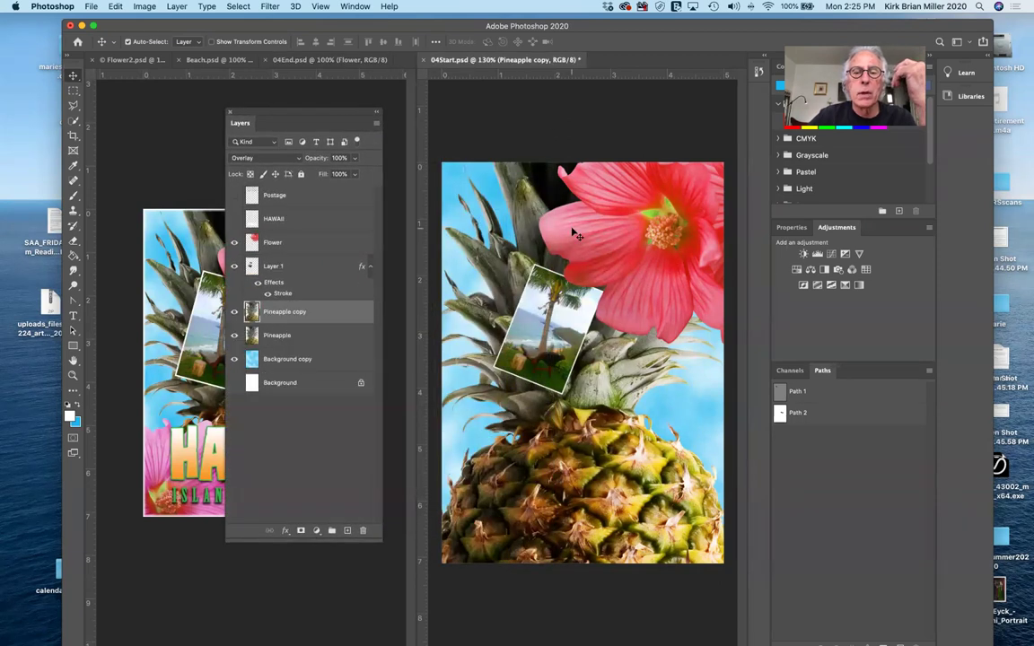
click(322, 242)
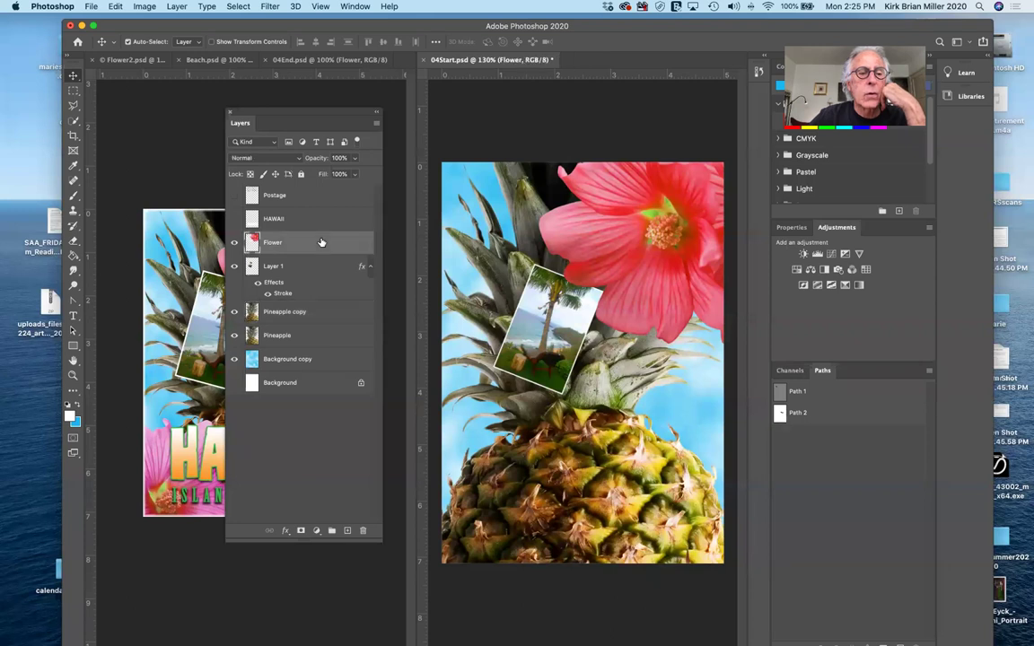
click(285, 531)
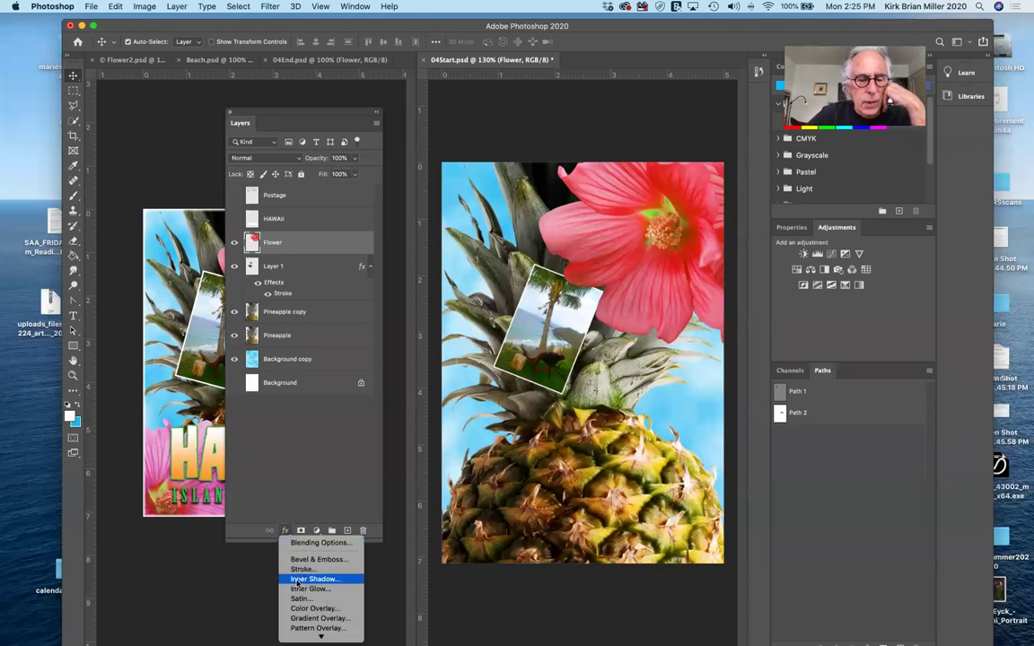
mouse_move(305, 635)
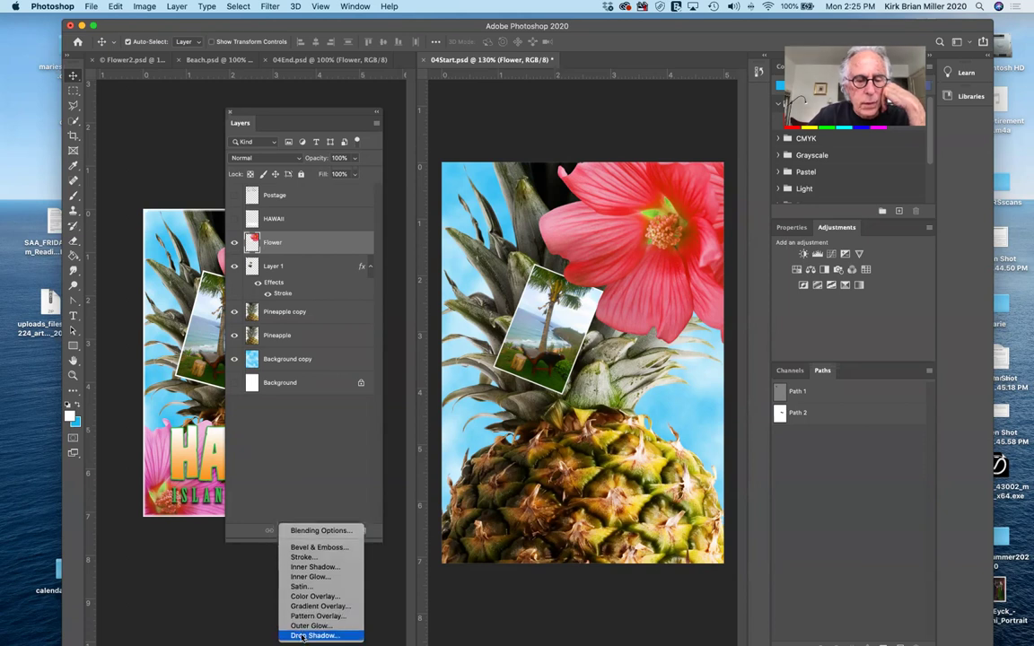
click(303, 636)
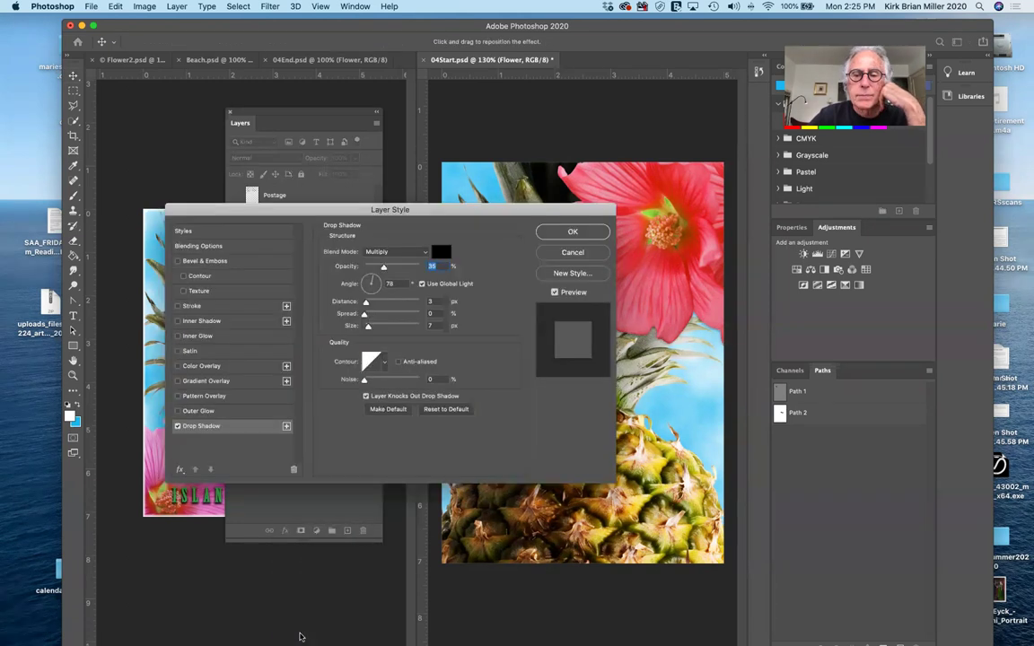
drag(554, 210, 432, 128)
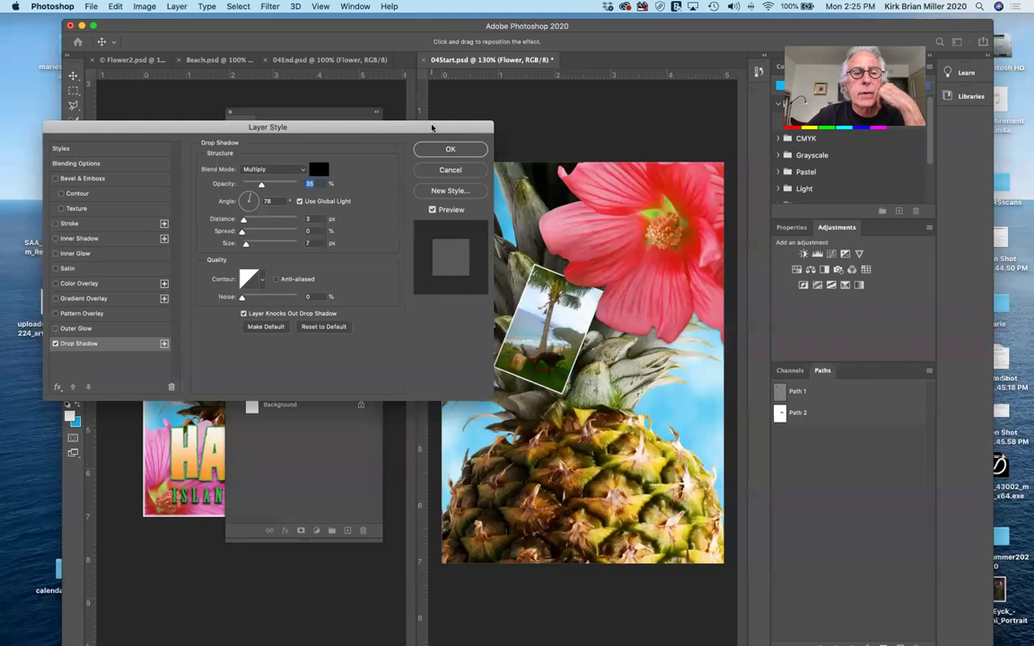
click(245, 193)
drag(245, 193, 242, 193)
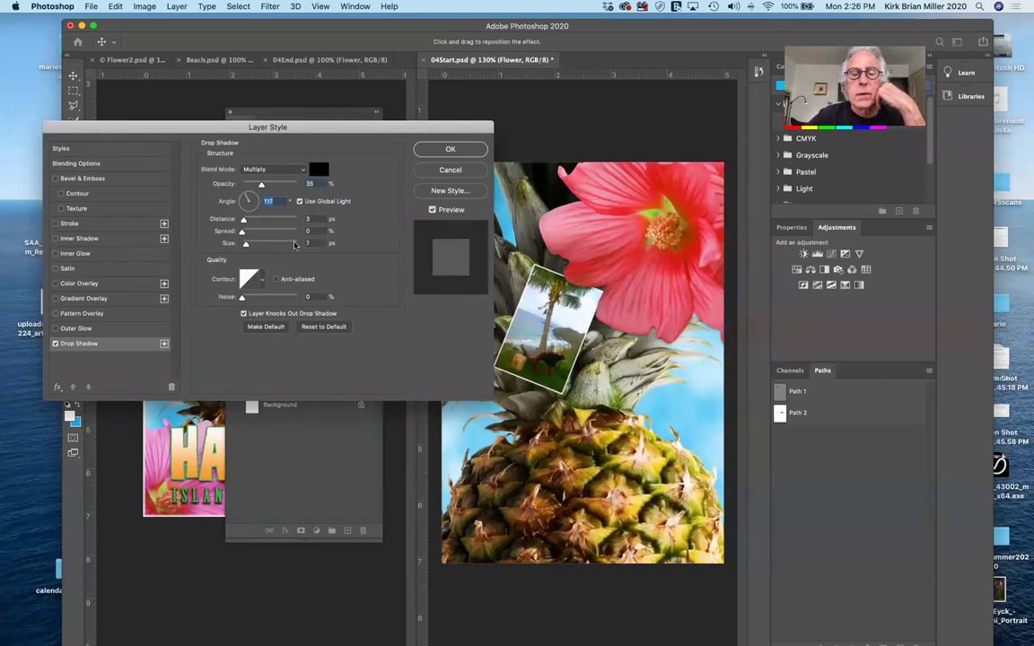
Set the flower's drop shadow to 18 px distance, 53% opacity, 32% spread and 18 px size, keeping the artwork in sight.
drag(243, 221, 252, 222)
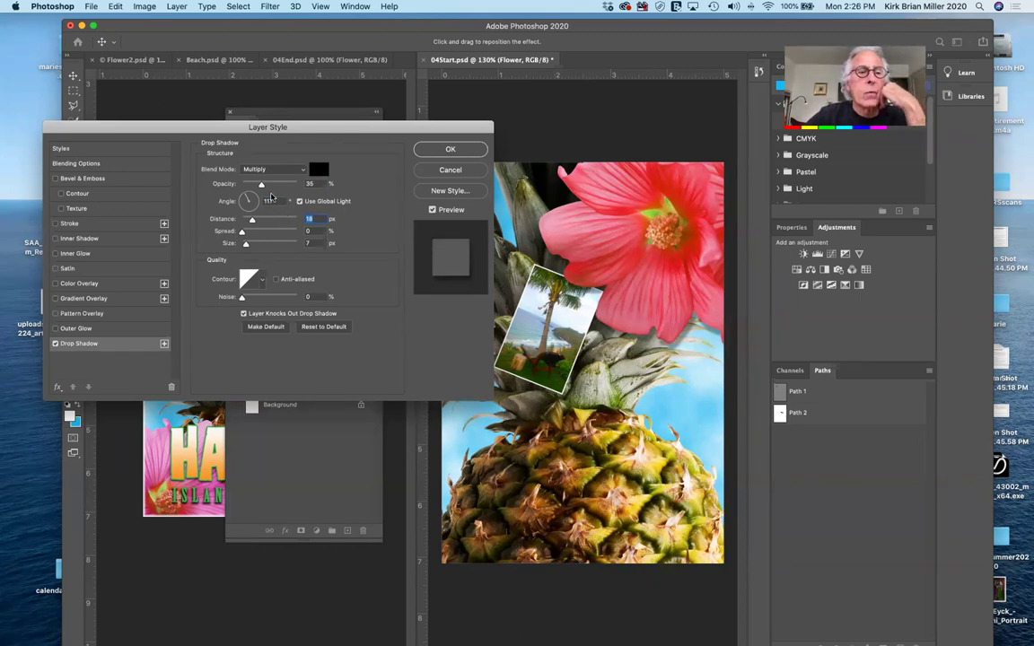
drag(264, 186, 271, 188)
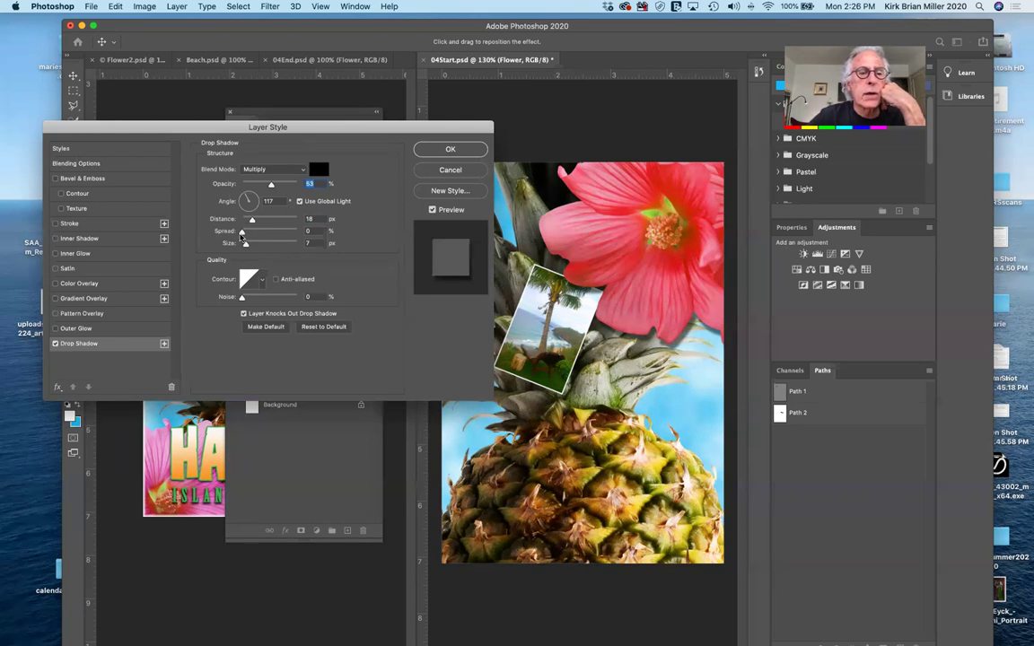
mouse_move(242, 232)
mouse_down()
mouse_move(278, 233)
mouse_move(257, 233)
mouse_move(249, 246)
mouse_up()
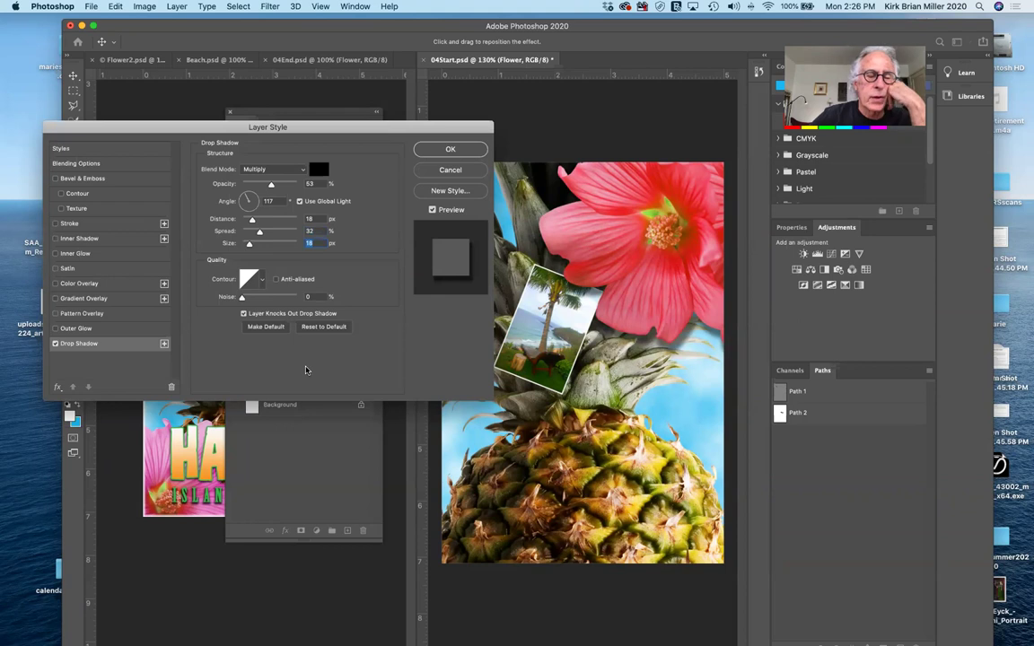
drag(296, 127, 305, 232)
drag(381, 235, 375, 387)
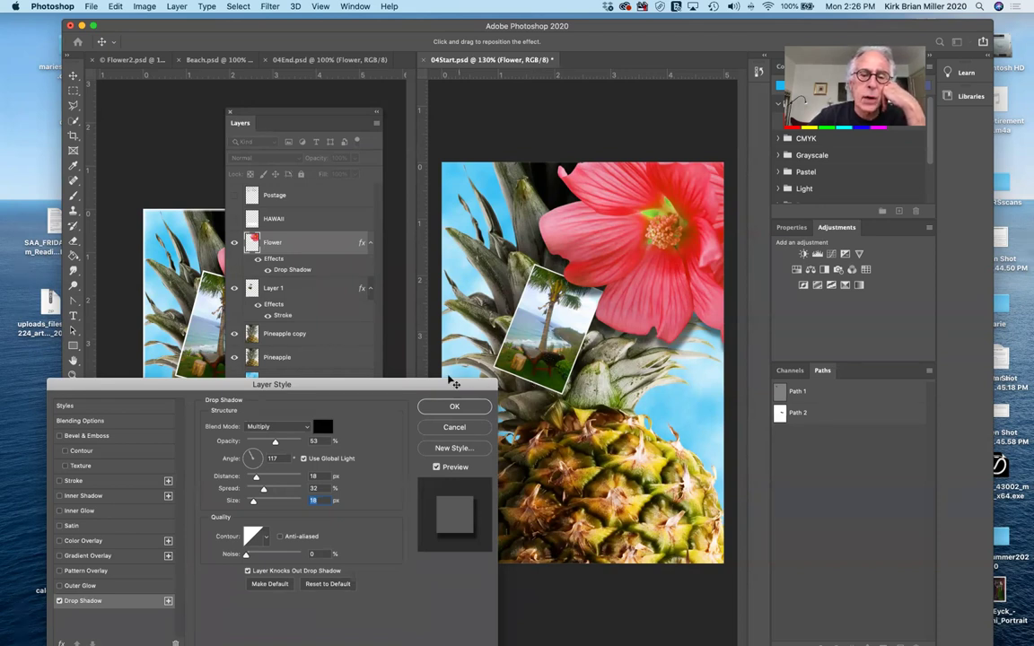
drag(451, 380, 435, 347)
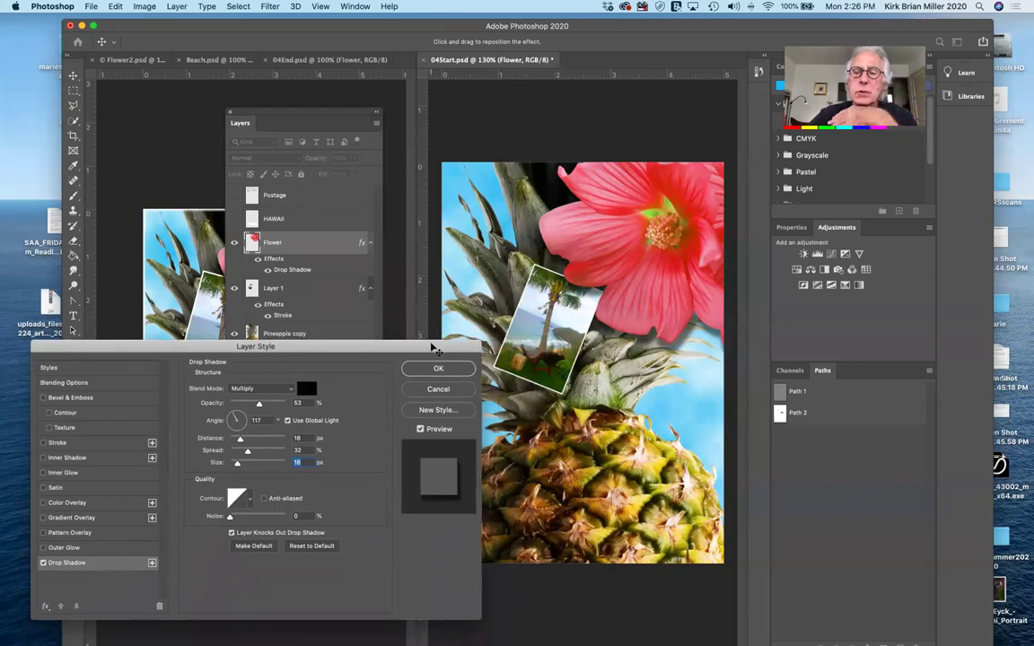
drag(432, 348, 508, 293)
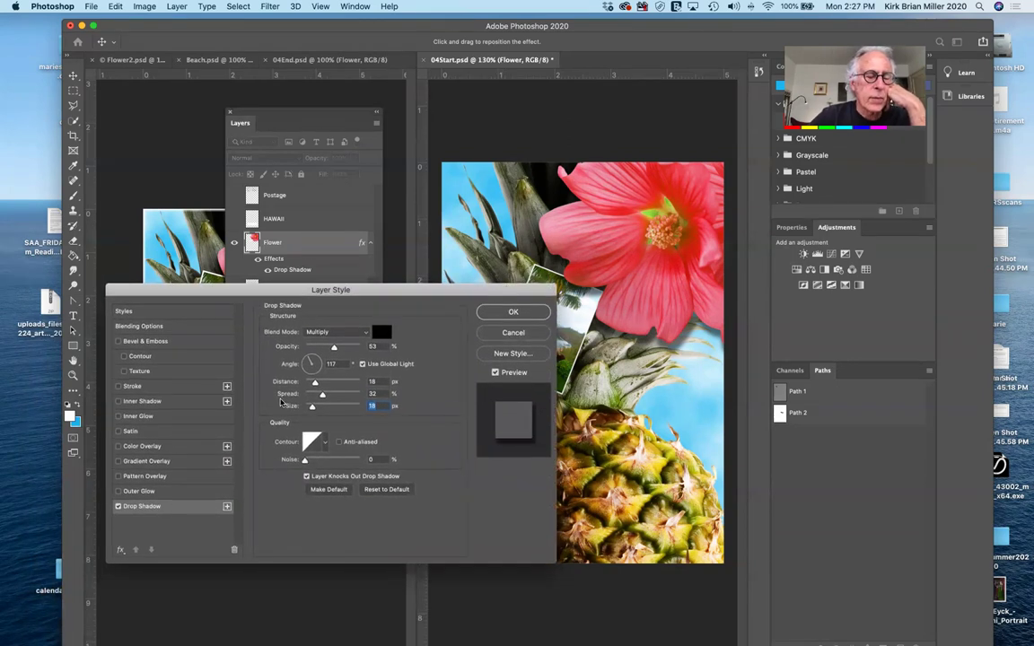
Add a Satin effect in Multiply mode to the Flower layer and set its color to magenta f63aeb.
click(200, 435)
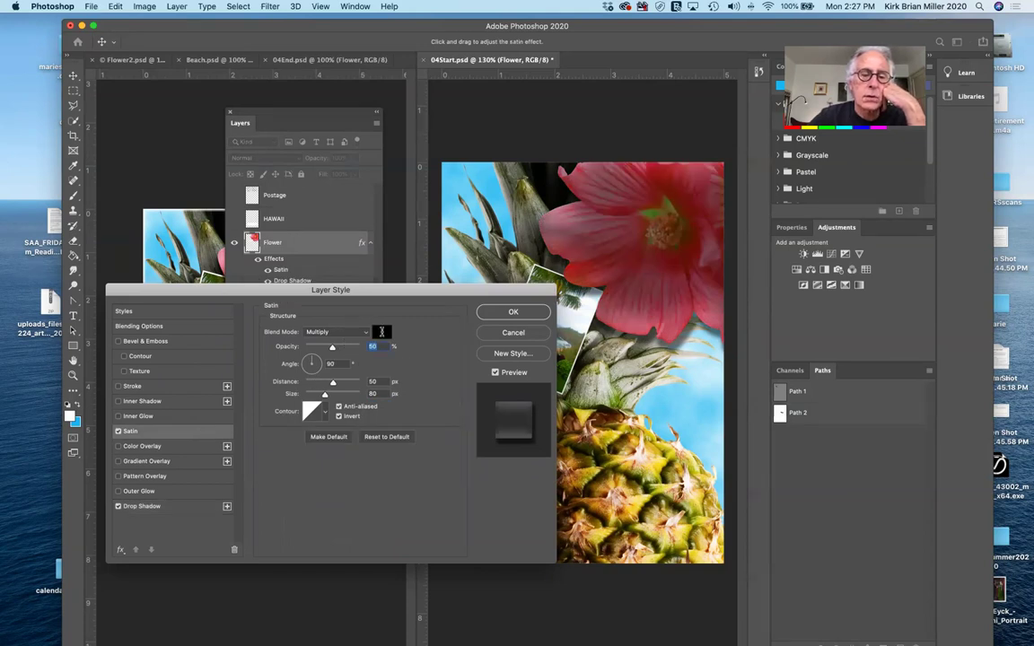
click(381, 332)
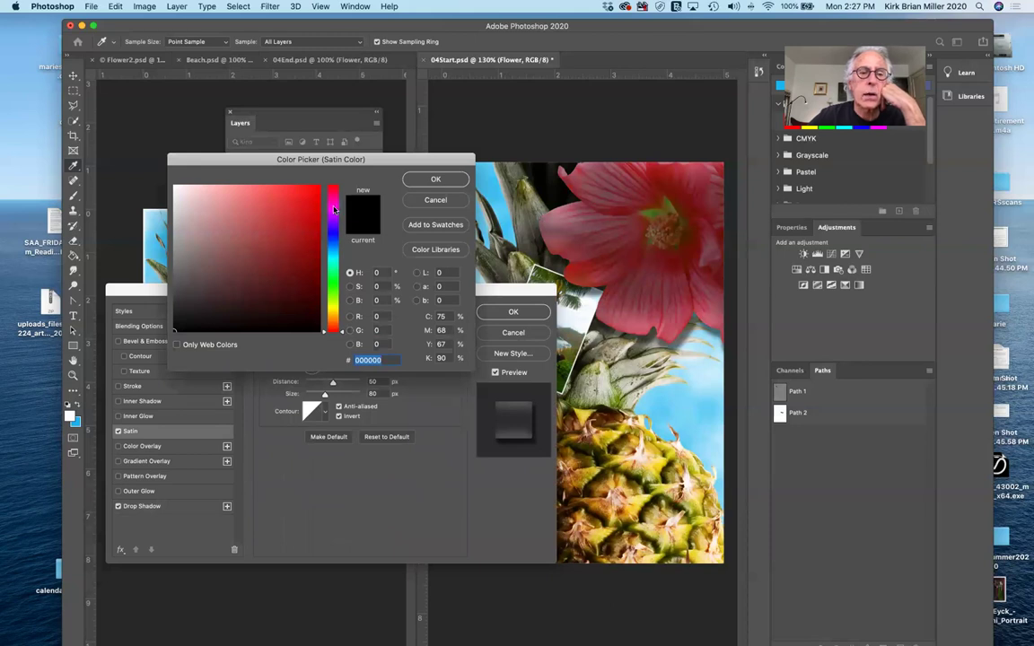
click(334, 208)
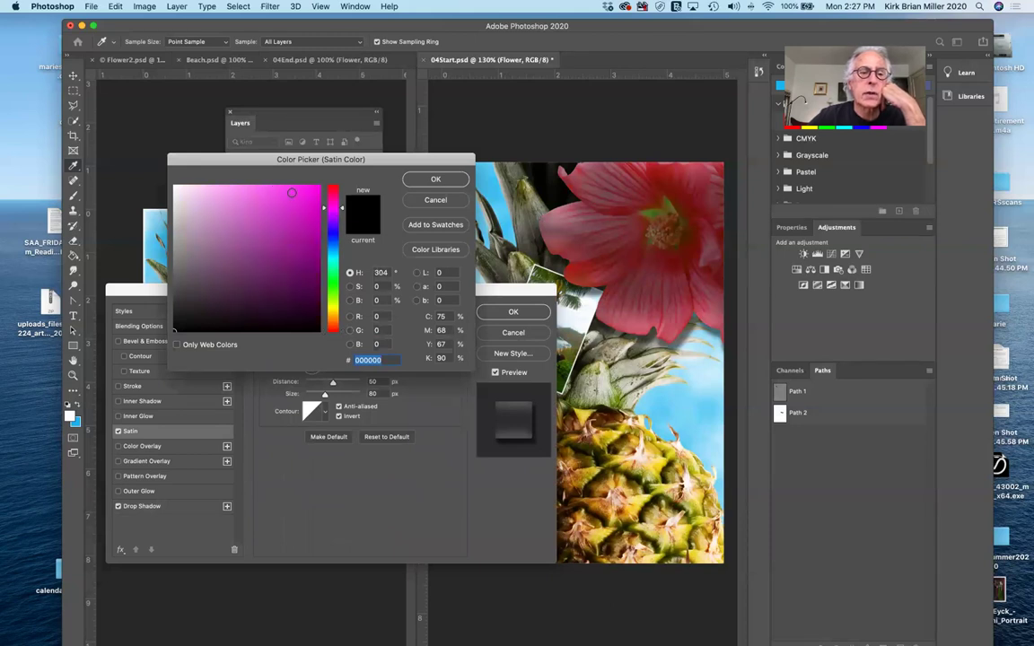
click(291, 193)
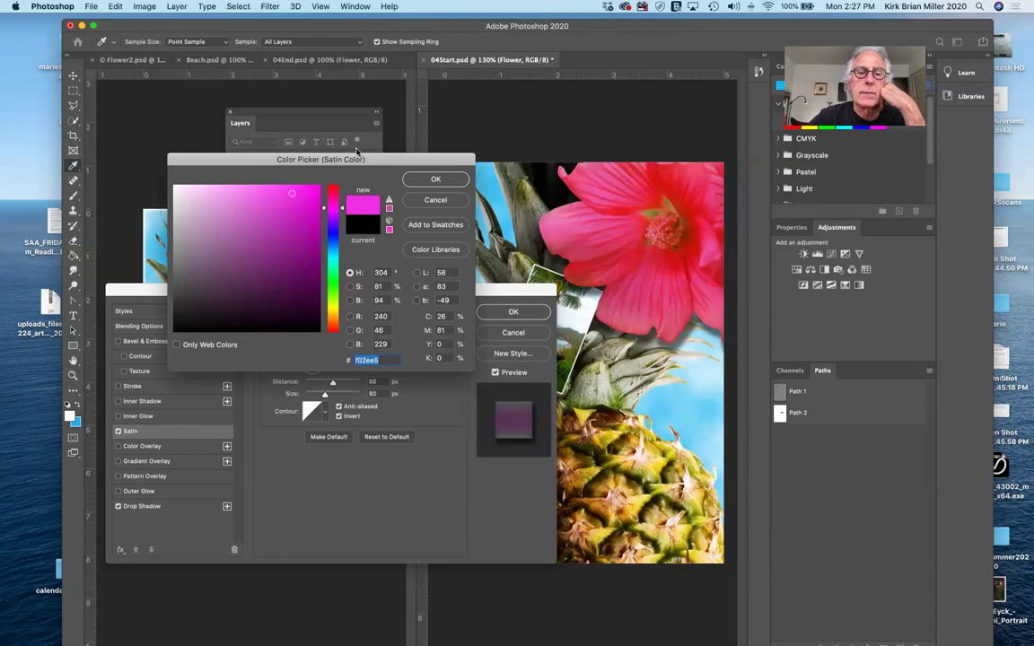
mouse_move(330, 154)
mouse_down()
mouse_move(384, 226)
mouse_move(322, 266)
mouse_move(345, 164)
mouse_move(334, 183)
mouse_move(333, 134)
mouse_up()
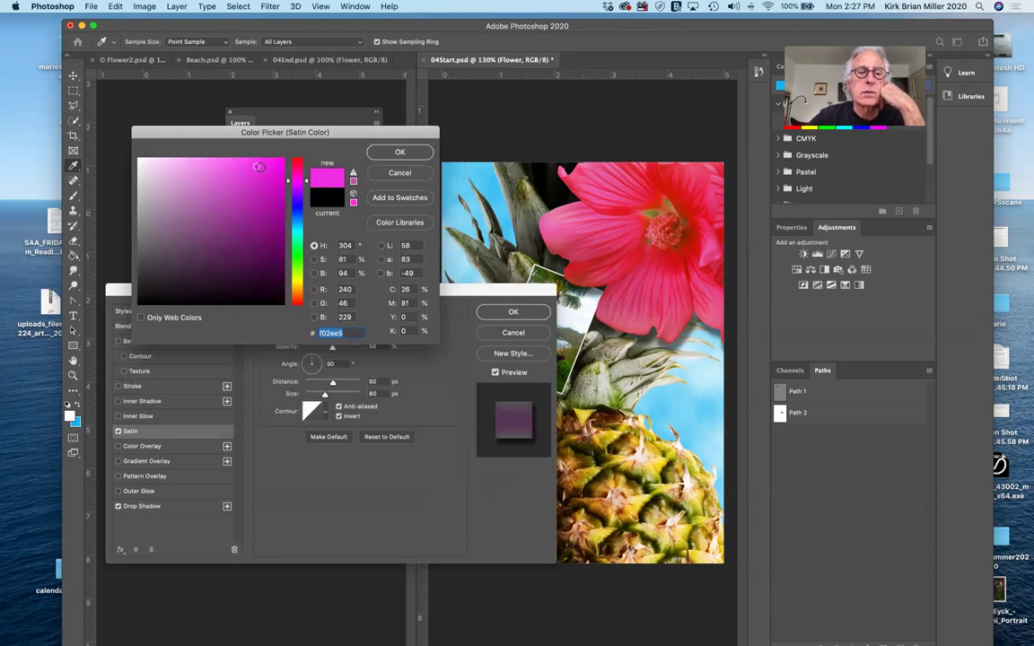
click(250, 162)
drag(249, 162, 249, 163)
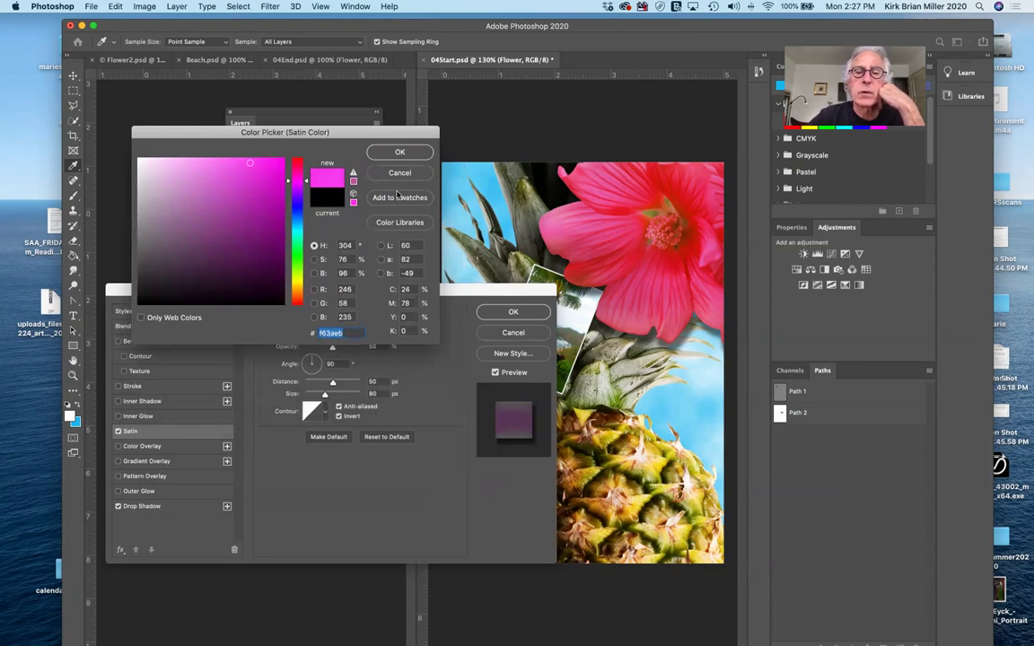
click(400, 153)
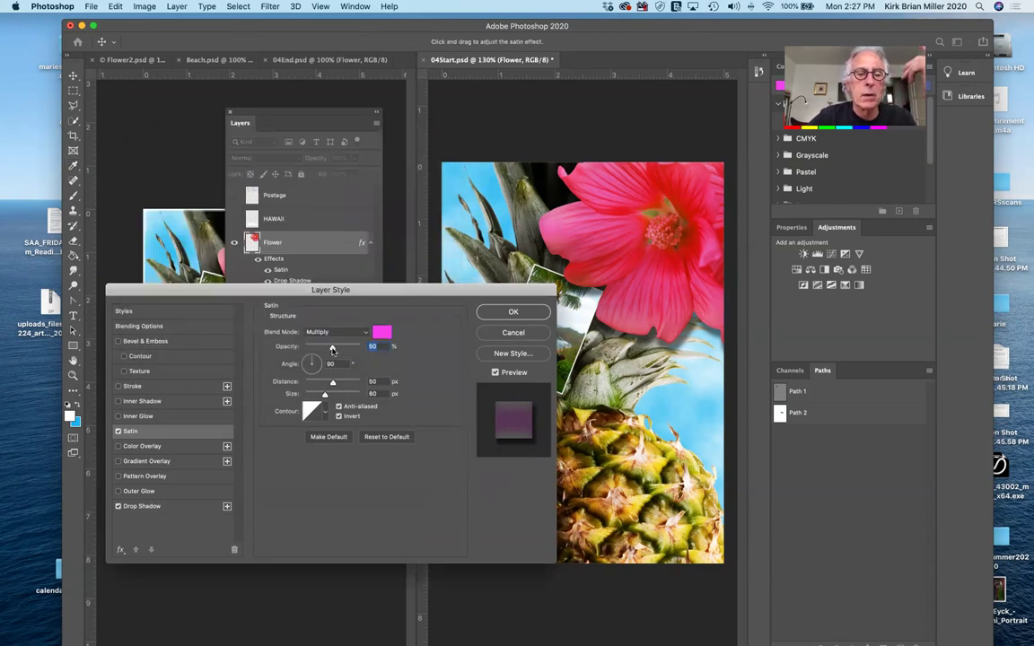
Set the flower's satin to 20% opacity and a 109° angle, and apply the layer style.
drag(332, 349, 324, 348)
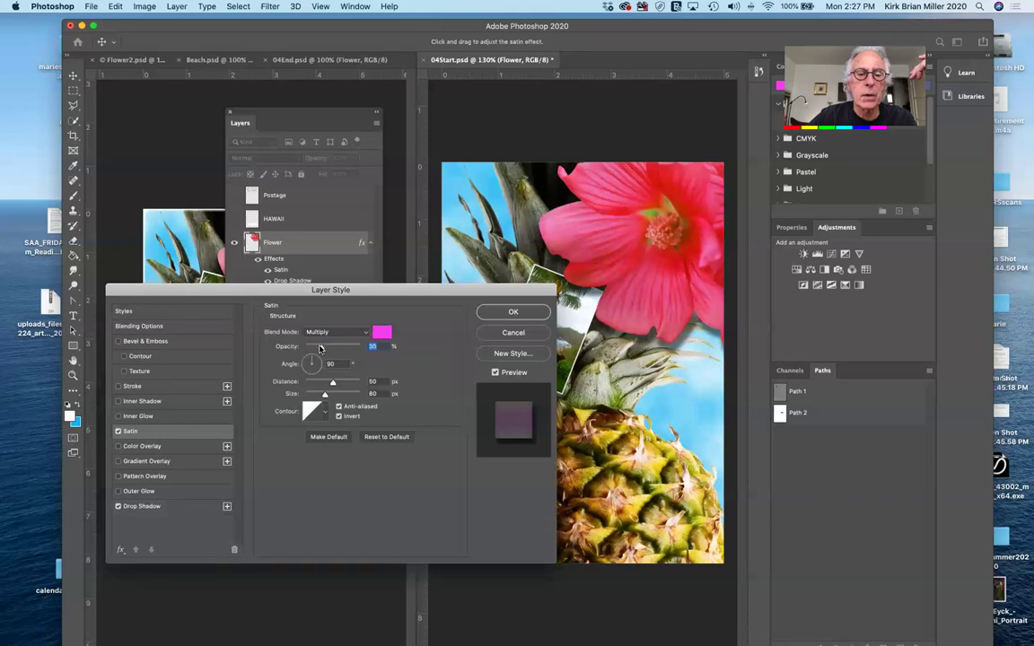
drag(317, 348, 315, 348)
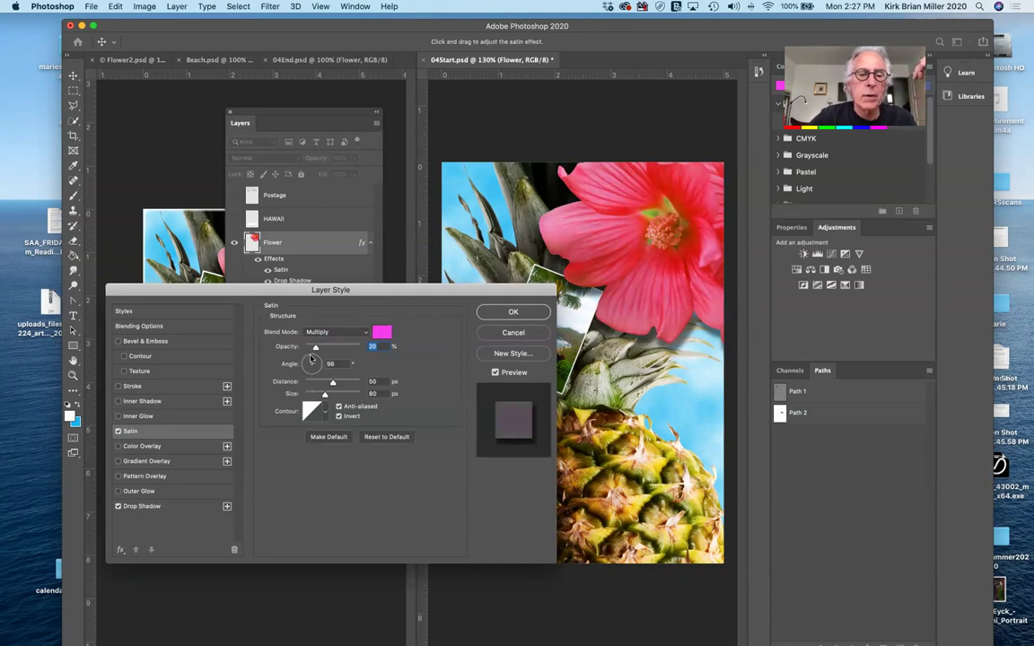
key(Tab)
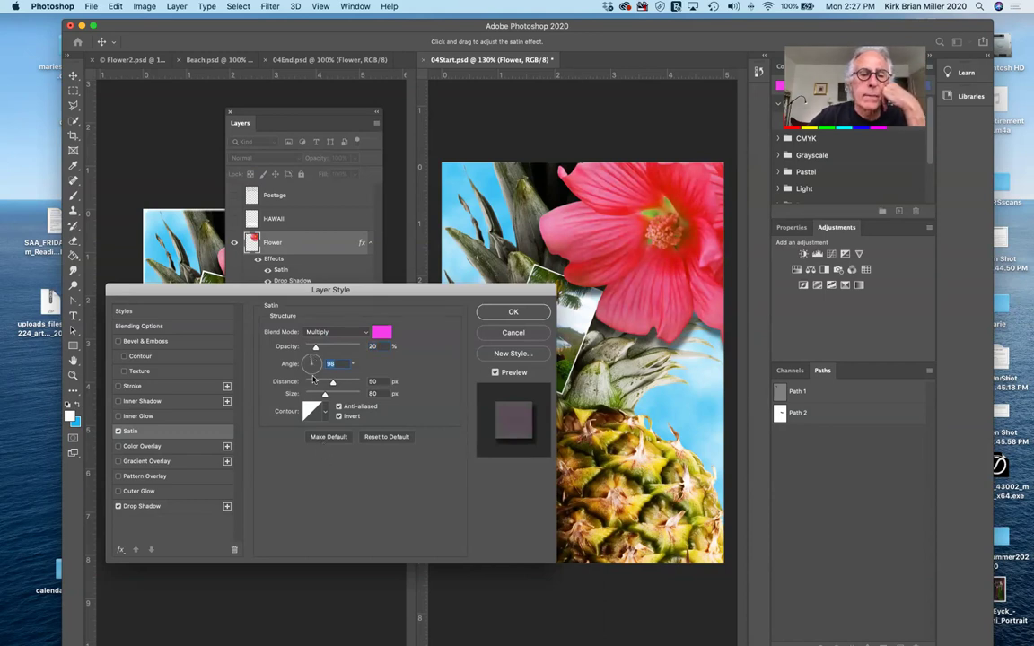
drag(312, 359, 309, 359)
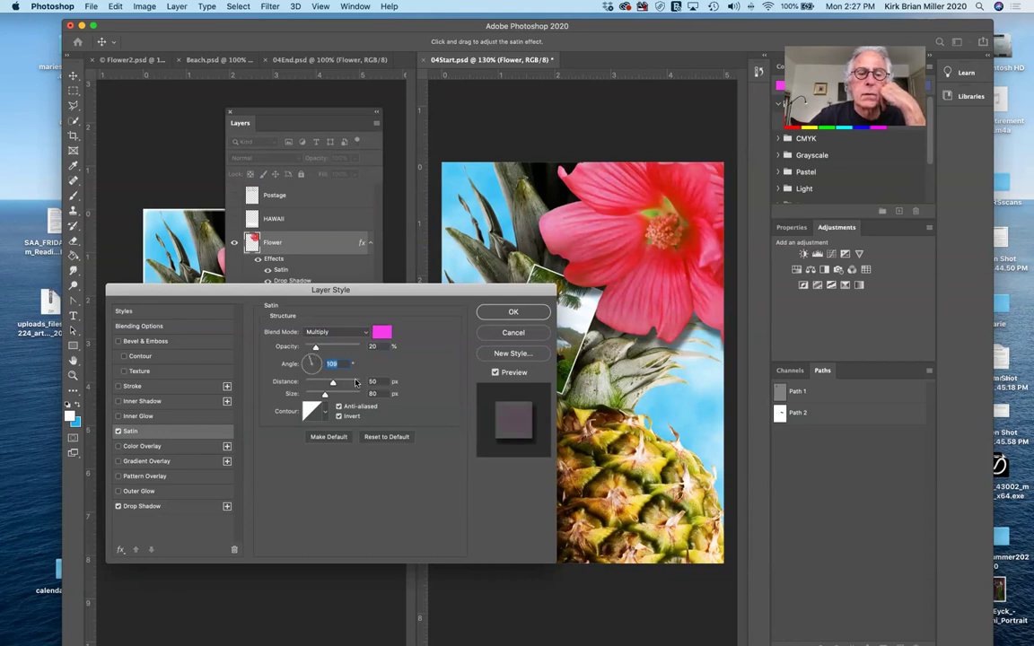
click(525, 312)
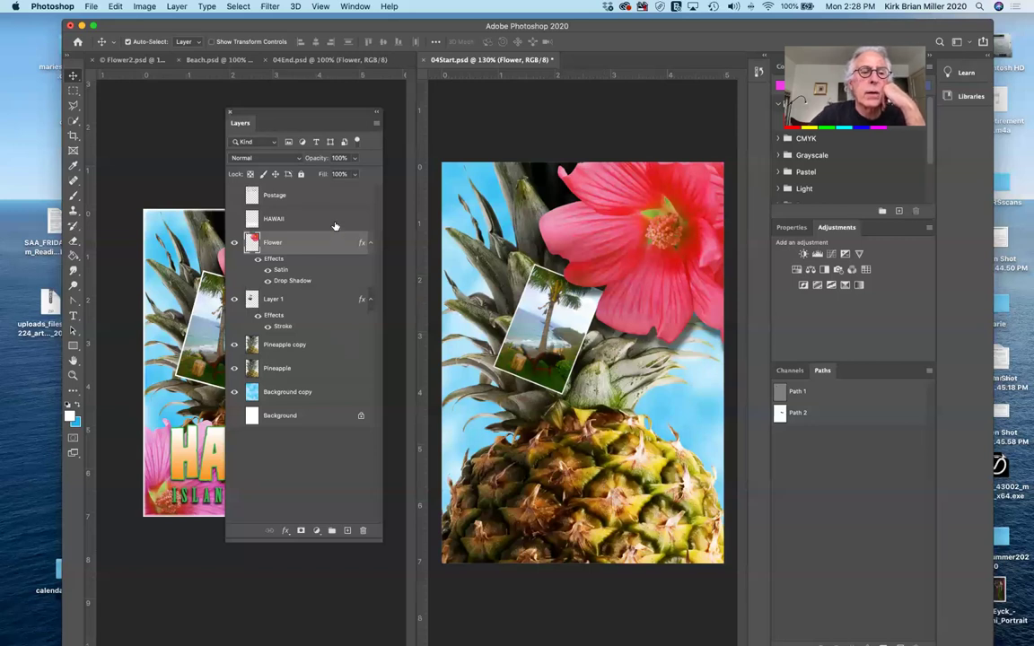
Show the Postage layer and move the postmark down over the pineapple leaves, overlapping the beach photo's edge.
click(234, 196)
drag(565, 386, 513, 302)
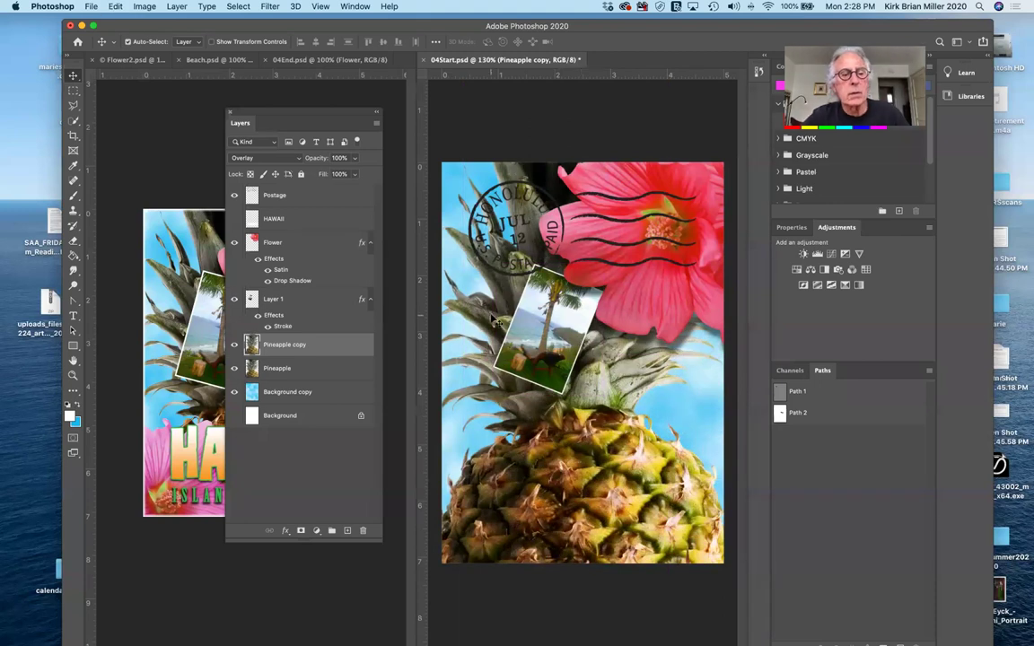
click(338, 197)
mouse_move(538, 296)
mouse_down()
mouse_move(595, 401)
mouse_move(539, 298)
mouse_up()
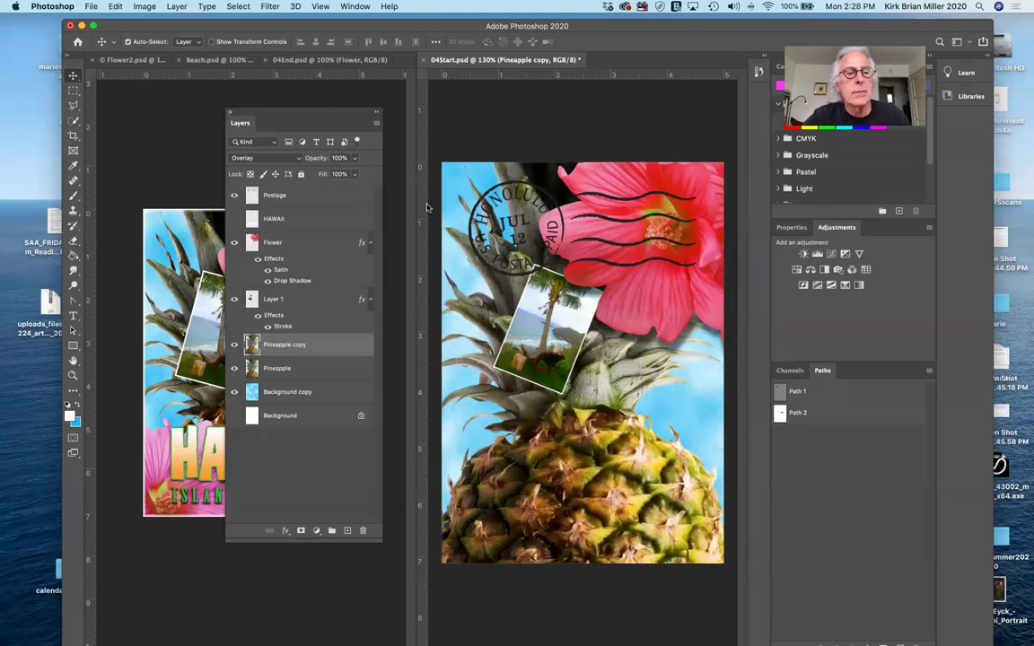
click(323, 193)
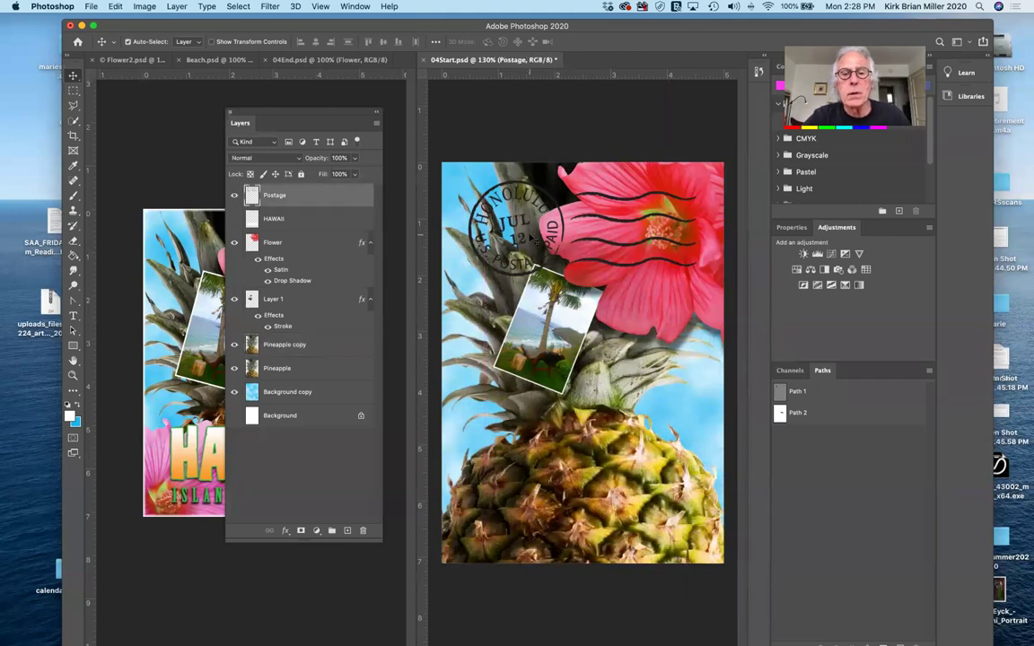
drag(523, 247, 607, 362)
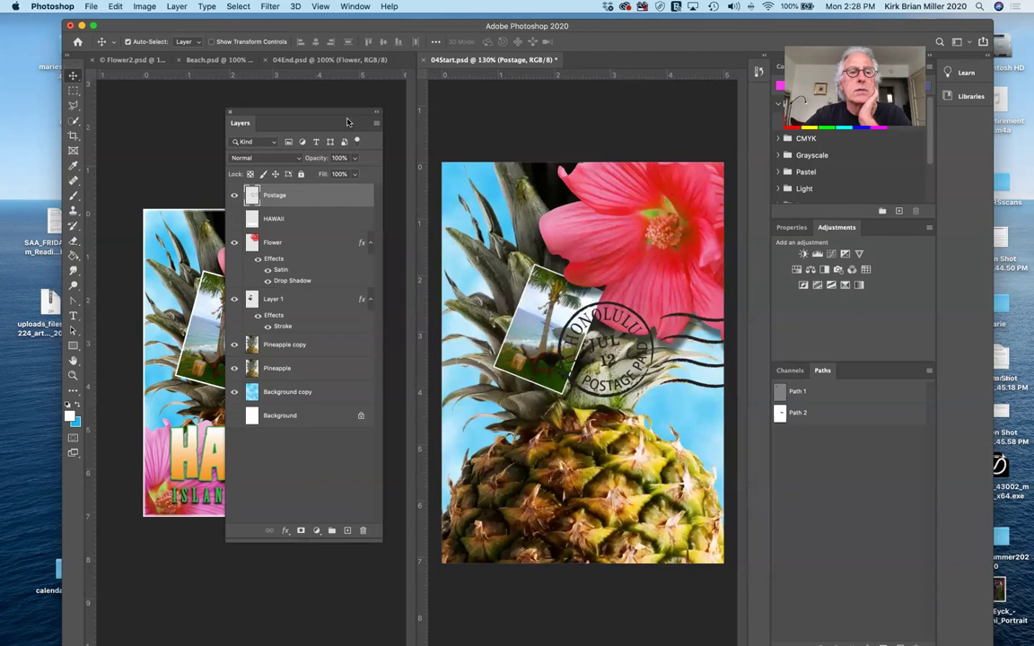
Reduce the Postage layer's opacity to 51%.
mouse_move(316, 108)
mouse_down()
mouse_move(348, 482)
mouse_move(324, 421)
mouse_move(329, 152)
mouse_up()
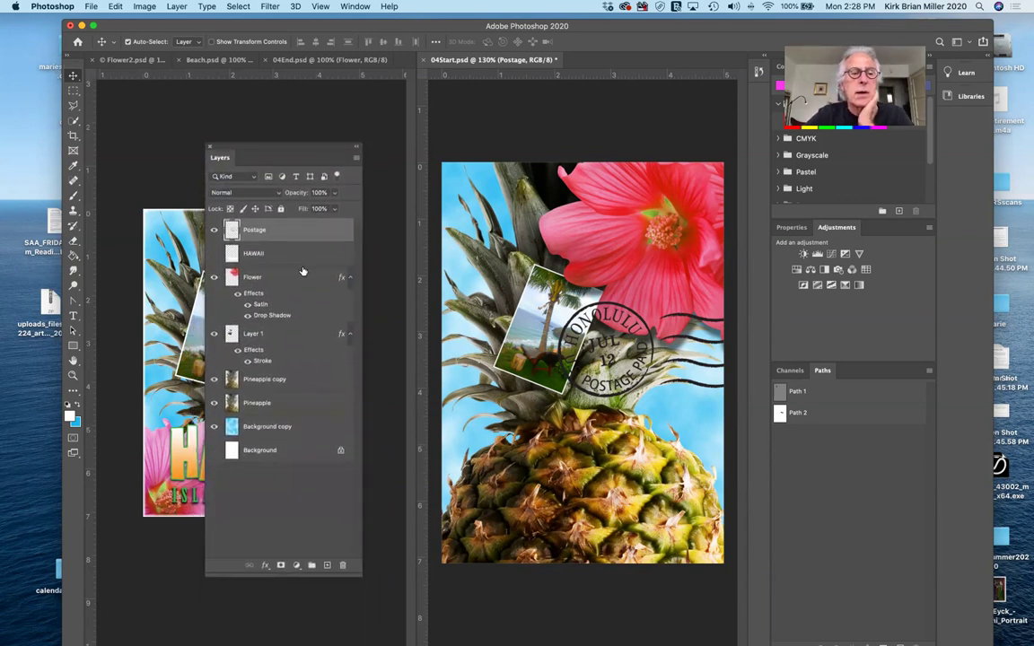
click(334, 209)
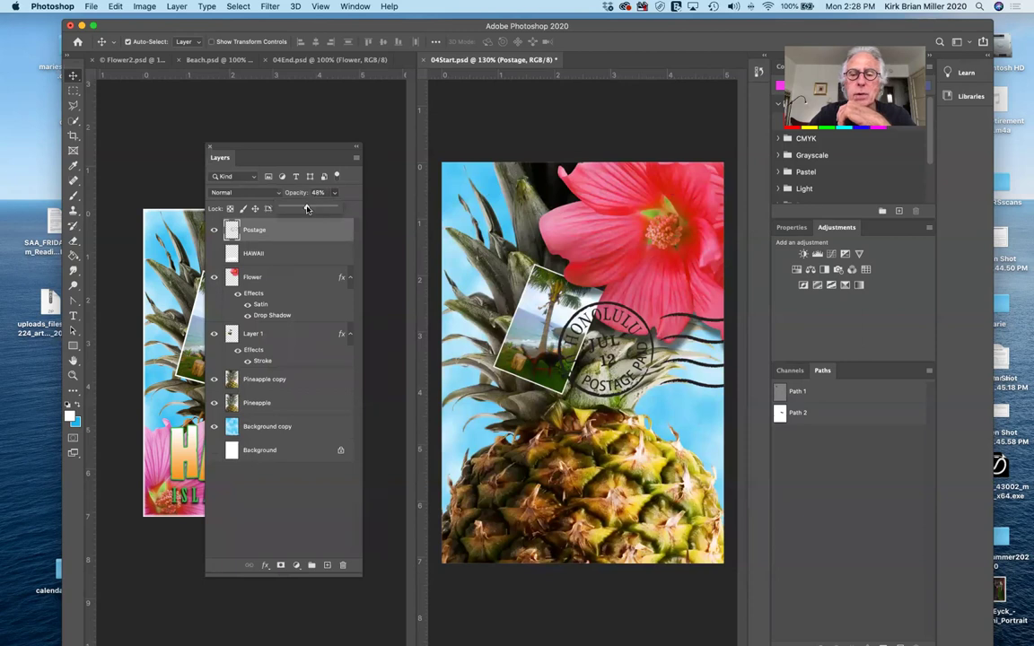
drag(334, 209, 307, 208)
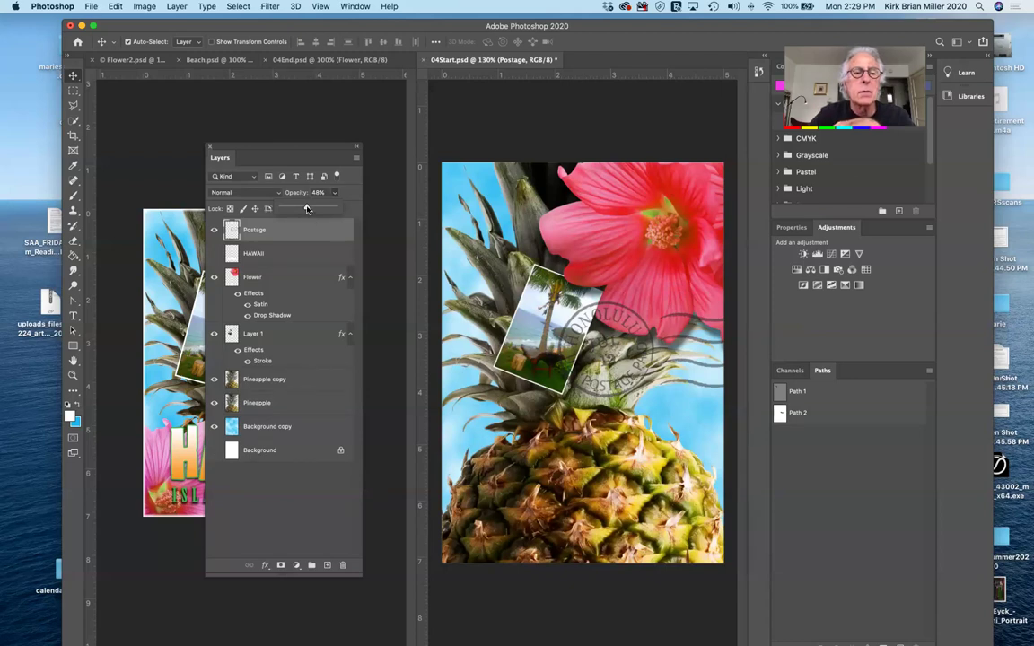
drag(307, 208, 308, 208)
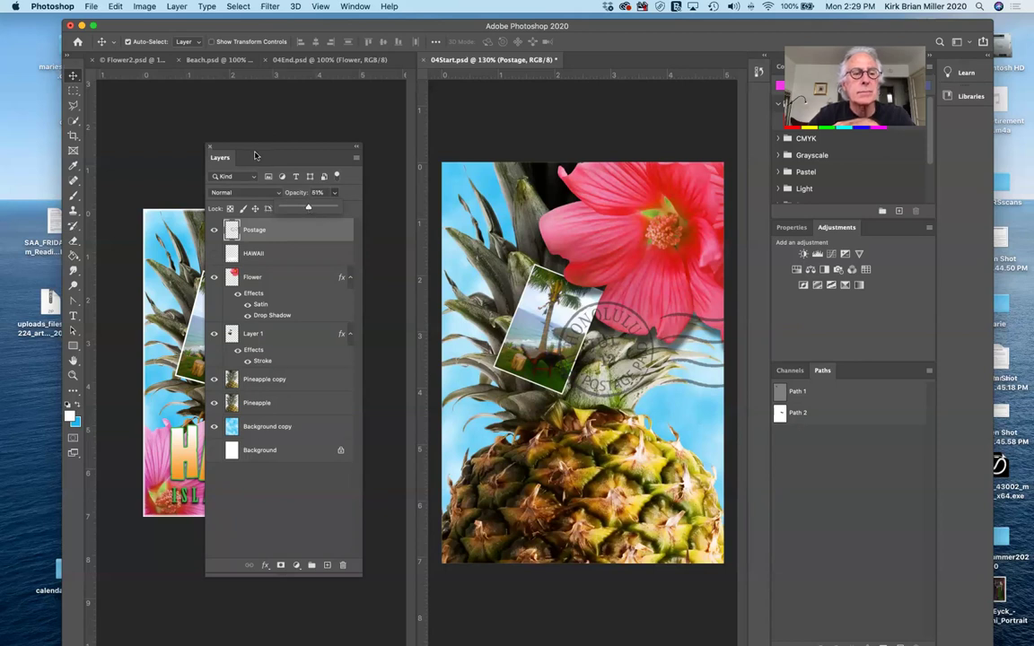
Compare the faded postmark with the finished postcard and make the HAWAII layer visible.
drag(235, 142, 261, 305)
drag(294, 348, 350, 364)
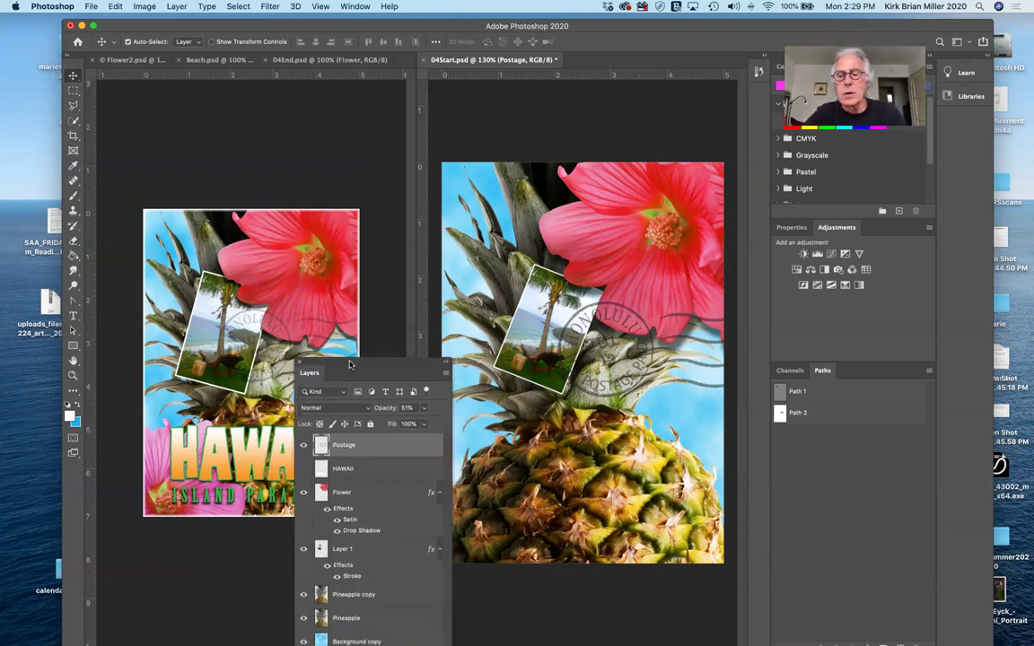
drag(350, 364, 330, 227)
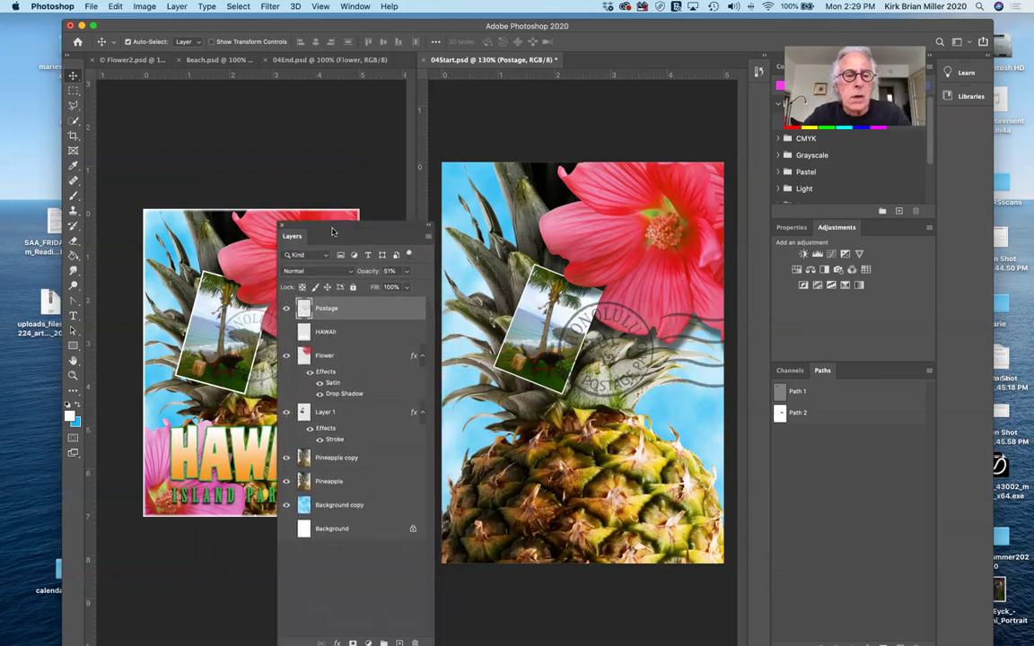
click(360, 333)
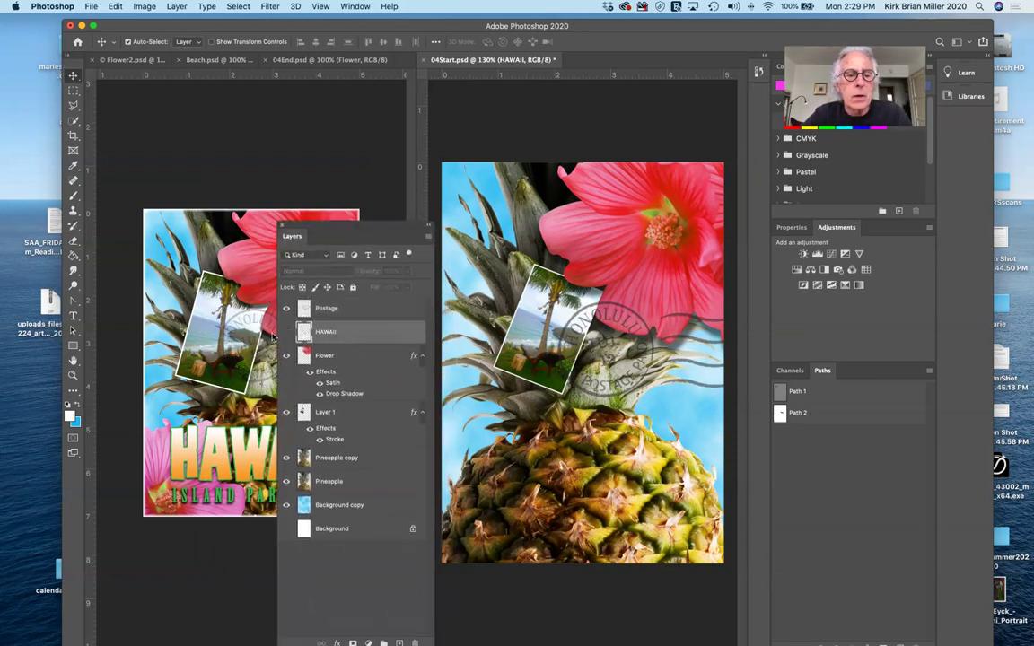
click(286, 333)
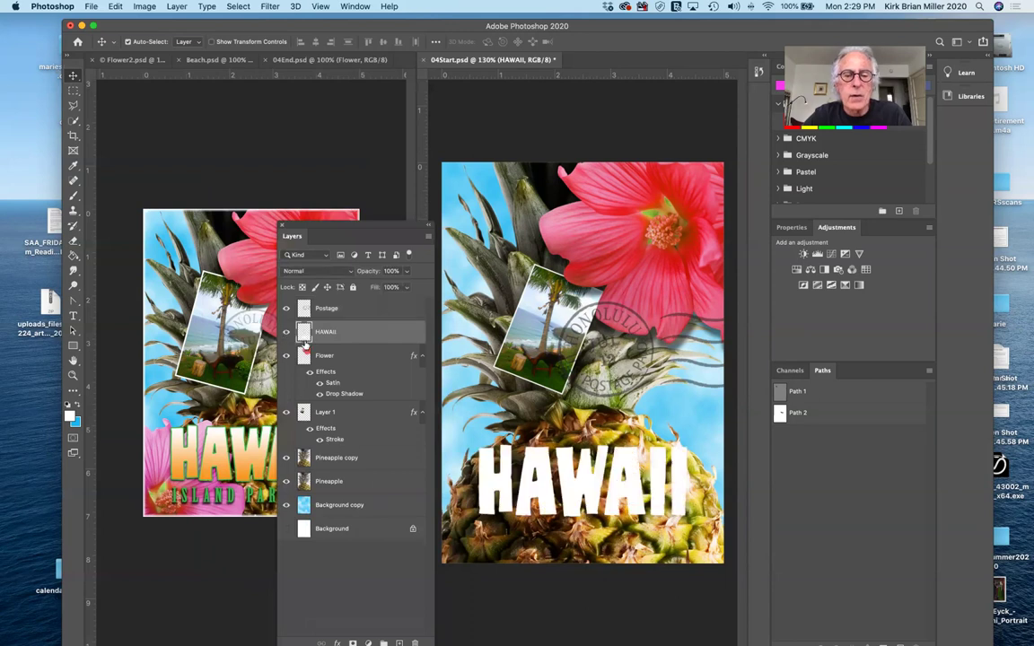
Examine the styled HAWAII title in the finished 04End.psd beside the plain title in 04Start.psd.
mouse_move(396, 229)
mouse_down()
mouse_move(297, 258)
mouse_move(344, 539)
mouse_move(359, 537)
mouse_move(368, 484)
mouse_move(338, 422)
mouse_up()
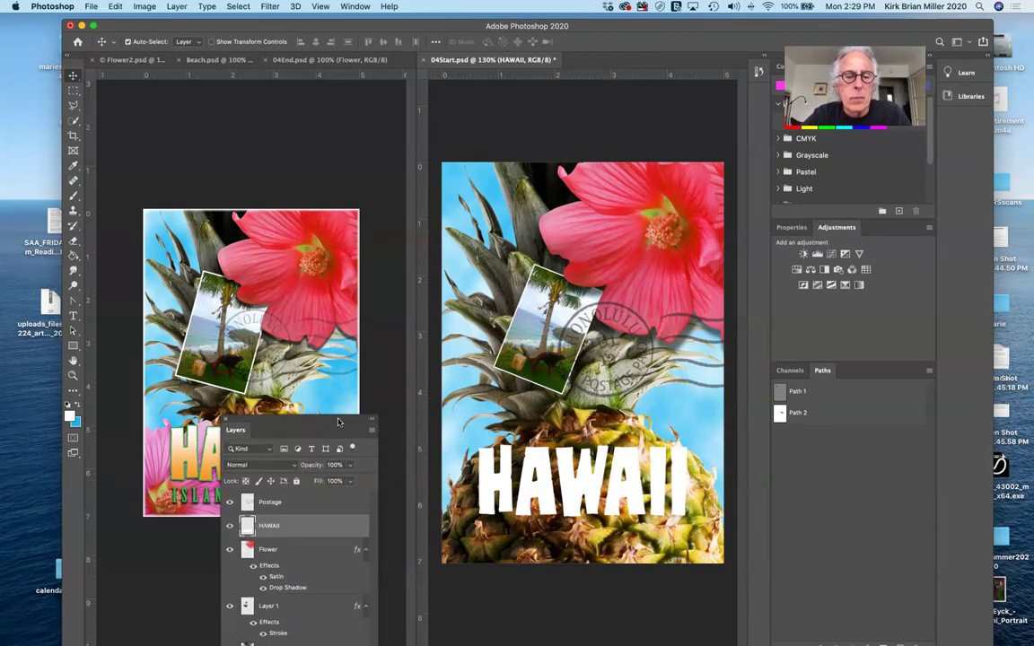
drag(338, 422, 335, 541)
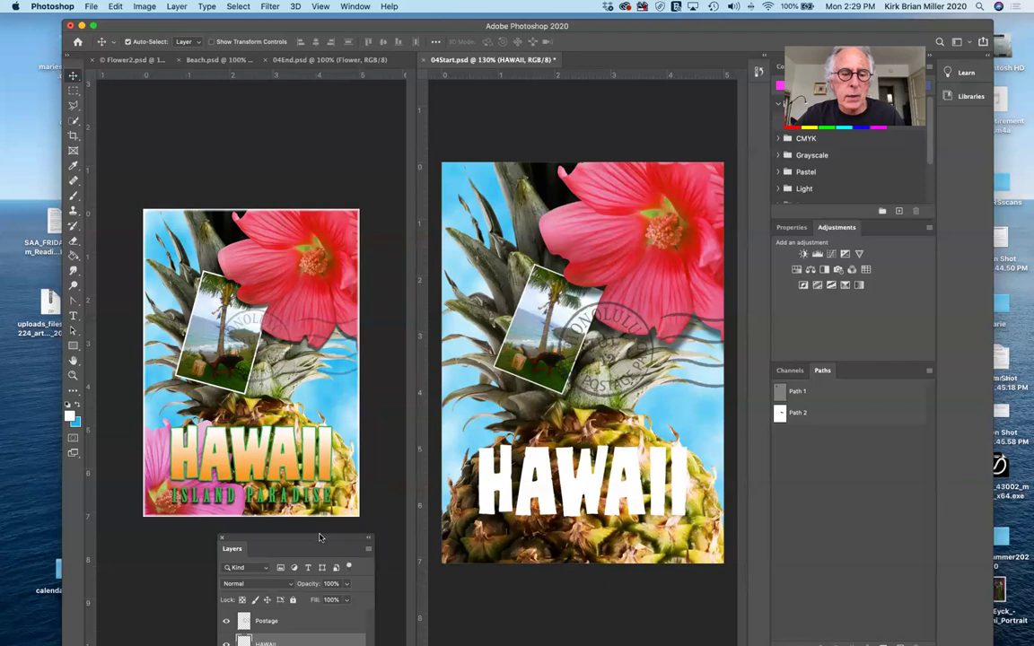
drag(319, 540, 325, 120)
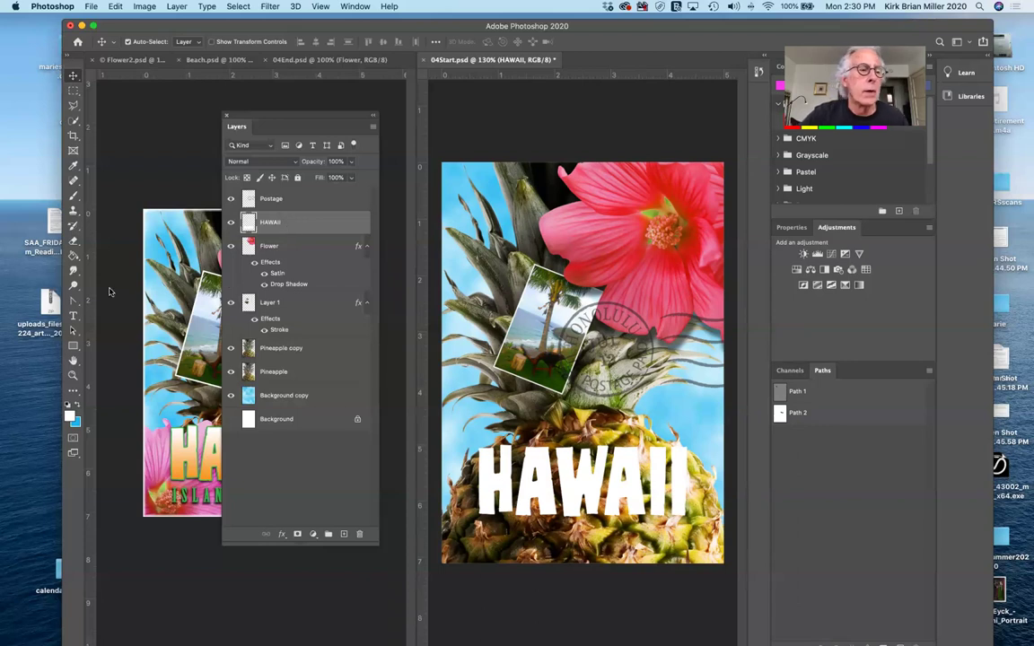
Switch to the Gradient tool and choose the black-to-white gradient from the Basics presets.
click(73, 255)
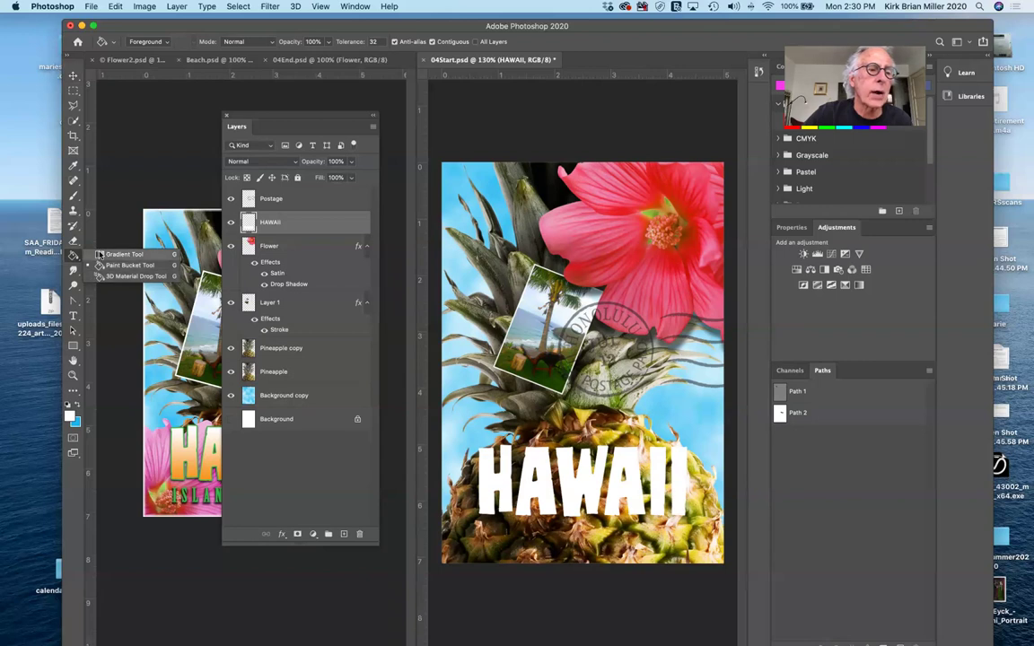
click(107, 255)
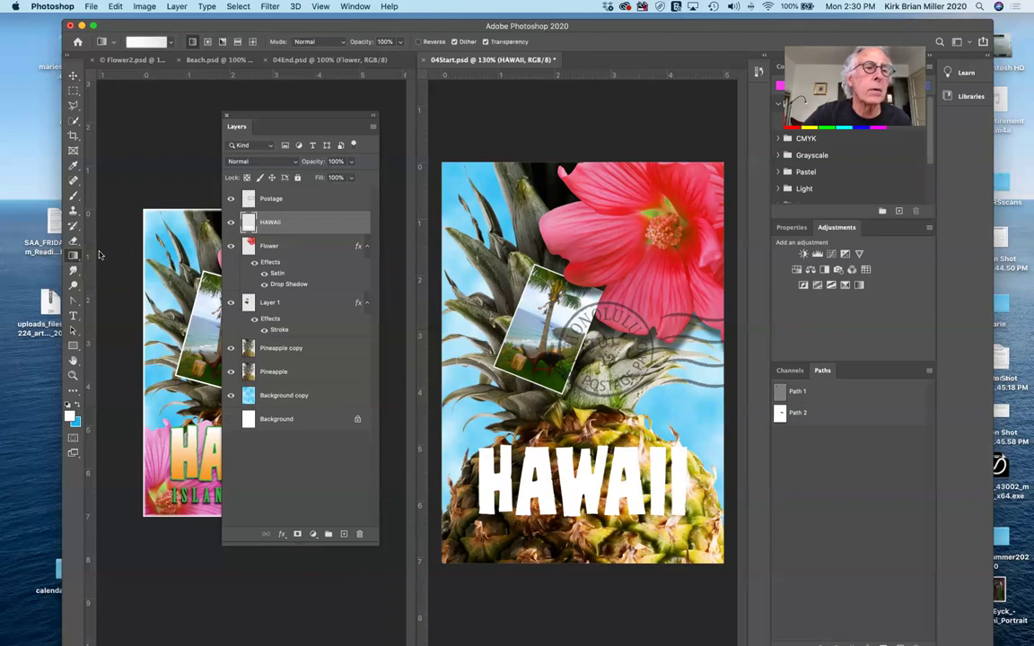
click(173, 45)
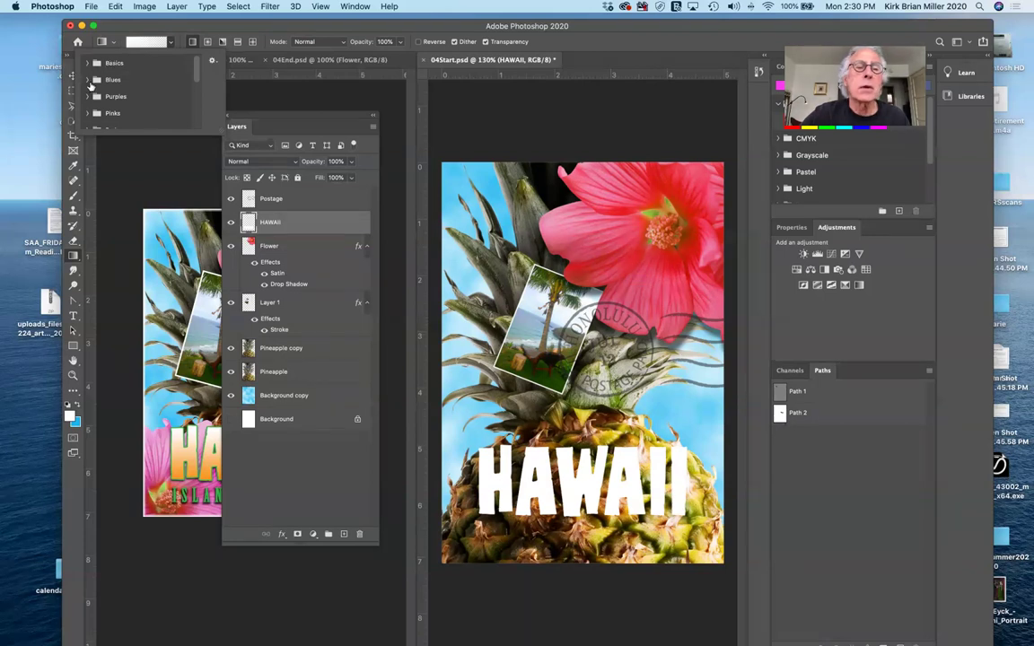
click(87, 63)
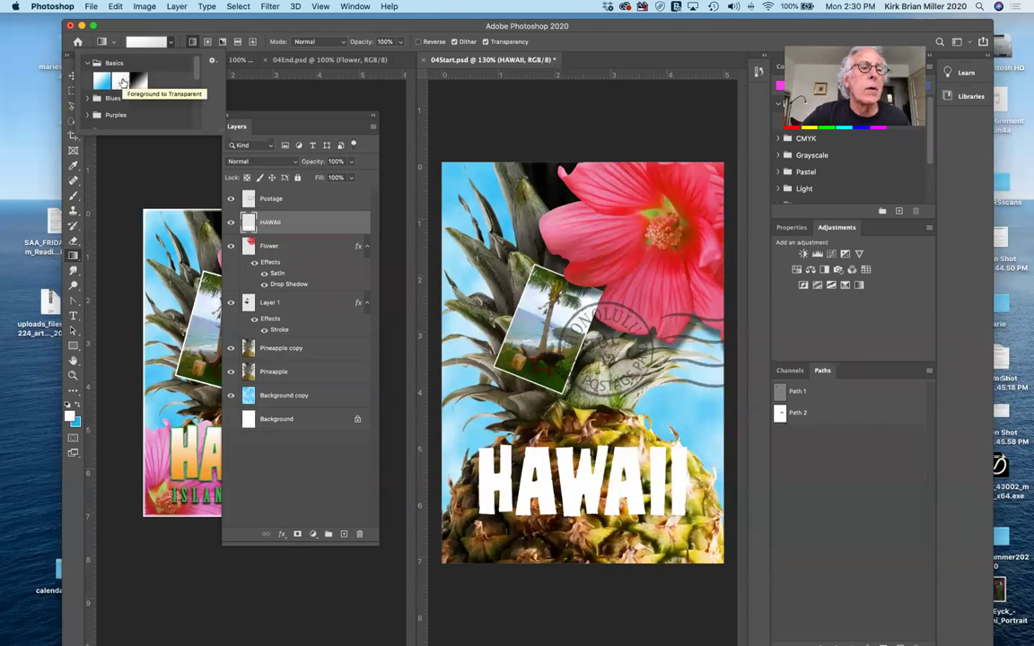
click(123, 82)
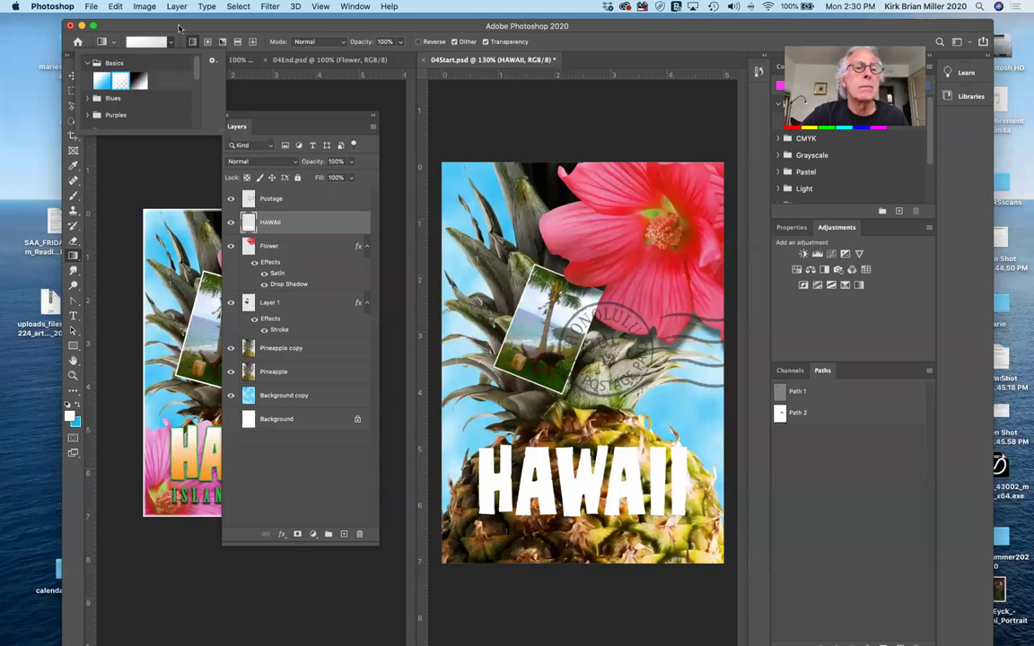
click(139, 81)
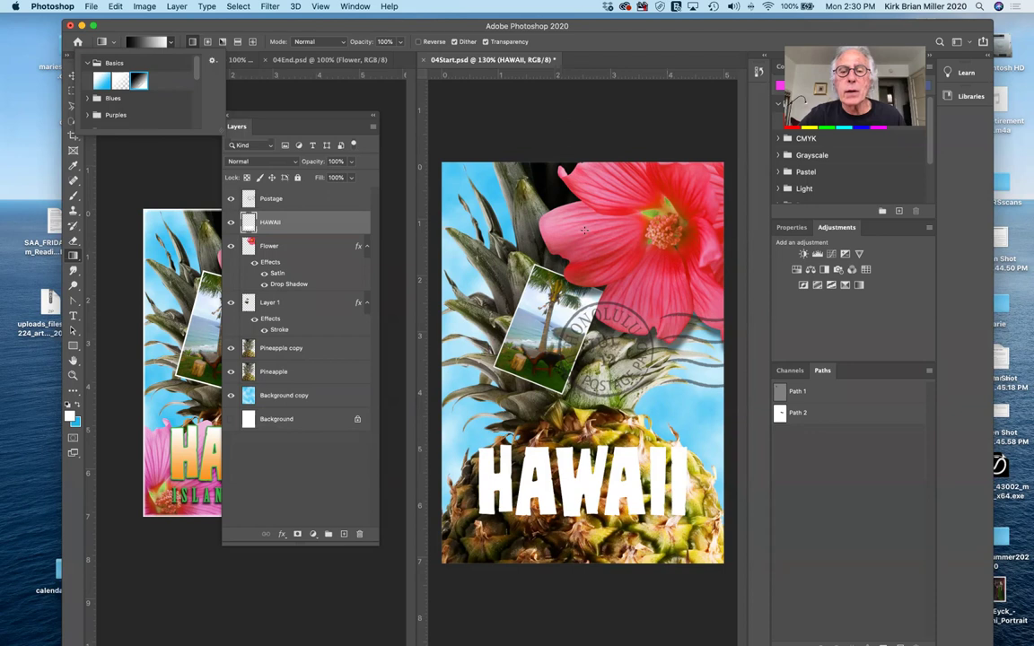
Try a vertical black-to-white gradient from the flower down to the title on the HAWAII layer, and undo it.
drag(585, 231, 589, 468)
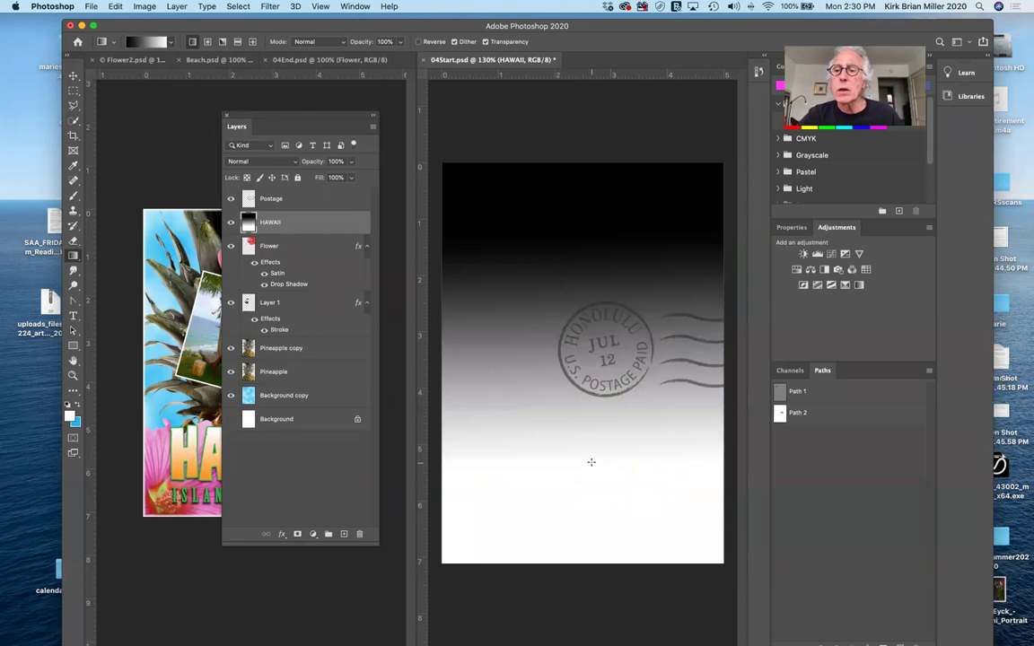
key(super+z)
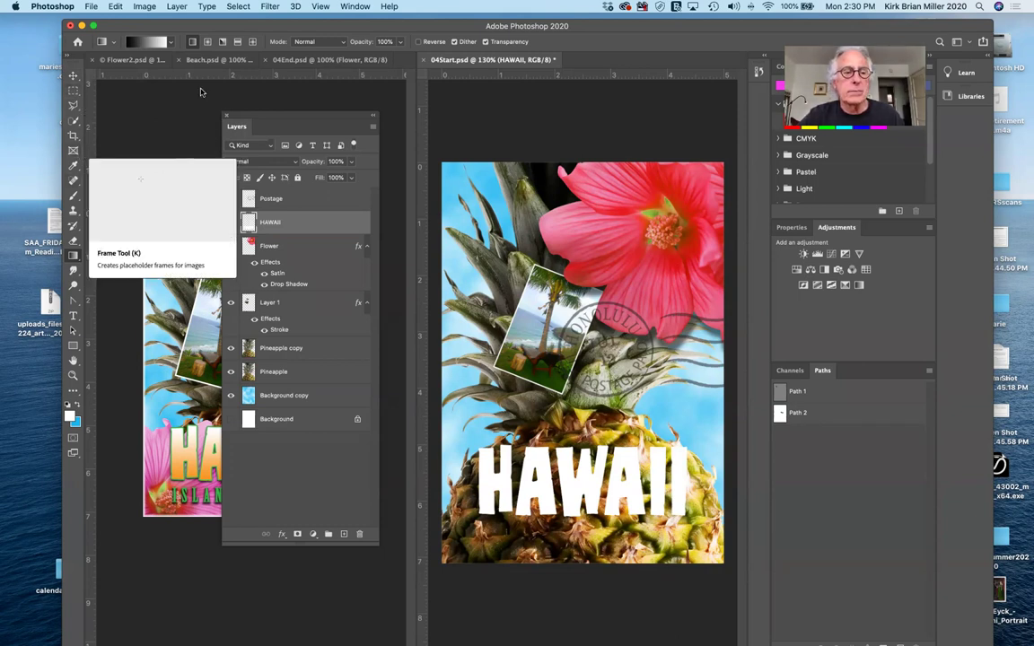
Select the HAWAII lettering's pixels and edit the gradient's black stop to orange f5ad23, keeping the other stop white.
super+click(249, 224)
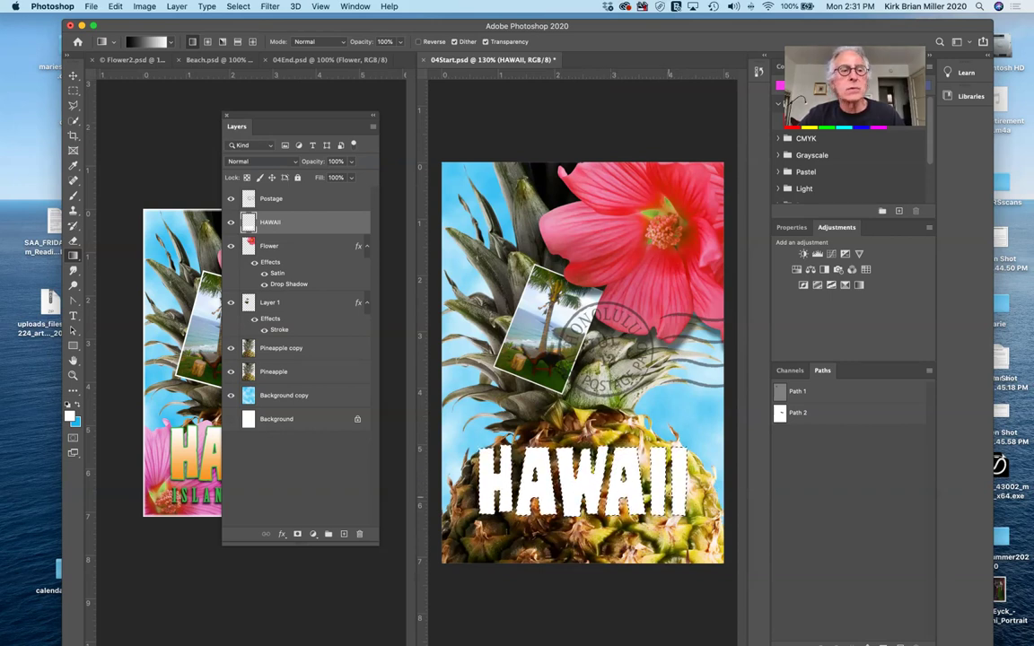
click(102, 43)
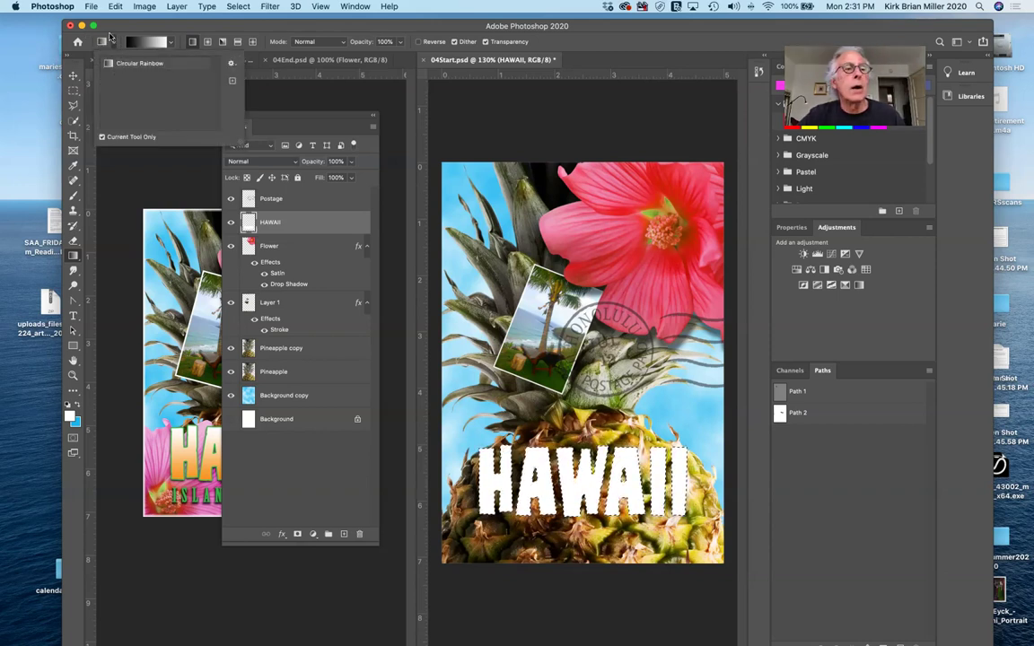
click(103, 43)
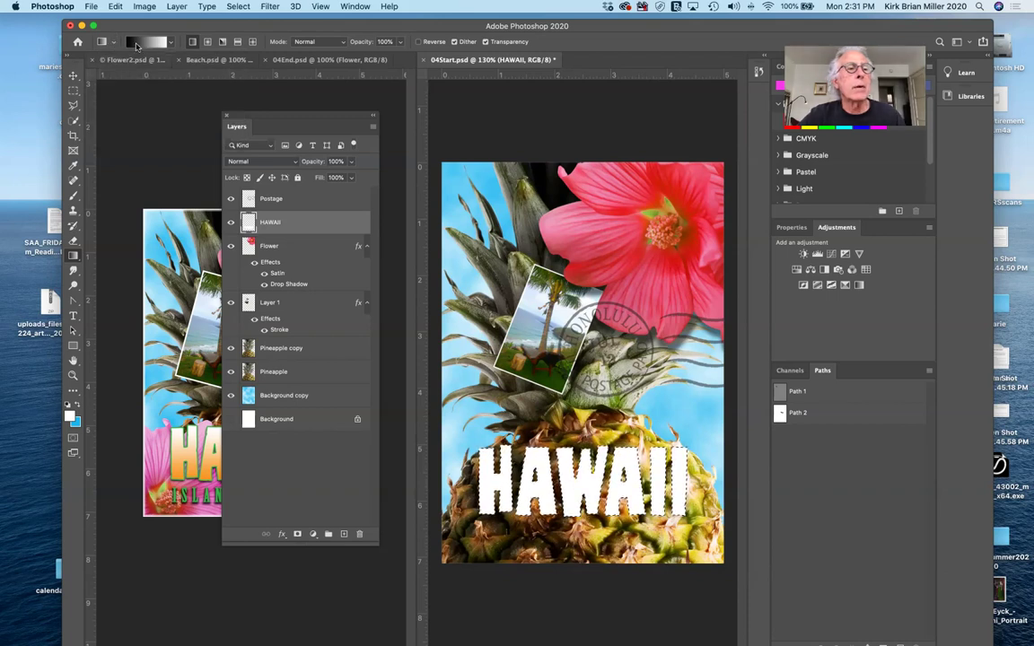
click(143, 42)
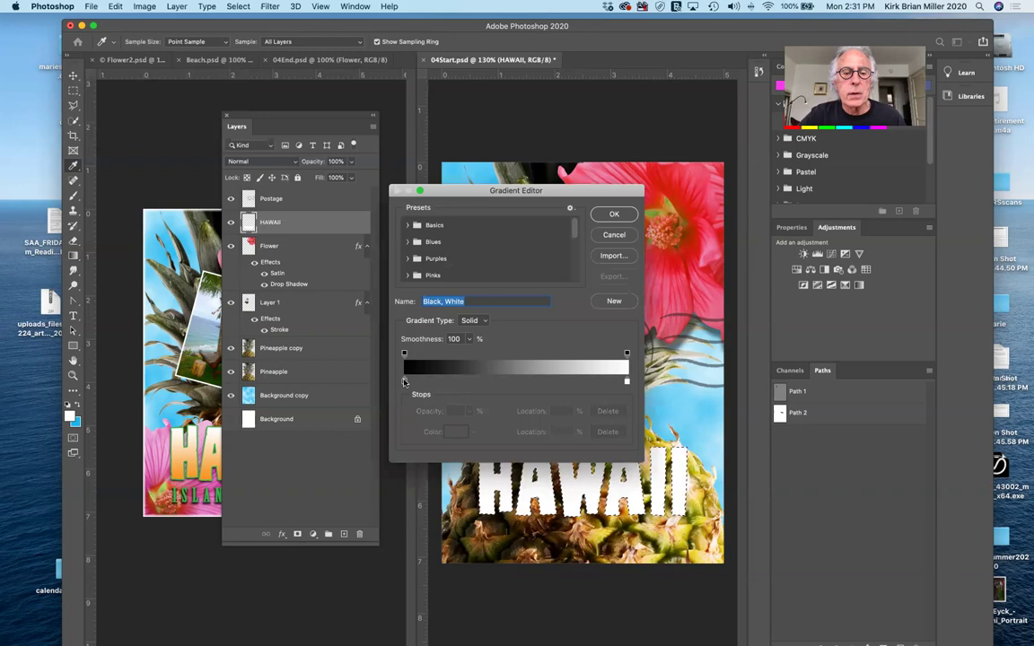
double_click(405, 382)
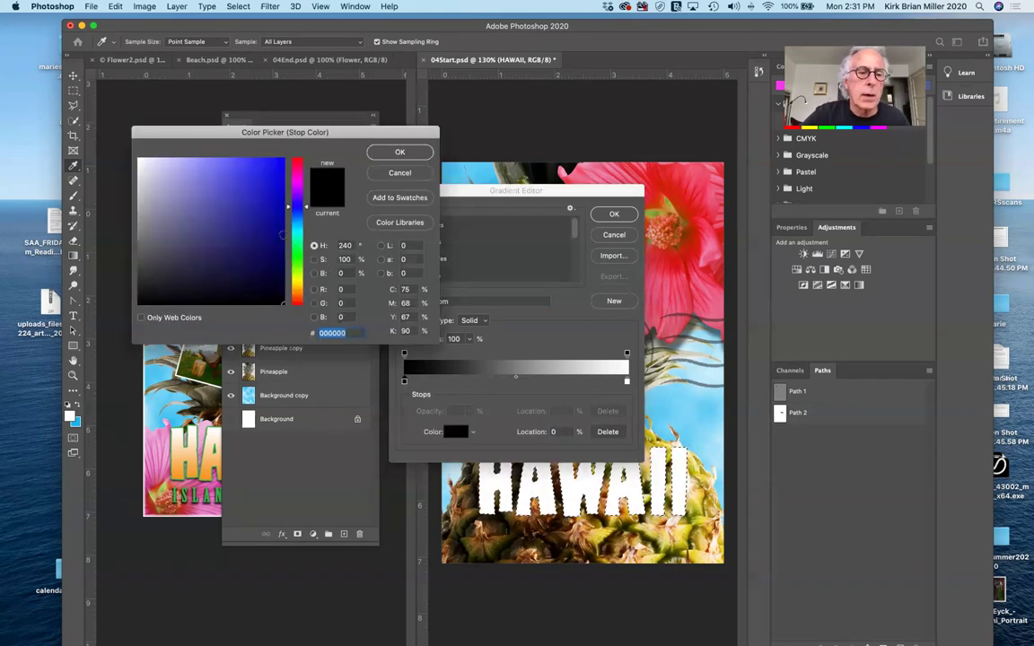
click(296, 289)
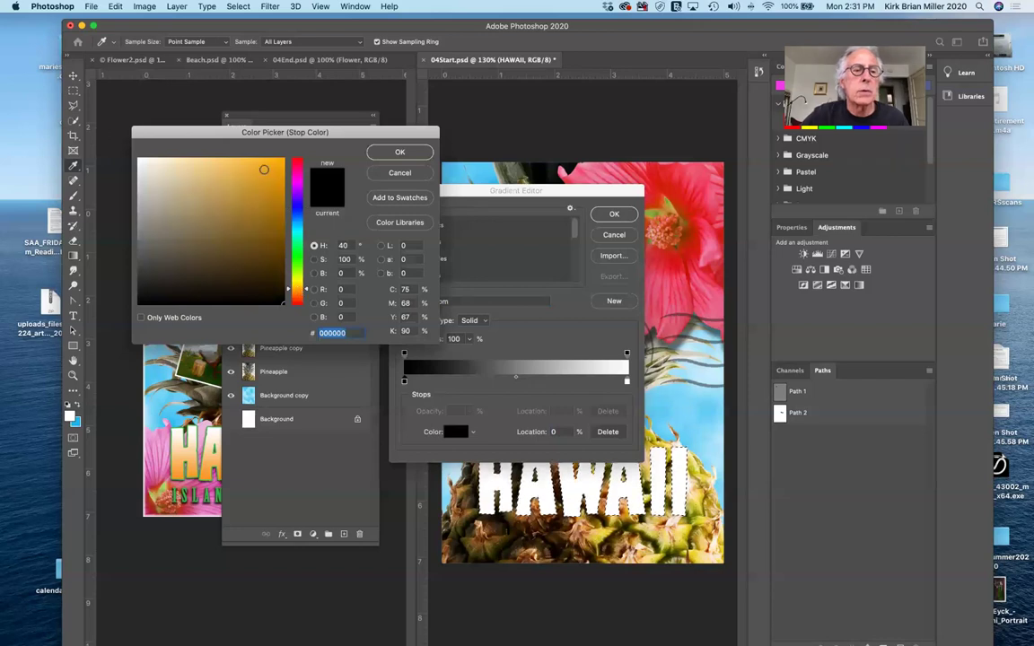
click(264, 162)
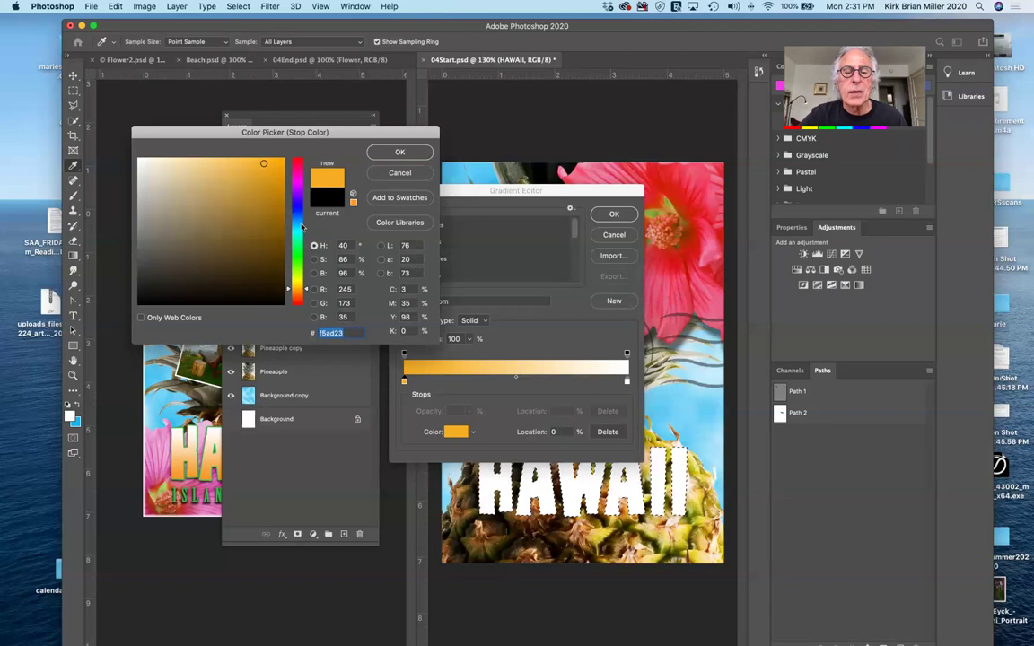
click(399, 155)
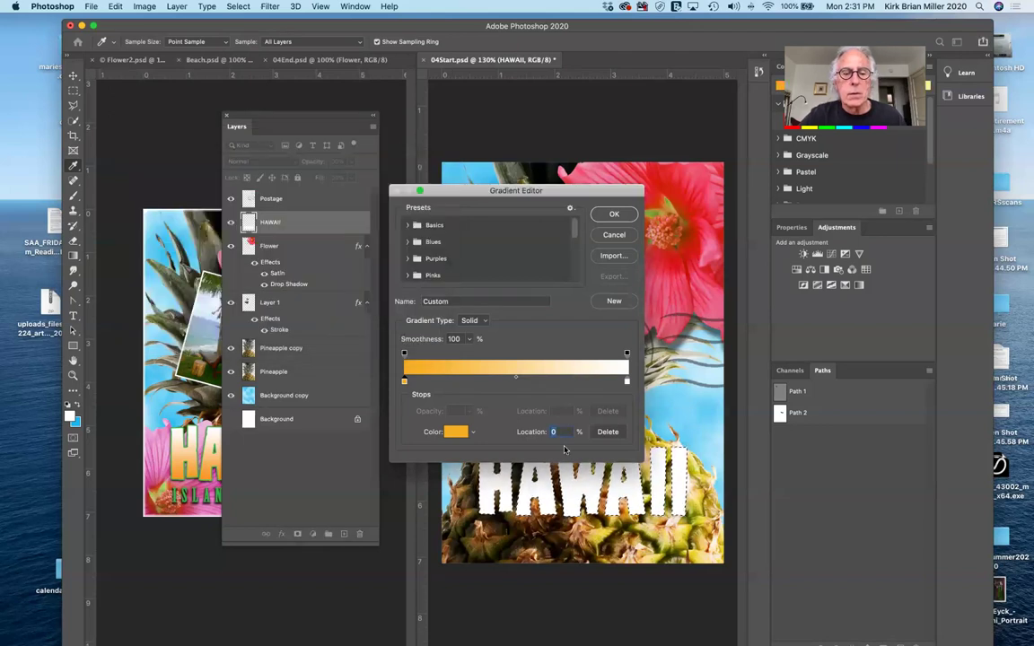
click(613, 215)
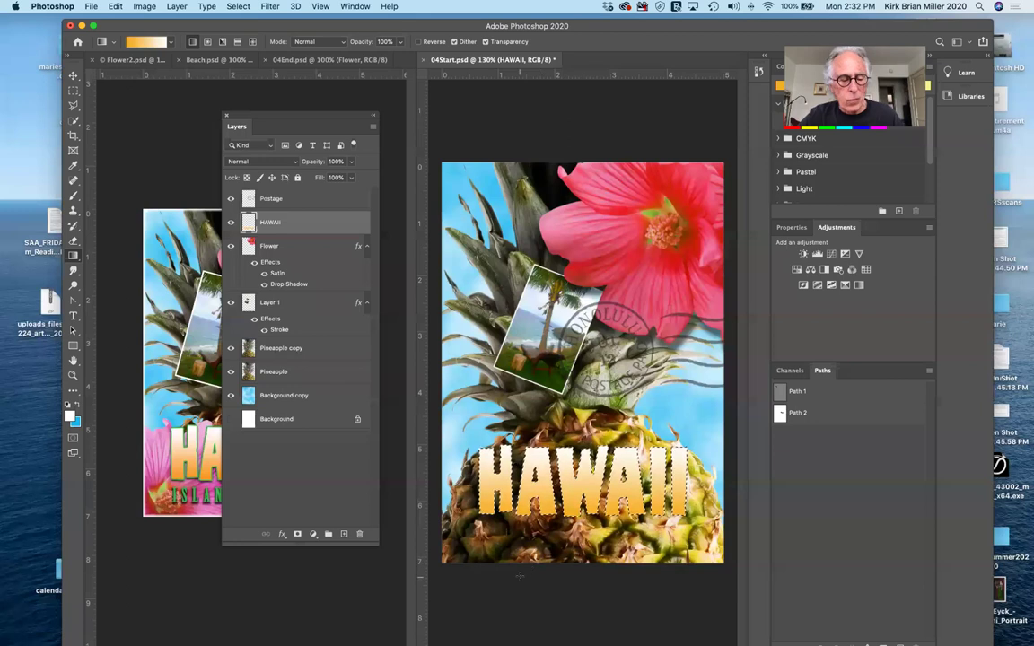
Undo the vertical gradient fill, try the orange-to-white gradient horizontally across the HAWAII letters, and undo that too.
key(super+z)
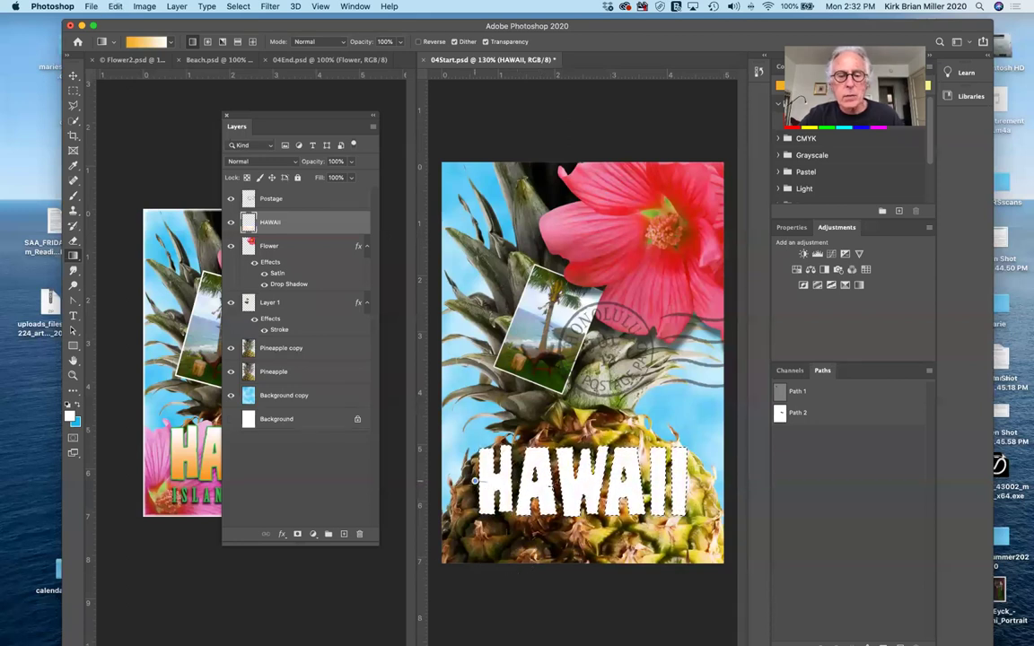
drag(664, 482, 664, 485)
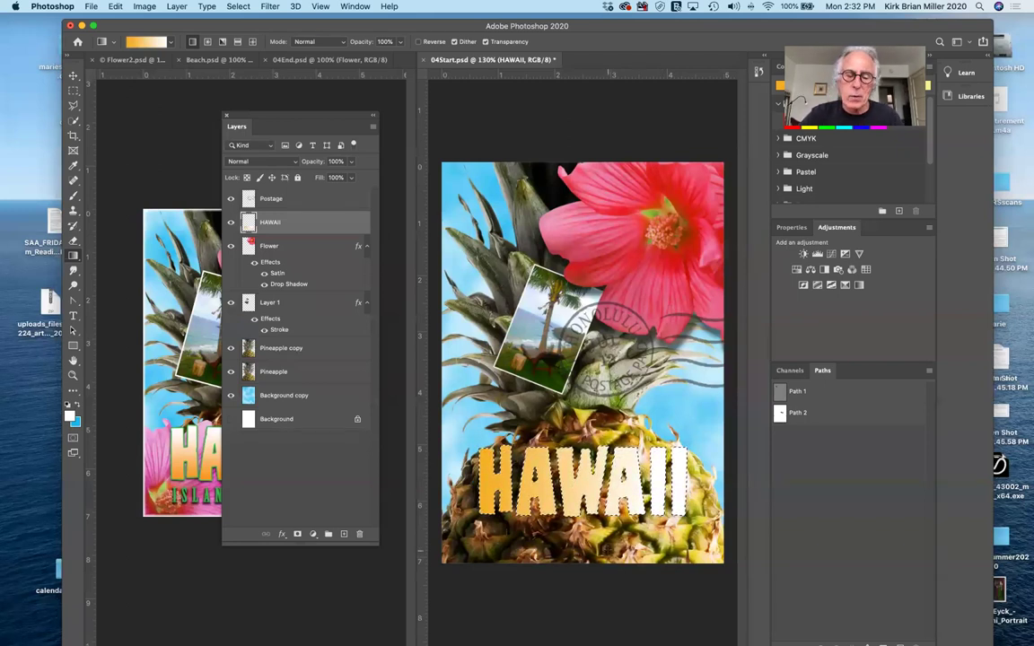
key(super+z)
key(super+z)
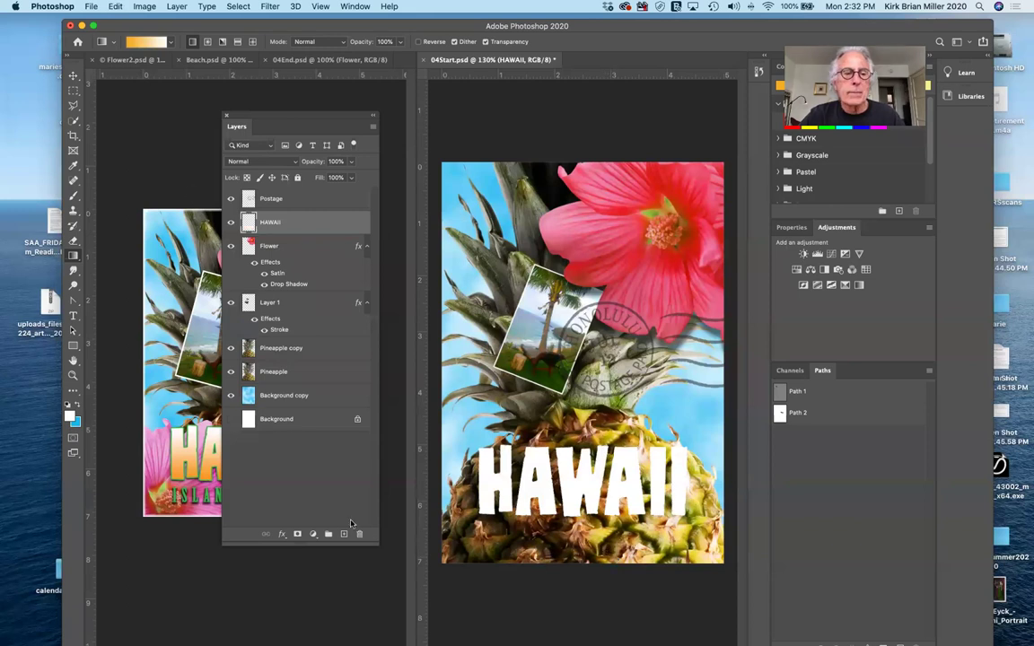
Reselect the HAWAII lettering's pixels and fill them with a vertical gradient from orange at the base to white at the top.
super+click(250, 222)
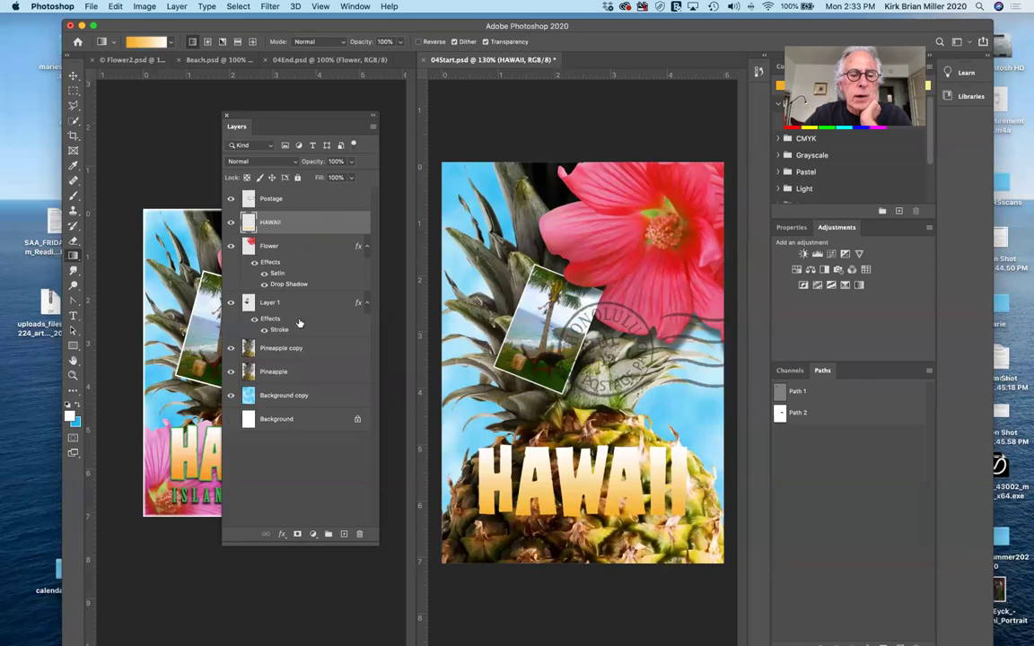
Add a Stroke effect to the HAWAII layer and set its color to green 2cb32c.
click(282, 534)
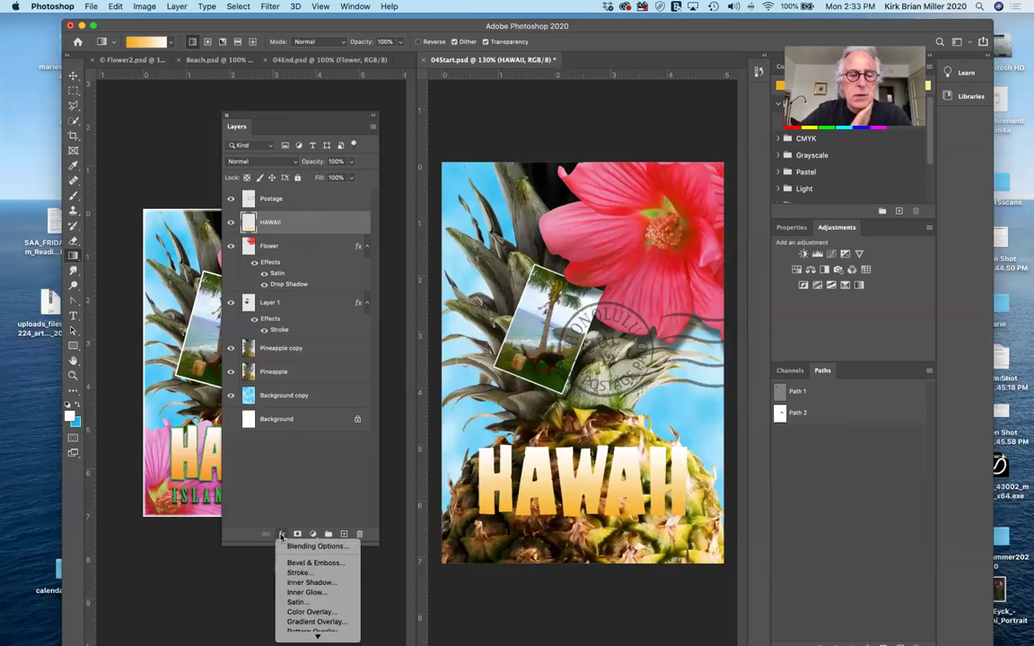
click(283, 573)
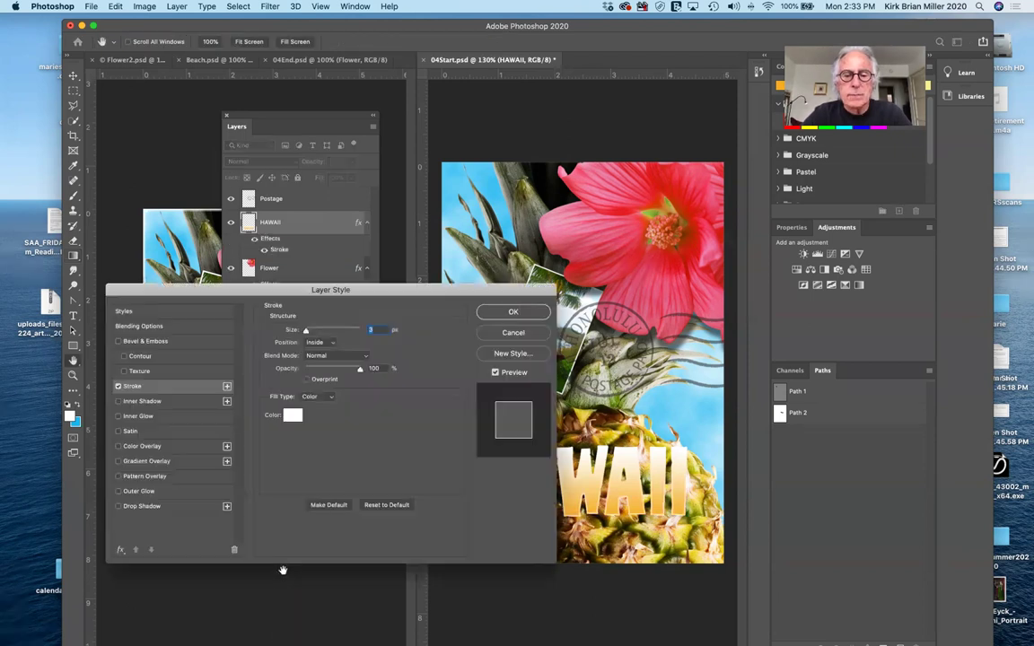
drag(388, 292, 405, 101)
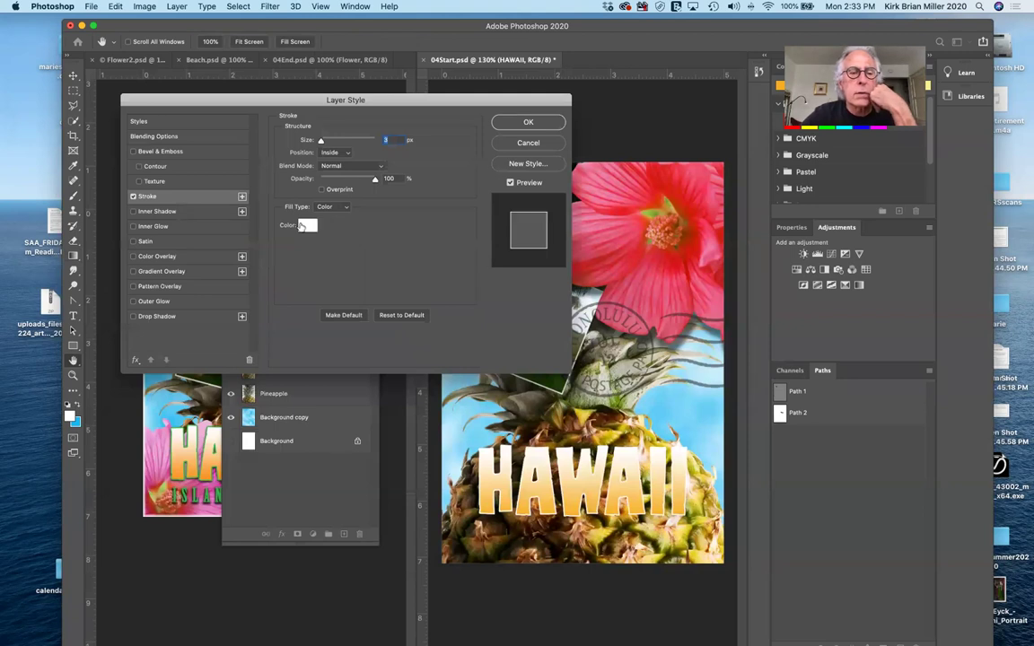
click(305, 225)
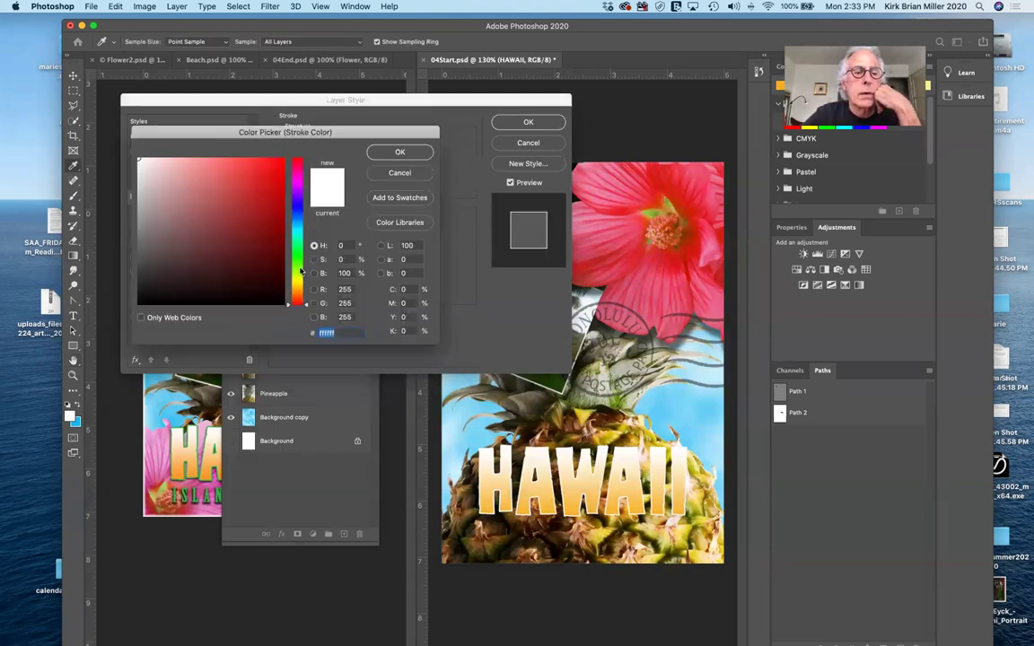
click(296, 256)
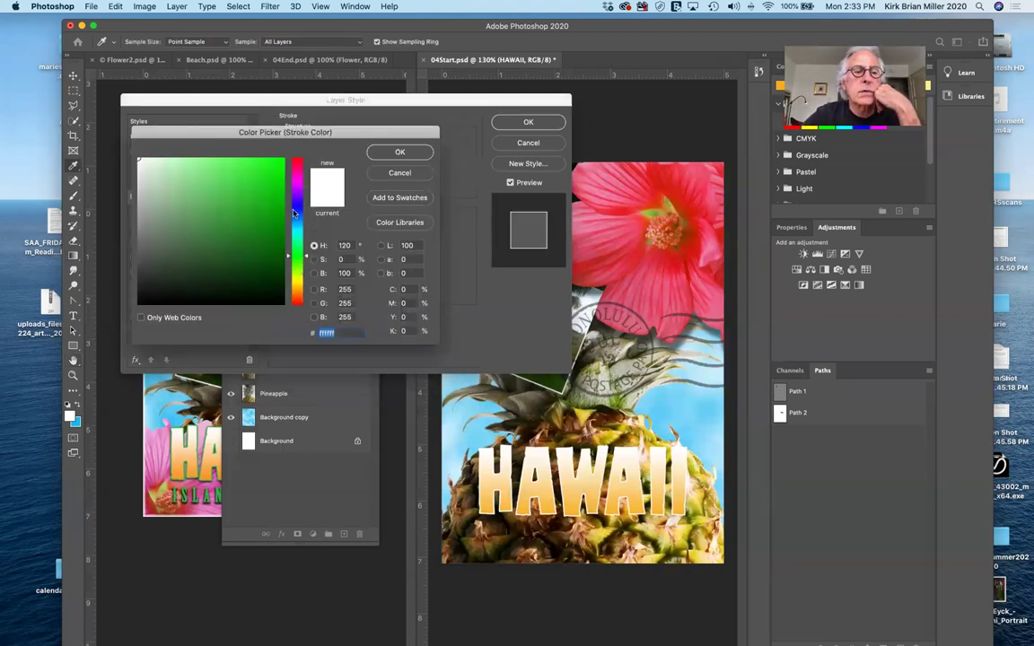
click(258, 164)
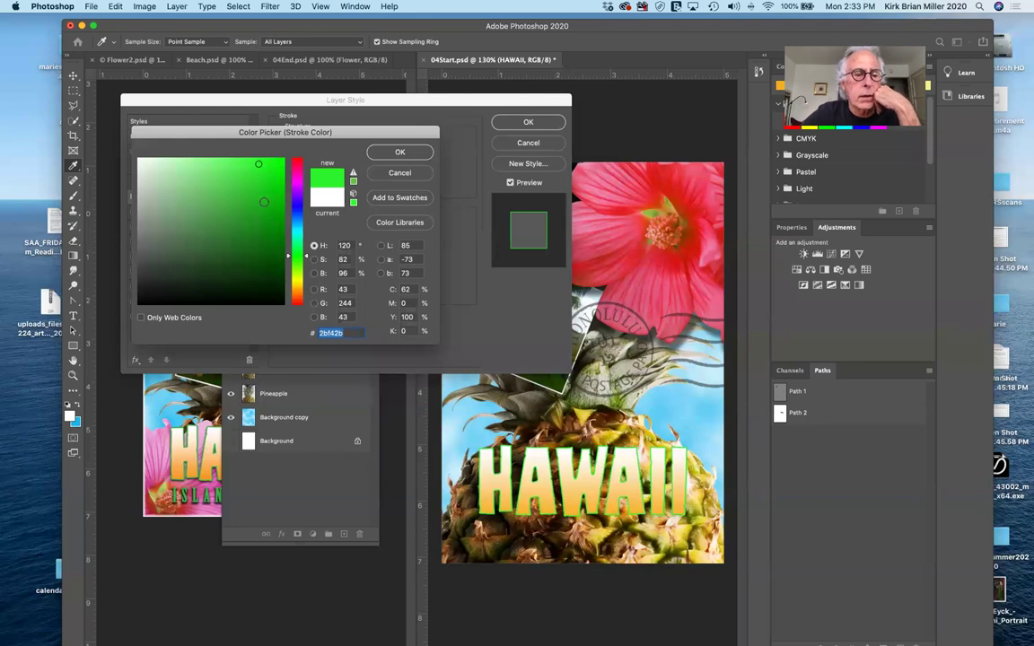
click(242, 216)
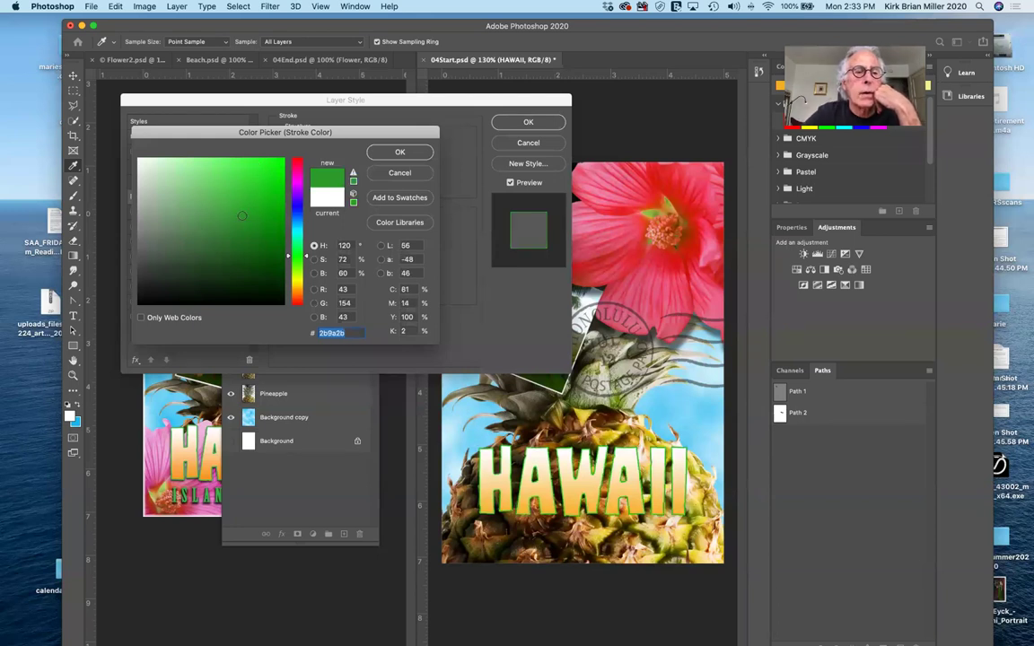
click(248, 201)
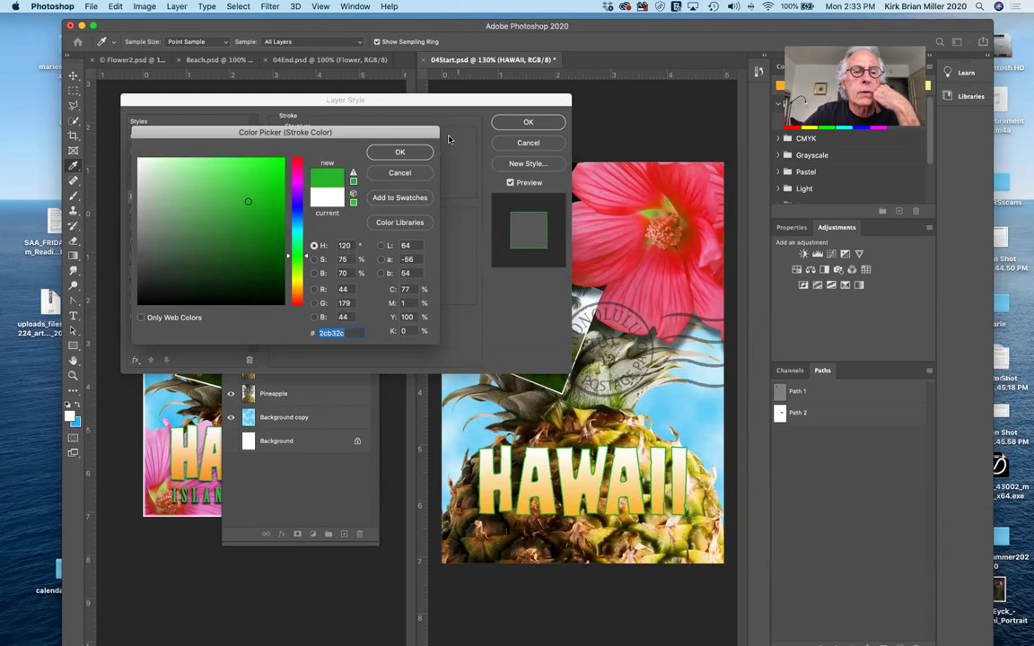
click(399, 153)
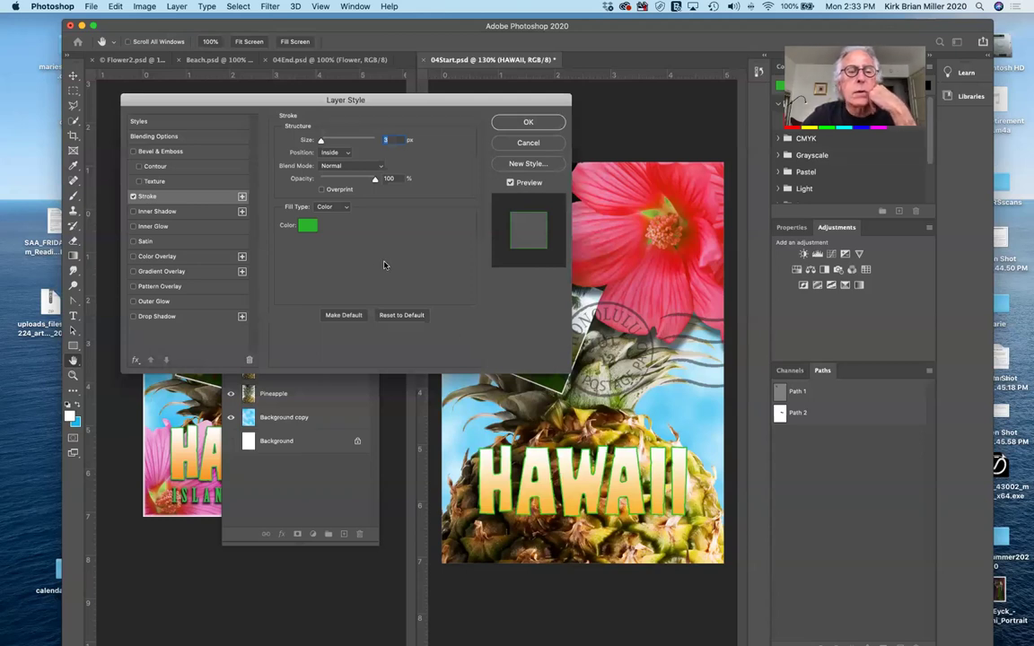
Compare the Center and Outside stroke positions, keep Outside, and set the stroke's size to 4 px.
click(337, 155)
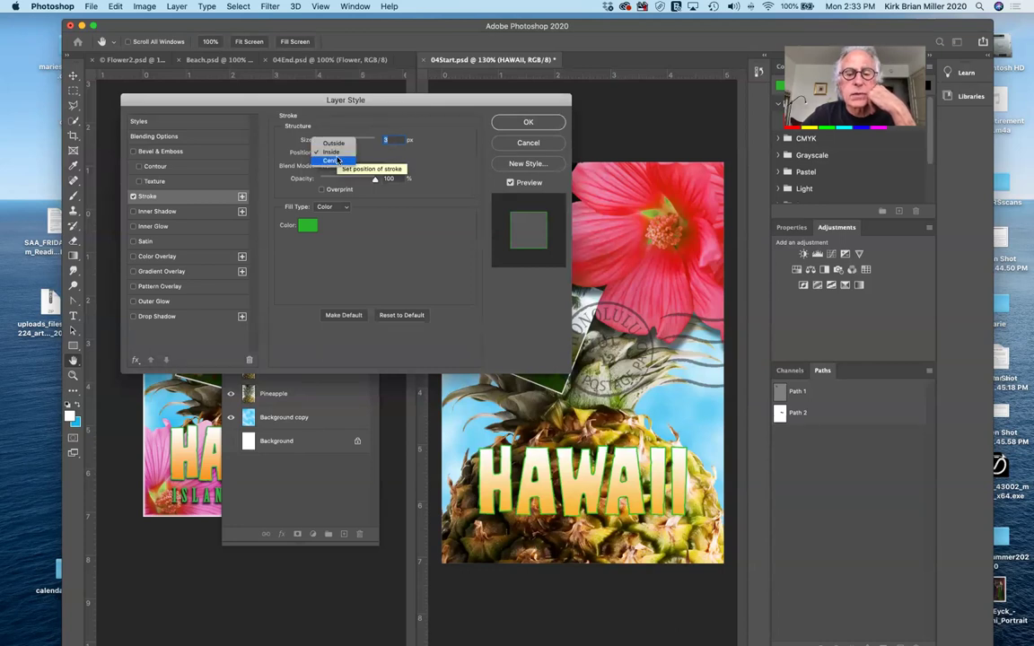
click(332, 159)
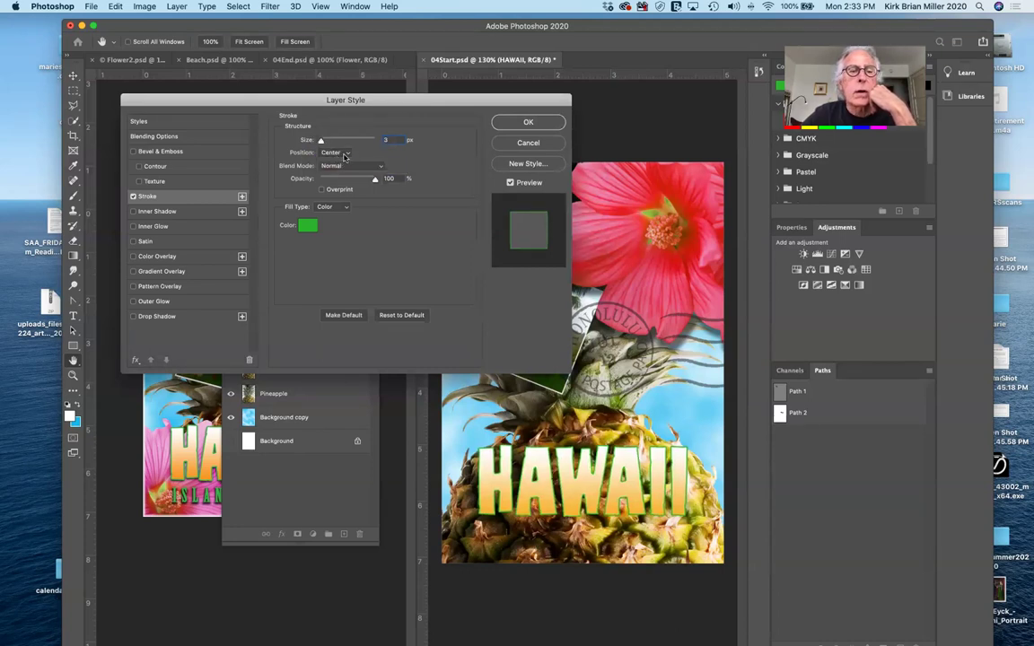
click(343, 154)
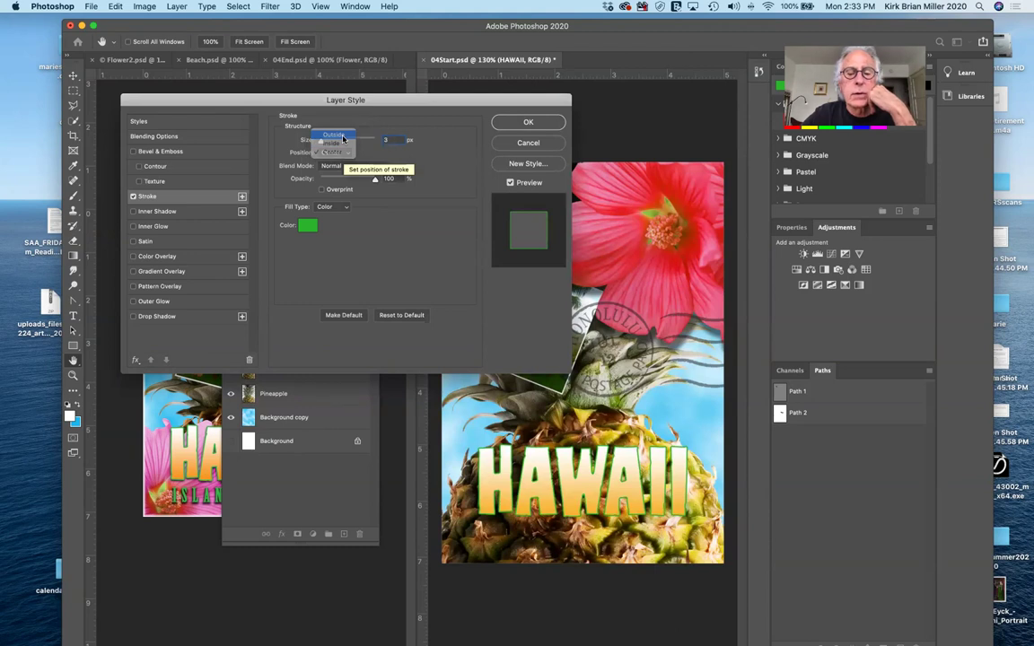
click(333, 135)
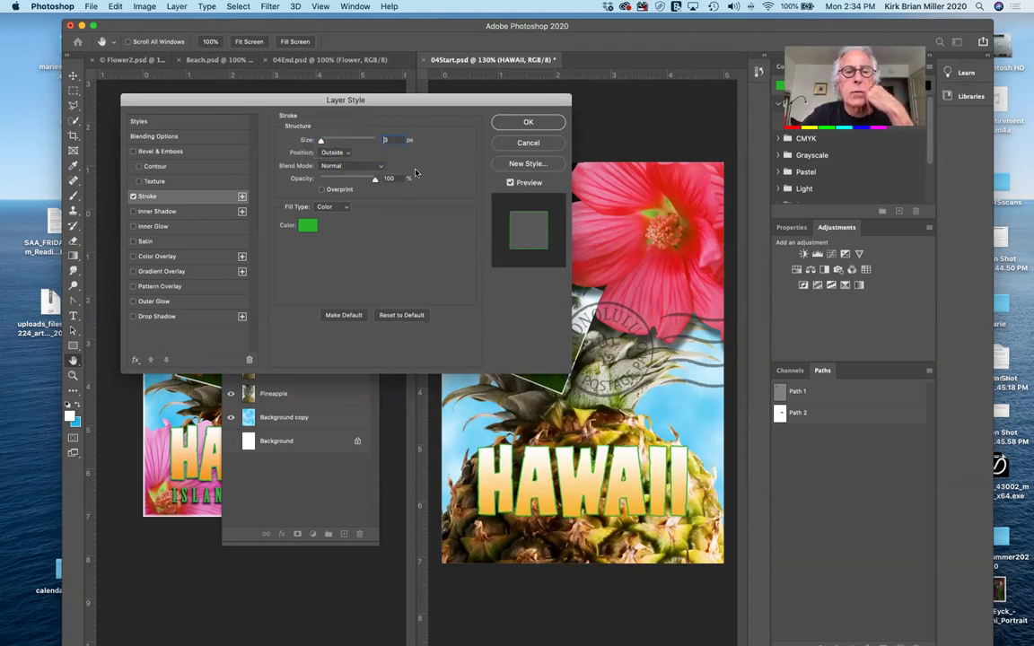
click(360, 152)
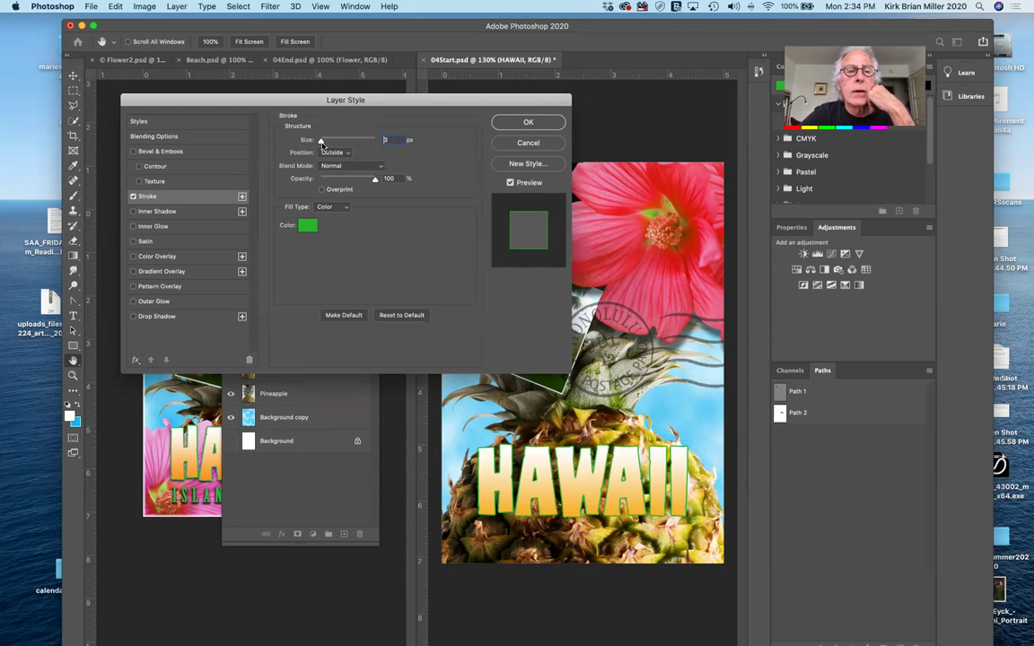
drag(318, 142, 322, 142)
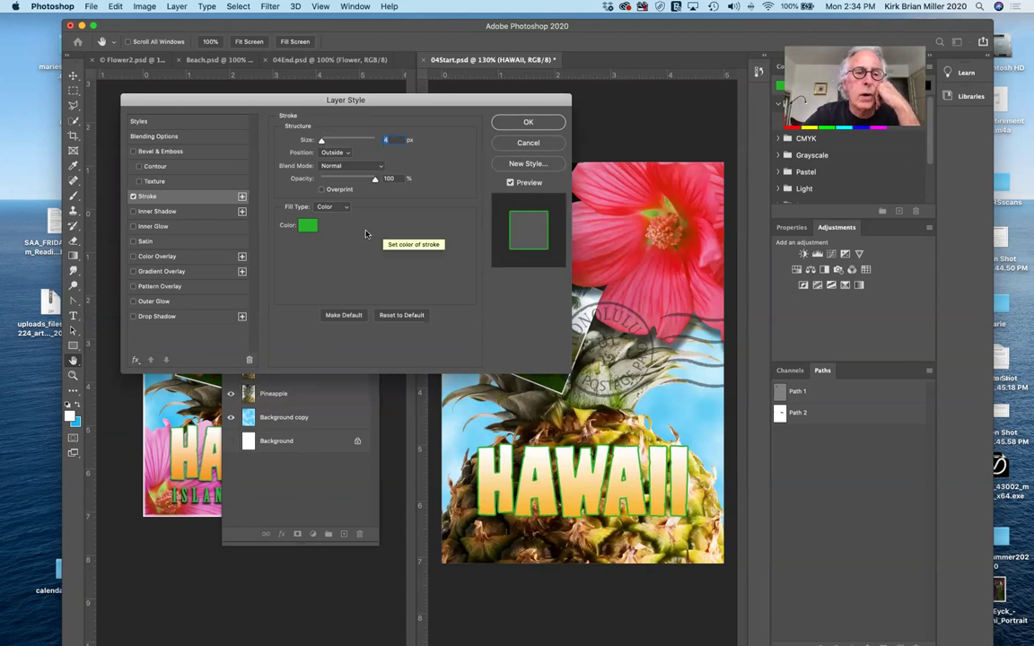
Try the darker green 249124 for the stroke, settle on a green, and apply the Stroke effect to the HAWAII layer.
click(297, 227)
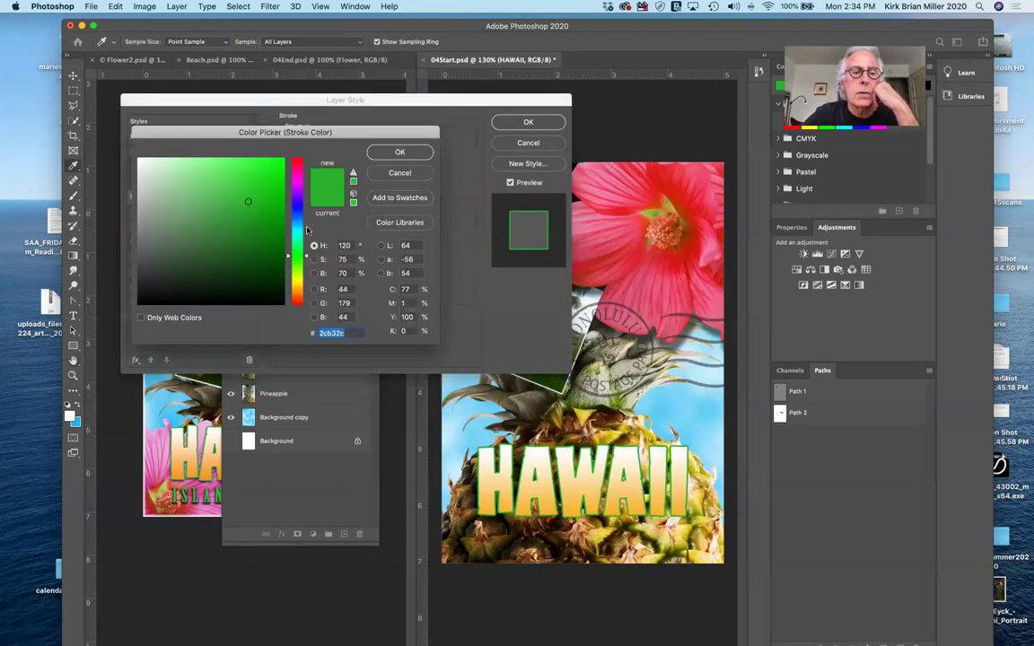
click(248, 221)
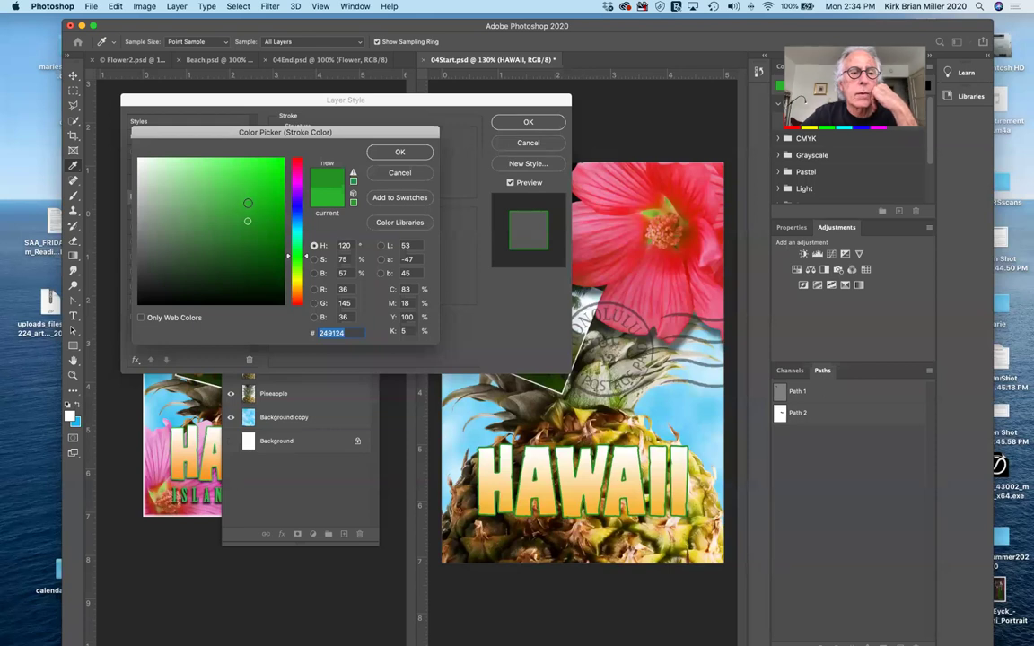
click(401, 152)
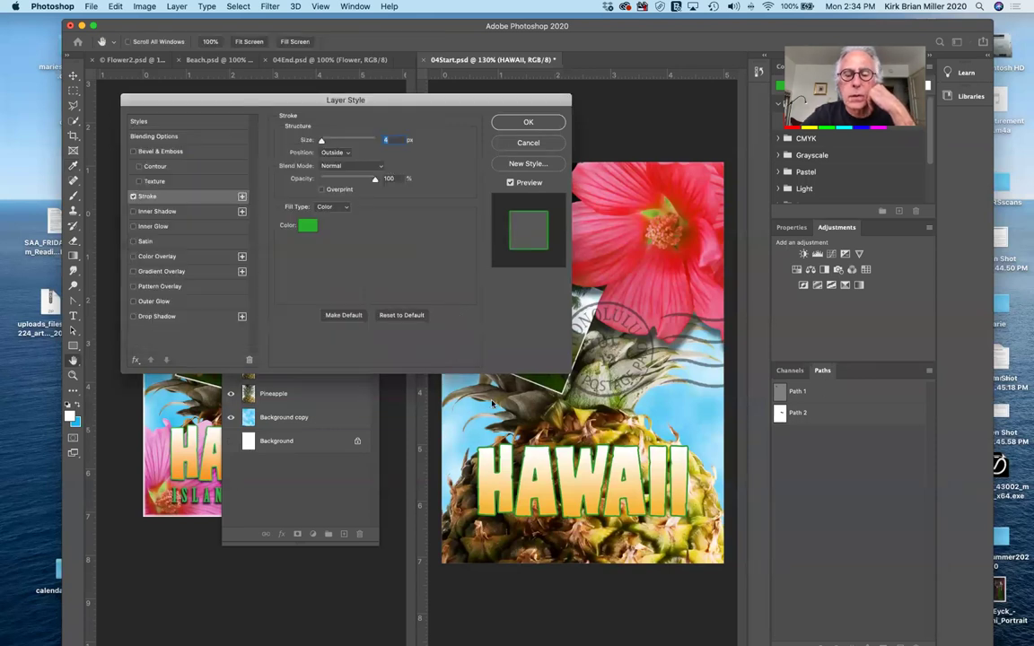
click(528, 123)
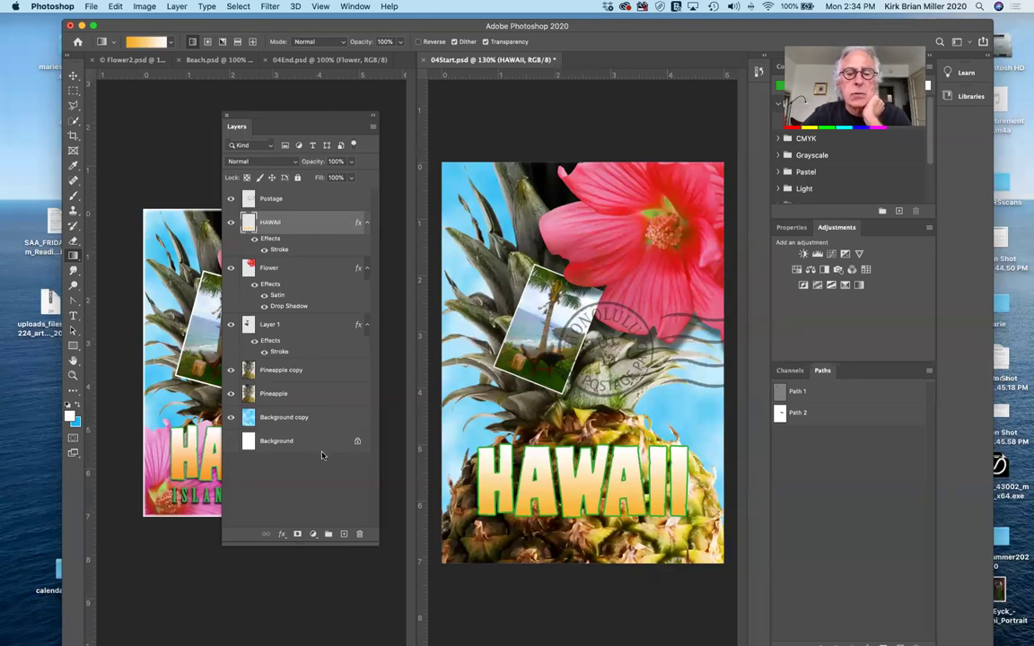
Copy the purple flower from Flower2.psd into 04Start.psd and move its layer directly below Layer 1.
drag(321, 119, 830, 265)
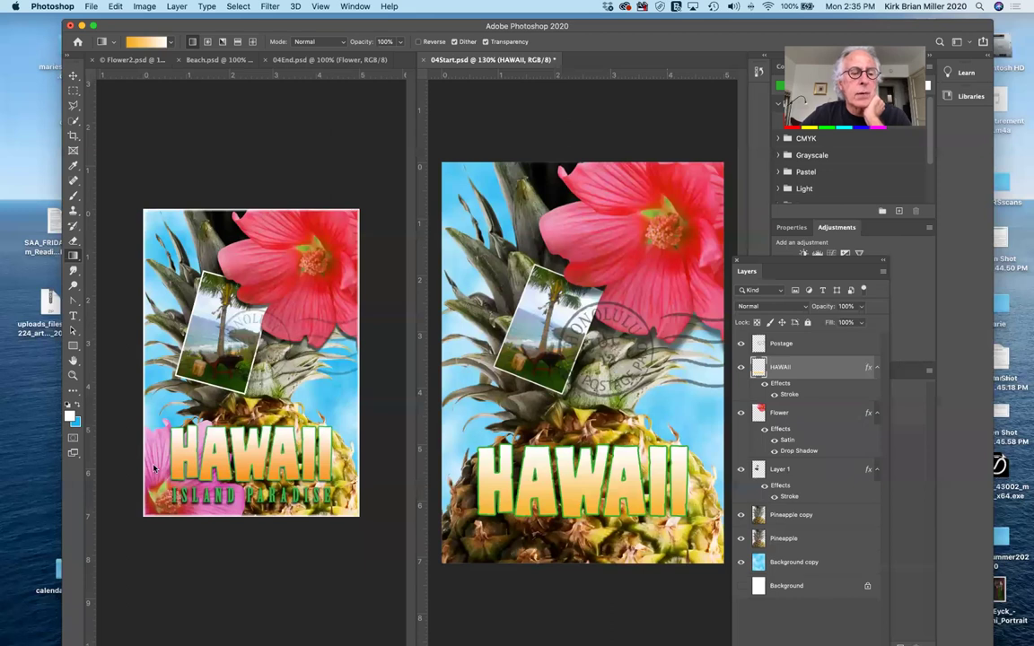
click(132, 60)
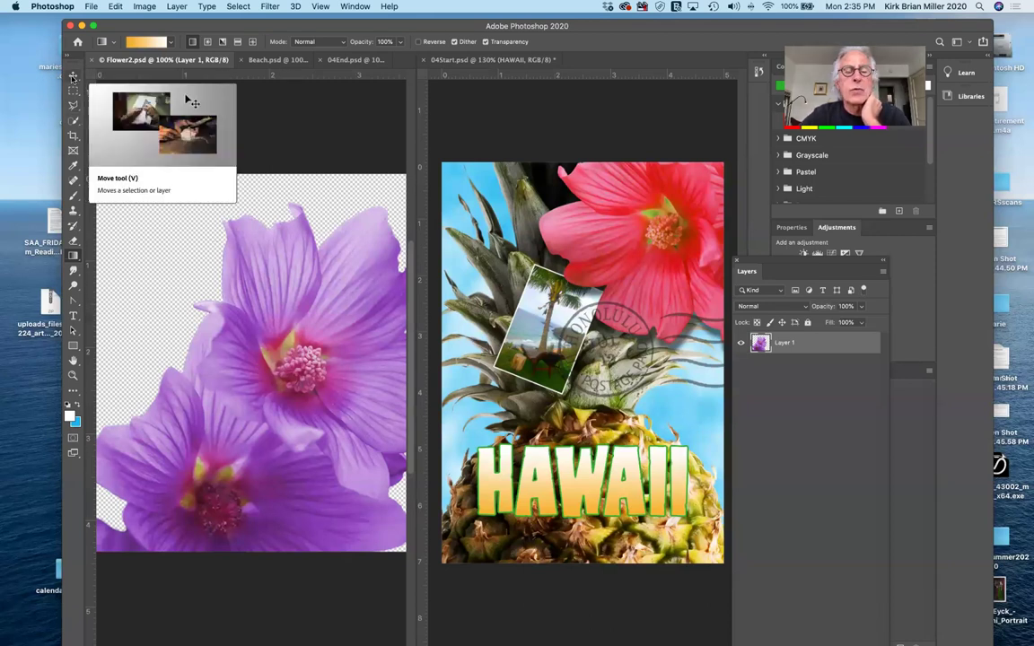
click(73, 78)
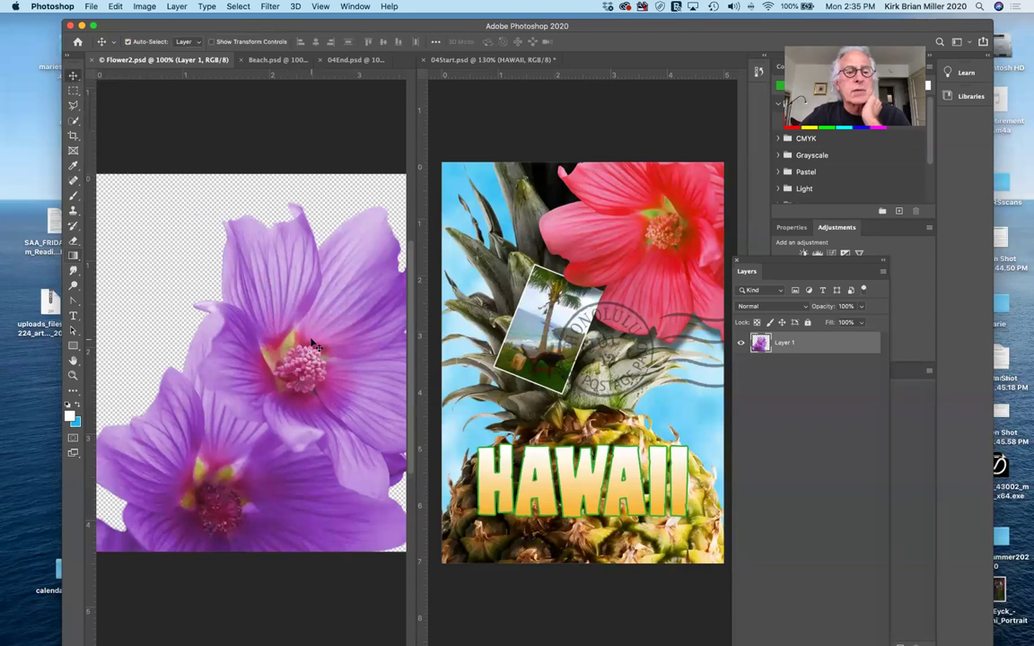
drag(314, 346, 408, 208)
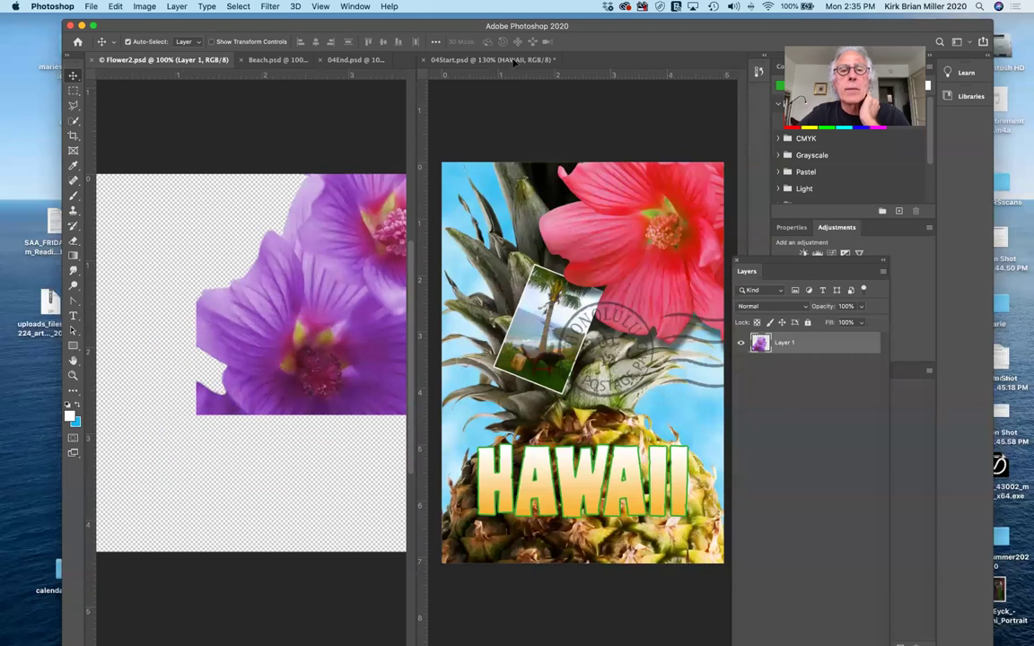
click(514, 60)
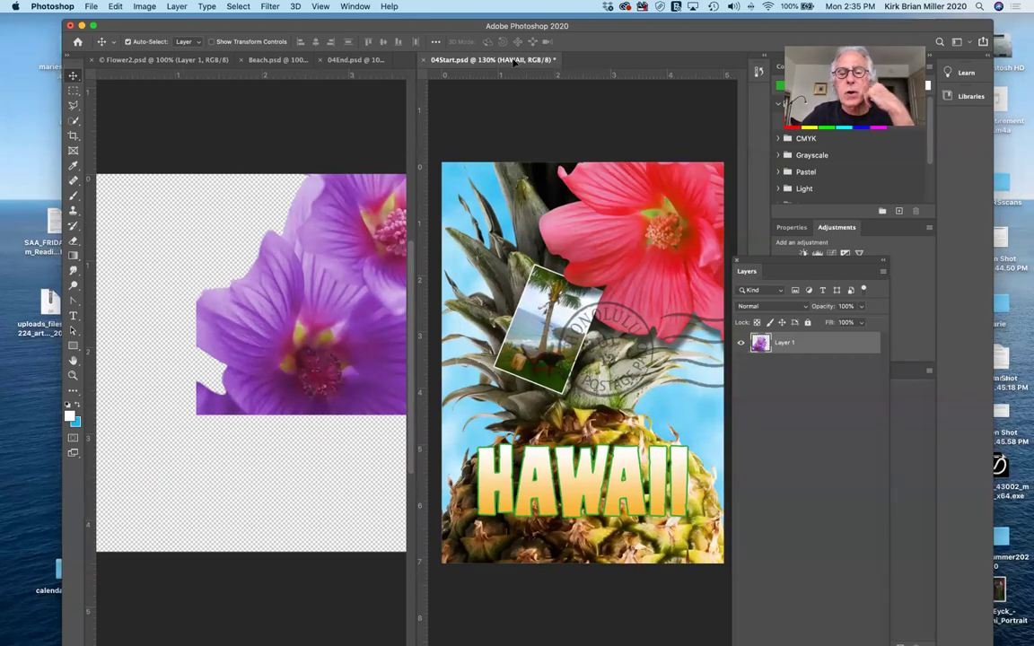
drag(514, 89, 519, 388)
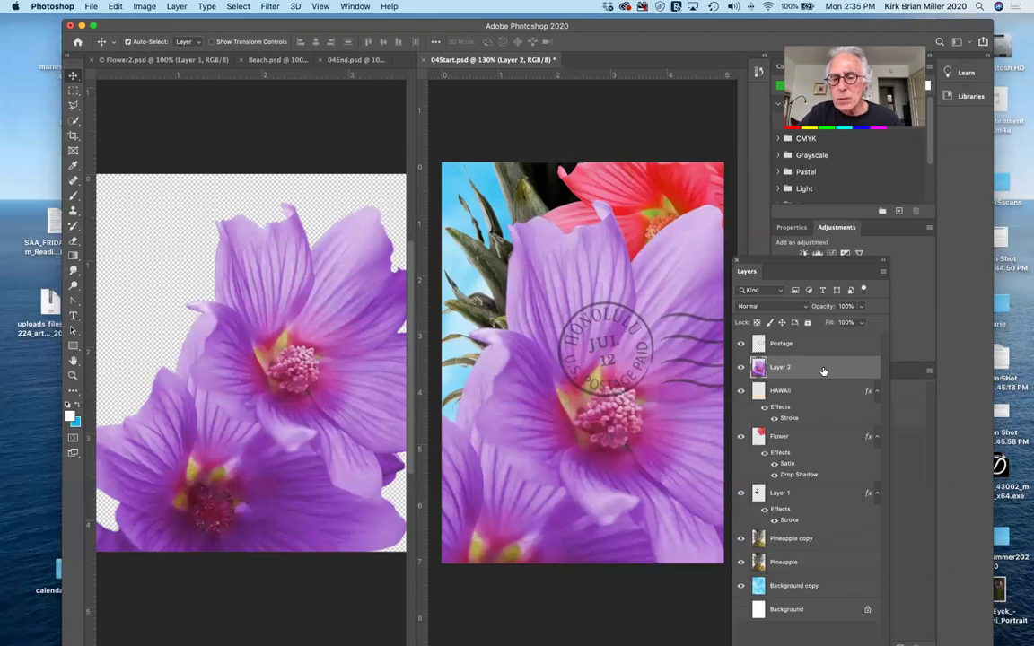
drag(823, 371, 836, 549)
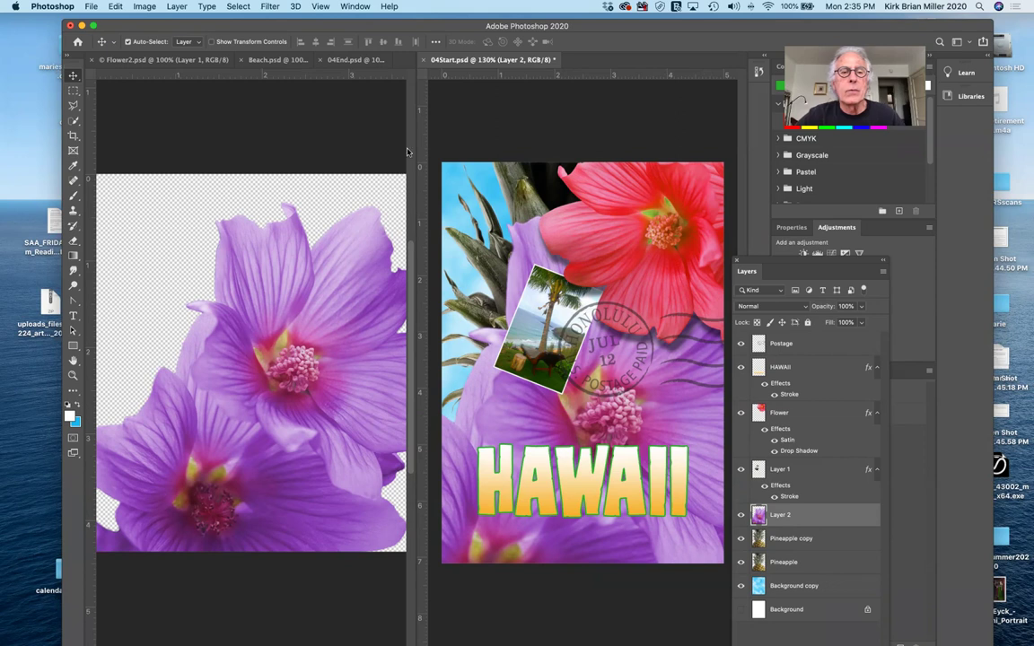
Scale the purple flower on Layer 2 to about 49% so it fills the postcard's lower-left corner.
drag(416, 161, 226, 223)
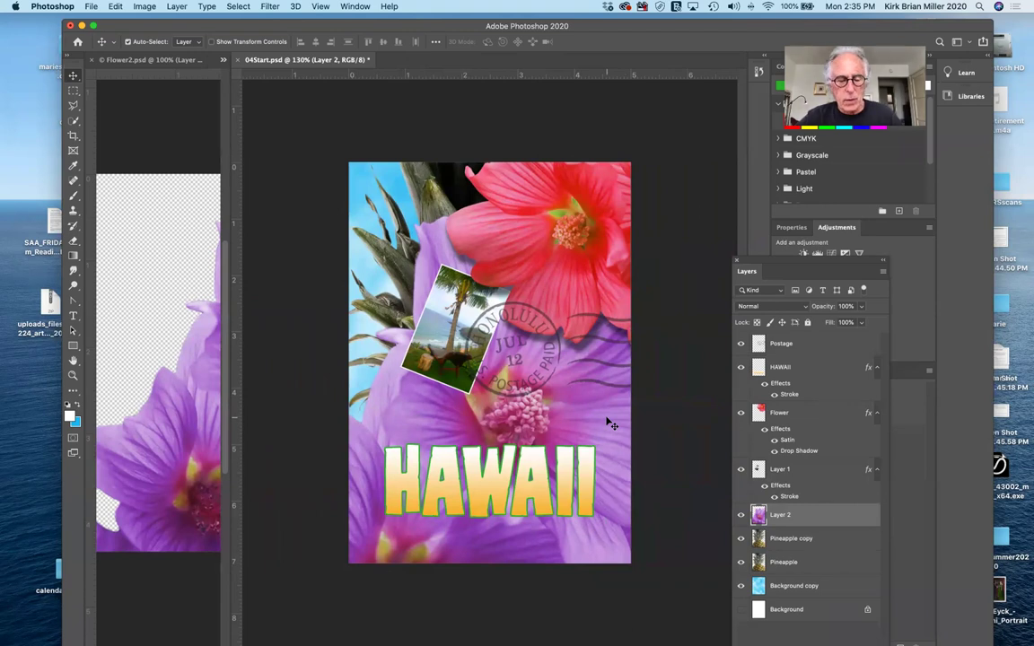
key(super+t)
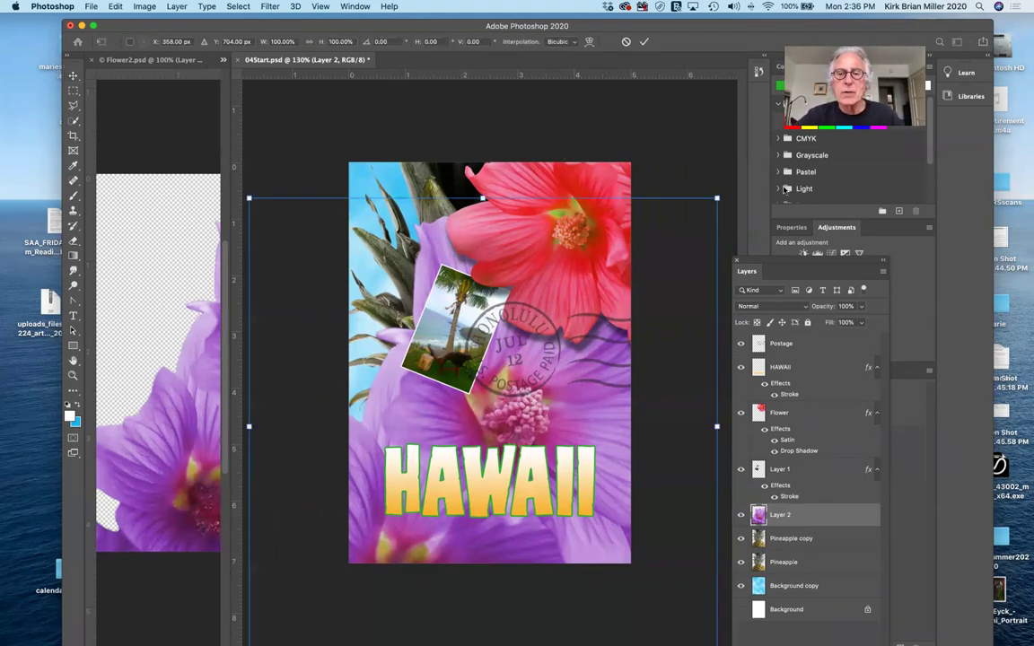
drag(716, 197, 480, 429)
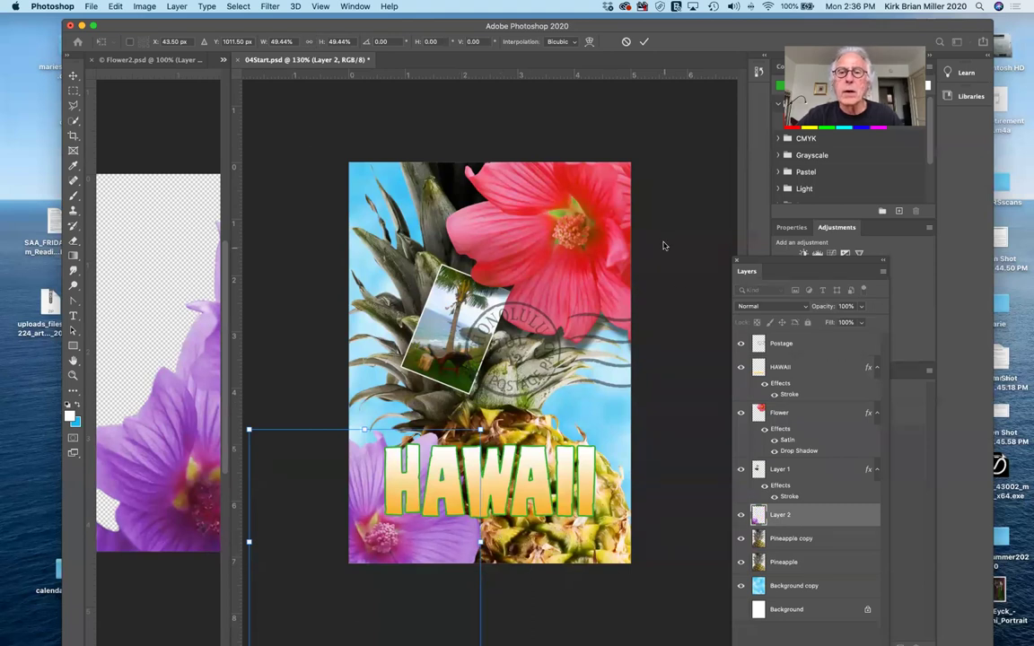
click(644, 42)
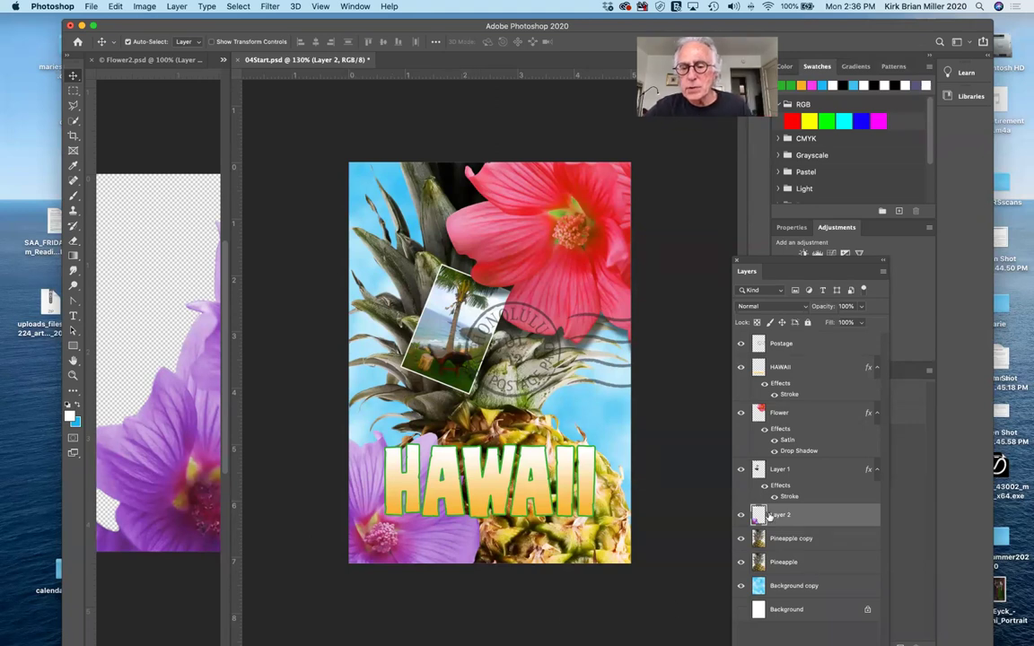
Hide Layer 2, uncover the desktop, and open the 2020 lesson files folder in Finder.
click(740, 516)
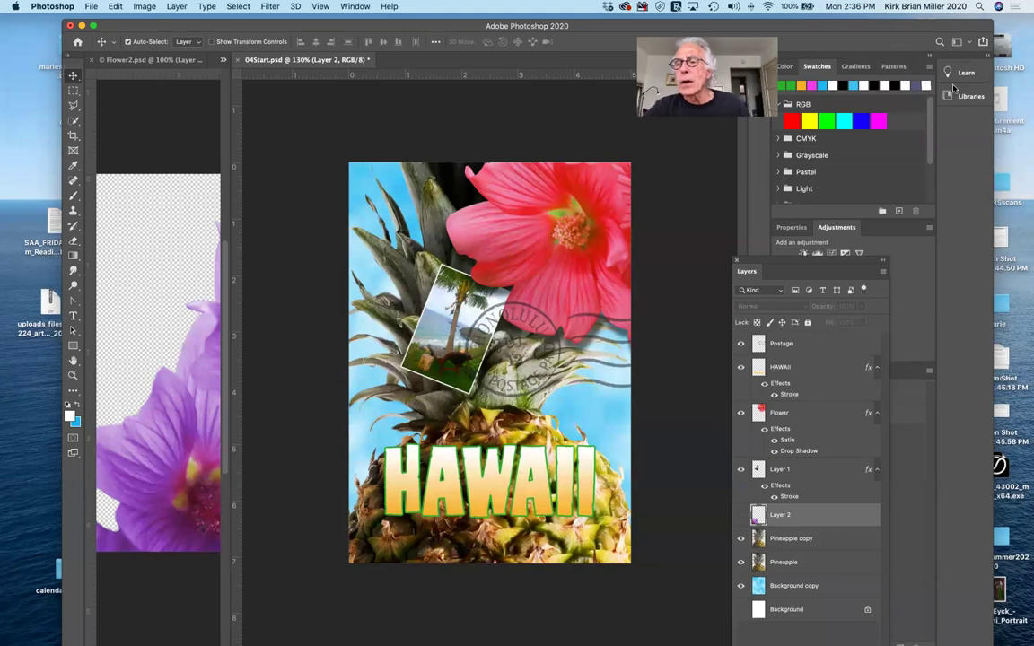
drag(953, 87, 698, 89)
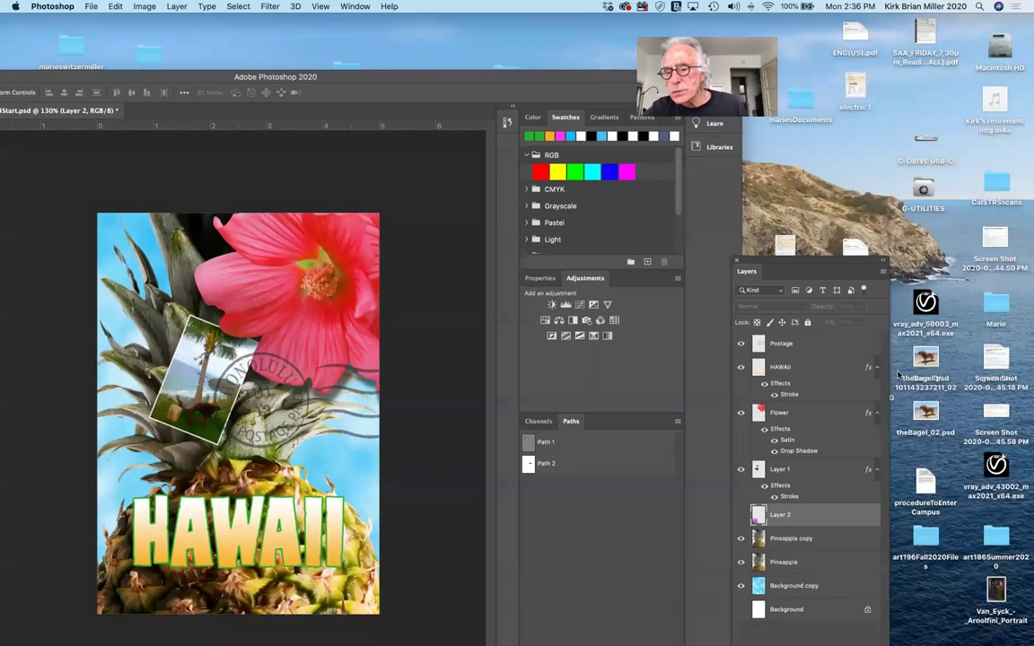
drag(857, 262, 668, 227)
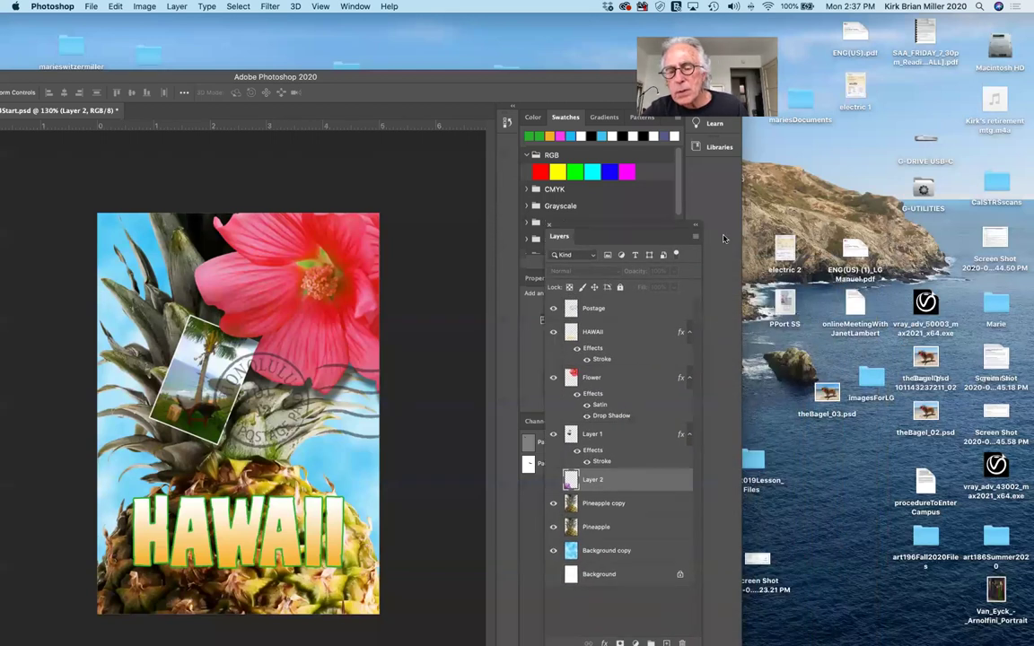
drag(615, 78, 542, 47)
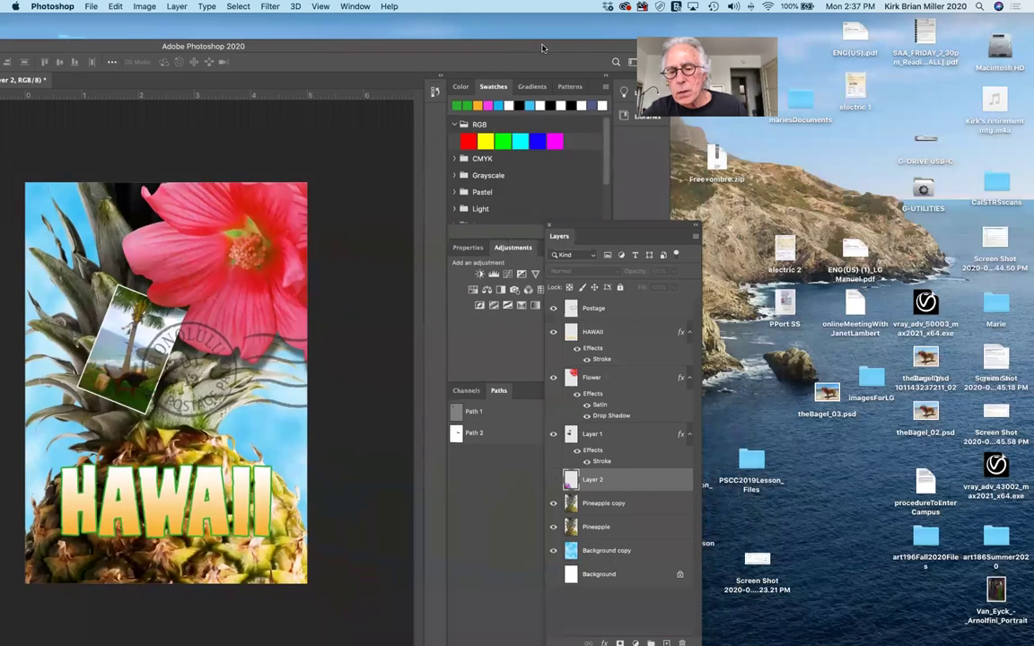
drag(628, 226, 490, 196)
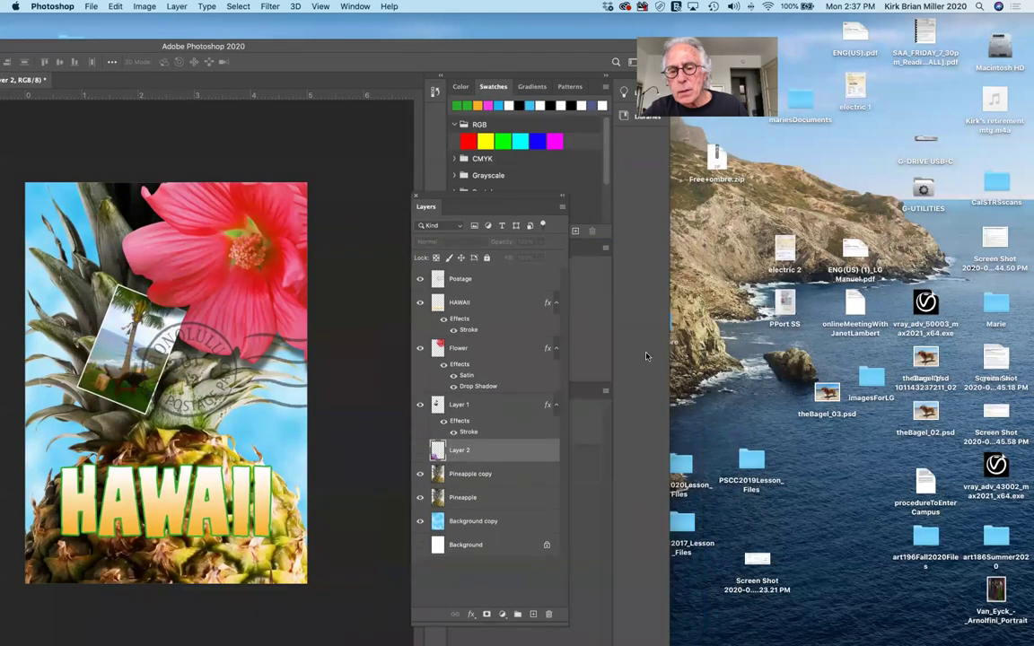
click(679, 463)
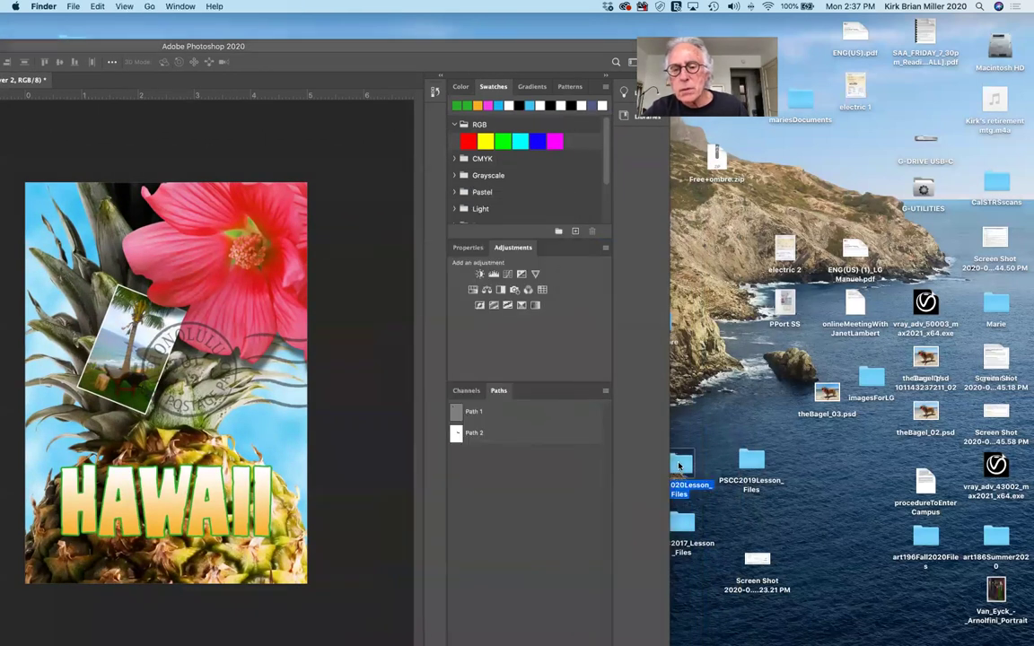
double_click(679, 464)
key(super+w)
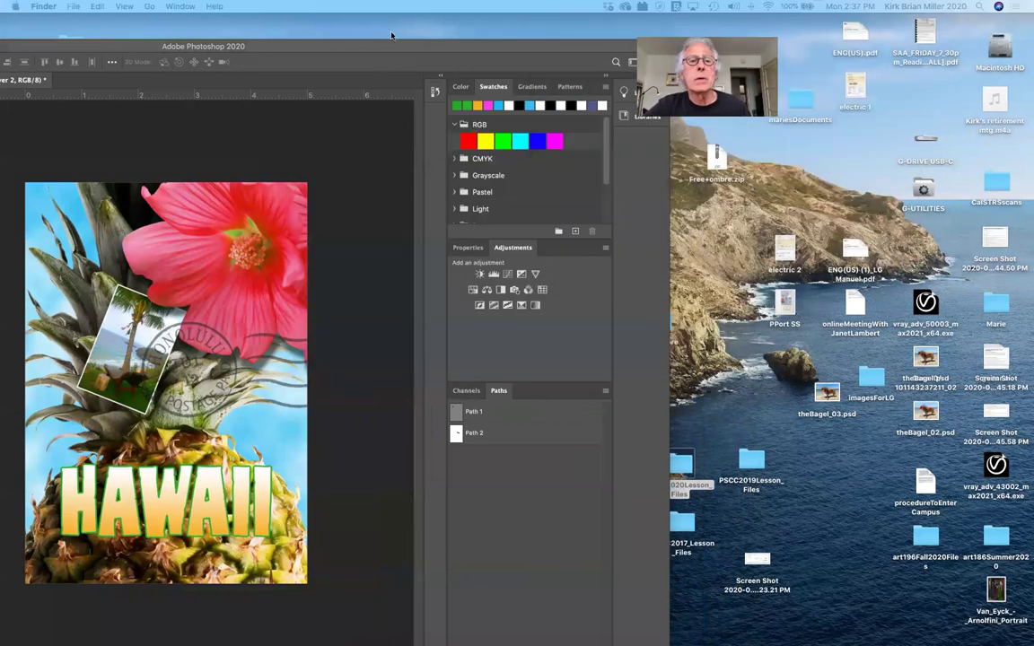
Place the Flower2 file into 04Start.psd at 100% scale and position it in the postcard's lower-left corner behind HAWAII.
double_click(351, 41)
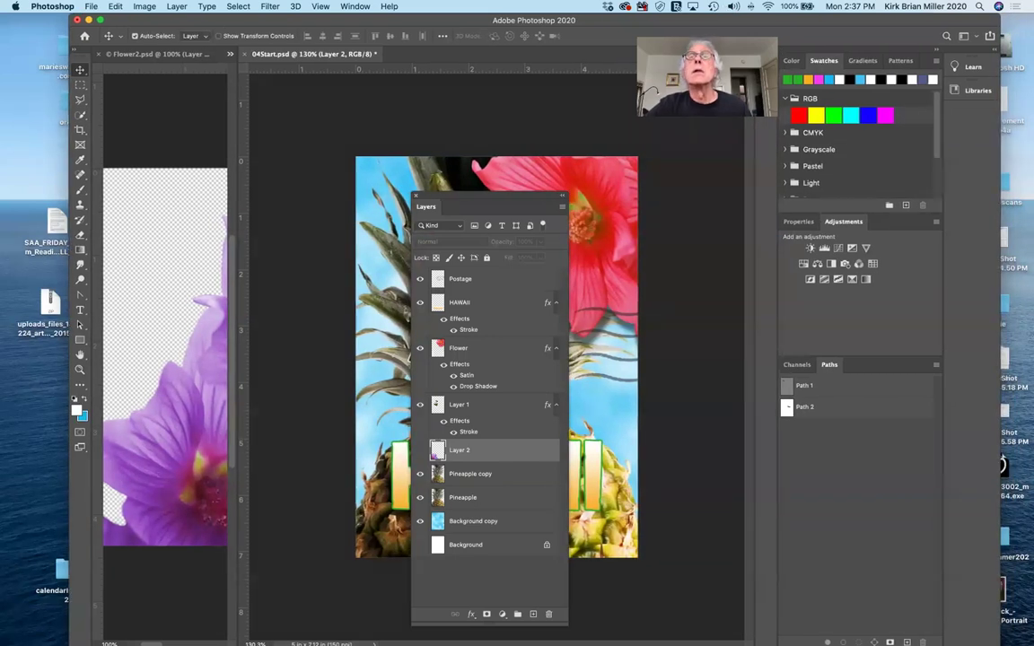
key(F7)
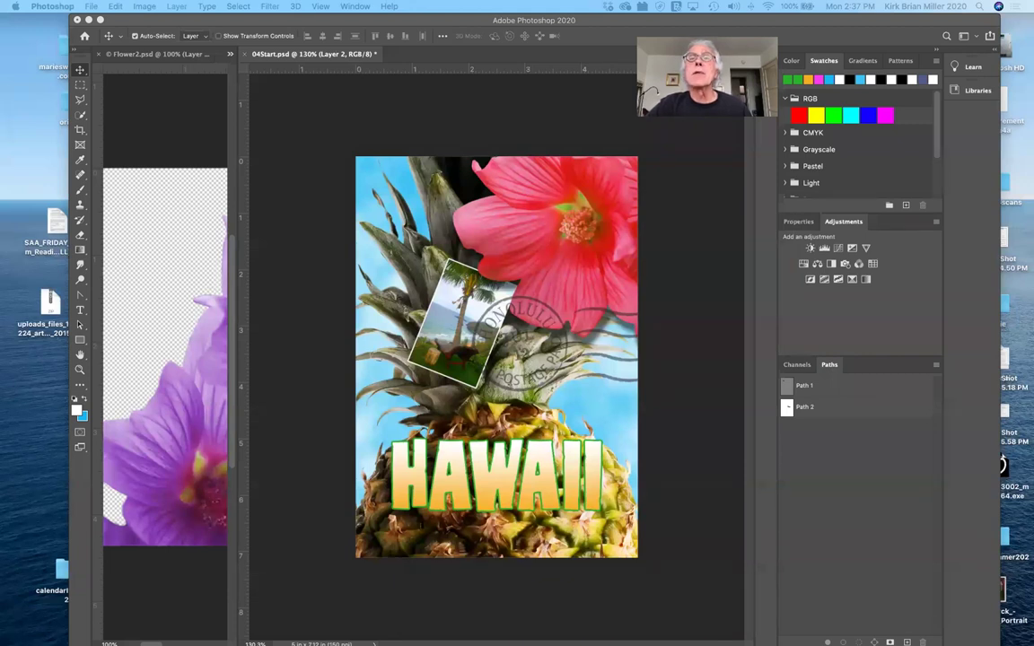
drag(498, 126, 422, 445)
key(F7)
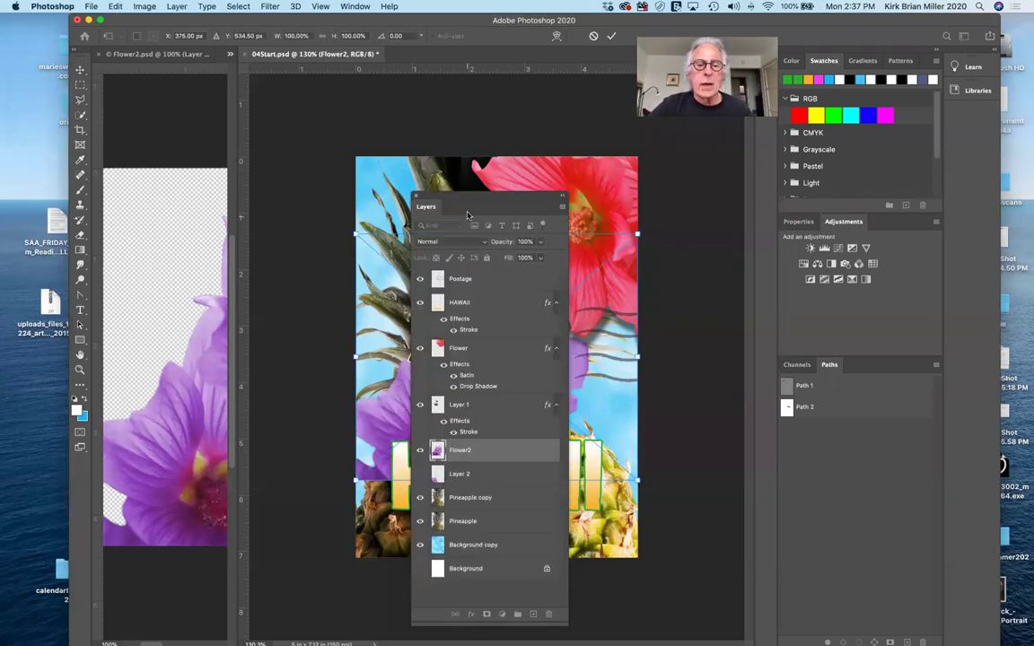
drag(489, 198, 714, 272)
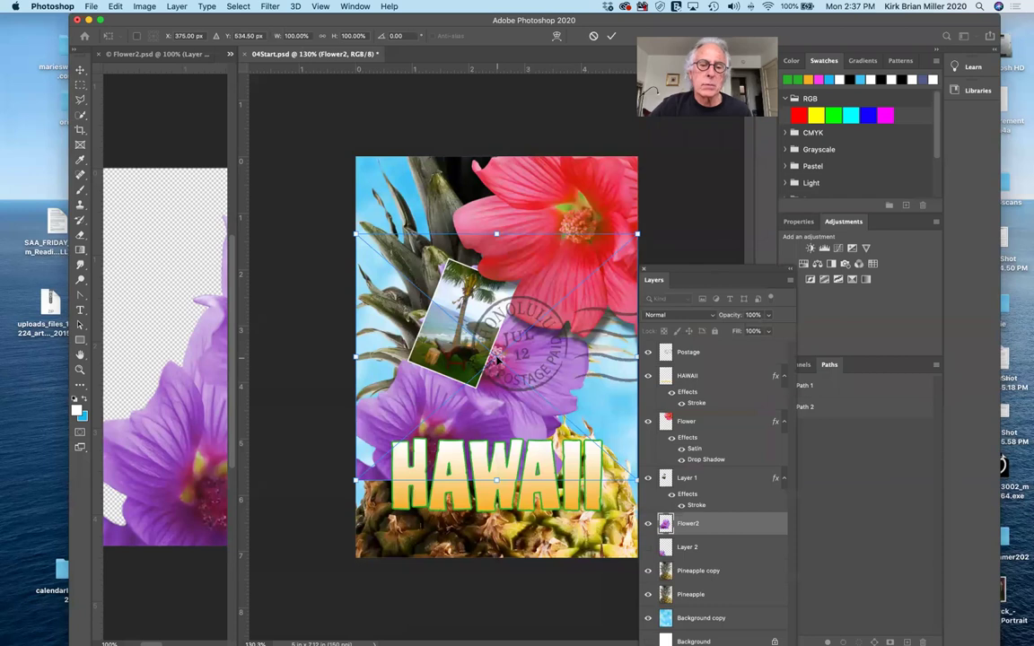
drag(497, 359, 423, 510)
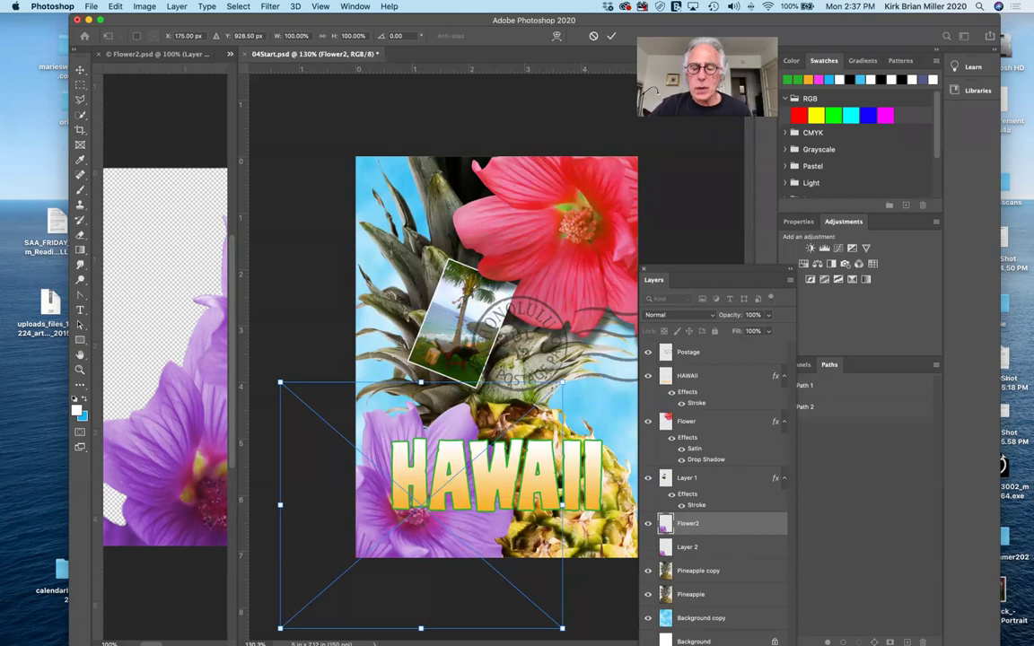
key(Return)
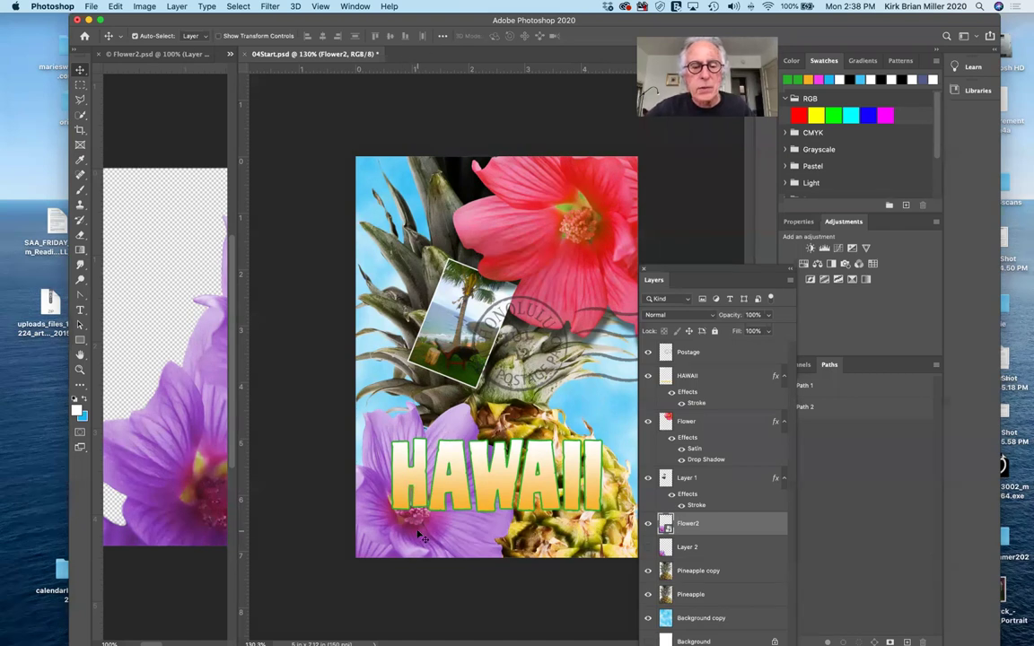
drag(422, 536, 440, 539)
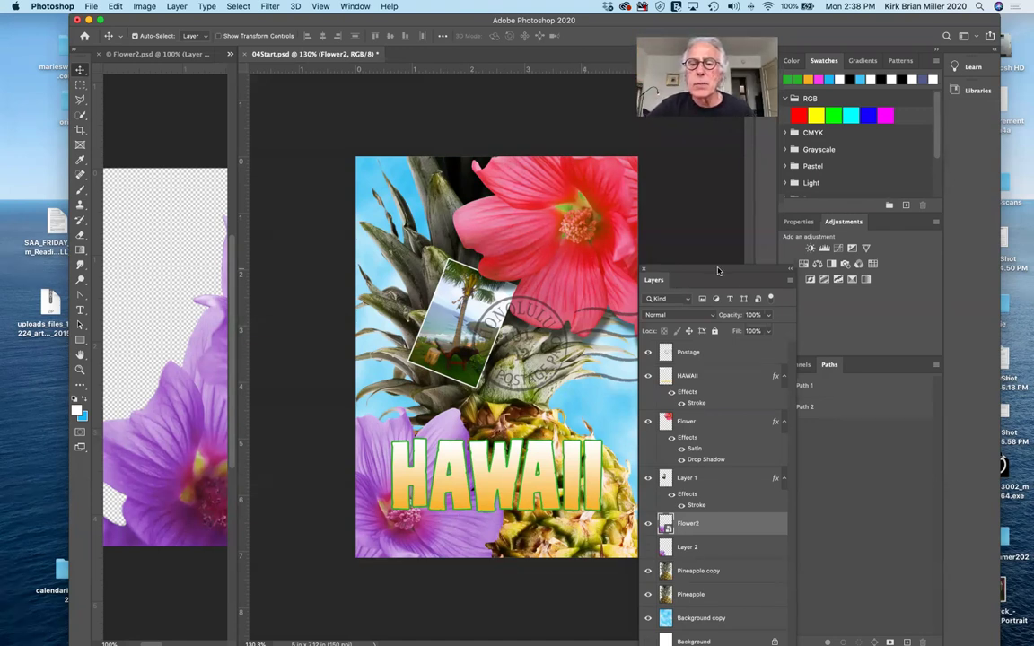
Rename Layer 1, which holds the framed beach picture, as photo.
drag(716, 271, 756, 230)
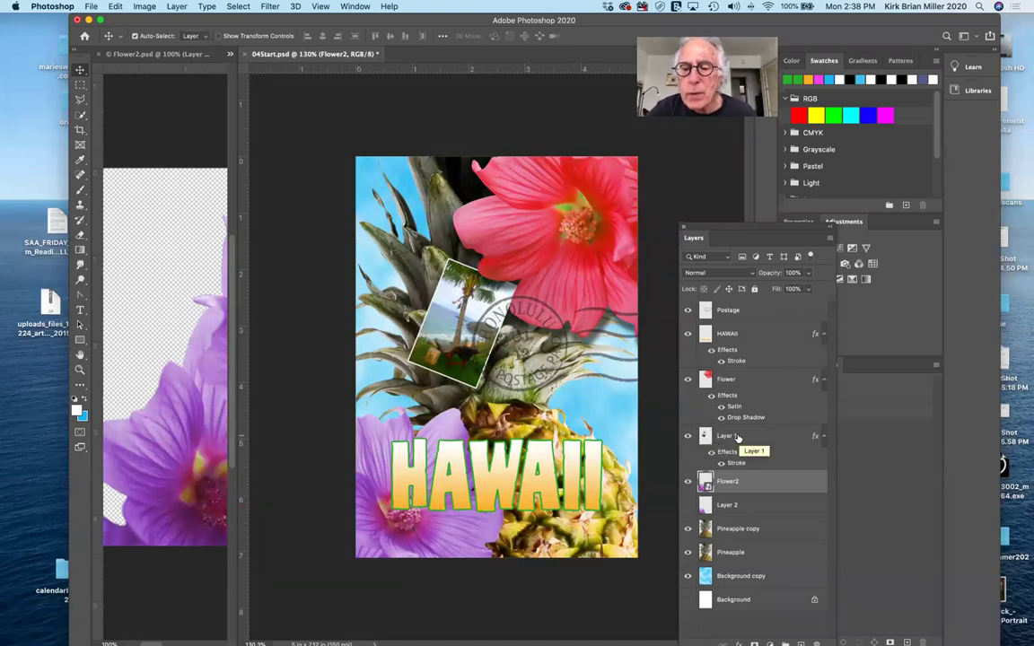
click(696, 436)
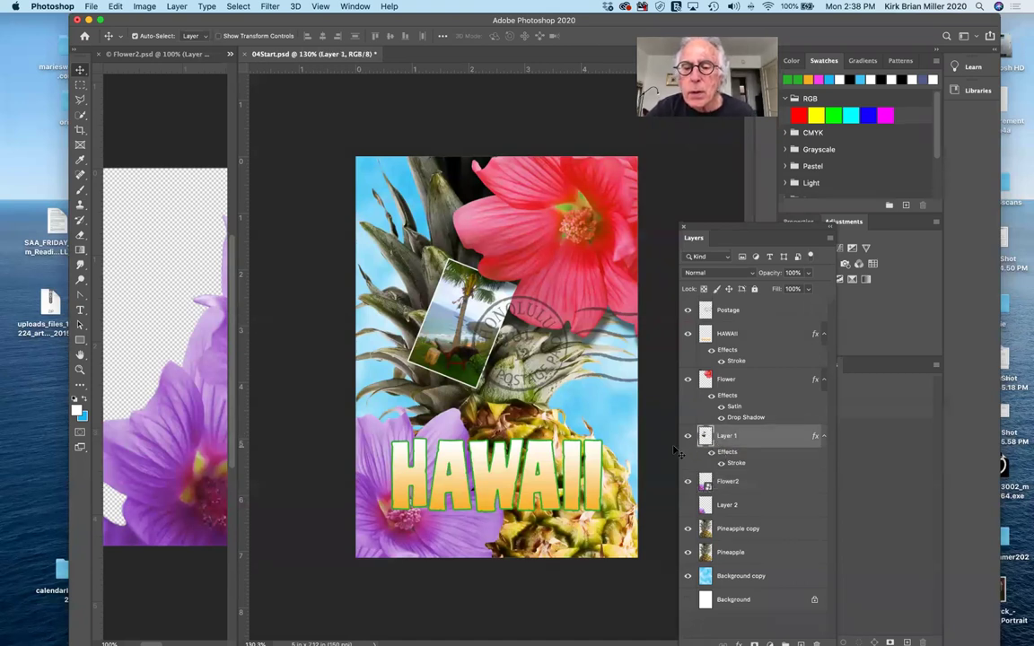
double_click(729, 436)
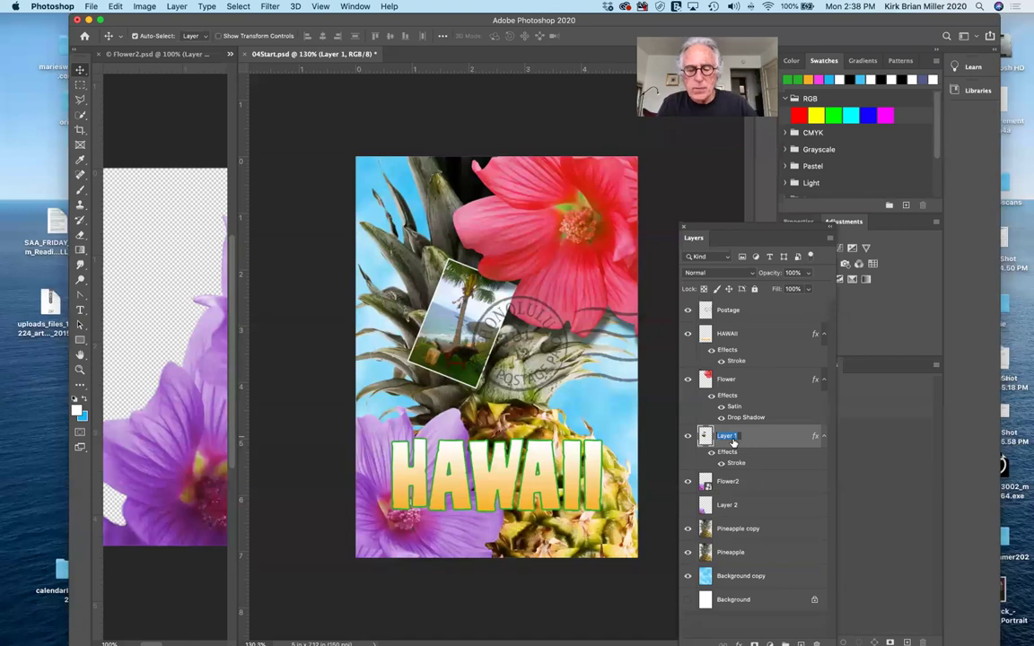
text(photo)
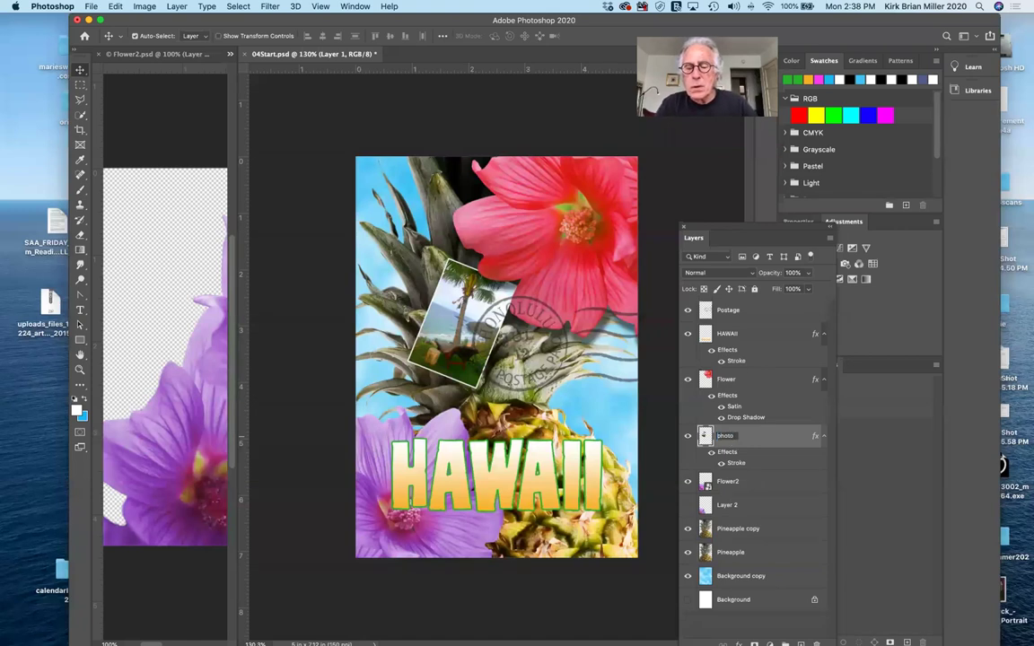
click(777, 440)
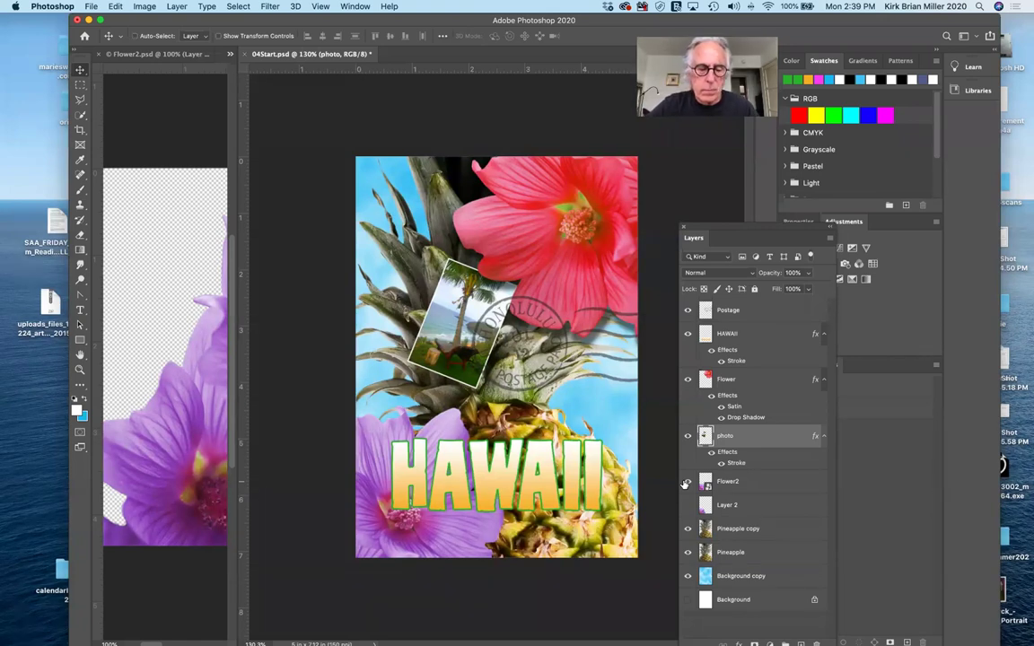
Enlarge the photo layer to about 112.6%, shift it slightly up beside the red flower, and select the Flower layer.
key(super+t)
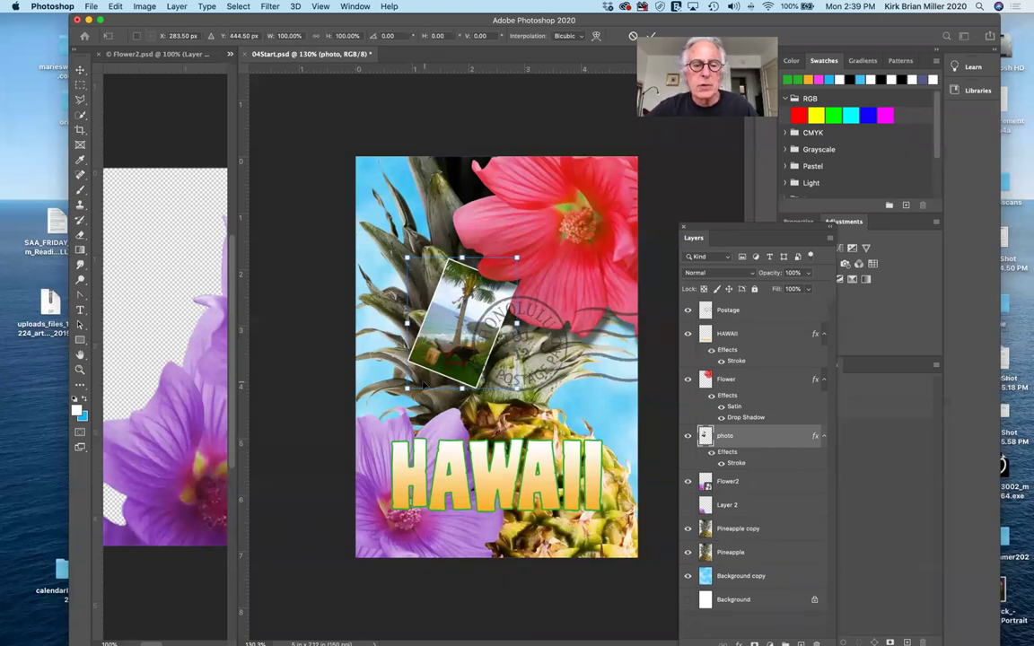
drag(408, 388, 392, 407)
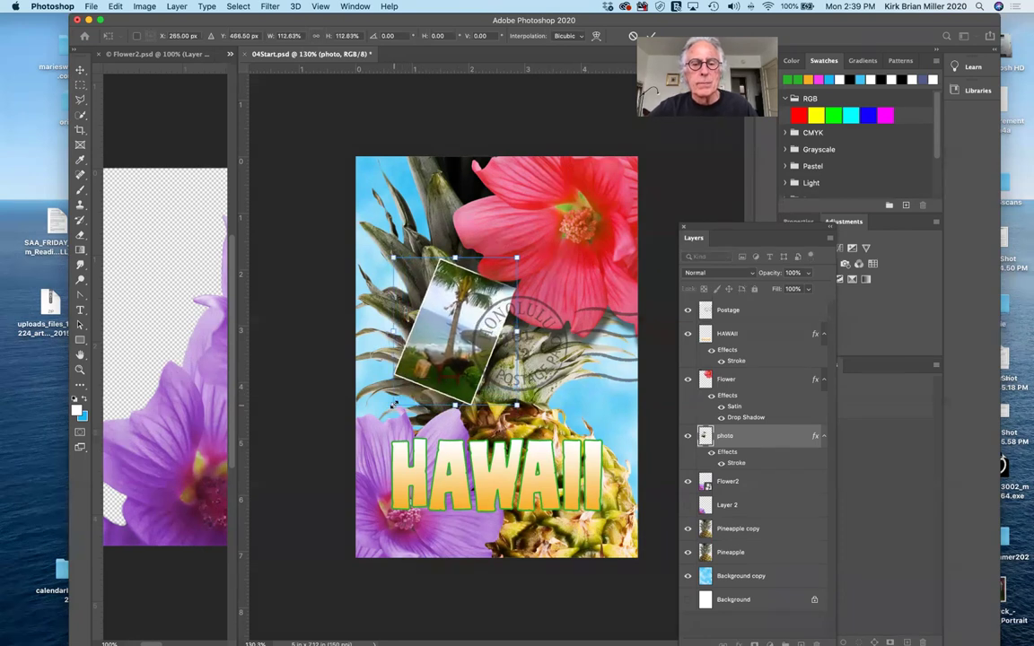
drag(453, 368, 458, 357)
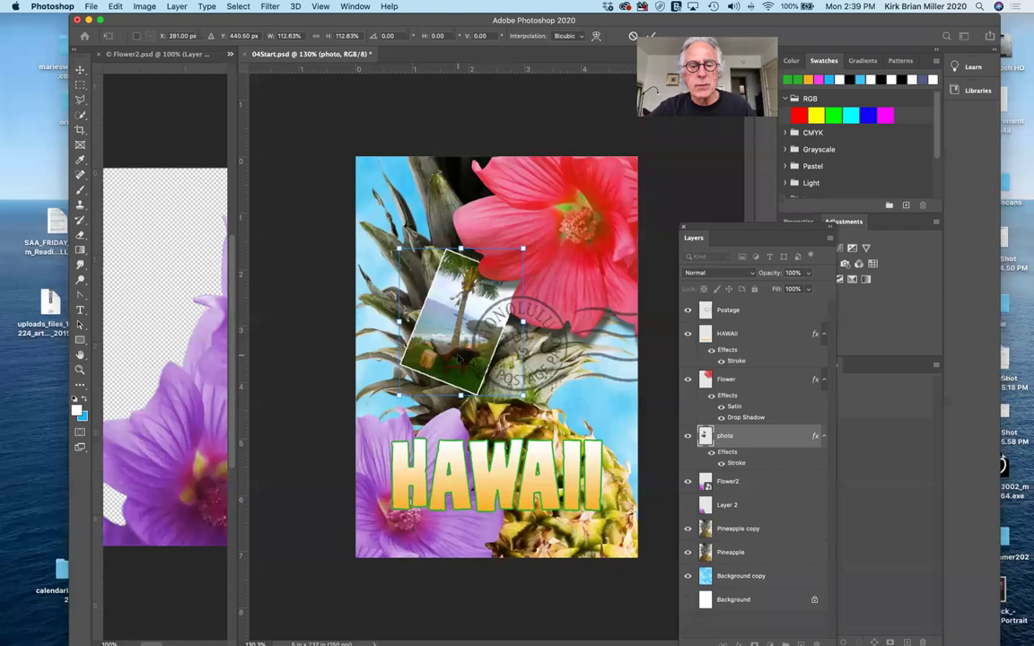
key(Return)
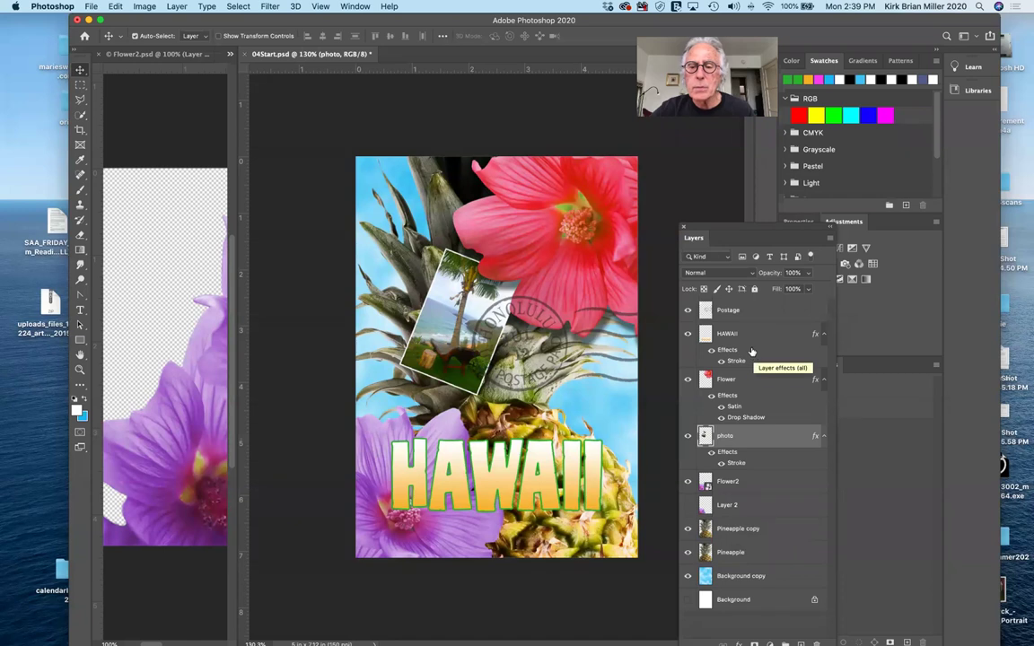
click(752, 381)
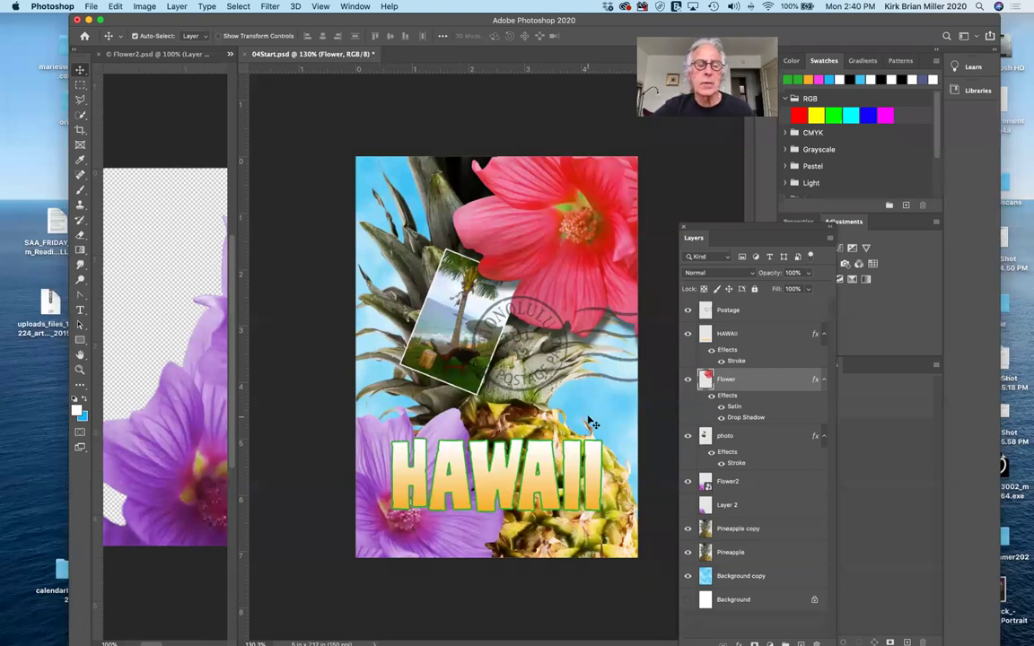
Bring up 04End.psd beside 04Start.psd and widen its pane until the whole finished postcard shows.
click(160, 277)
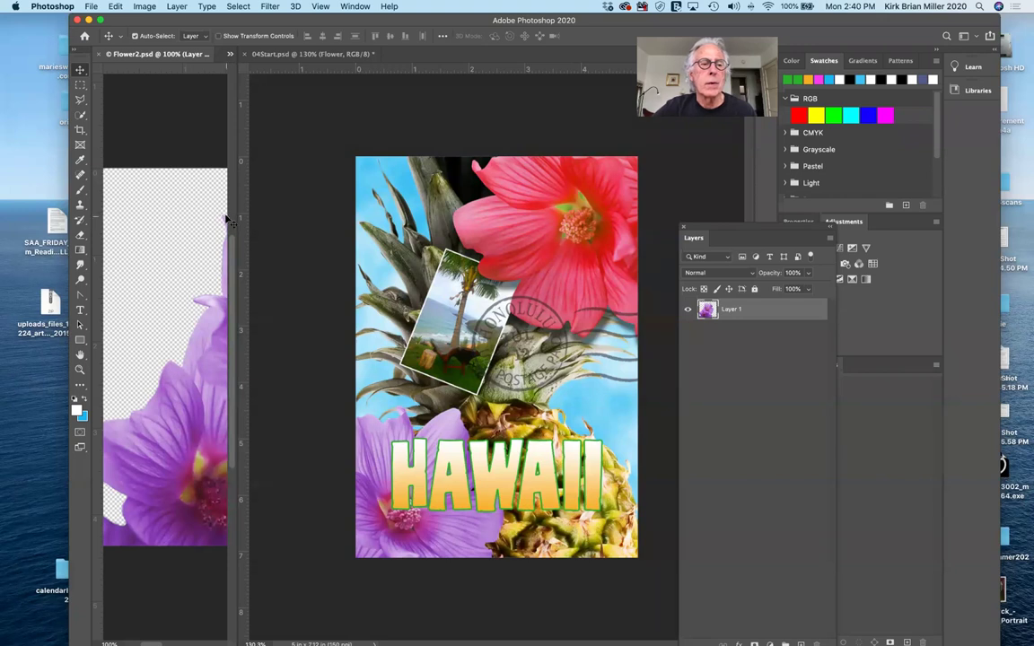
scroll(229, 220, up, 10)
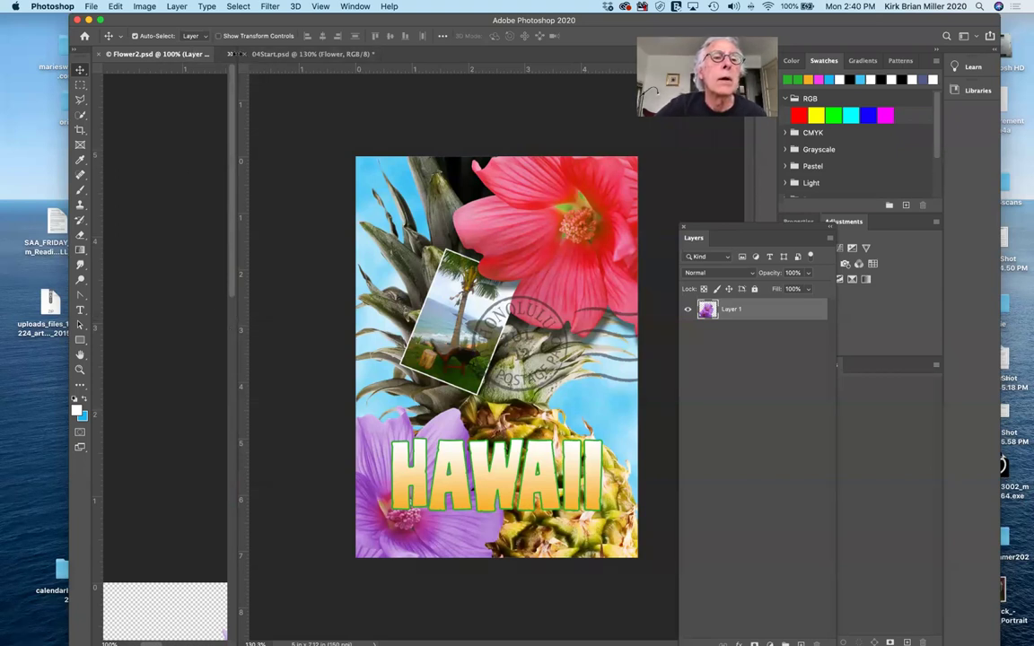
click(230, 55)
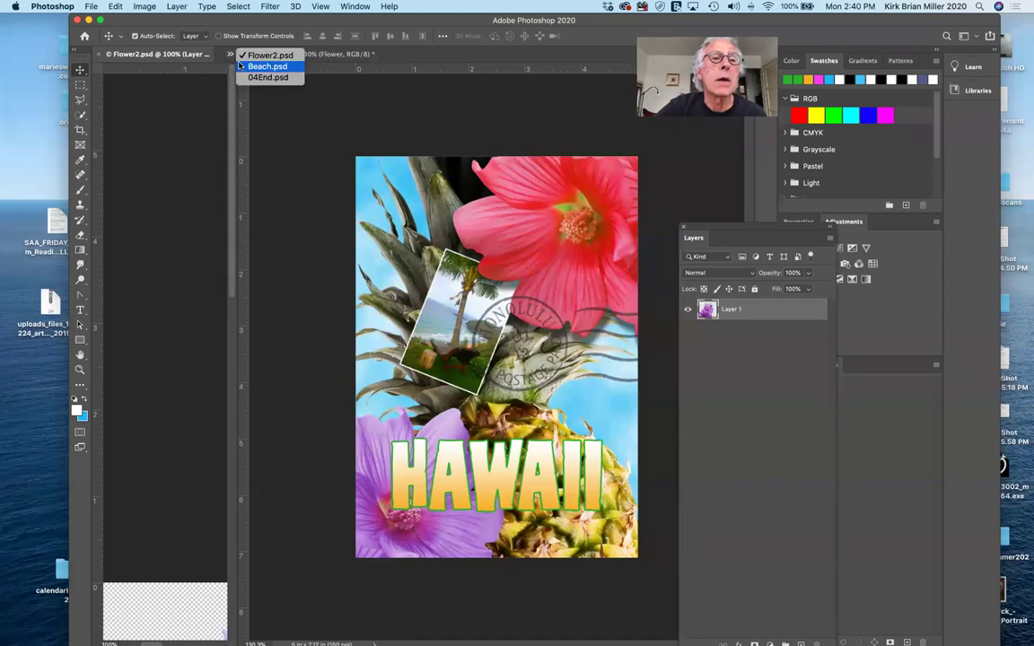
click(241, 77)
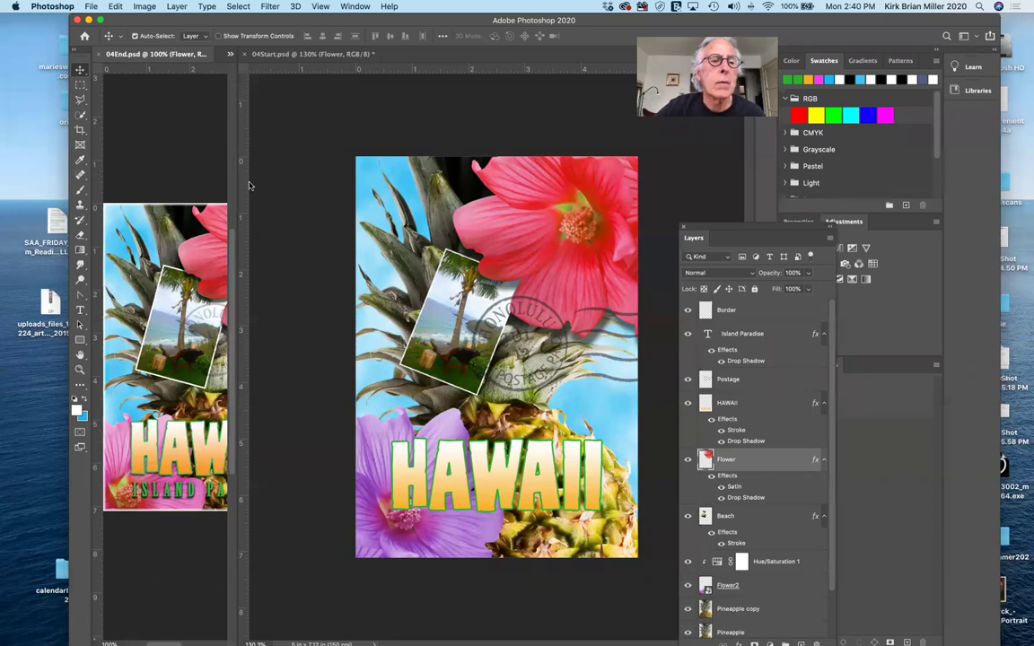
drag(235, 177, 355, 187)
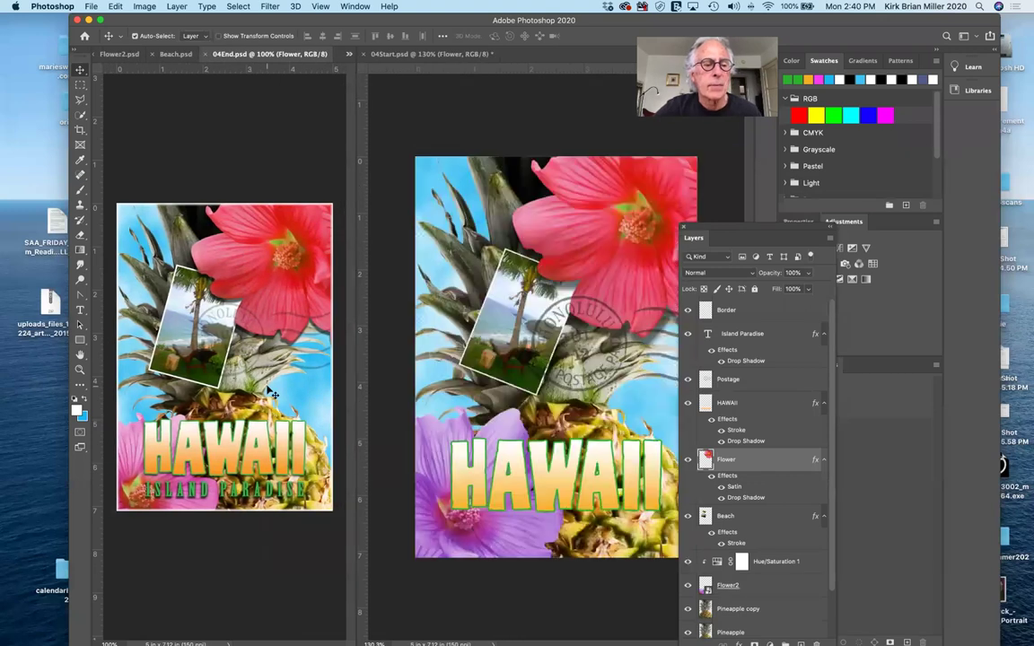
Load the type settings of the green Island Paradise text in 04End.psd by entering it with the Type tool.
click(80, 310)
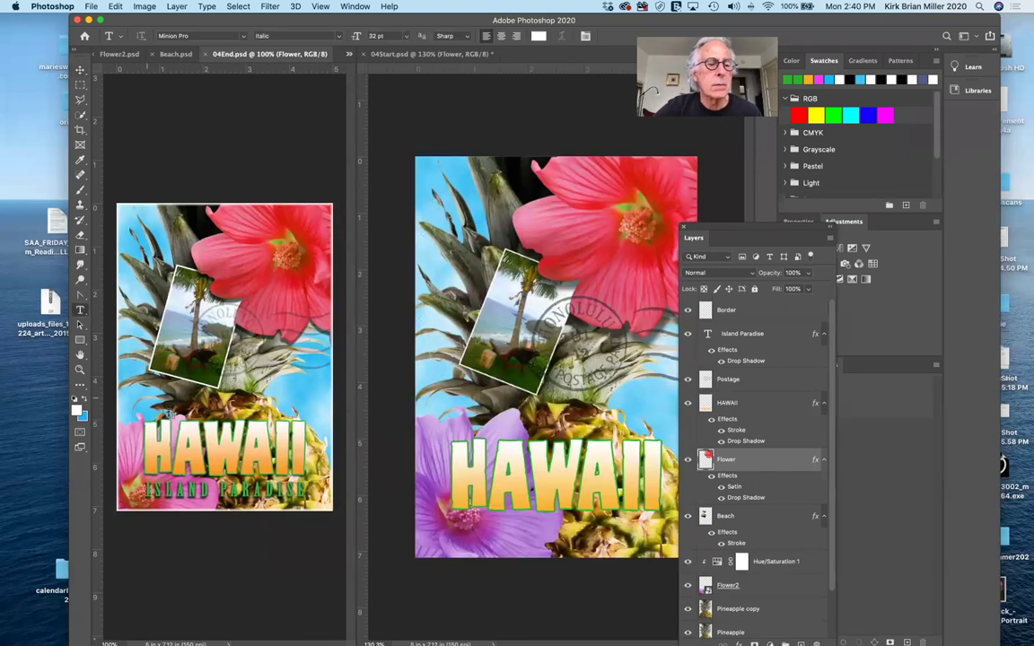
click(205, 489)
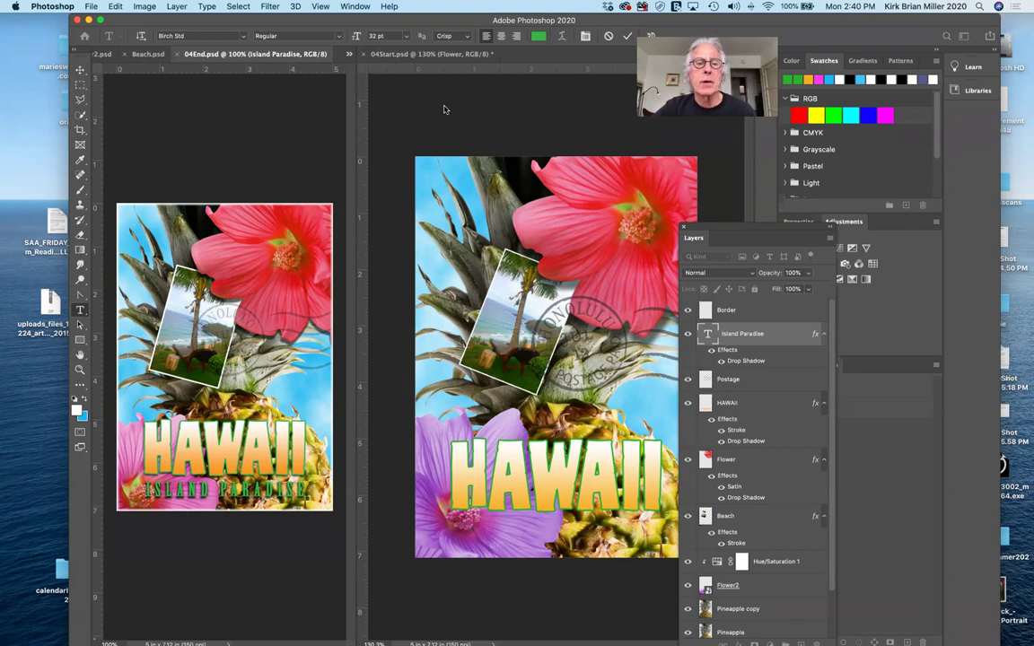
Try center alignment on the Island Paradise text in 04End.psd, and undo the change.
click(499, 37)
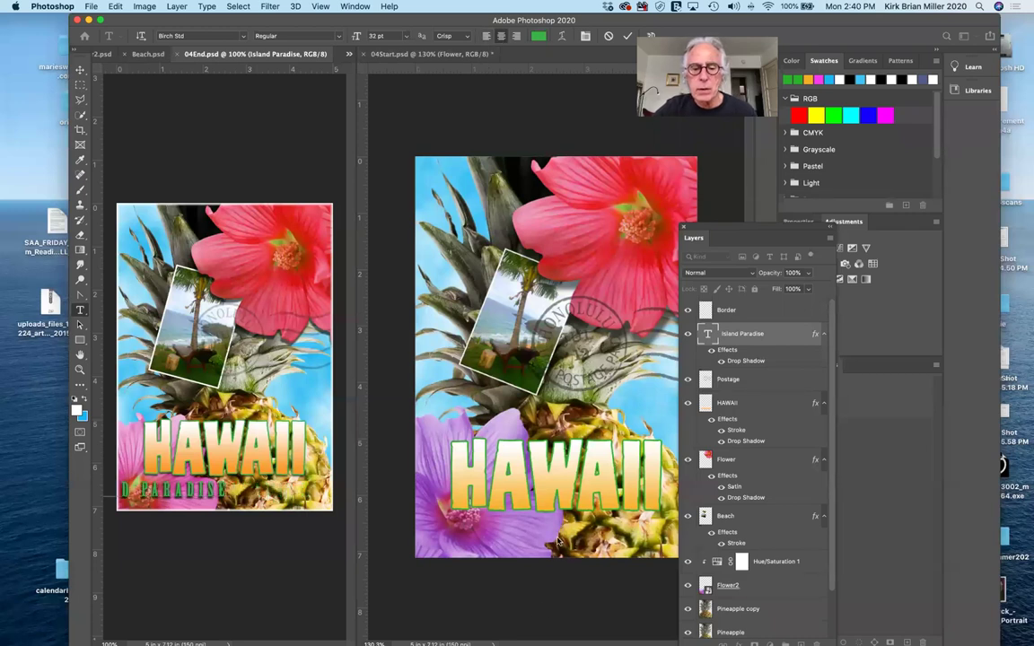
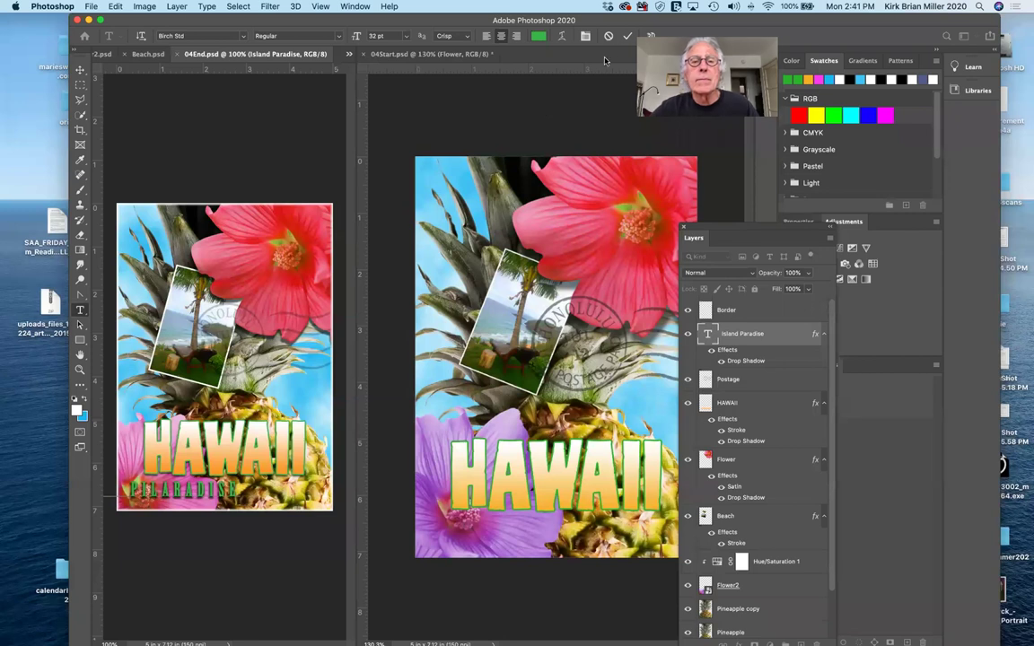
click(626, 35)
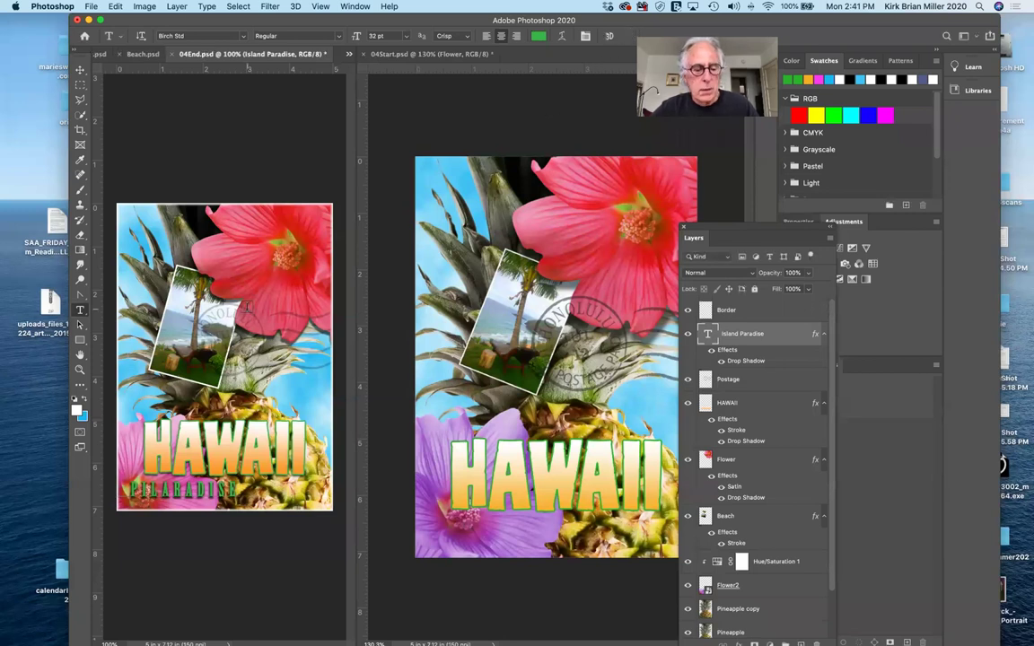
key(super+z)
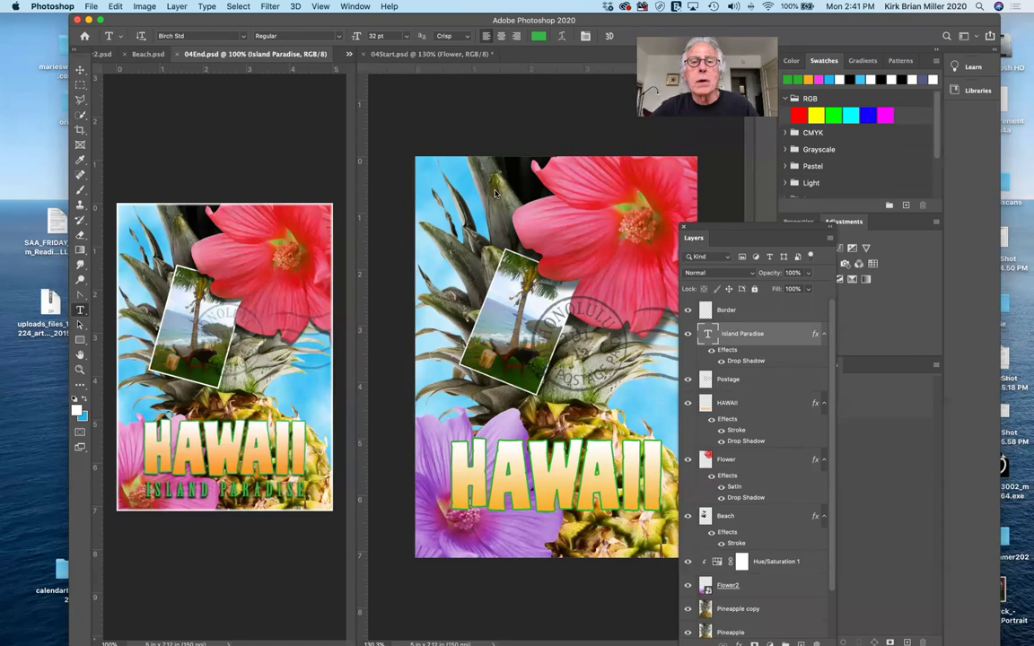
Add center-aligned point text reading ISLAND PARADISE below HAWAII in 04Start.psd.
click(538, 112)
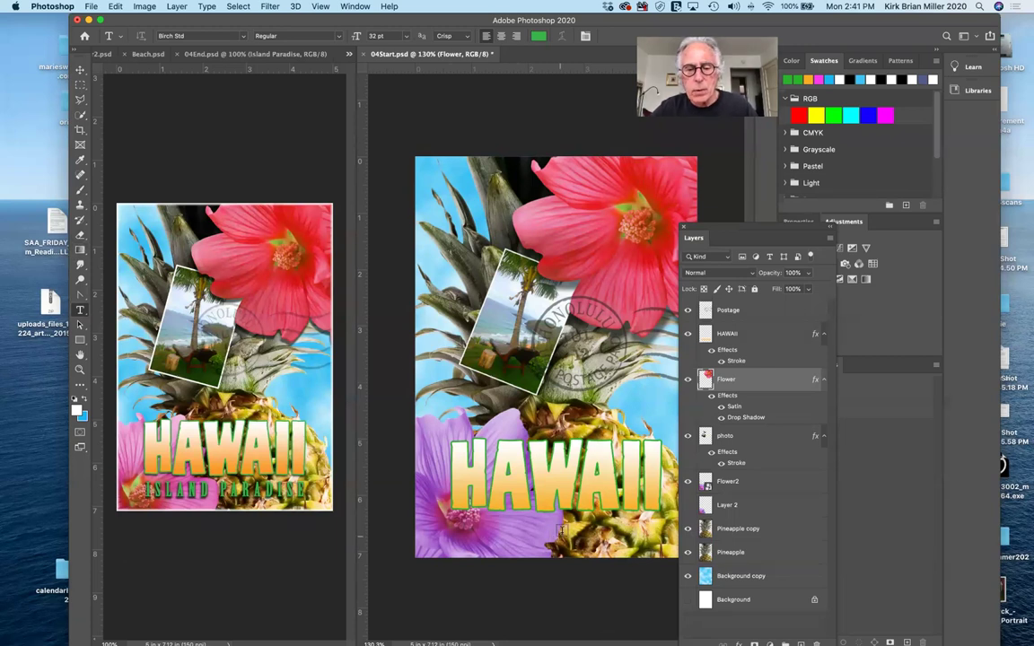
click(567, 530)
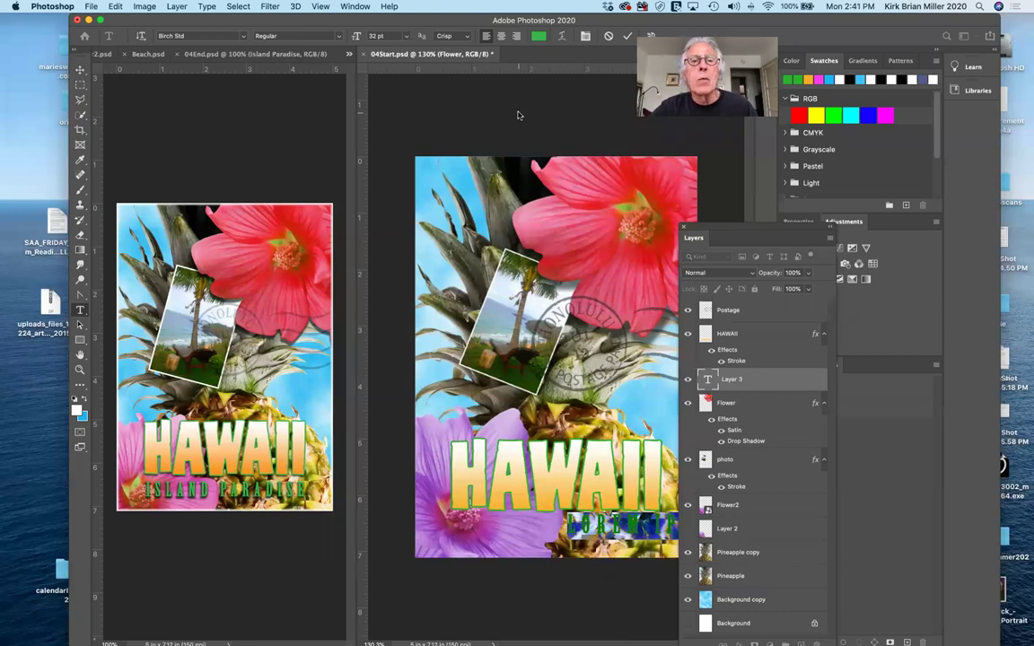
click(501, 36)
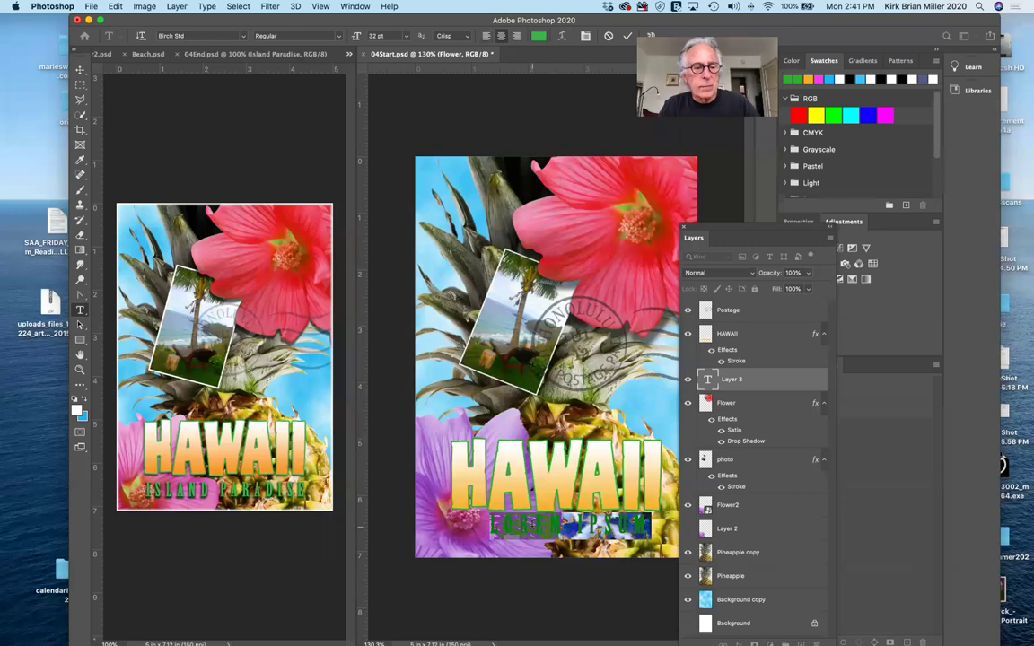
key(BackSpace)
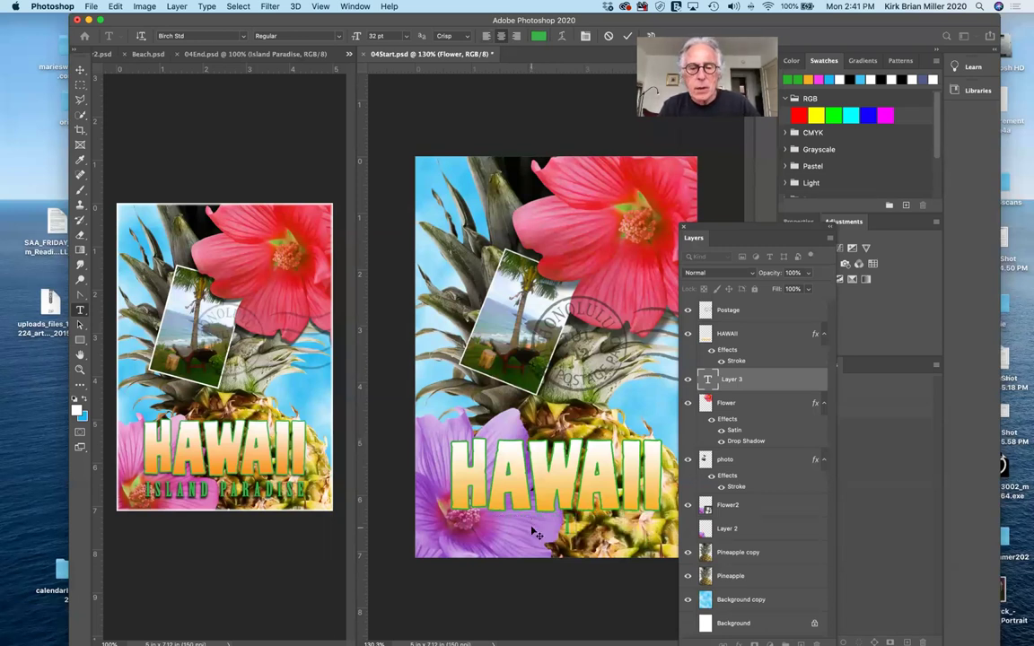
text(ISLAND)
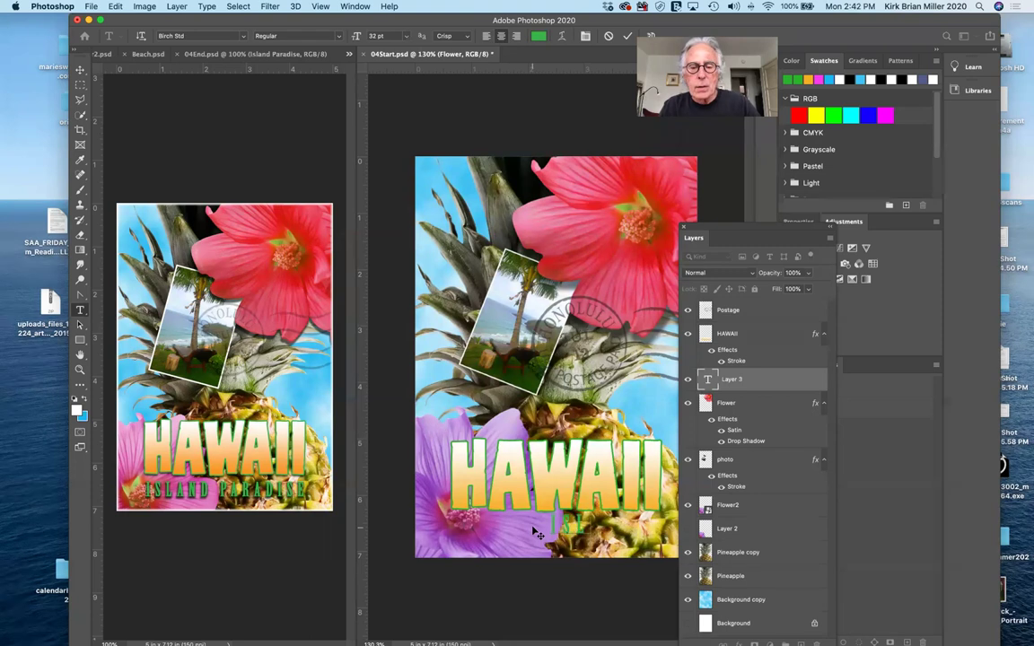
text( PARADISE)
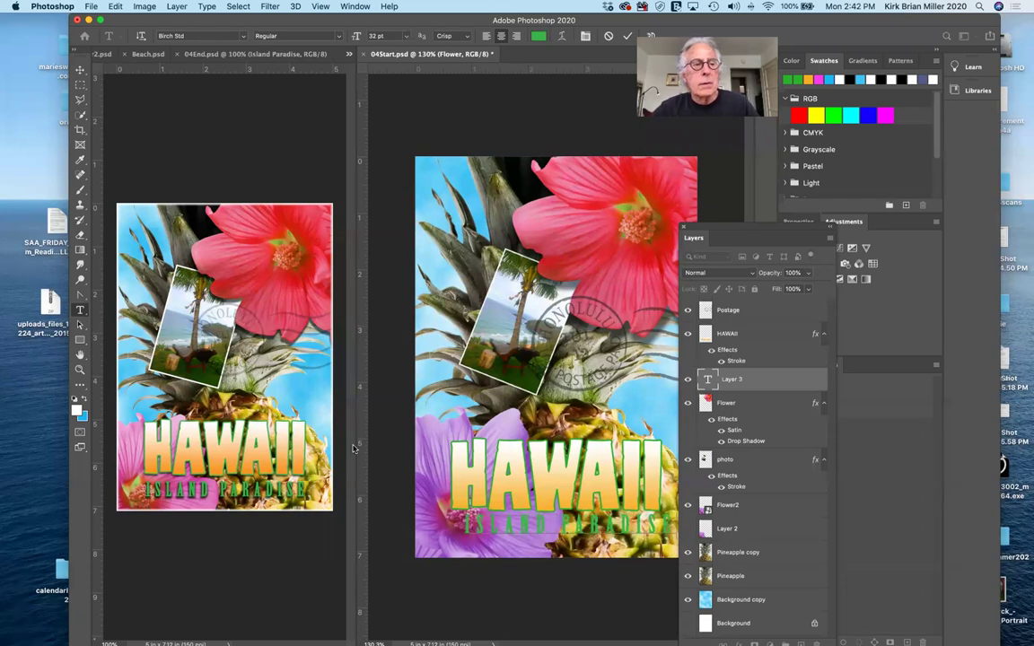
Move the ISLAND PARADISE text so it is centered beneath HAWAII, and shift the Layers panel off the postcard.
click(81, 70)
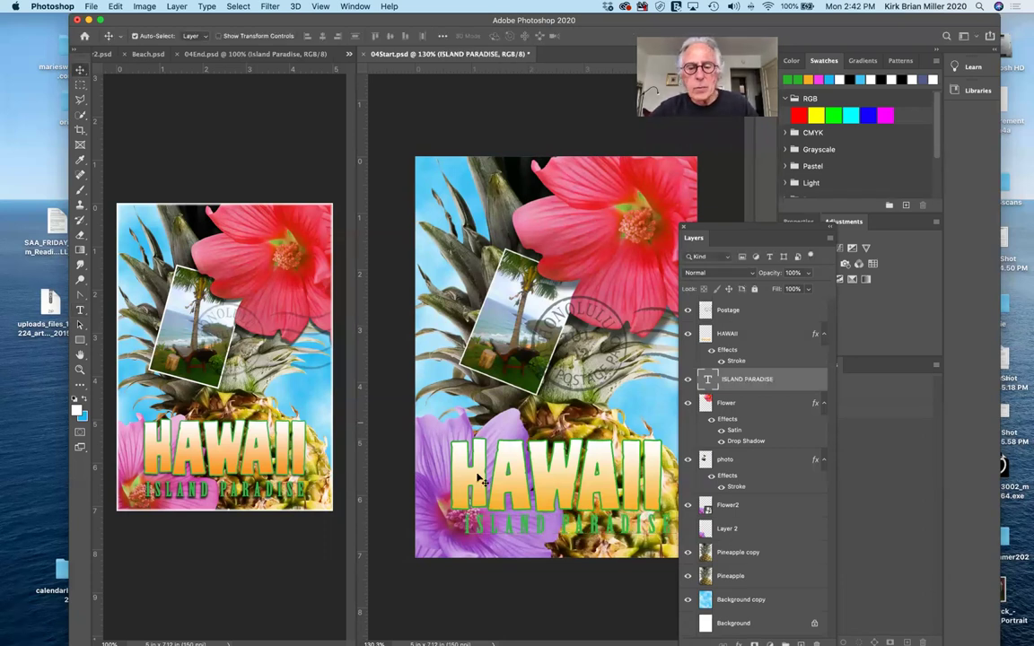
drag(588, 471, 589, 501)
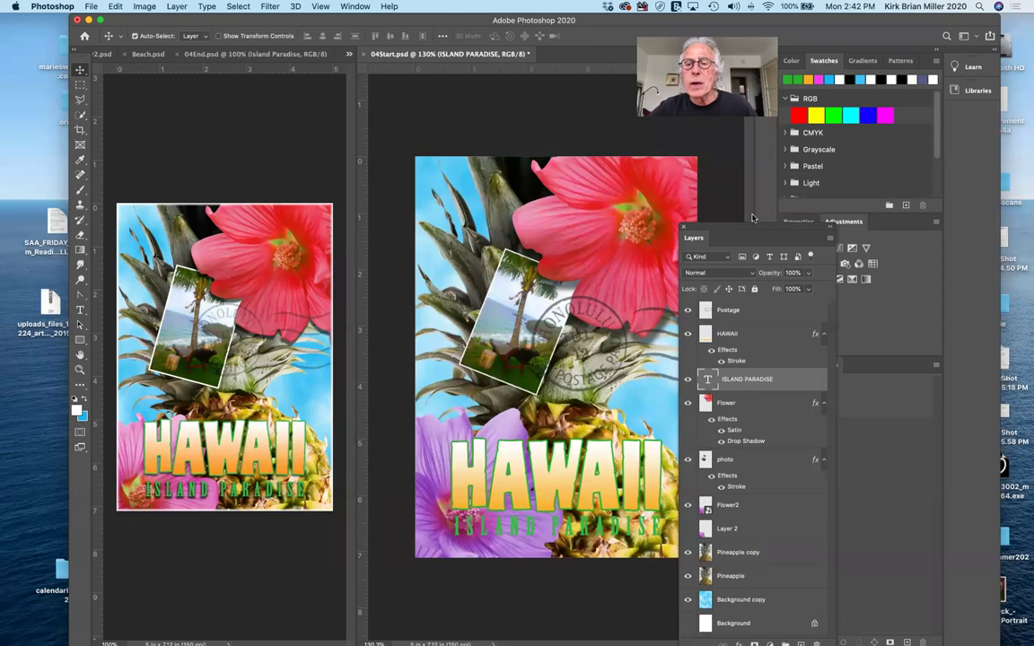
drag(755, 228, 808, 180)
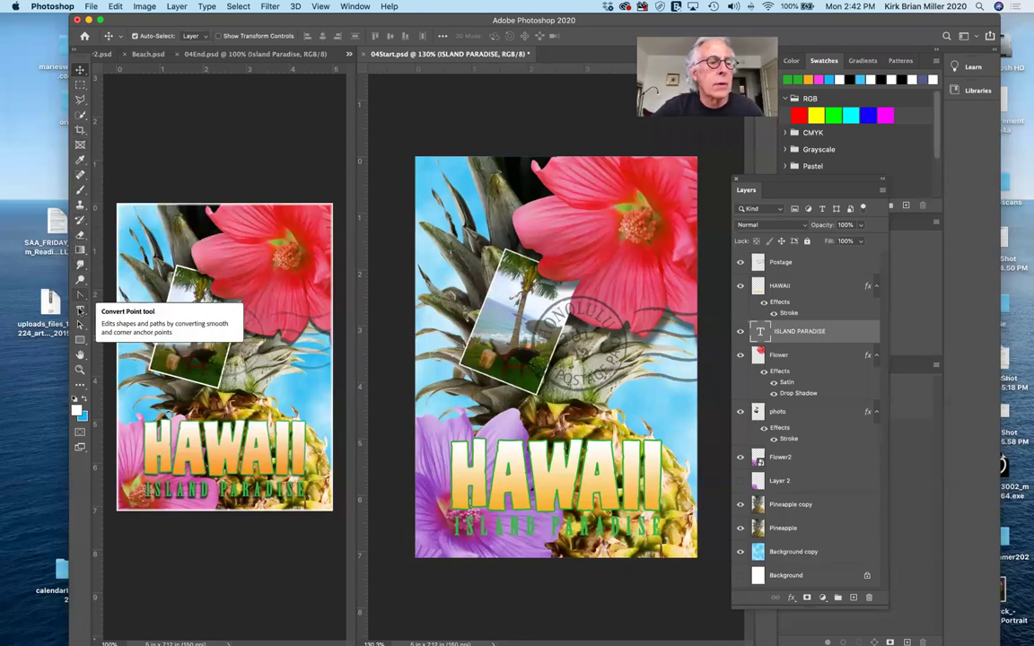
Select all of the ISLAND PARADISE text and show the Character panel clear of the 04Start.psd postcard.
click(80, 310)
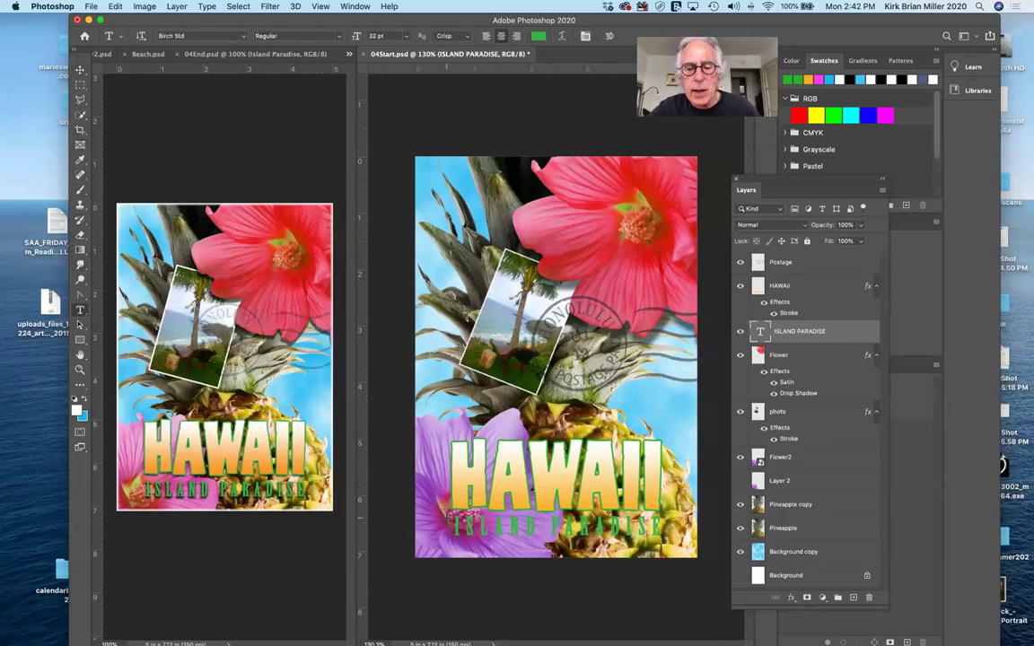
drag(409, 474, 669, 476)
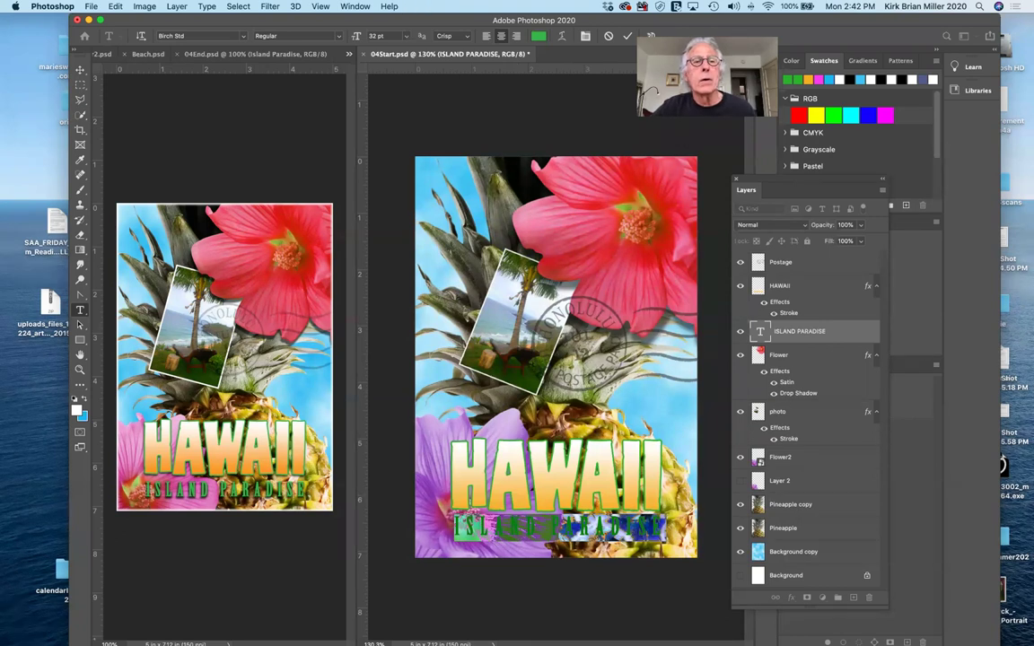
click(355, 6)
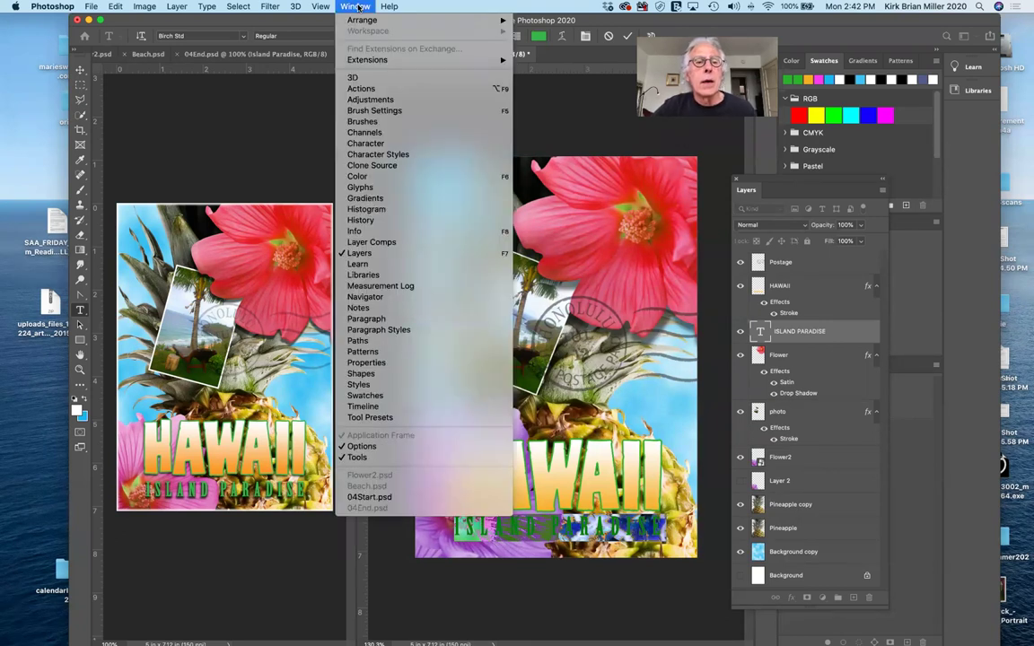
click(384, 143)
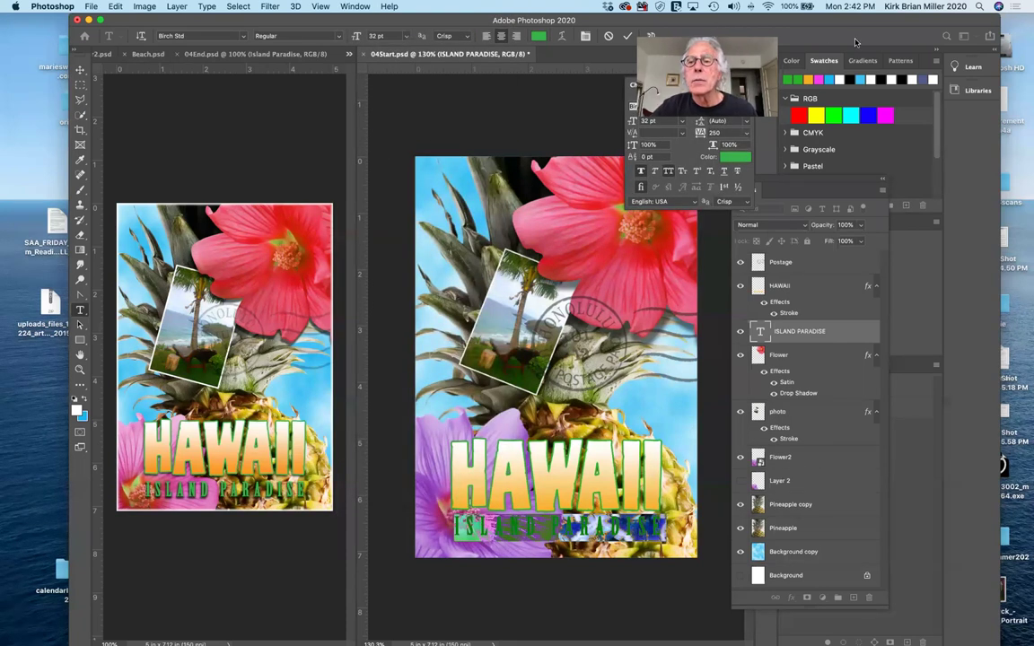
drag(717, 82, 368, 120)
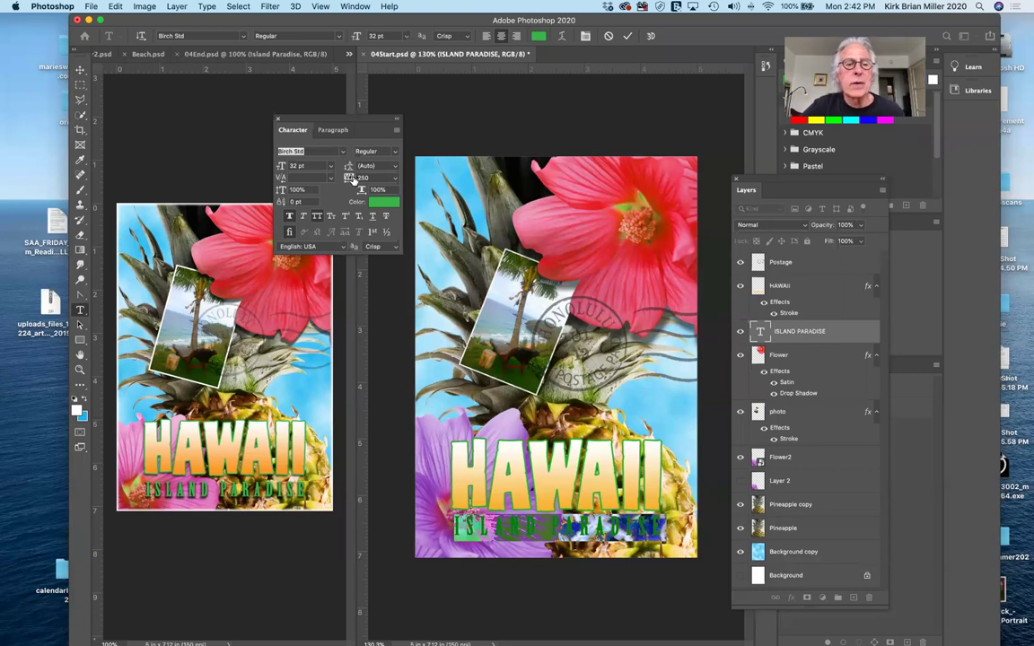
Try tracking values of -150, 190 and 290 on the ISLAND PARADISE text.
drag(348, 177, 336, 177)
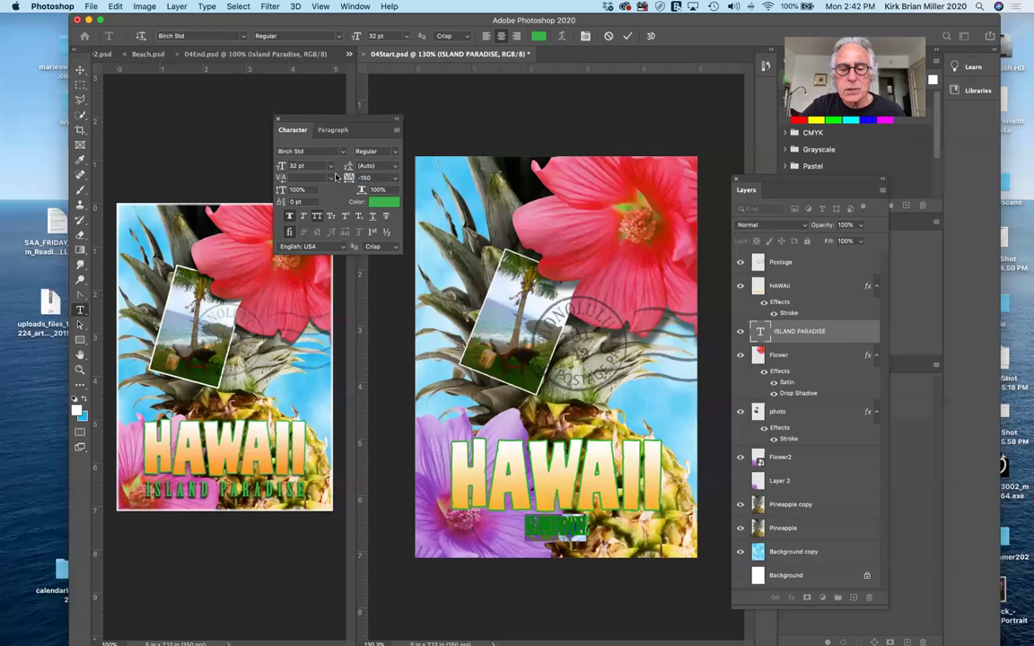
click(332, 177)
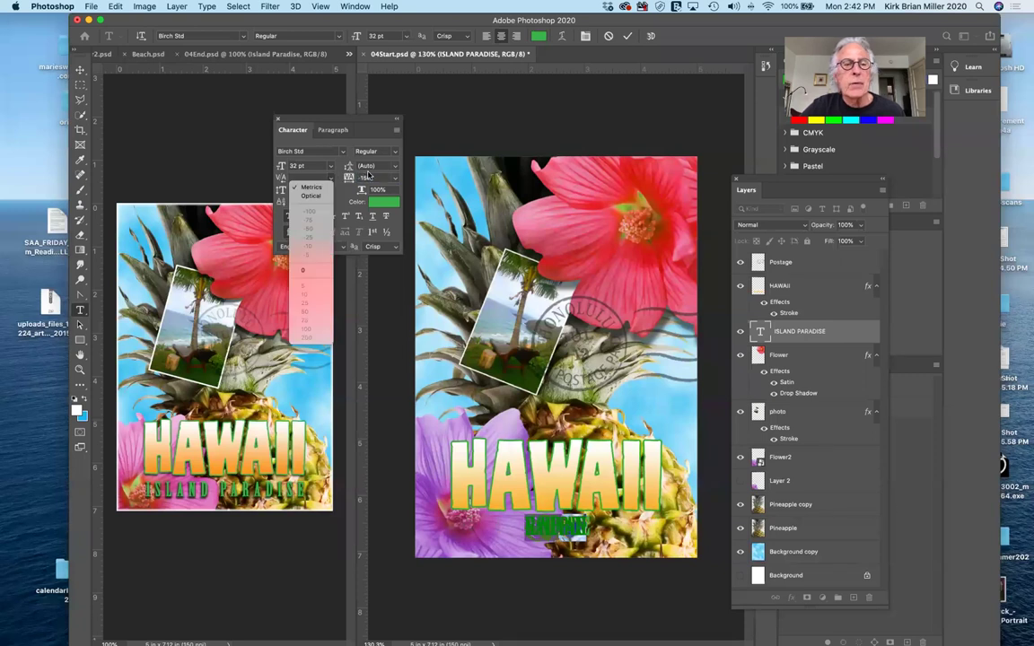
click(367, 176)
drag(350, 178, 358, 176)
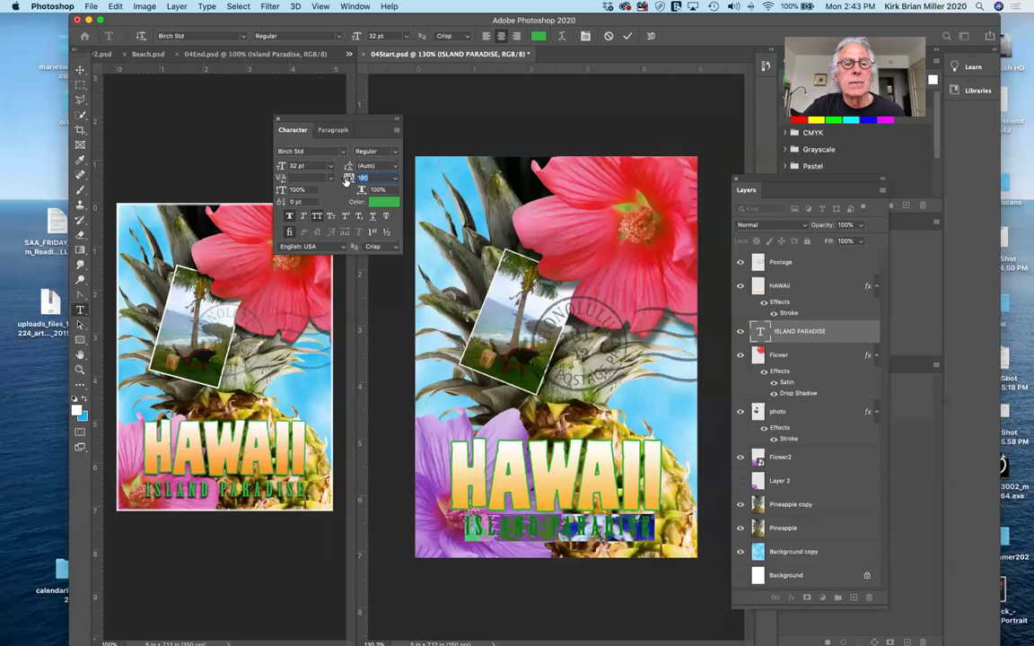
drag(349, 177, 358, 179)
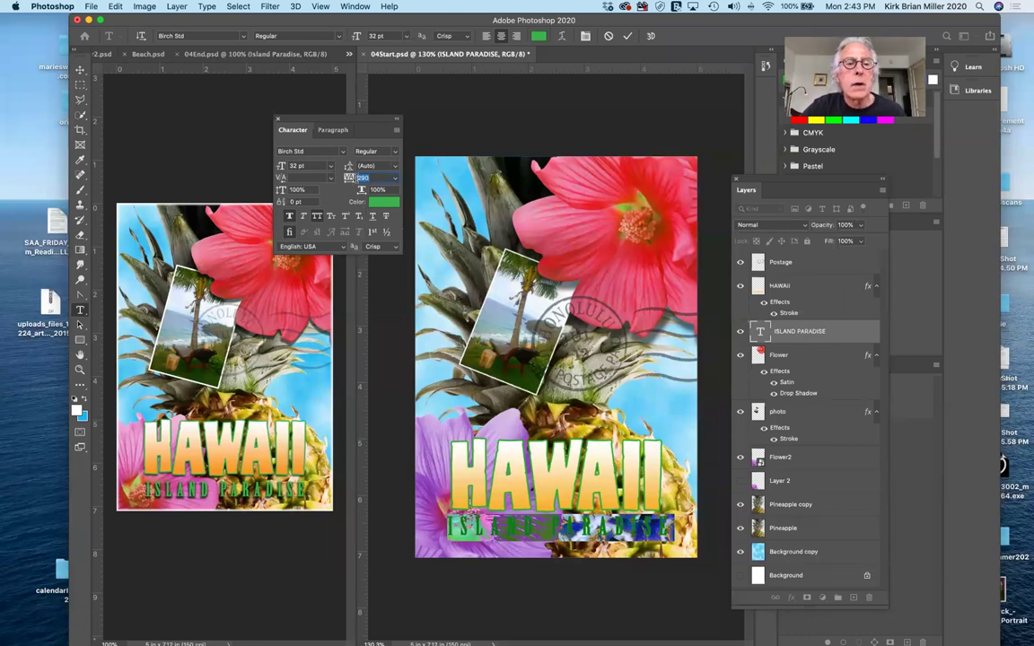
Set the tracking of the ISLAND PARADISE text to 250.
text(2)
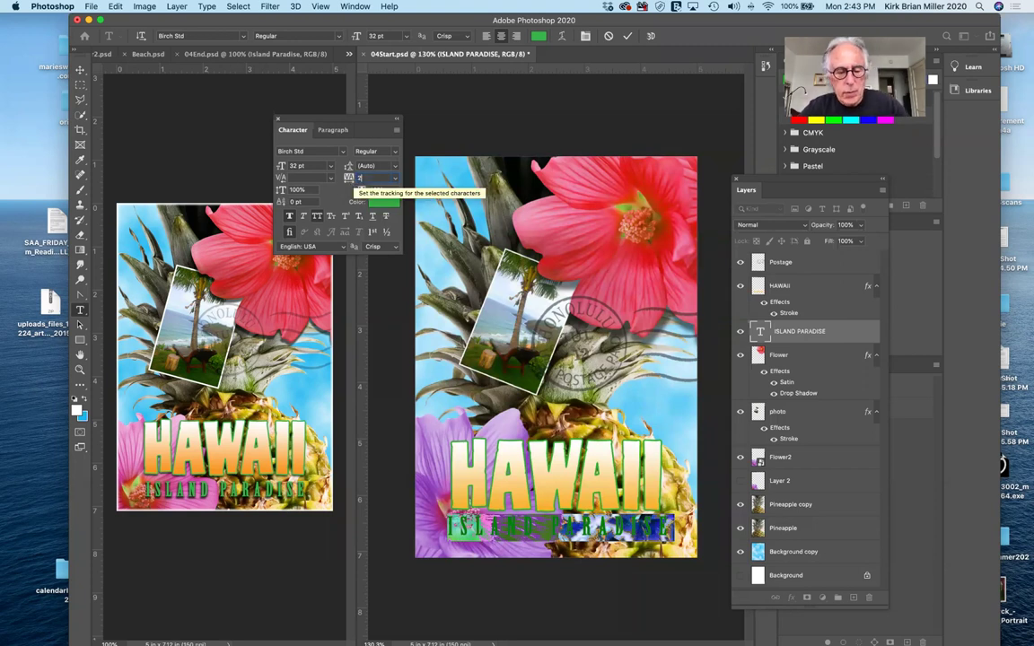
text(50)
key(Tab)
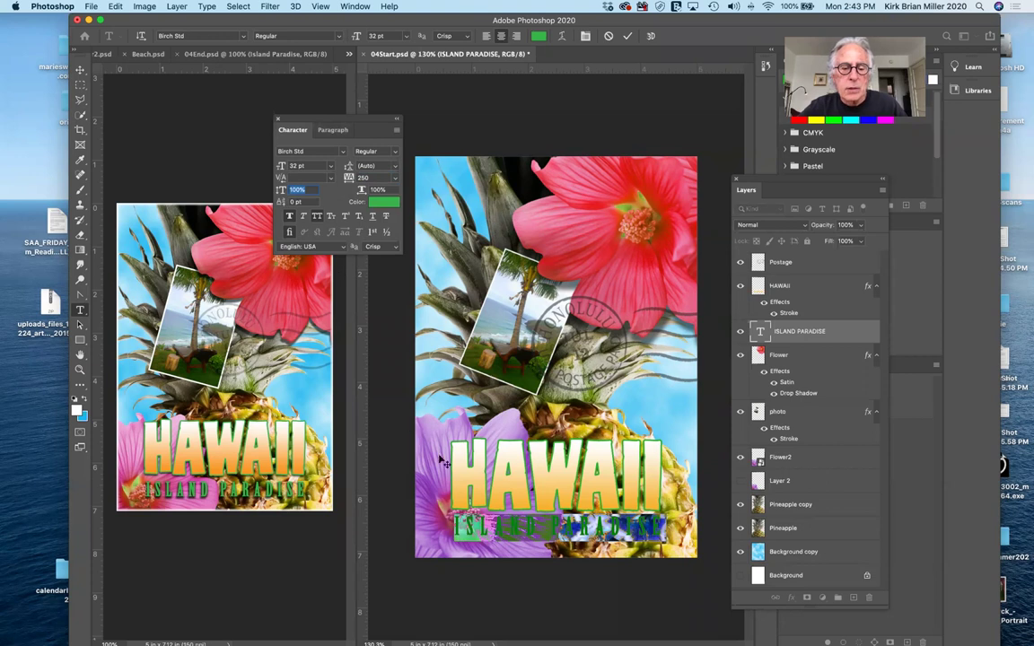
click(383, 201)
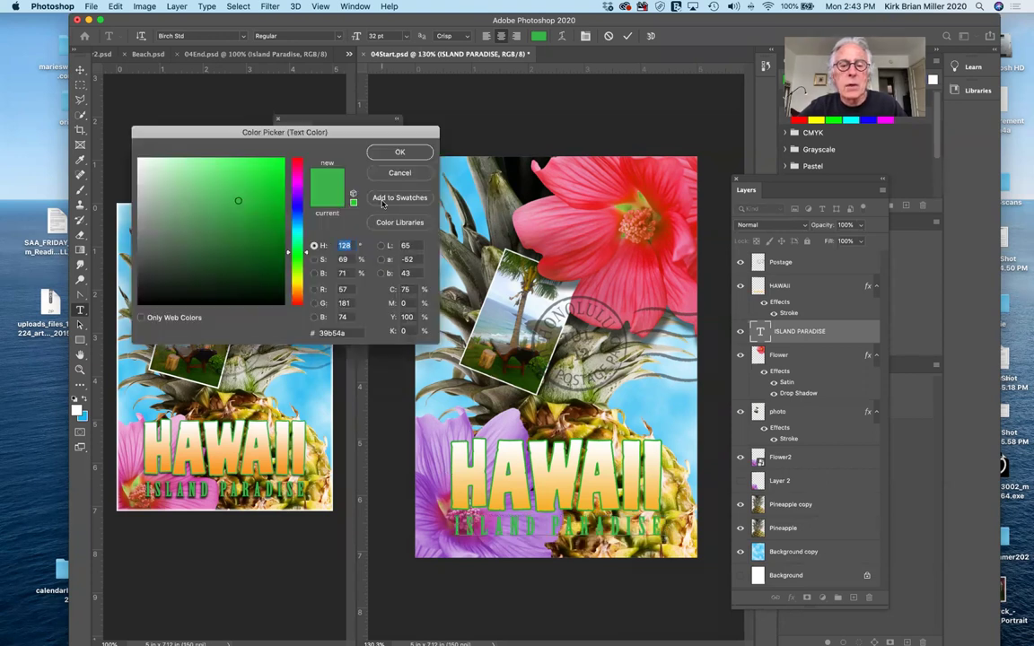
click(482, 441)
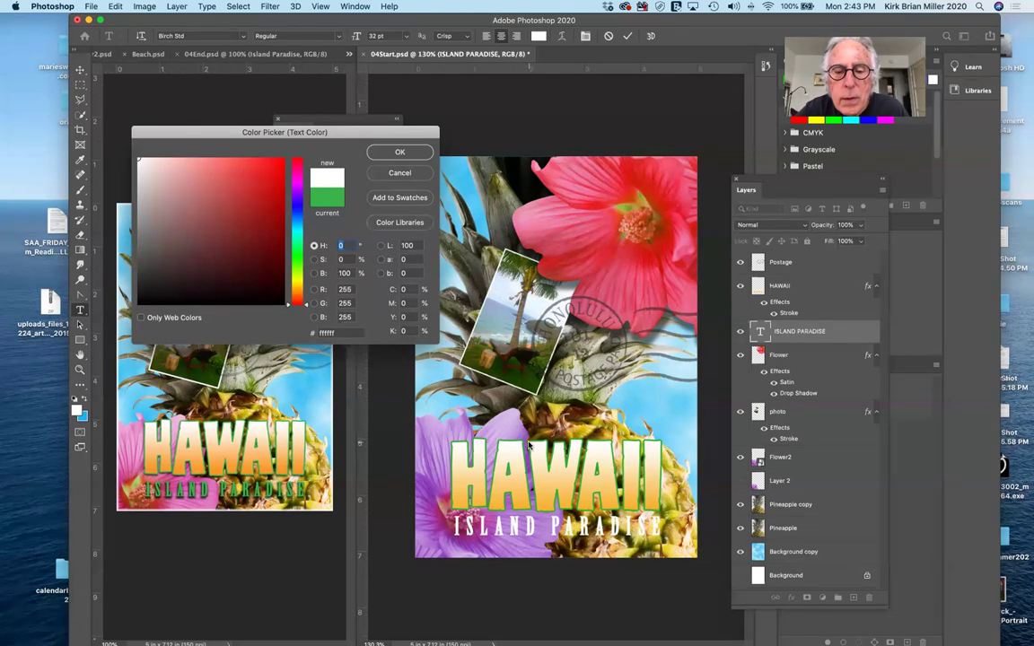
click(301, 258)
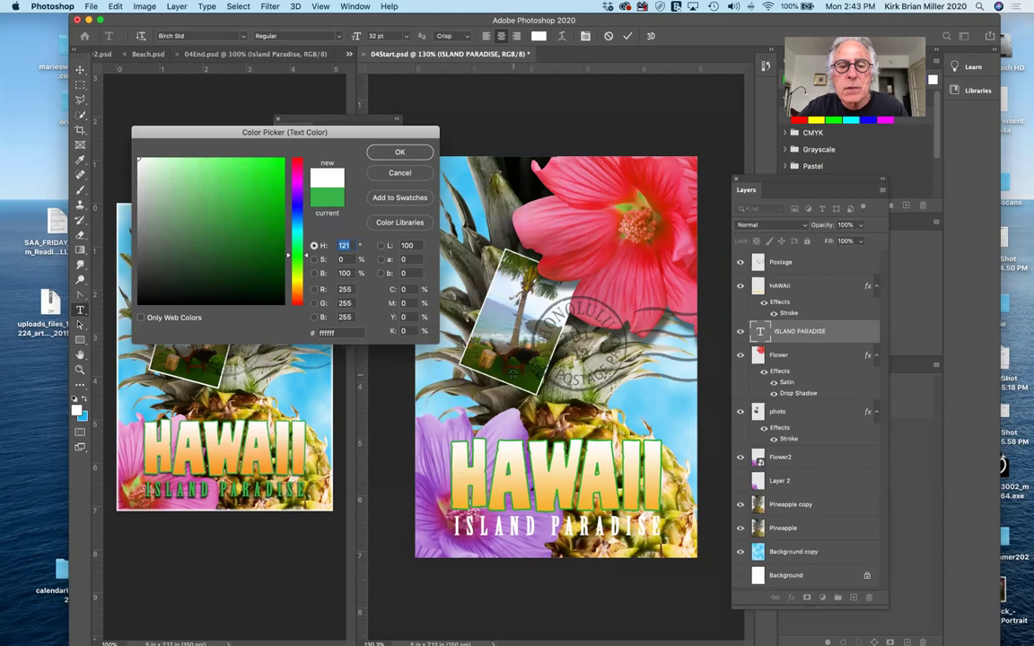
click(511, 375)
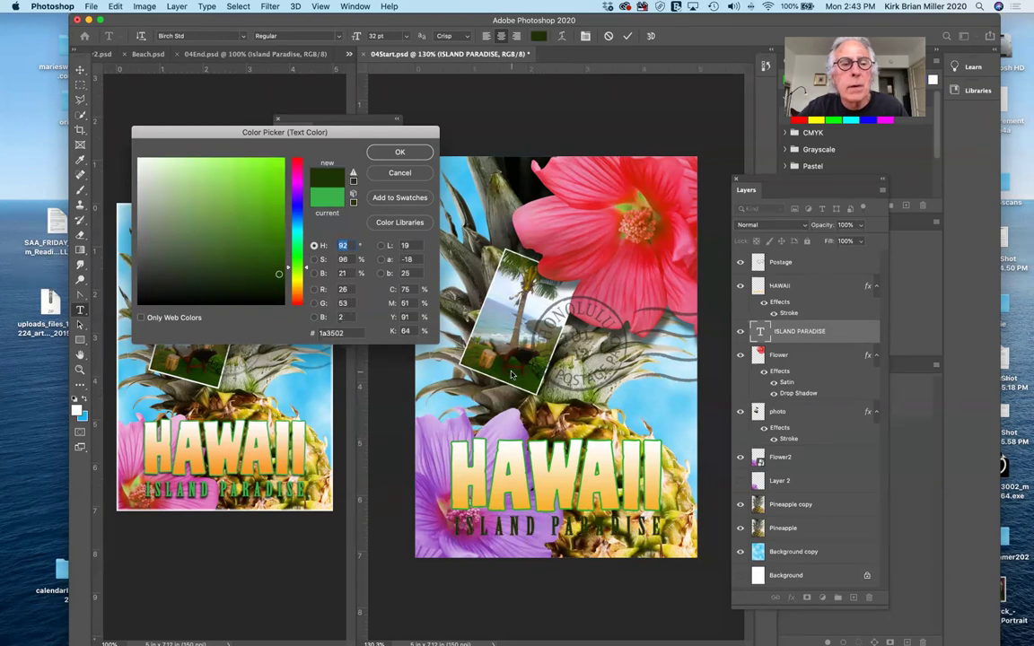
click(274, 205)
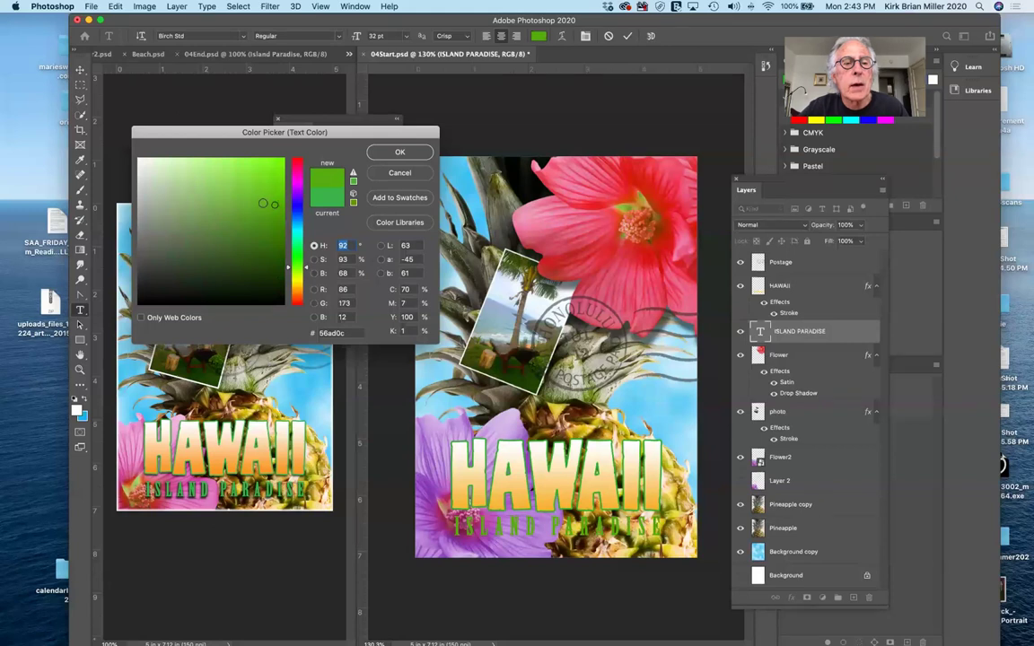
click(399, 174)
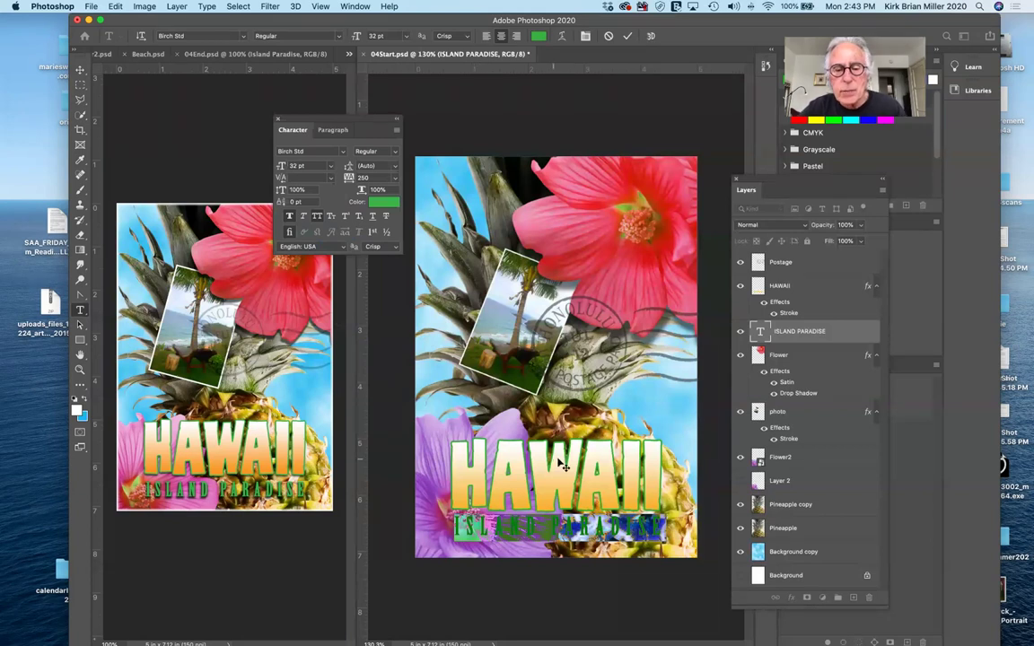
Recolor the ISLAND PARADISE text with green 2cb02c sampled from the HAWAII outline, and commit the text edit.
scroll(559, 466, up, 6)
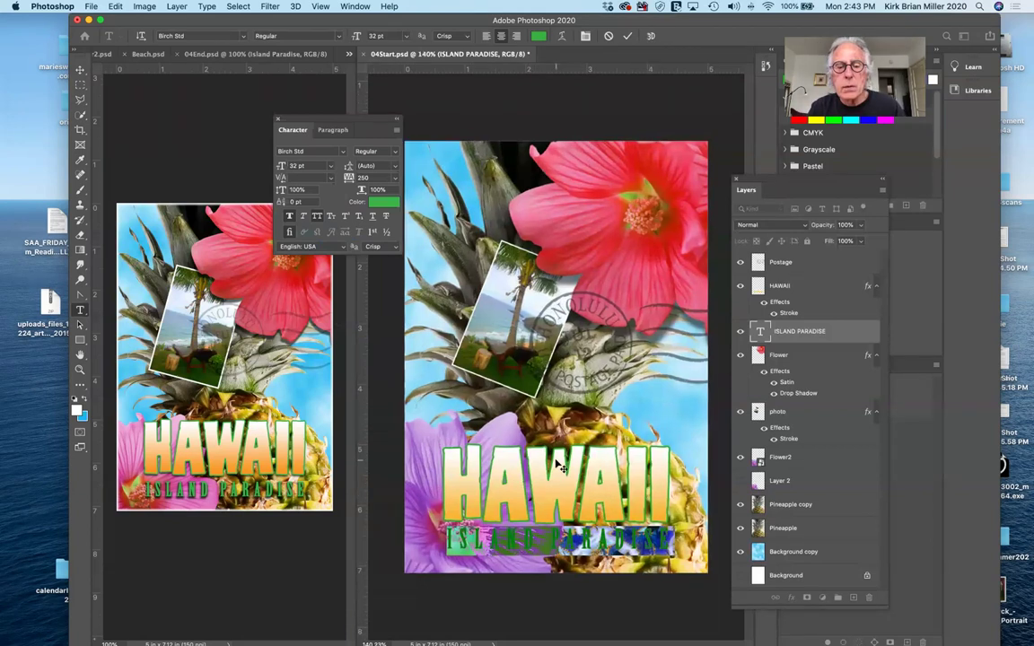
scroll(558, 466, down, 3)
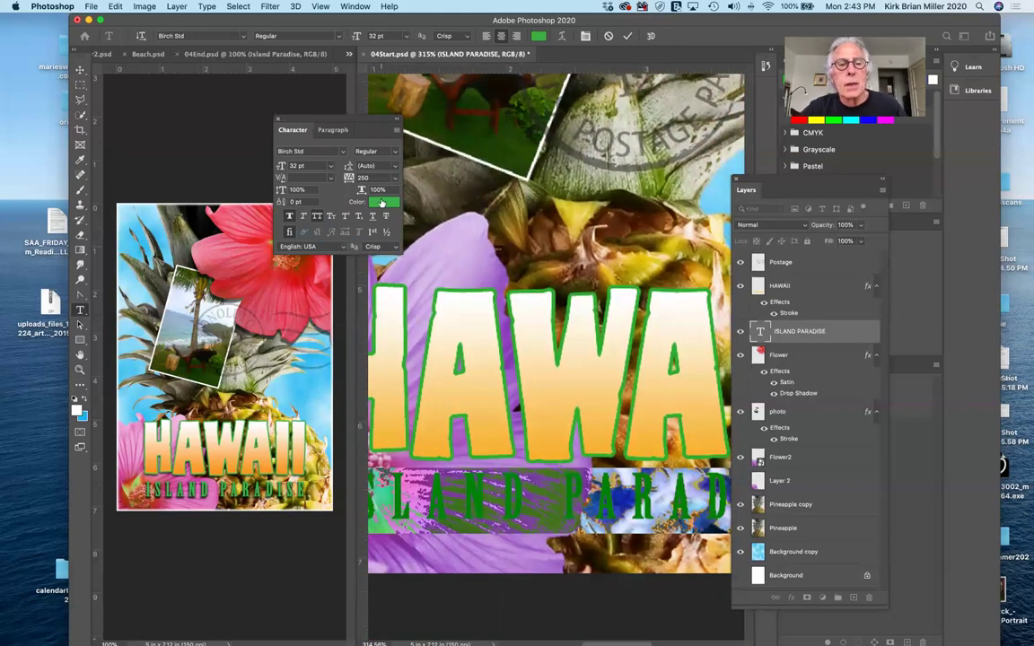
click(382, 203)
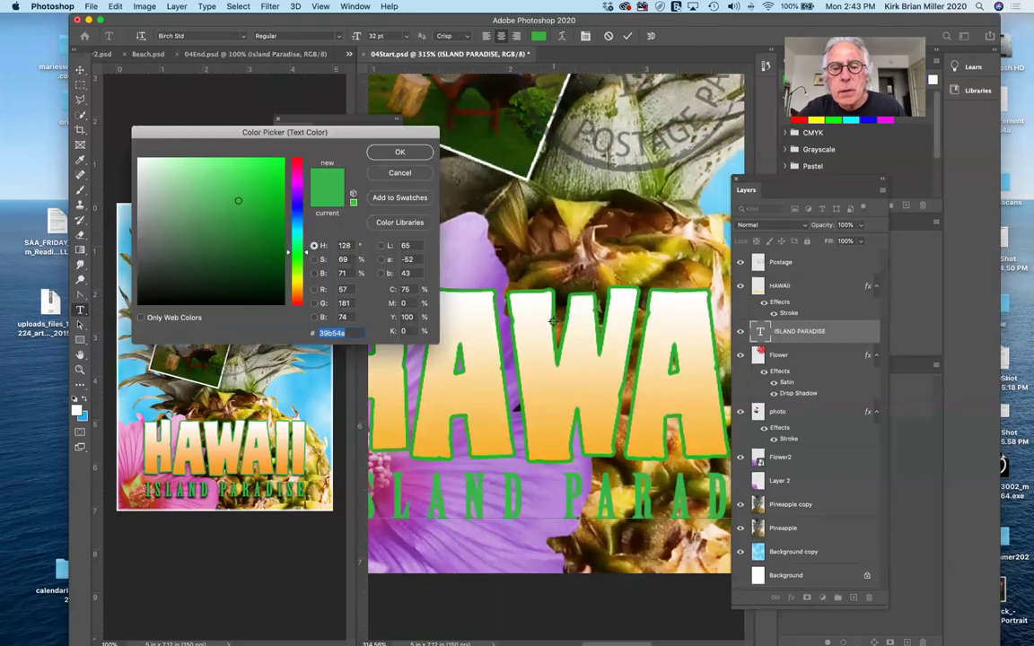
click(552, 321)
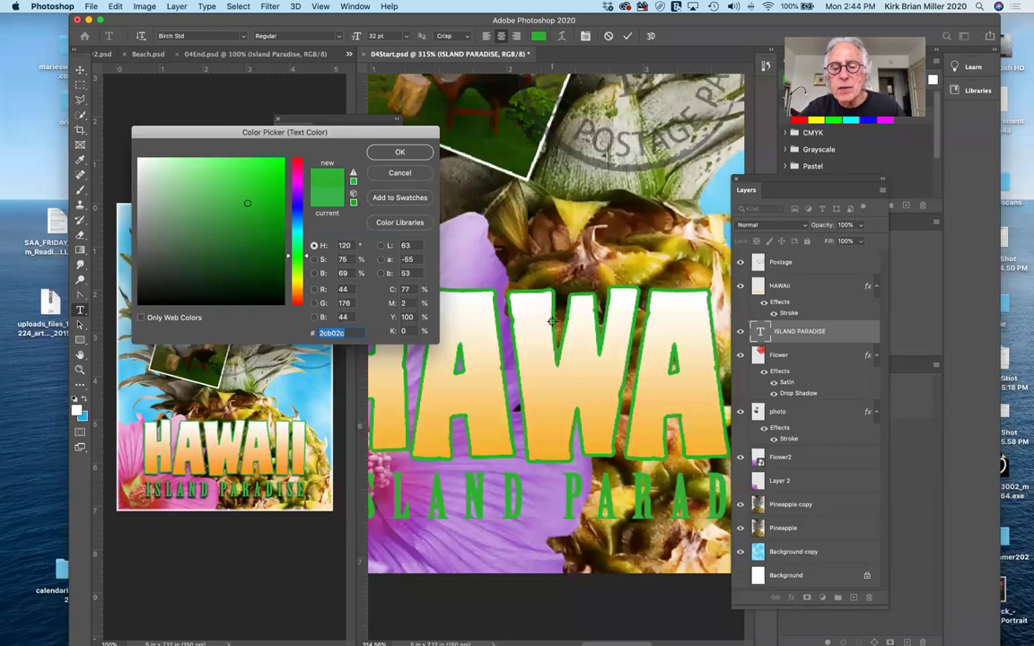
click(414, 157)
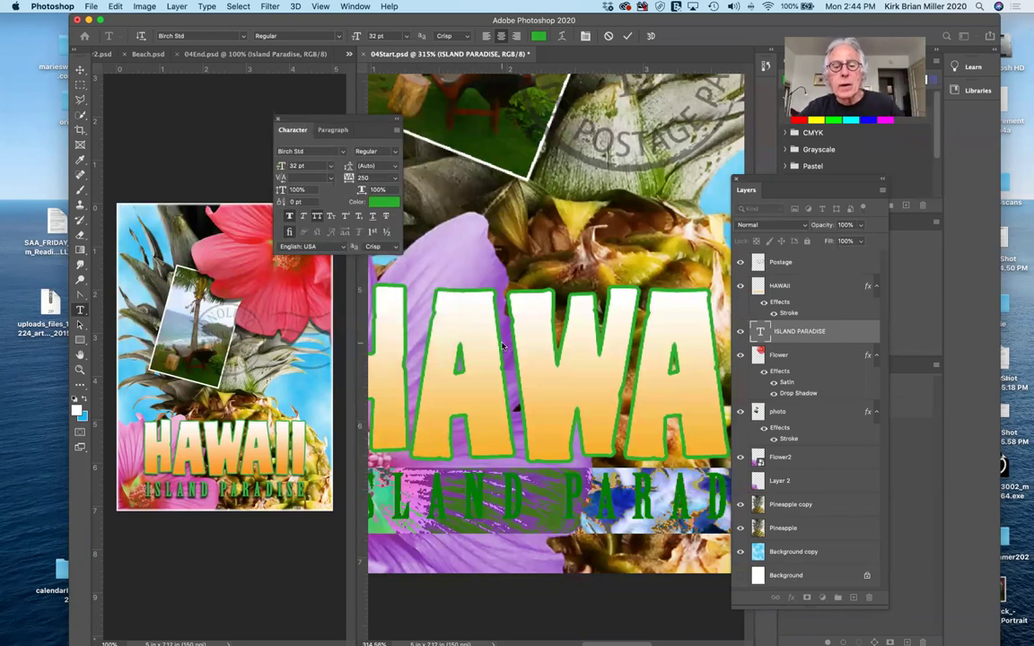
click(628, 35)
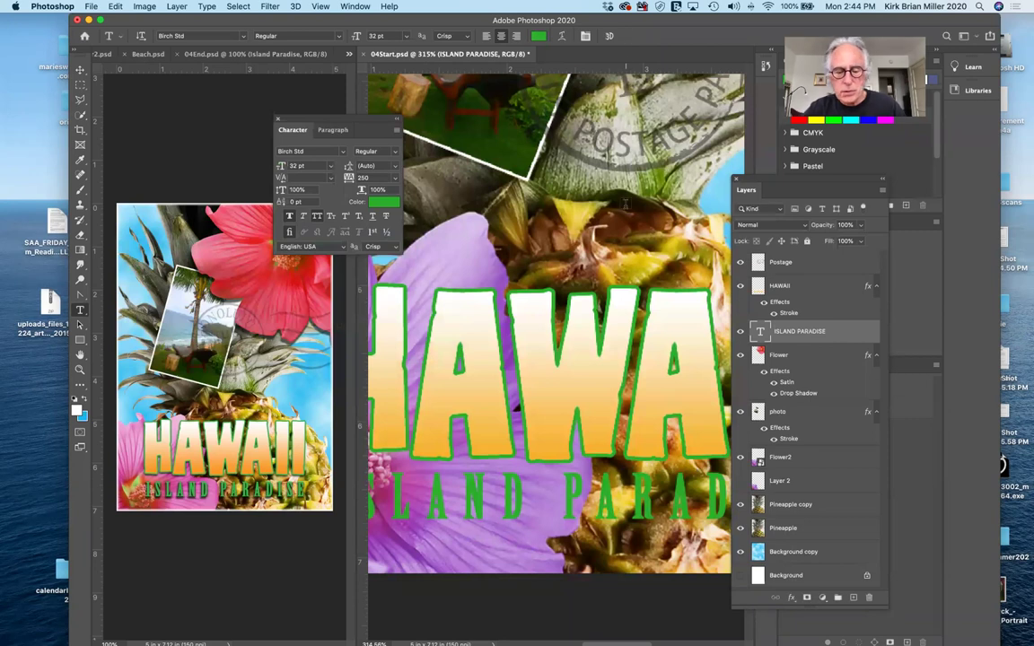
key(super+1)
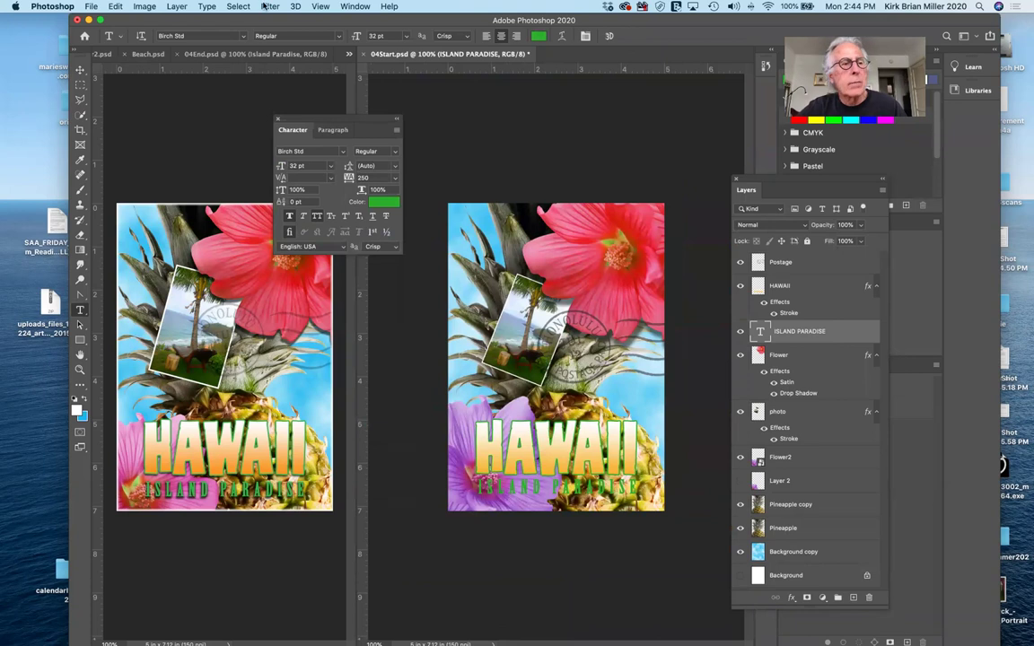
Try moving the ISLAND PARADISE layer beneath the Pineapple layer, and undo the reordering.
click(81, 69)
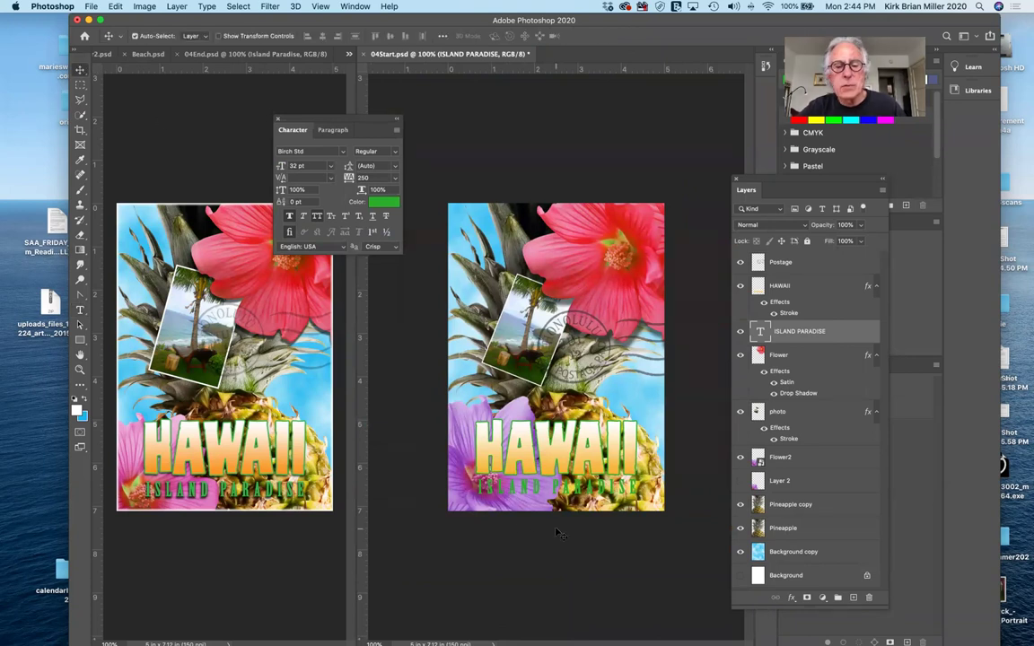
drag(576, 467, 556, 498)
drag(803, 334, 824, 545)
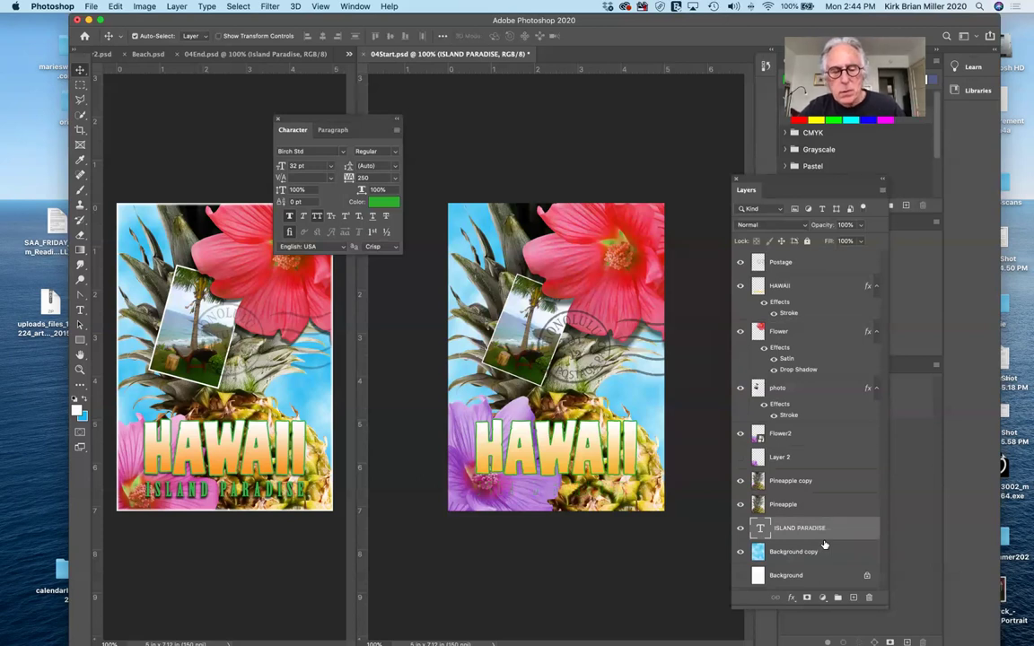
key(super+z)
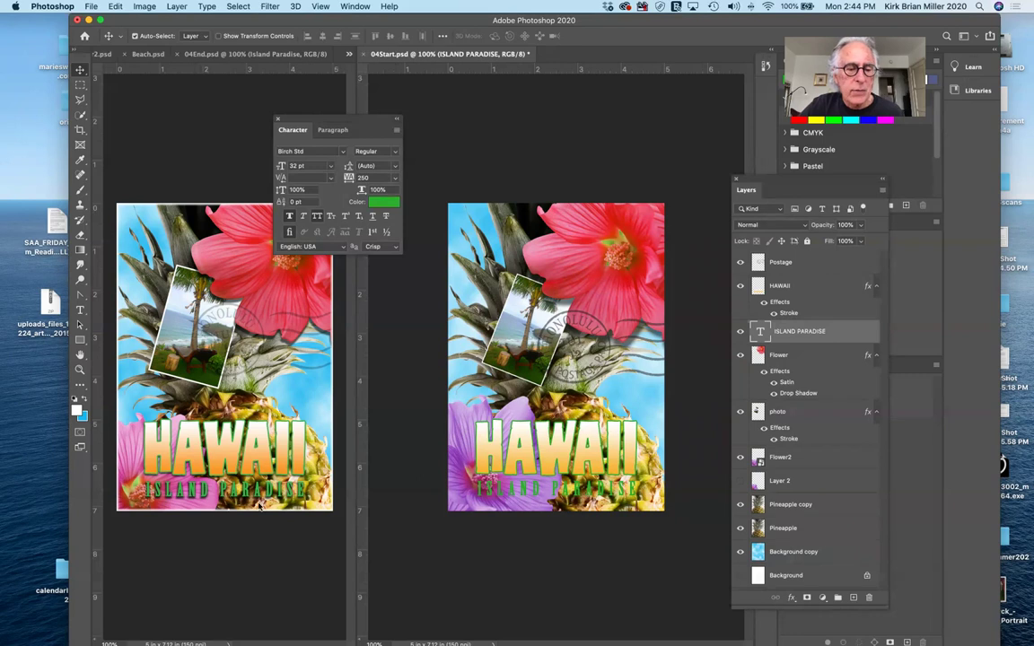
Add a drop shadow to the ISLAND PARADISE text with distance 9 px, spread 13% and size 5 px.
click(791, 599)
mouse_move(825, 637)
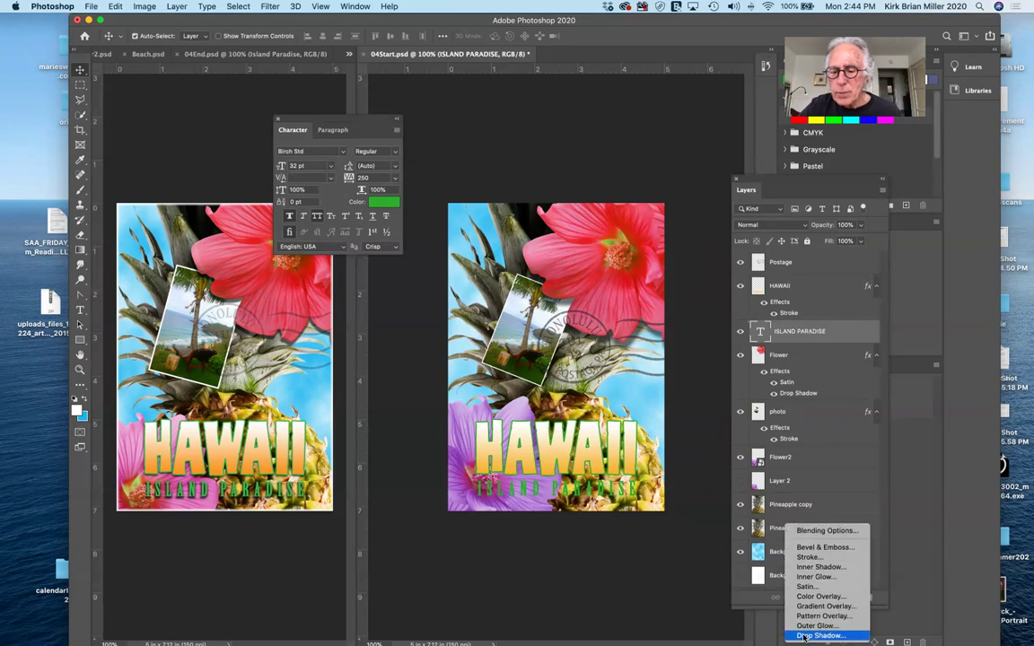
click(812, 636)
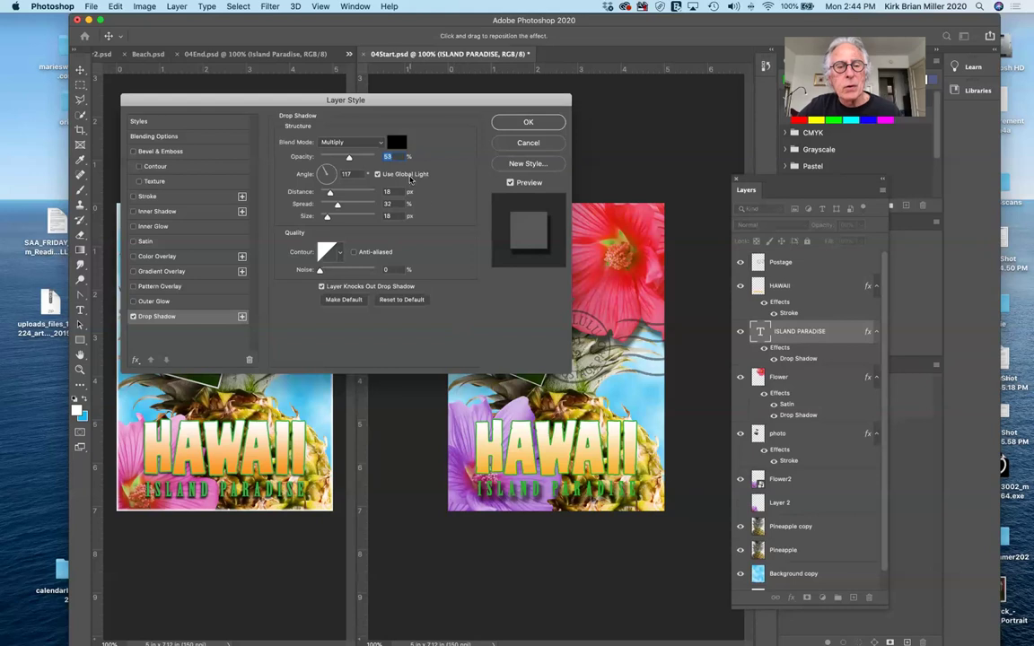
drag(447, 101, 447, 48)
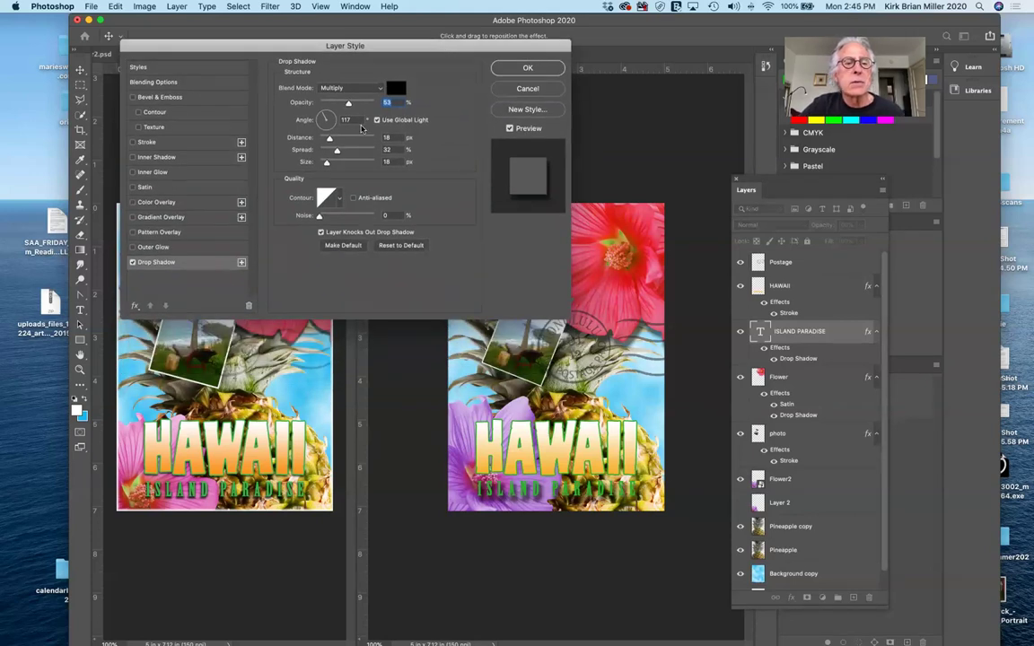
mouse_move(327, 163)
mouse_down()
mouse_move(328, 140)
mouse_move(322, 161)
mouse_up()
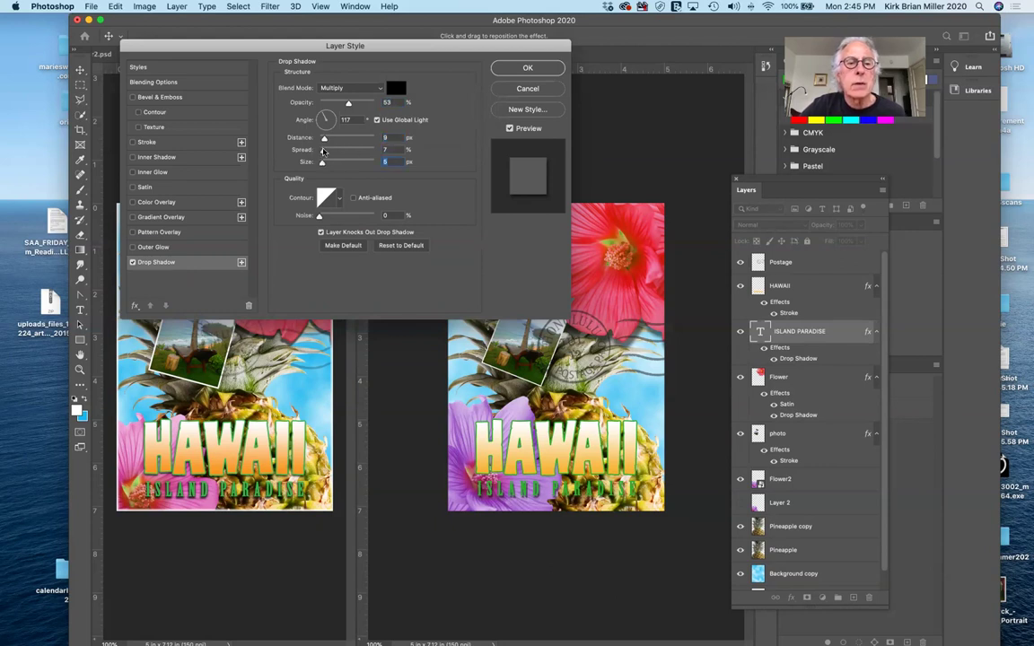
drag(323, 150, 325, 150)
click(326, 150)
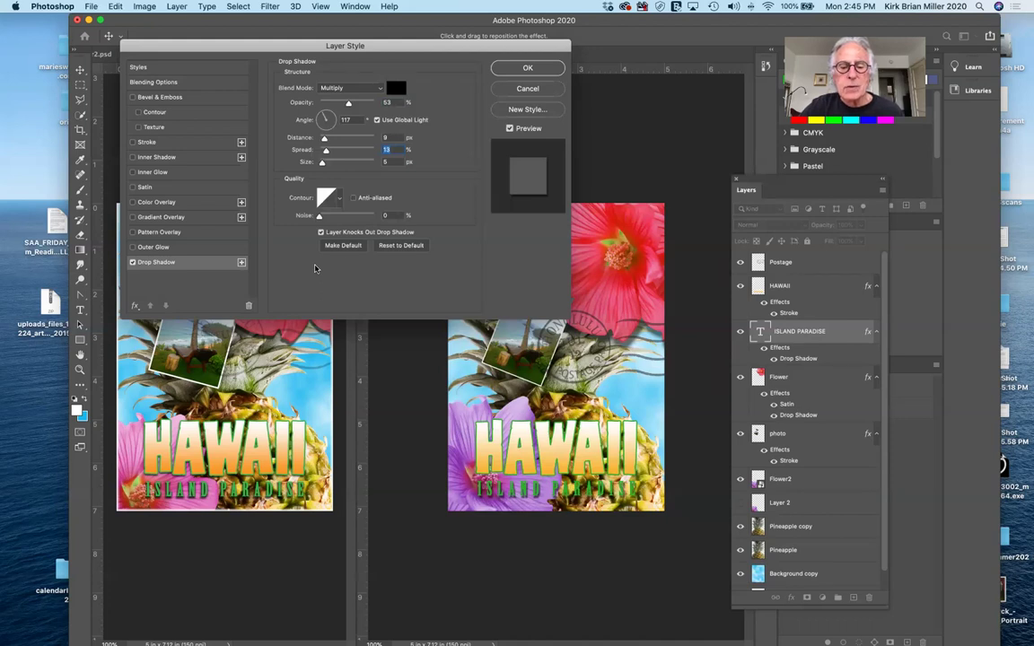
Add a Bevel & Emboss effect to the ISLAND PARADISE text and apply the layer styles.
click(173, 96)
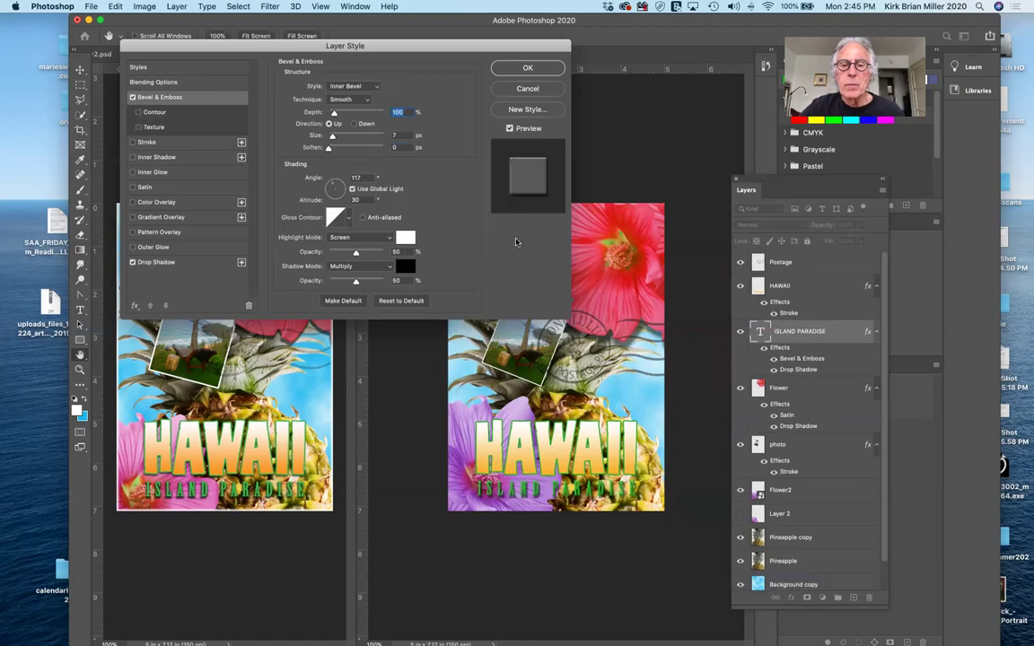
drag(526, 43, 406, 58)
click(377, 83)
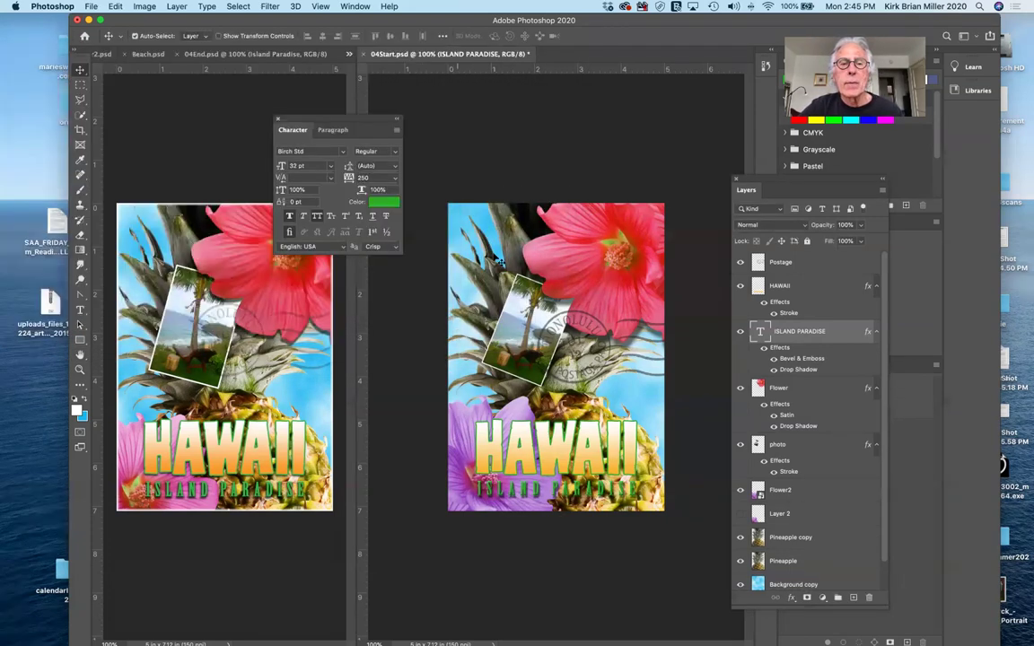
Reopen the Bevel & Emboss settings of the ISLAND PARADISE layer, keeping the lettering in view at close range.
scroll(518, 260, up, 5)
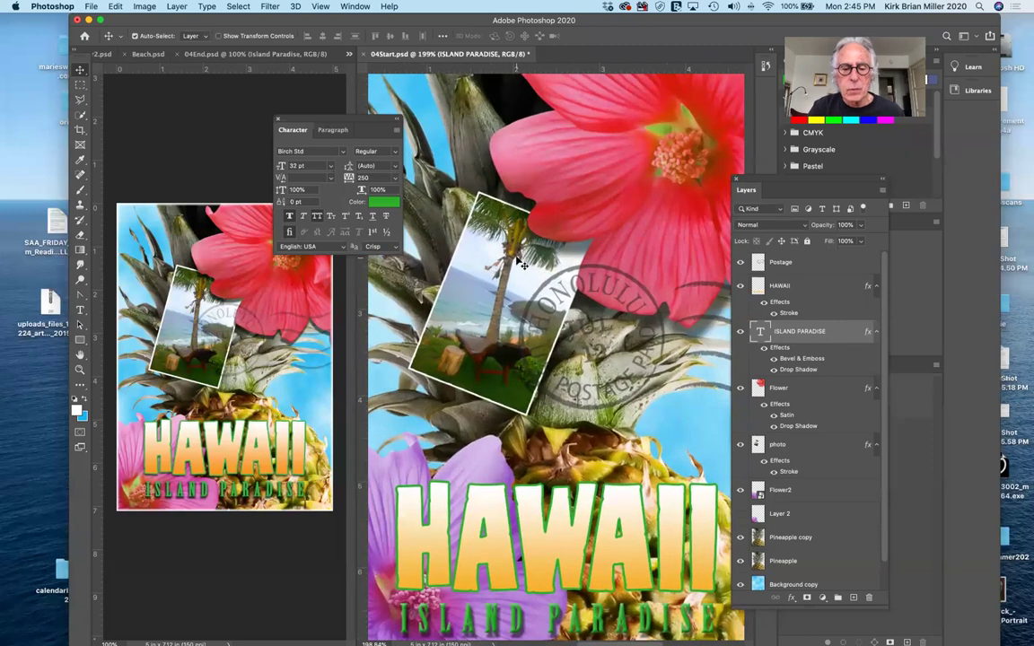
scroll(518, 260, up, 5)
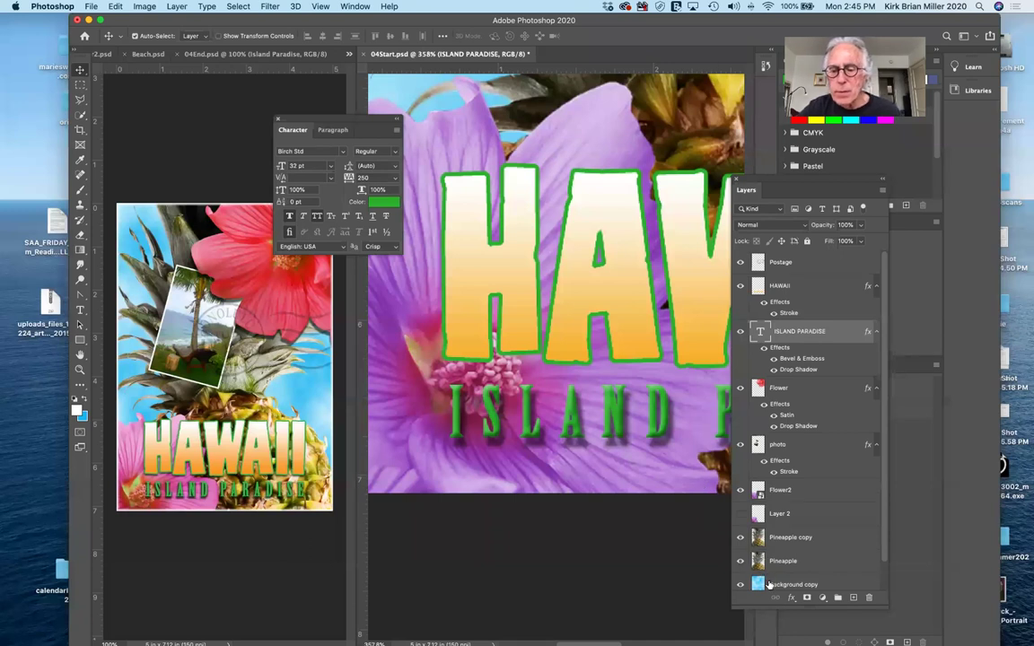
double_click(798, 359)
drag(282, 58, 336, 52)
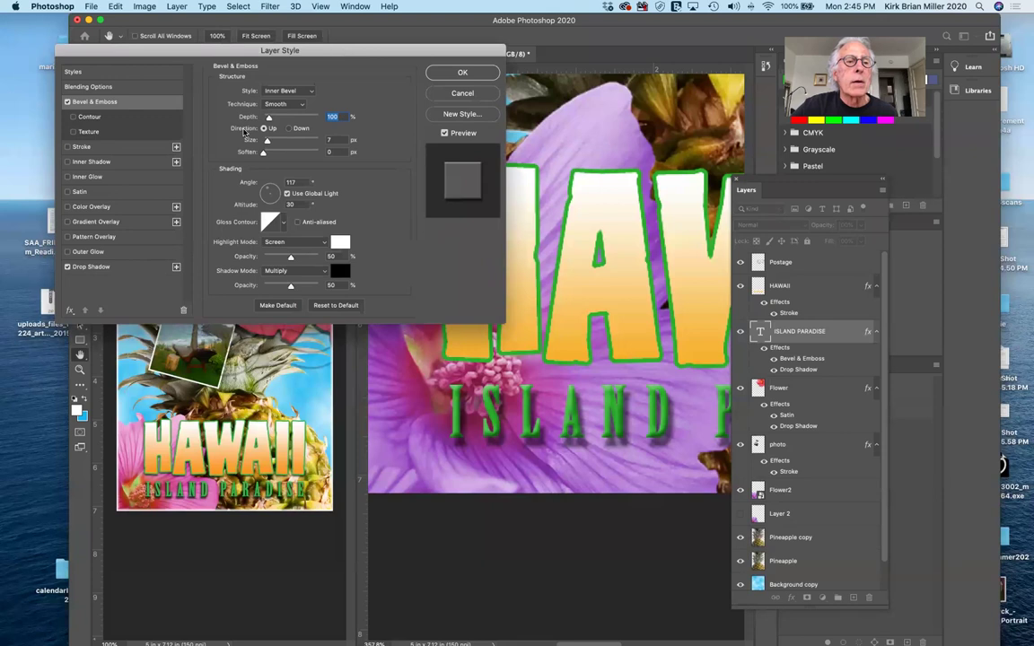
Try the Outer Bevel and Pillow Emboss styles on the ISLAND PARADISE text, and return to Inner Bevel.
click(302, 93)
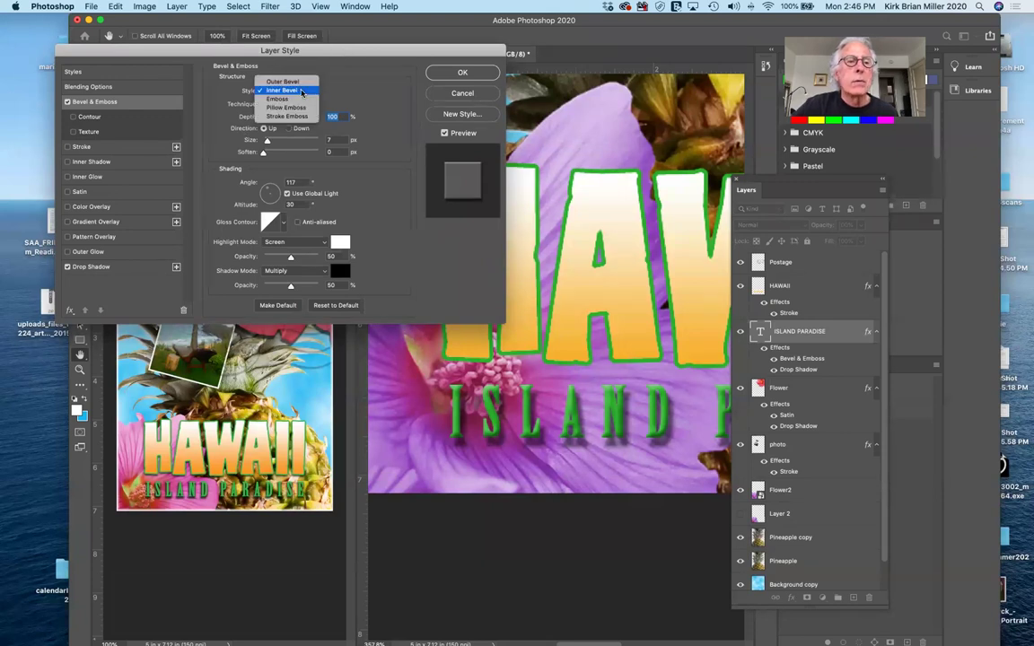
click(302, 83)
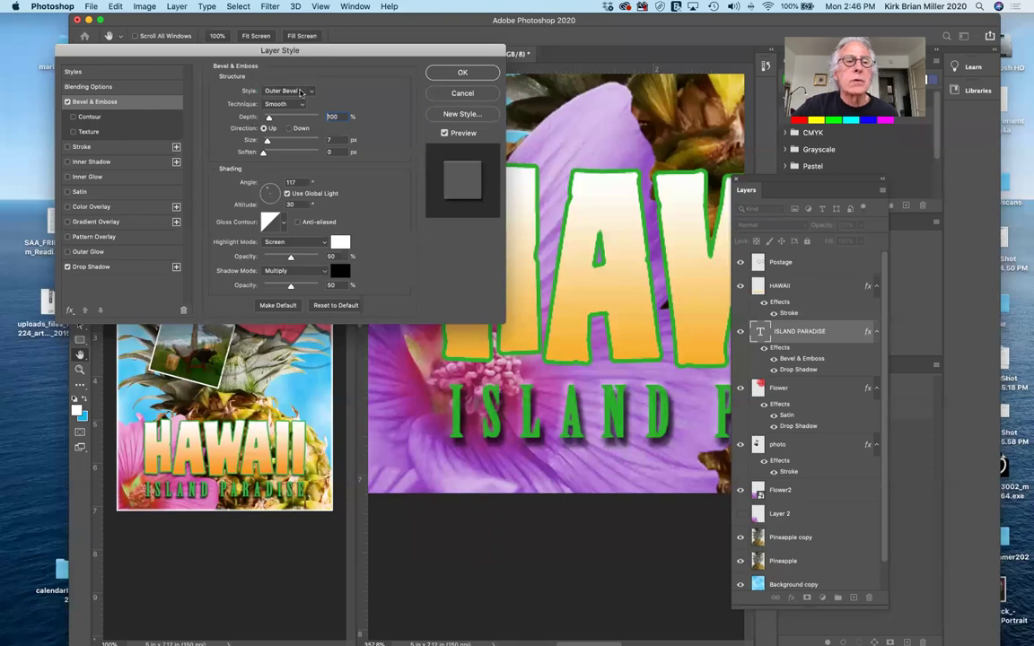
click(301, 94)
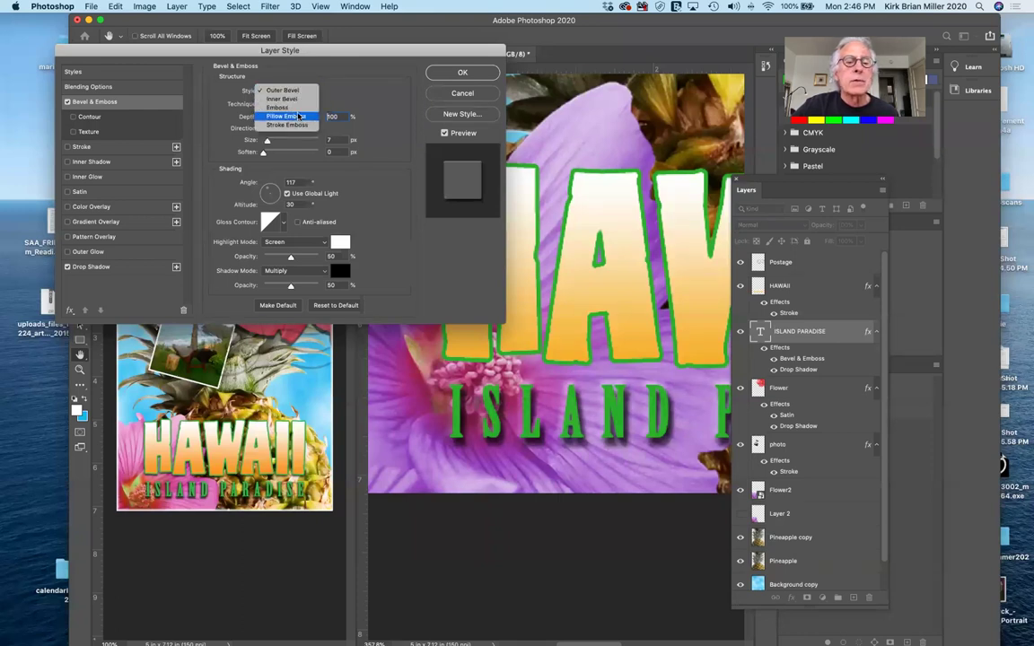
click(299, 116)
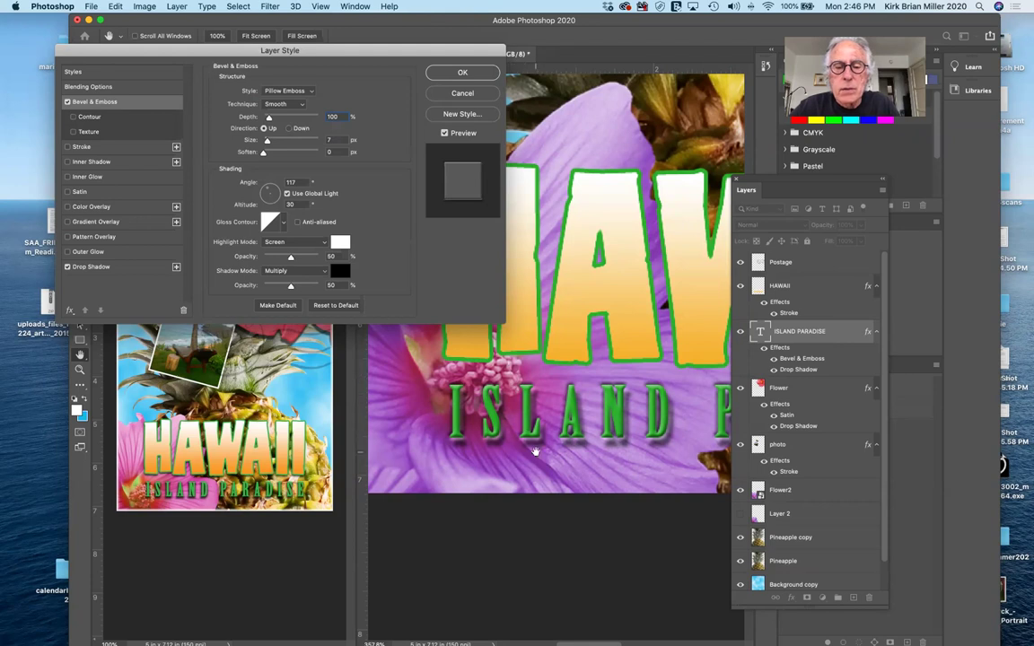
click(301, 90)
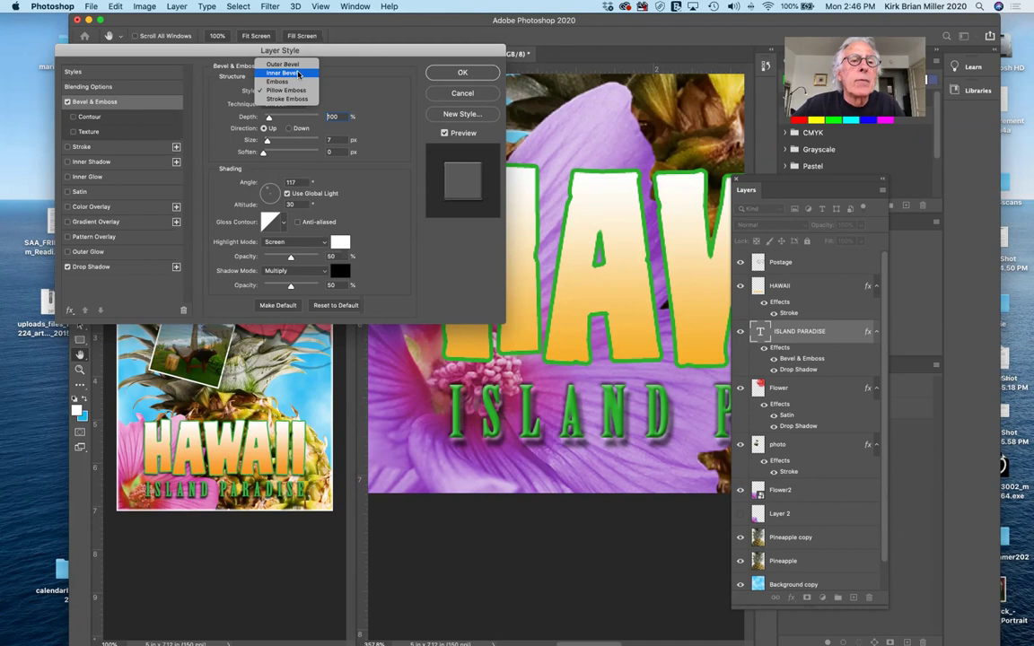
click(298, 75)
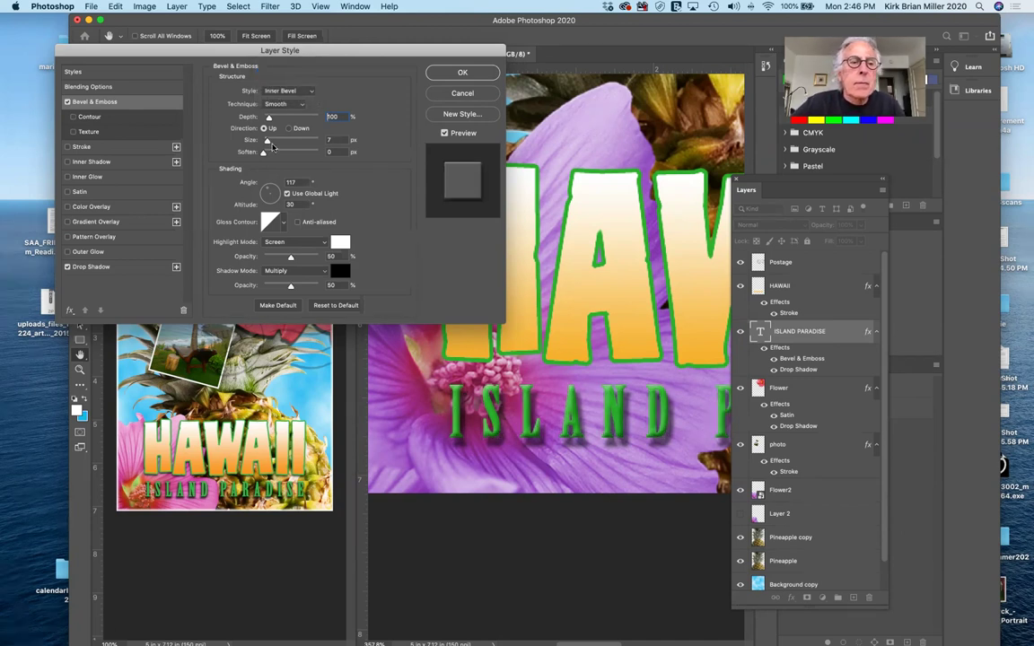
Set the bevel size of the ISLAND PARADISE text to 3 px, apply it, and shift the Character panel away from the 04Start.psd postcard.
drag(266, 141, 241, 130)
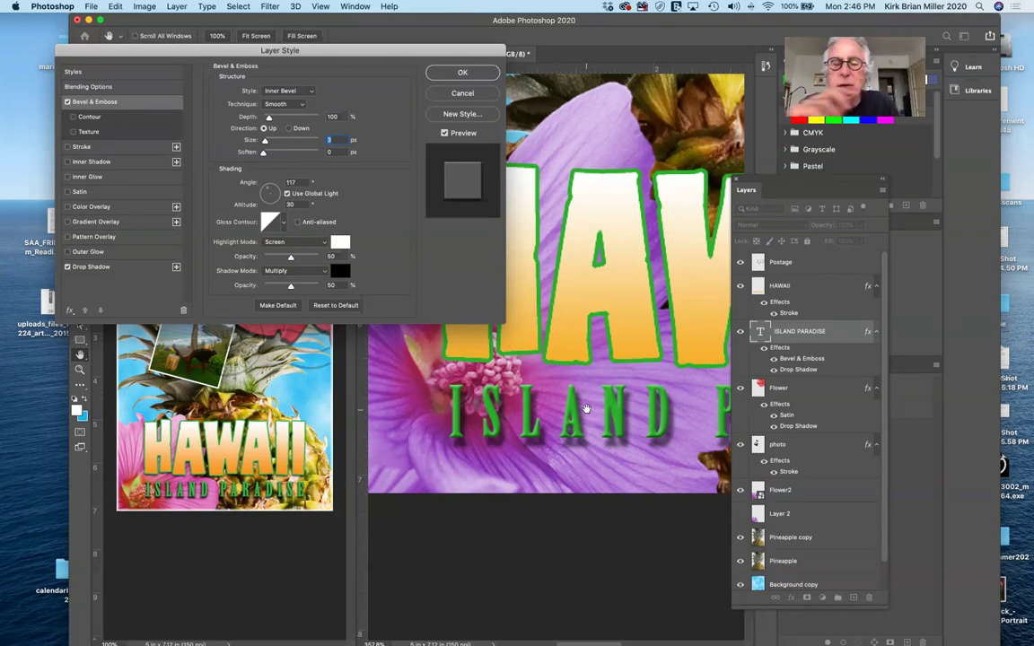
click(468, 77)
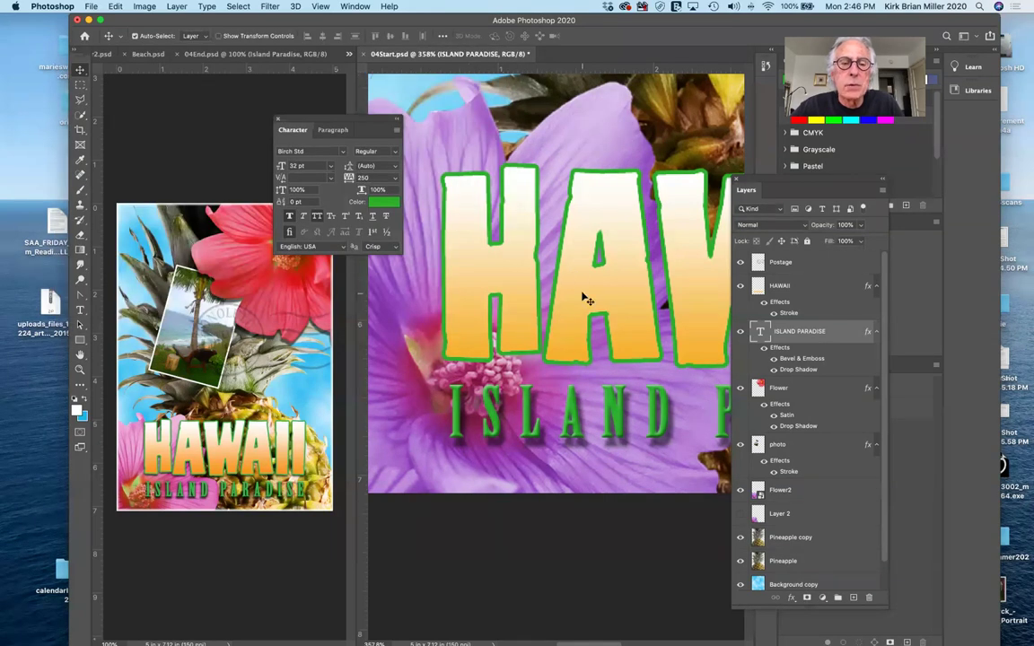
drag(336, 119, 240, 81)
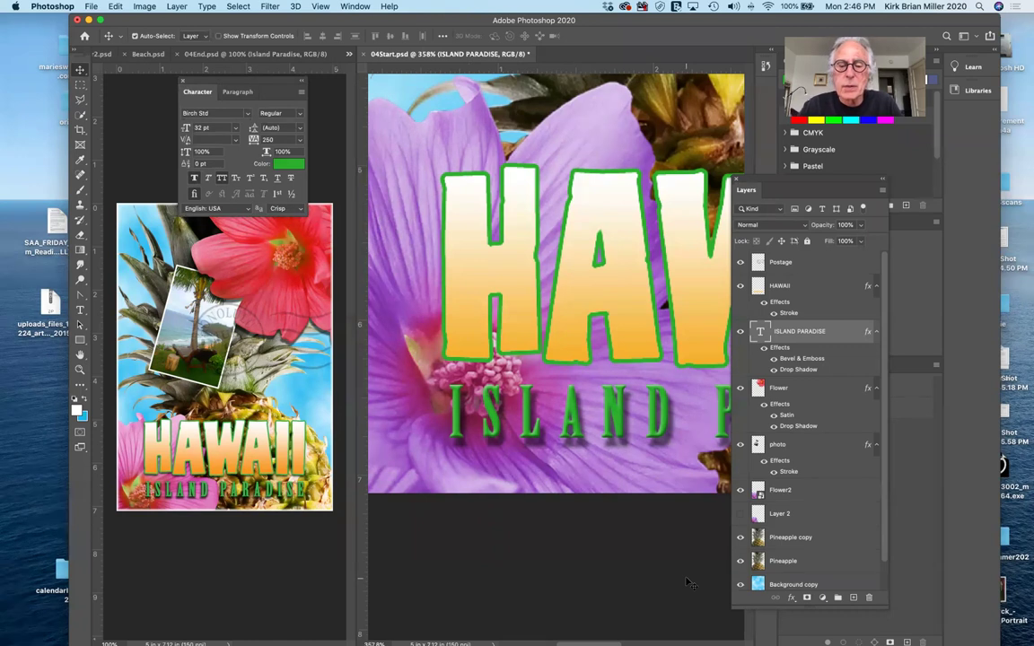
Select the photo layer of the palm tree picture, with the whole 04Start.psd postcard in view.
scroll(687, 584, down, 3)
scroll(687, 583, down, 2)
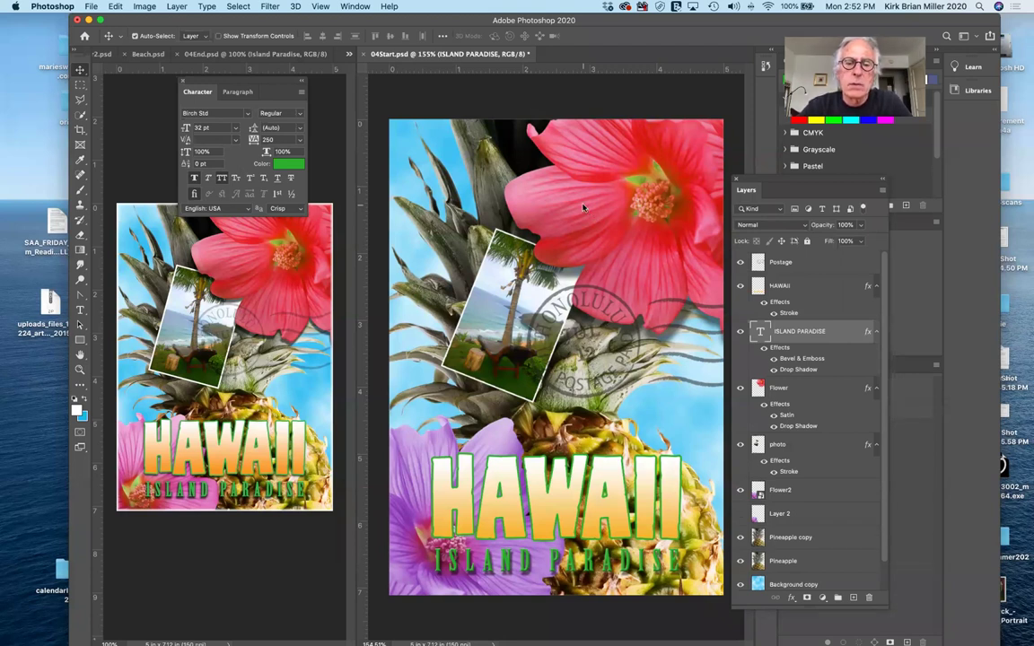
click(798, 445)
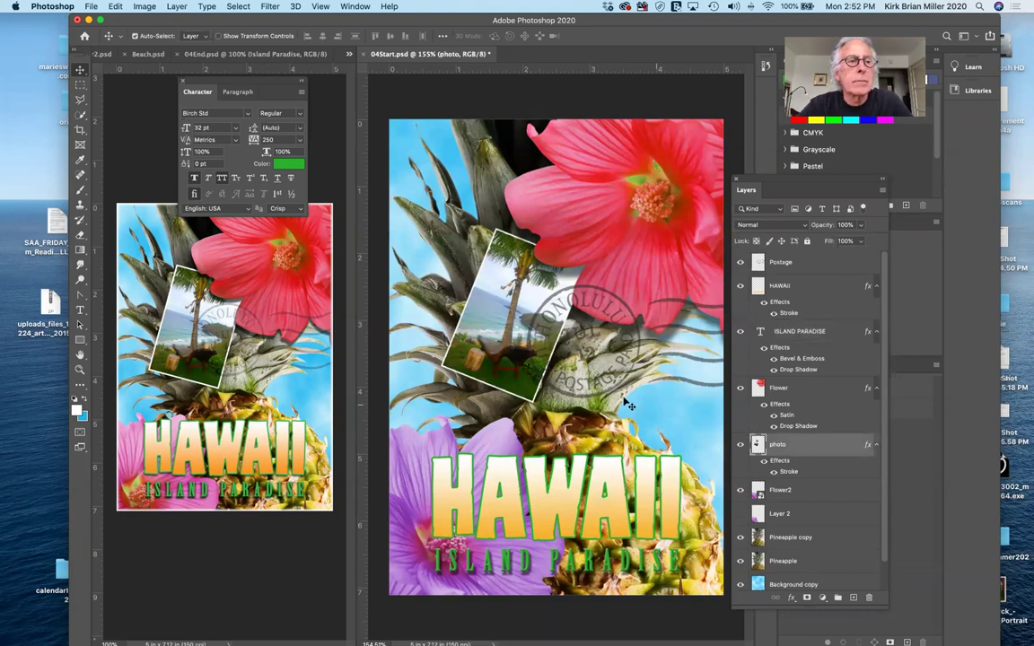
click(115, 7)
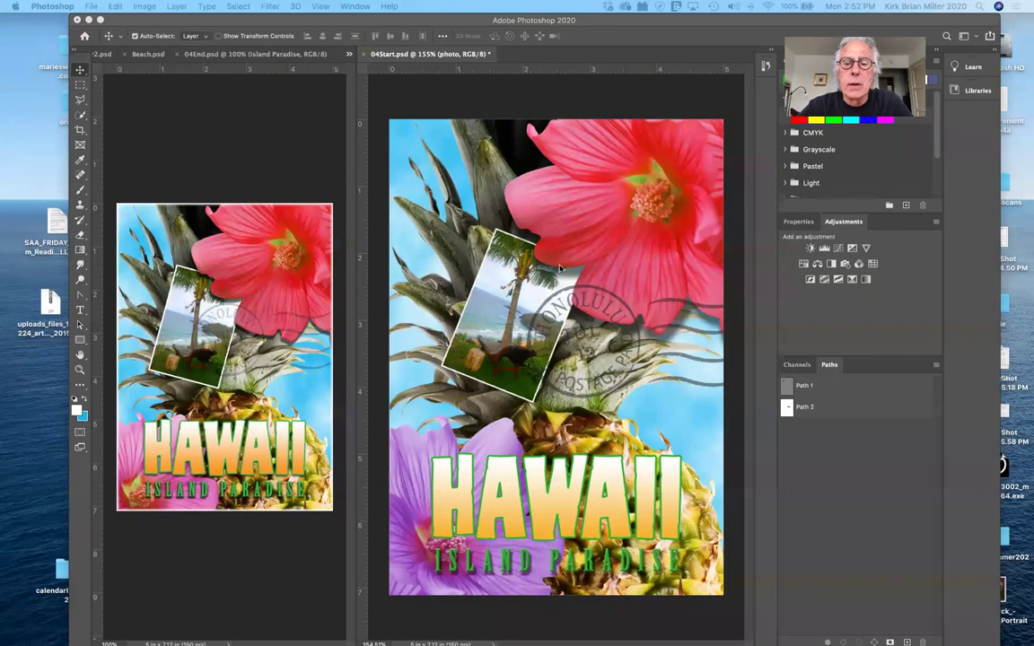
click(508, 340)
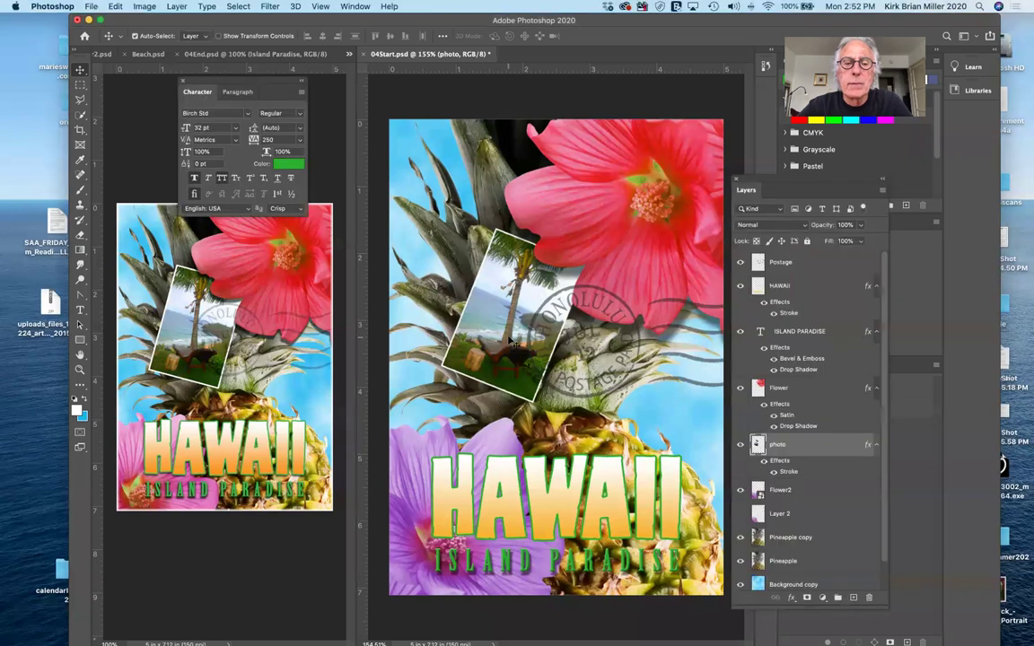